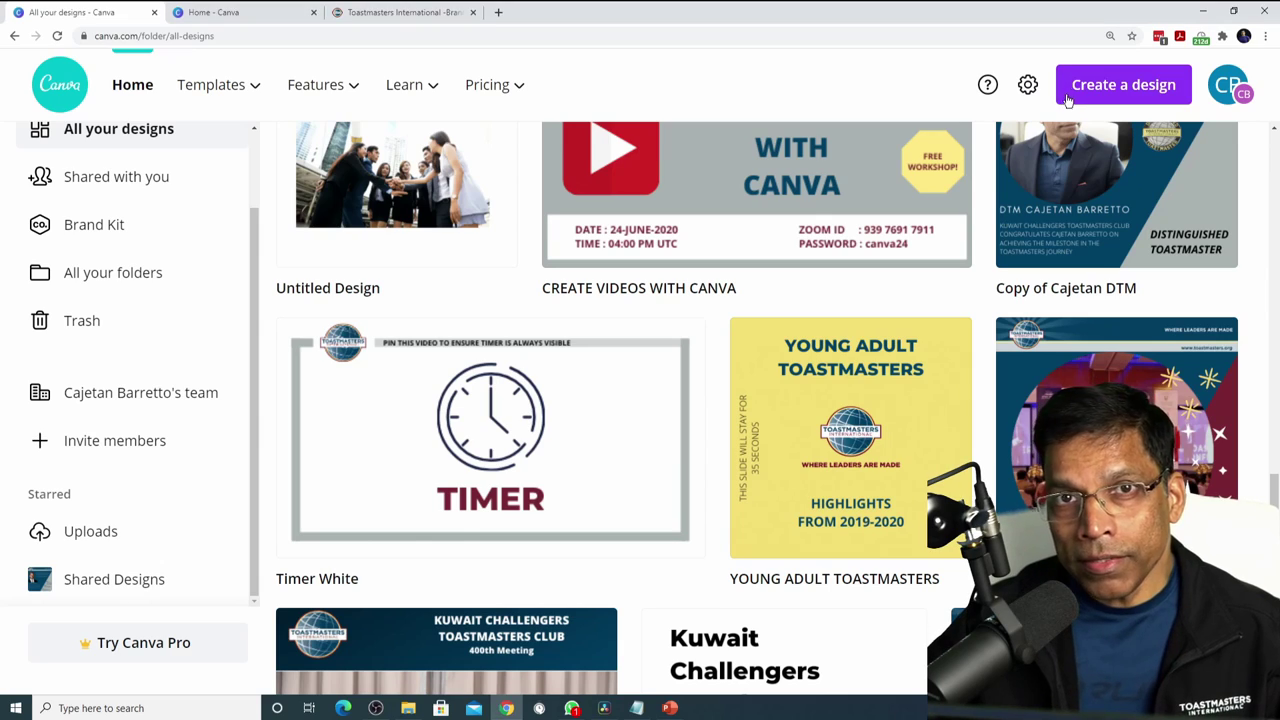
- Check the available design types for "facebook" and create a blank 1080 × 1080 px Instagram Post design
{"action": "left_click", "coordinate": [1074, 90]}
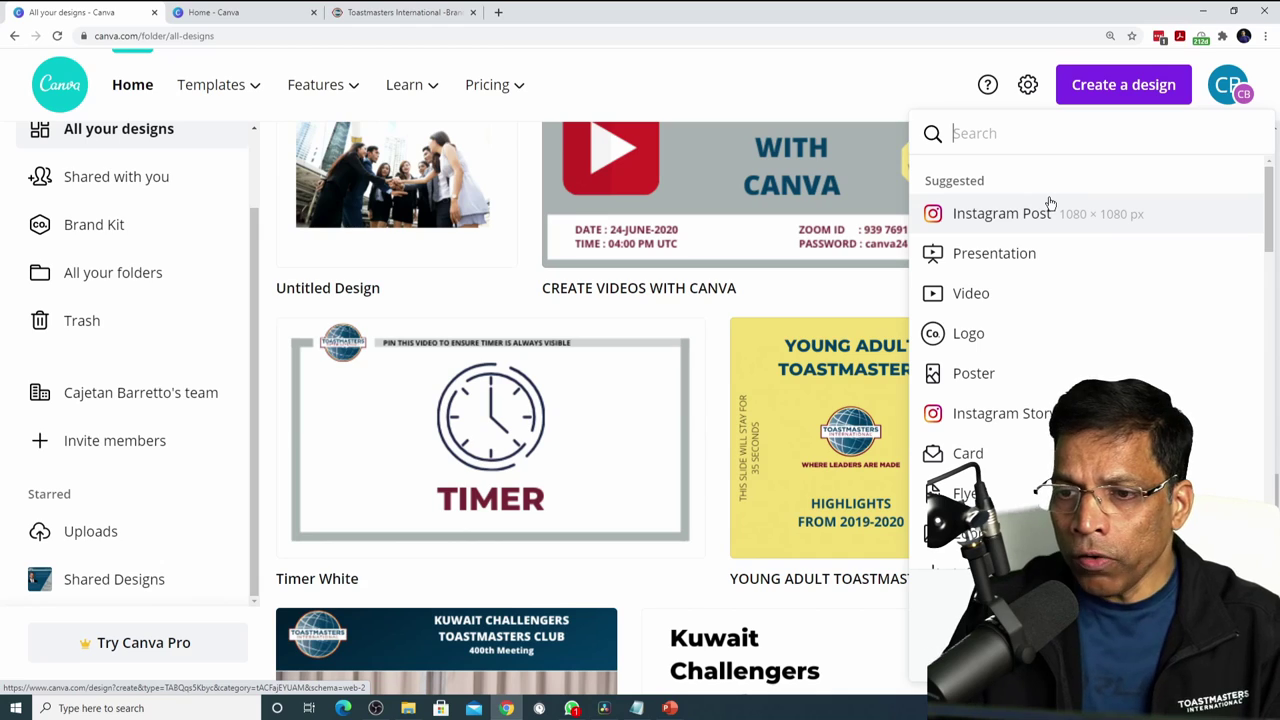
{"action": "type", "text": "fa"}
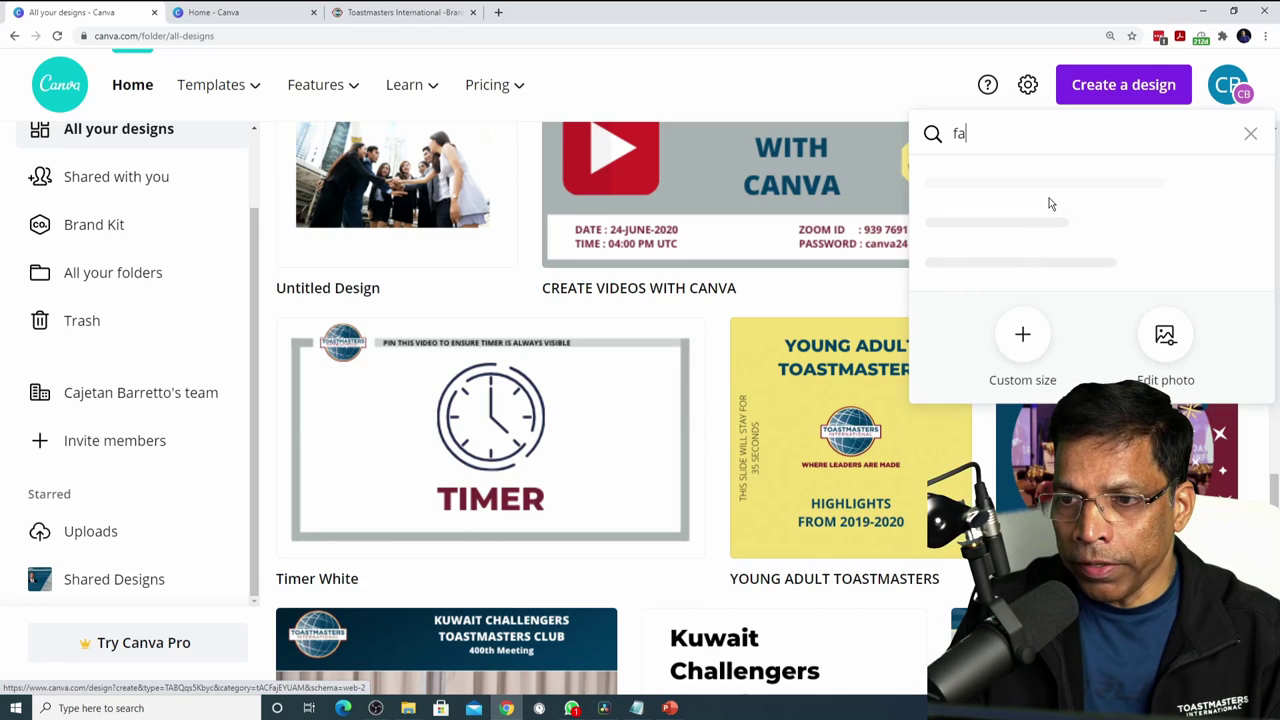
{"action": "type", "text": "cebook"}
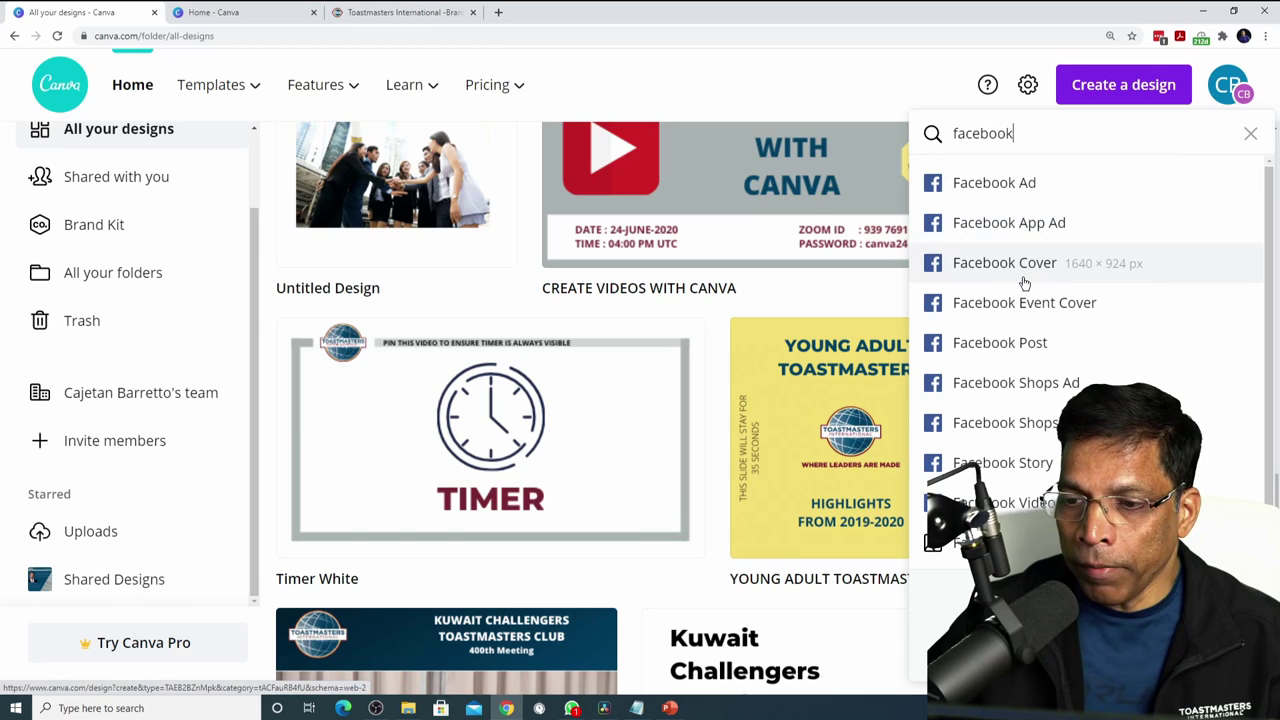
{"action": "double_click", "coordinate": [1017, 134]}
{"action": "key", "text": "BackSpace"}
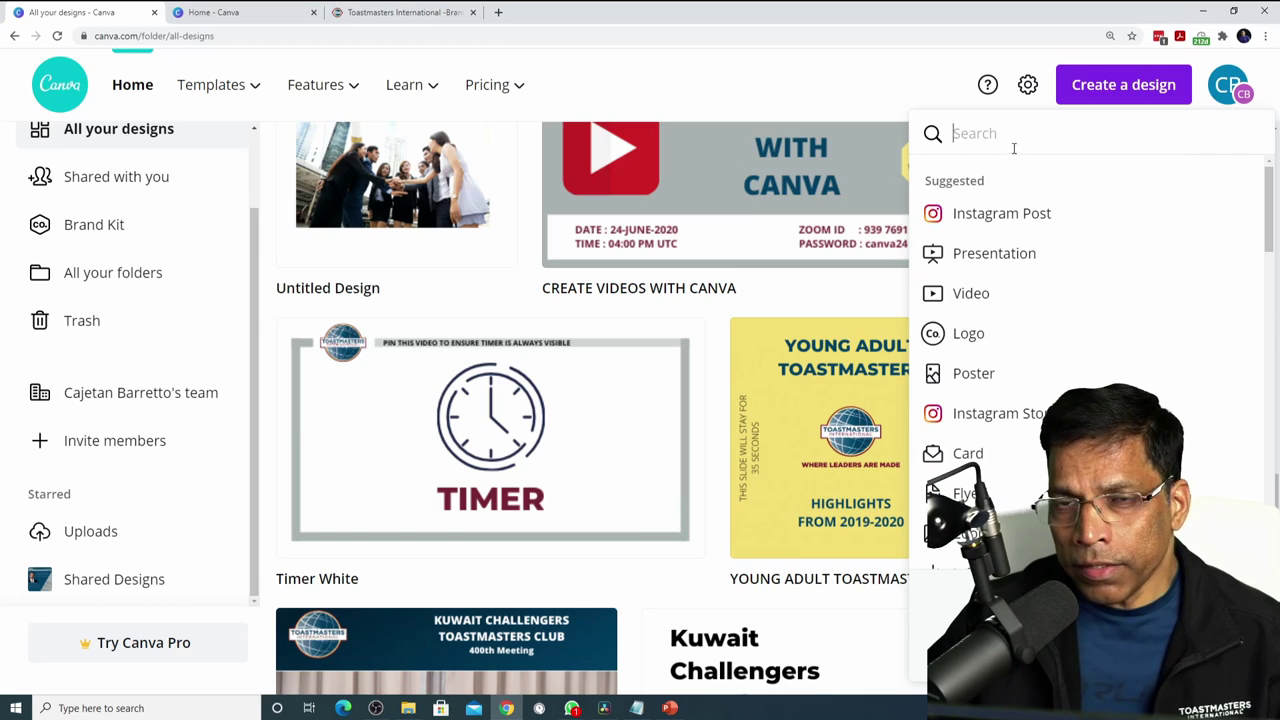
{"action": "left_click", "coordinate": [990, 221]}
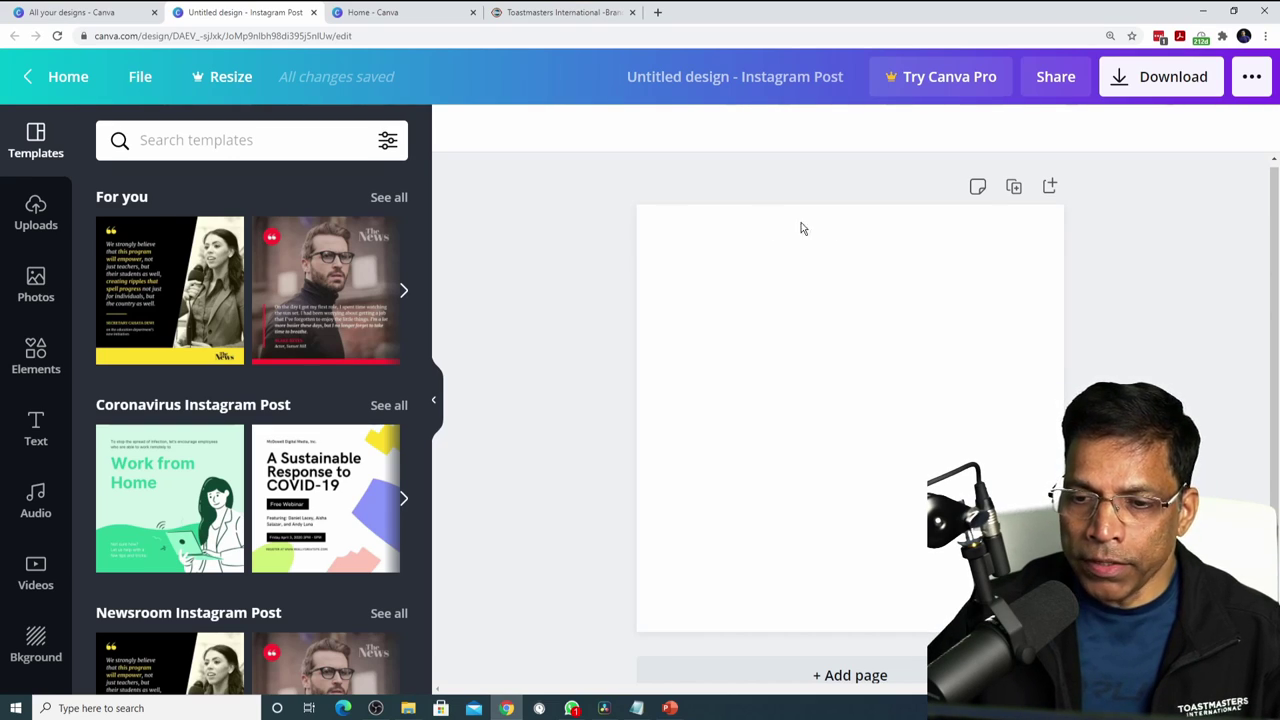
- Fill the blank page background with the maroon colour 772432
{"action": "left_click", "coordinate": [792, 322]}
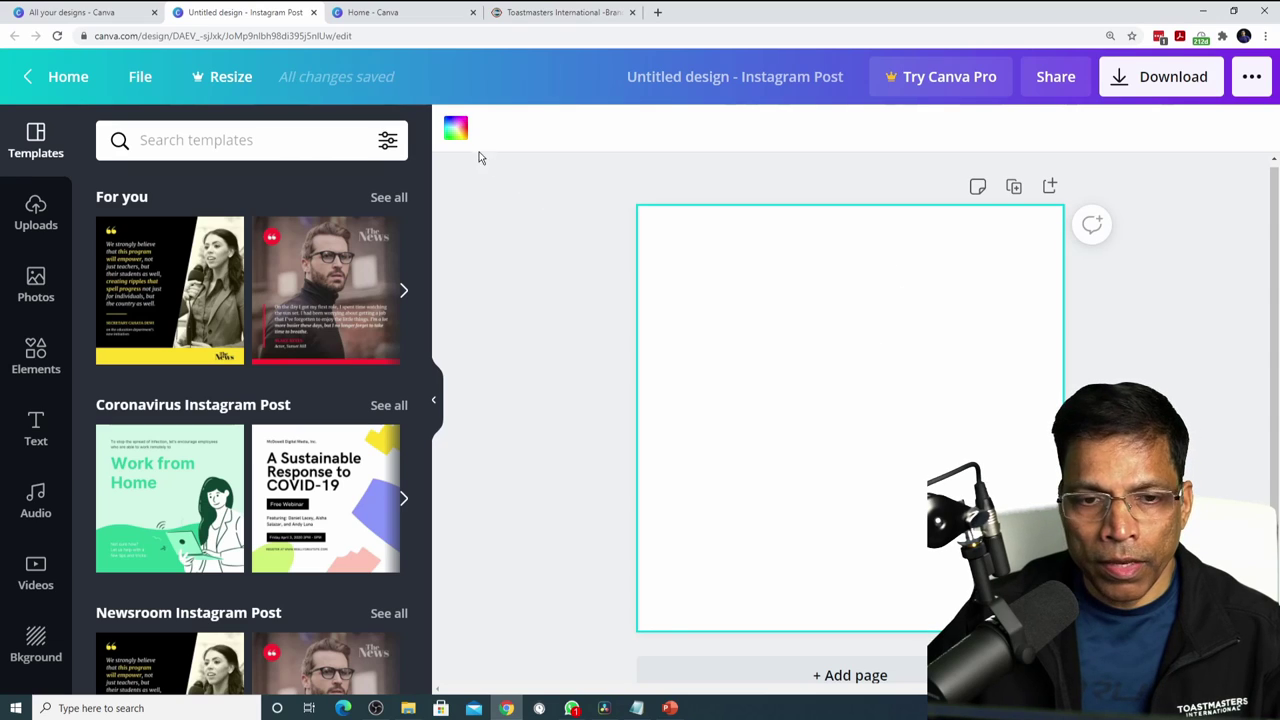
{"action": "left_click", "coordinate": [458, 128]}
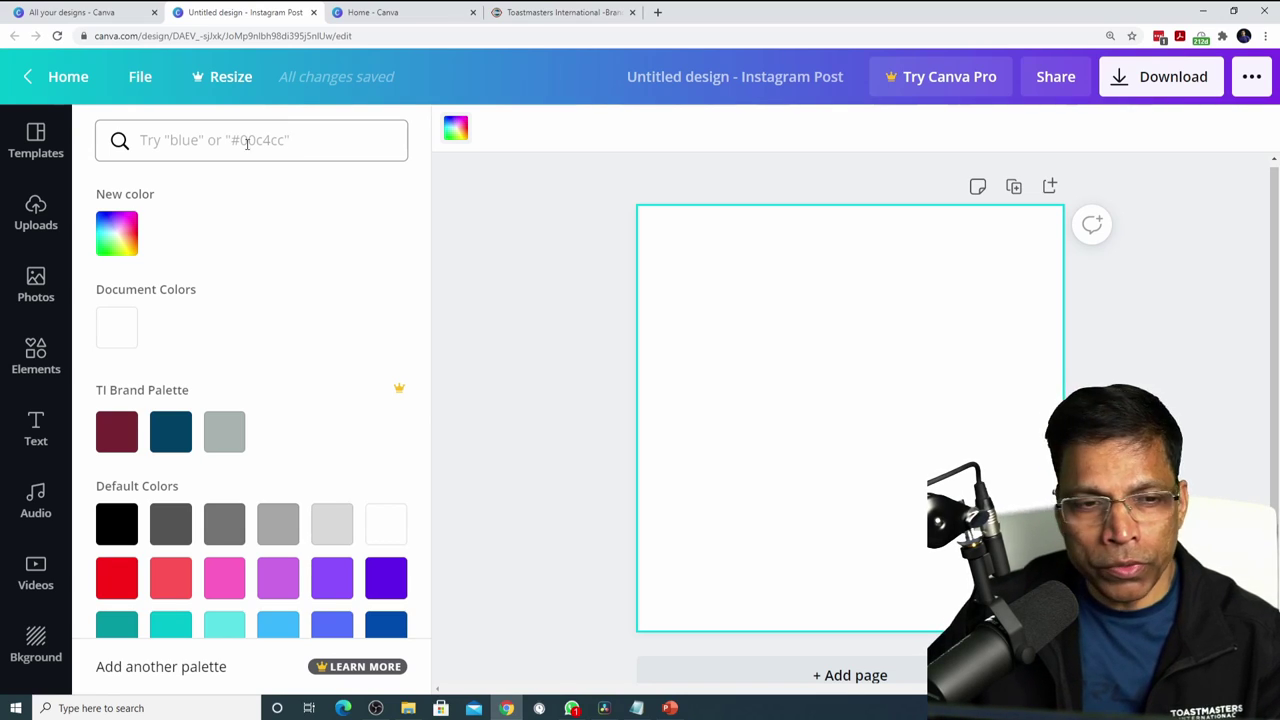
{"action": "left_click", "coordinate": [147, 145]}
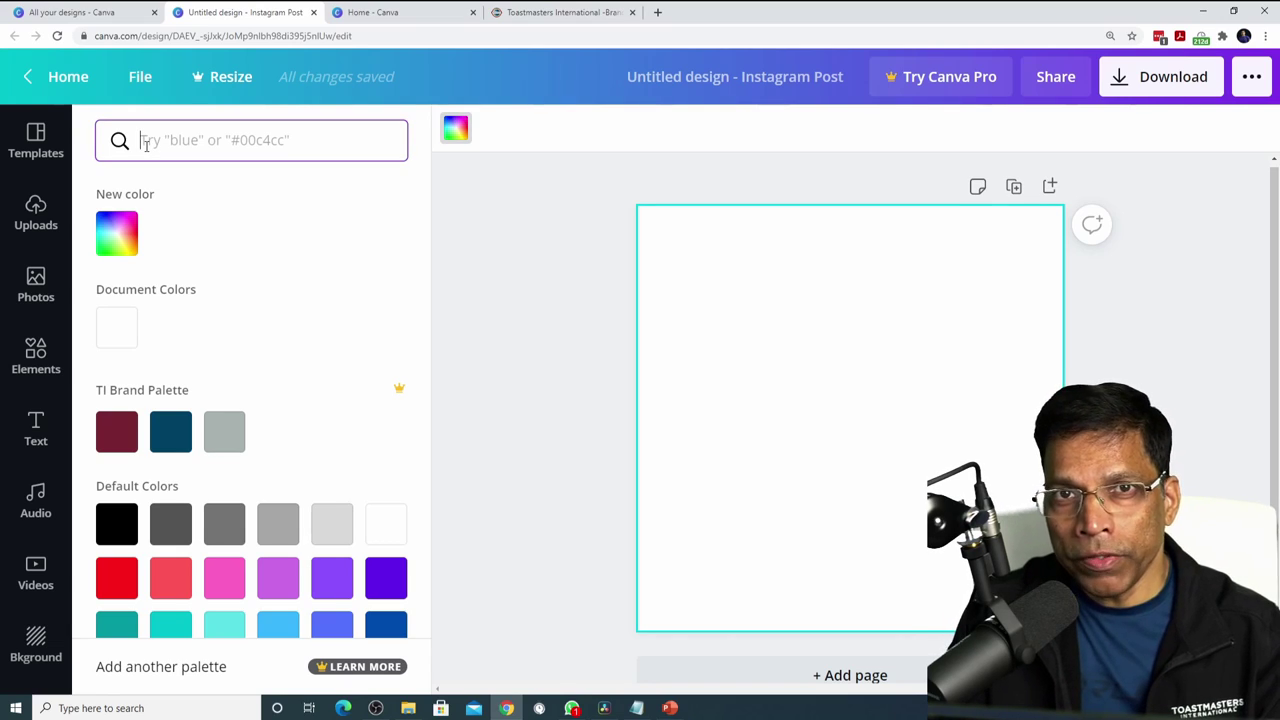
{"action": "type", "text": "772432"}
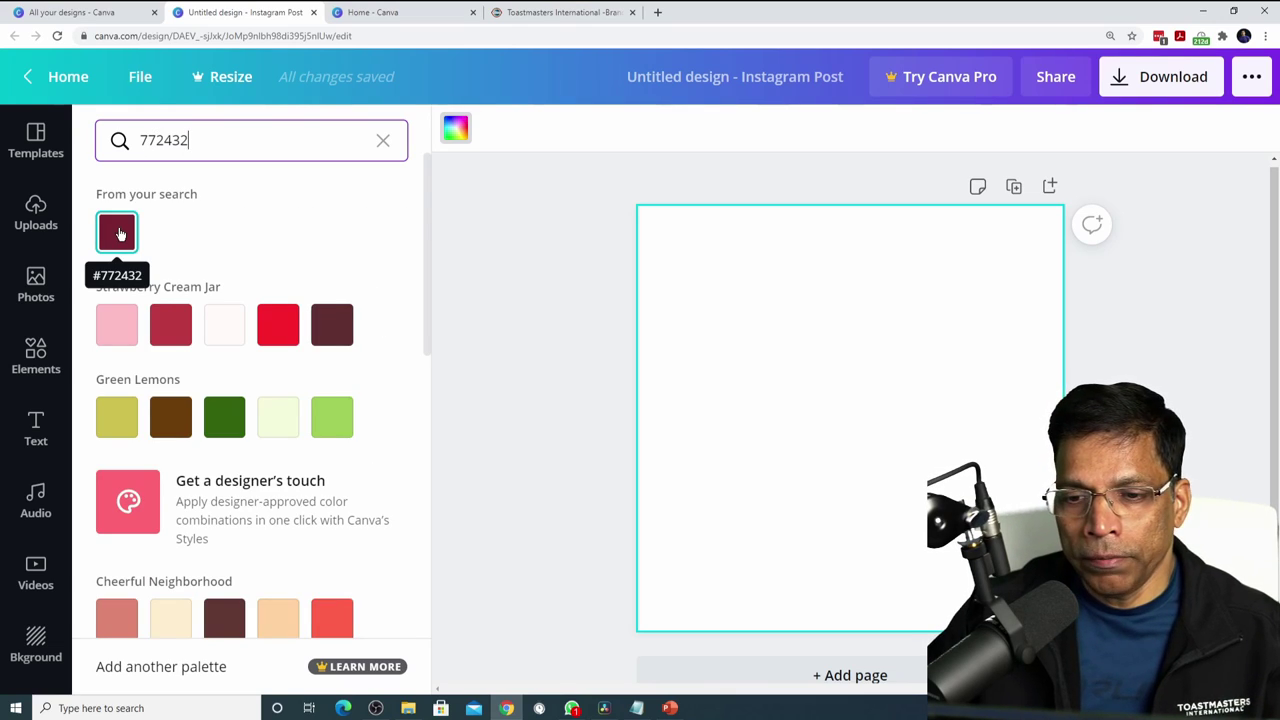
{"action": "left_click", "coordinate": [120, 233]}
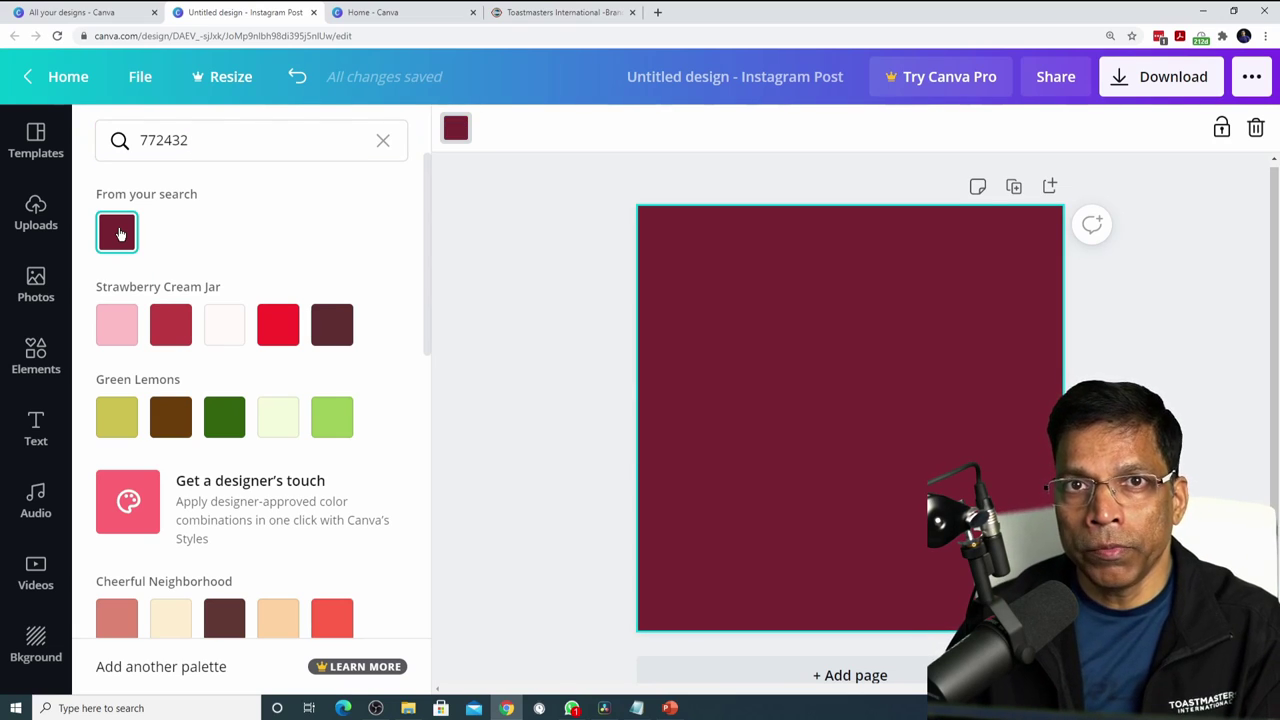
{"action": "left_click", "coordinate": [577, 305]}
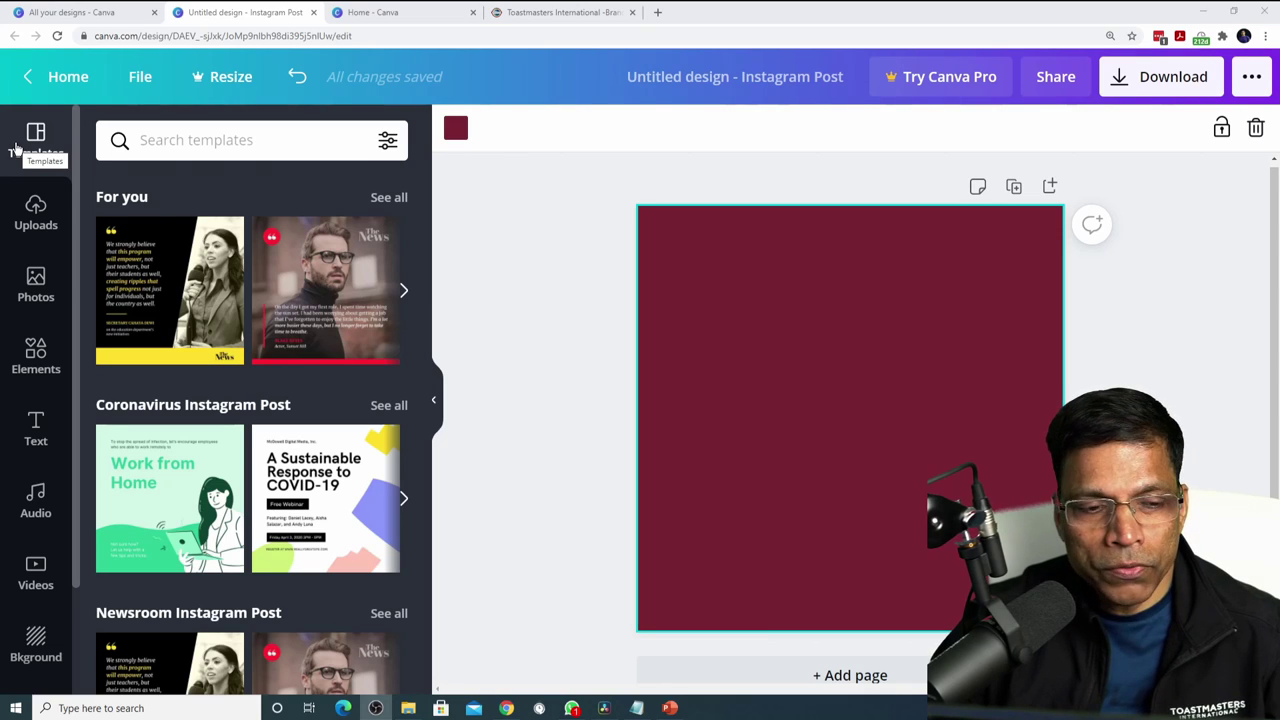
- Browse the full set of basic shapes and add a triangle to the page
{"action": "left_click", "coordinate": [36, 360]}
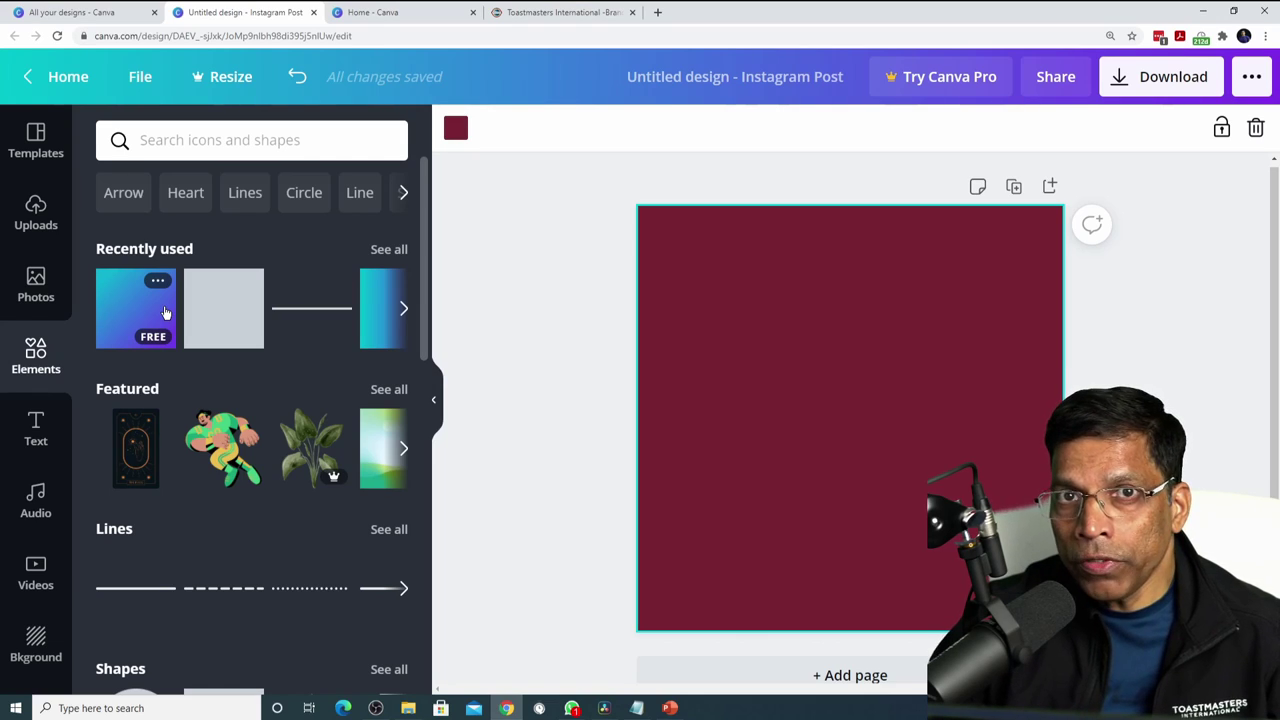
{"action": "scroll", "coordinate": [163, 318], "scroll_direction": "down", "scroll_amount": 3}
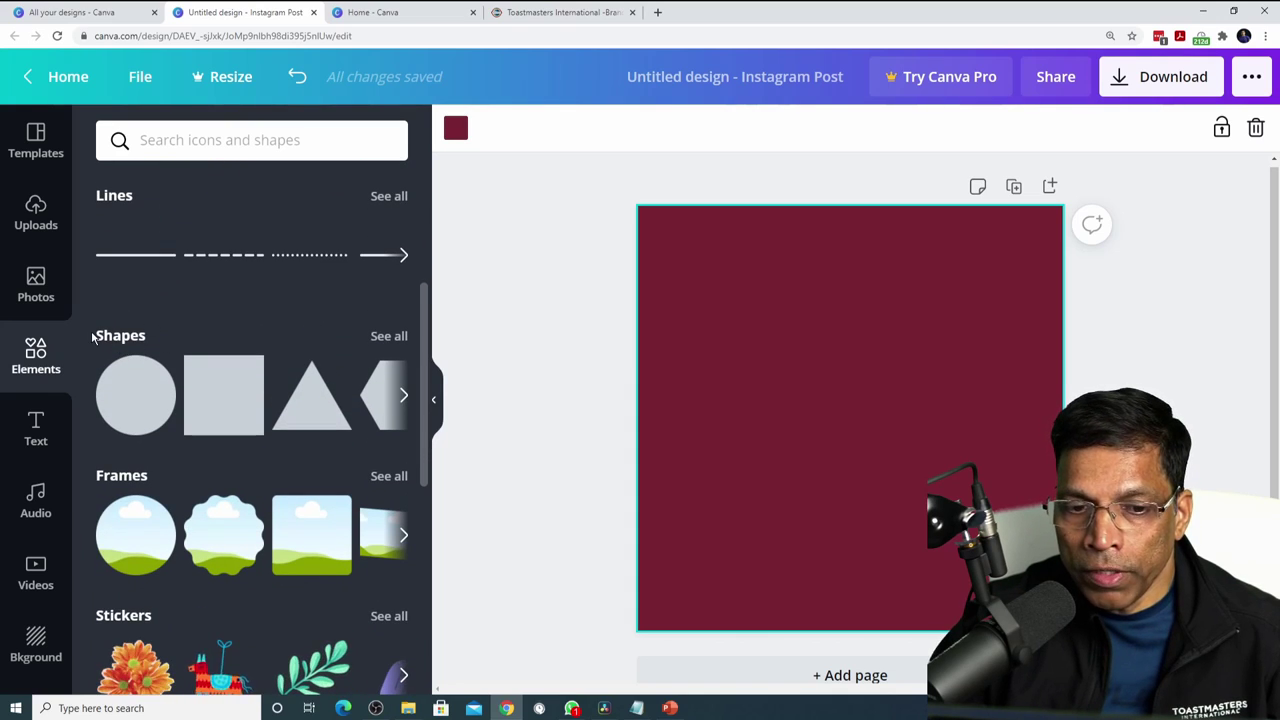
{"action": "left_click", "coordinate": [386, 338]}
{"action": "scroll", "coordinate": [266, 380], "scroll_direction": "down", "scroll_amount": 3}
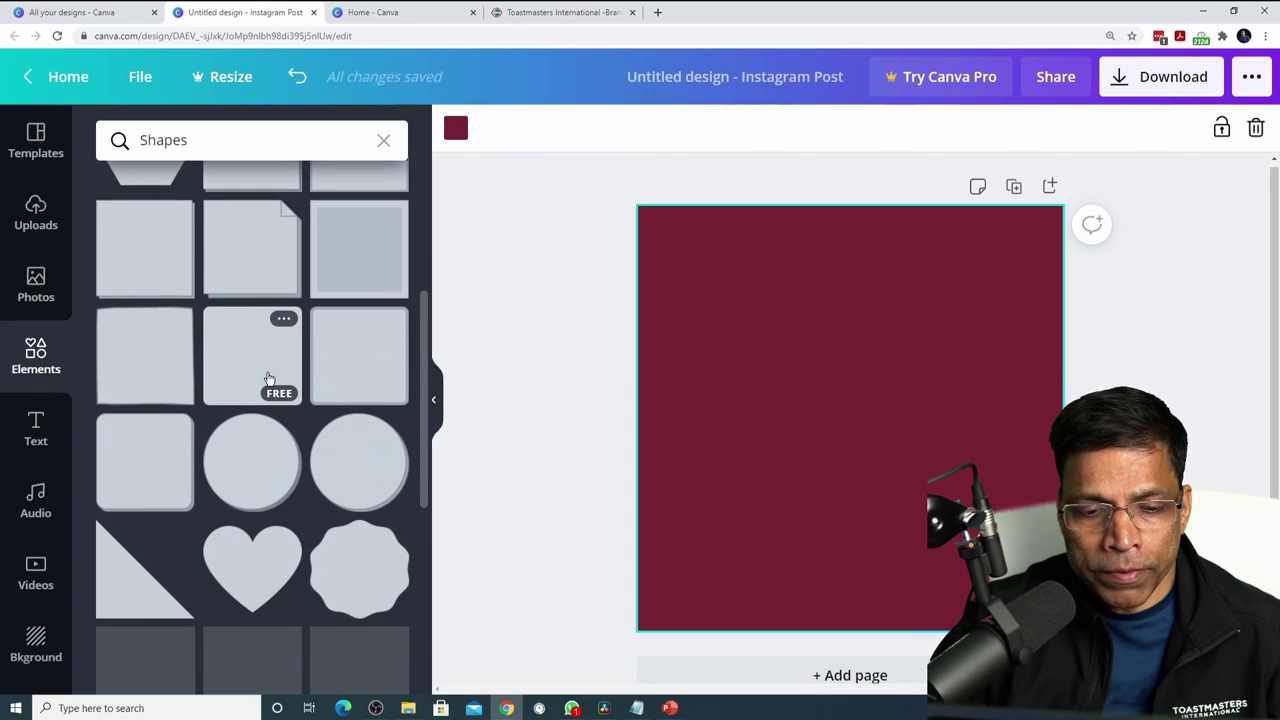
{"action": "scroll", "coordinate": [92, 296], "scroll_direction": "up", "scroll_amount": 3}
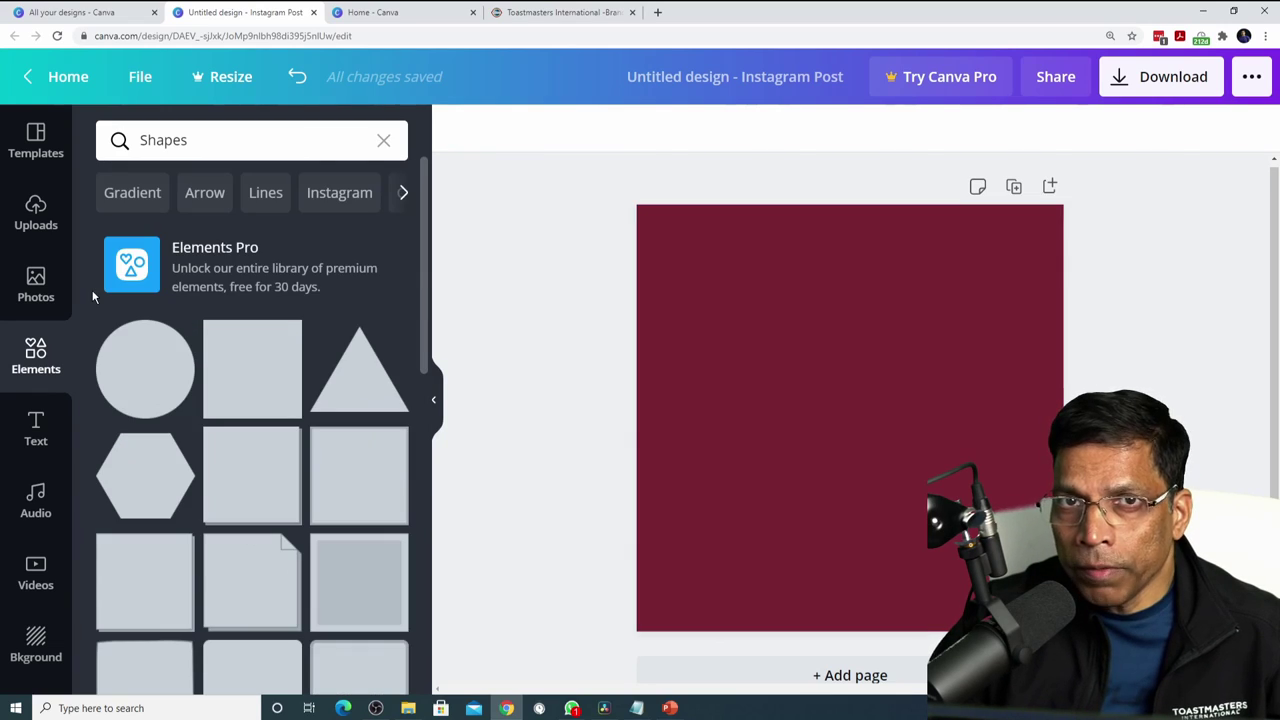
{"action": "left_click", "coordinate": [358, 390]}
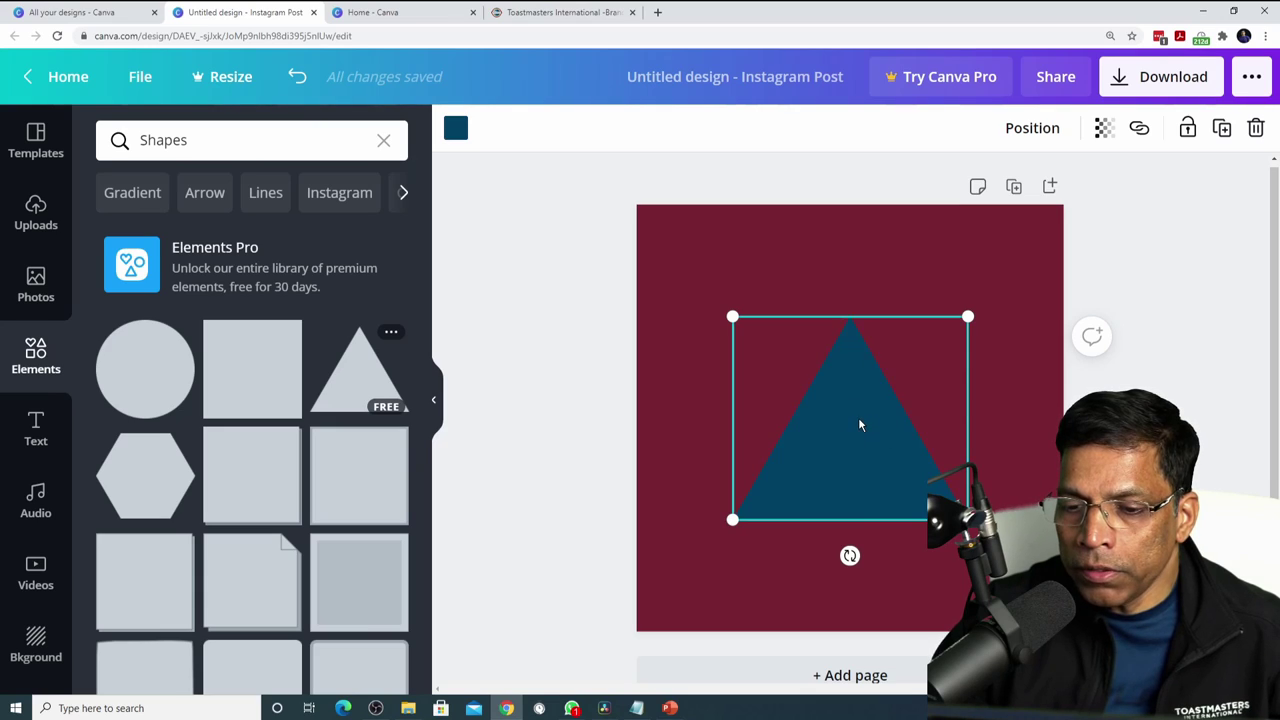
- Enlarge the triangle and move it to the page's lower-right corner so its right half runs off the page
{"action": "left_click_drag", "start_coordinate": [868, 416], "coordinate": [838, 435]}
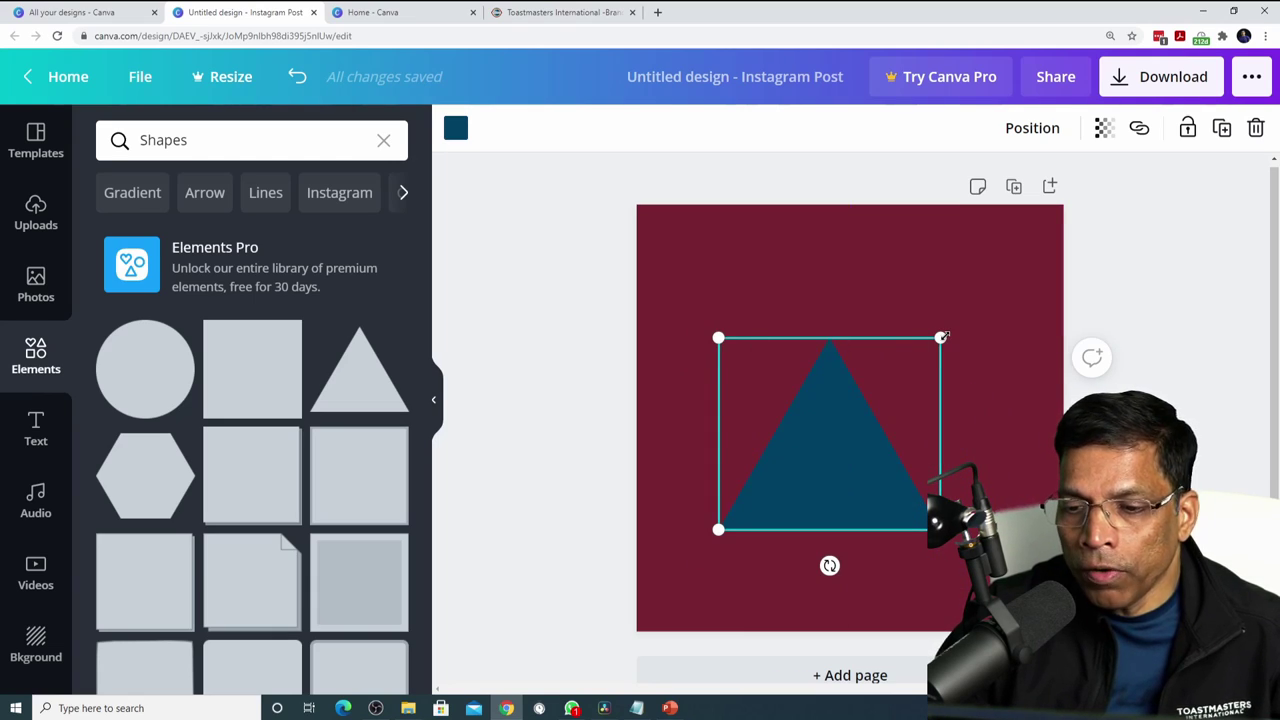
{"action": "left_click_drag", "start_coordinate": [940, 530], "coordinate": [1058, 630]}
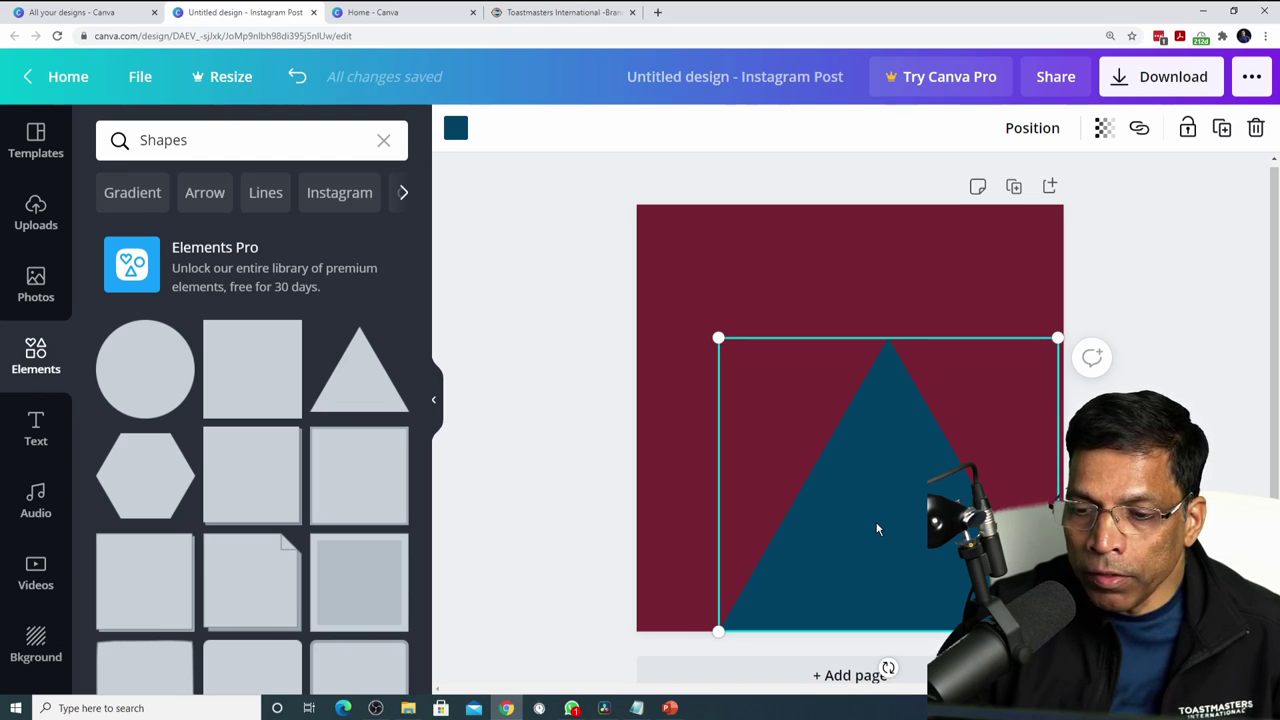
{"action": "left_click_drag", "start_coordinate": [877, 529], "coordinate": [1062, 526]}
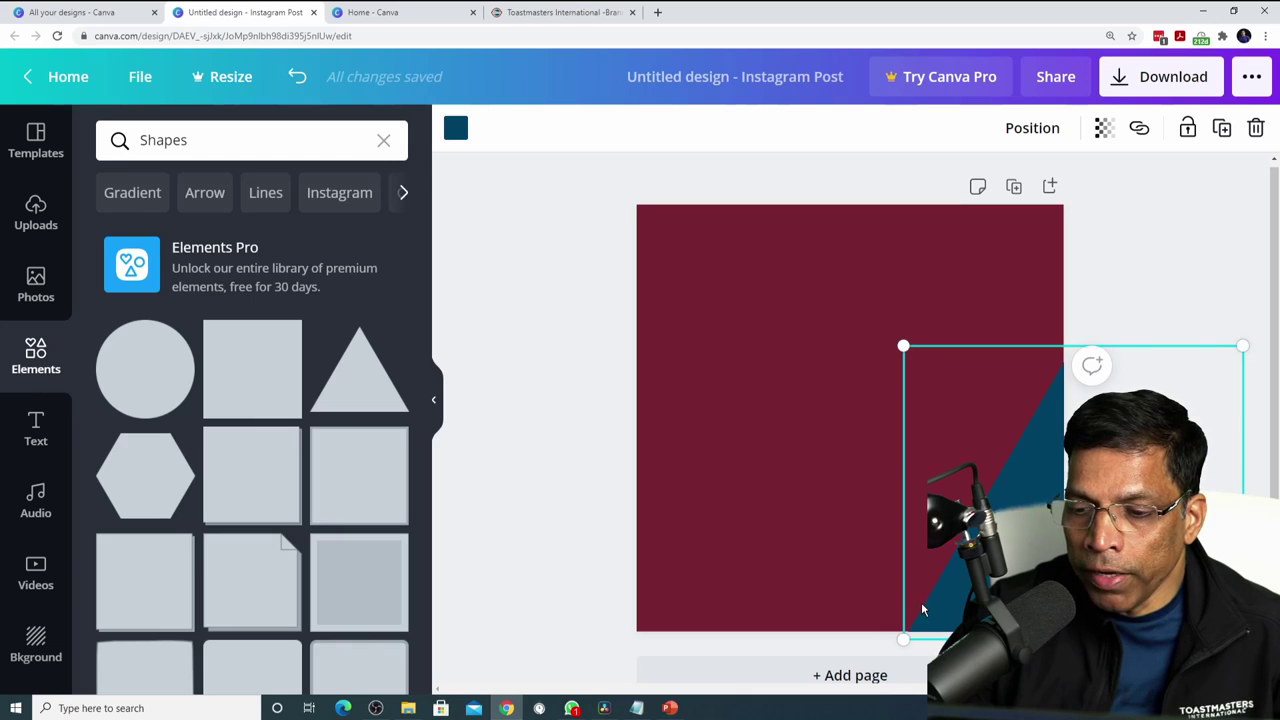
{"action": "left_click", "coordinate": [730, 552]}
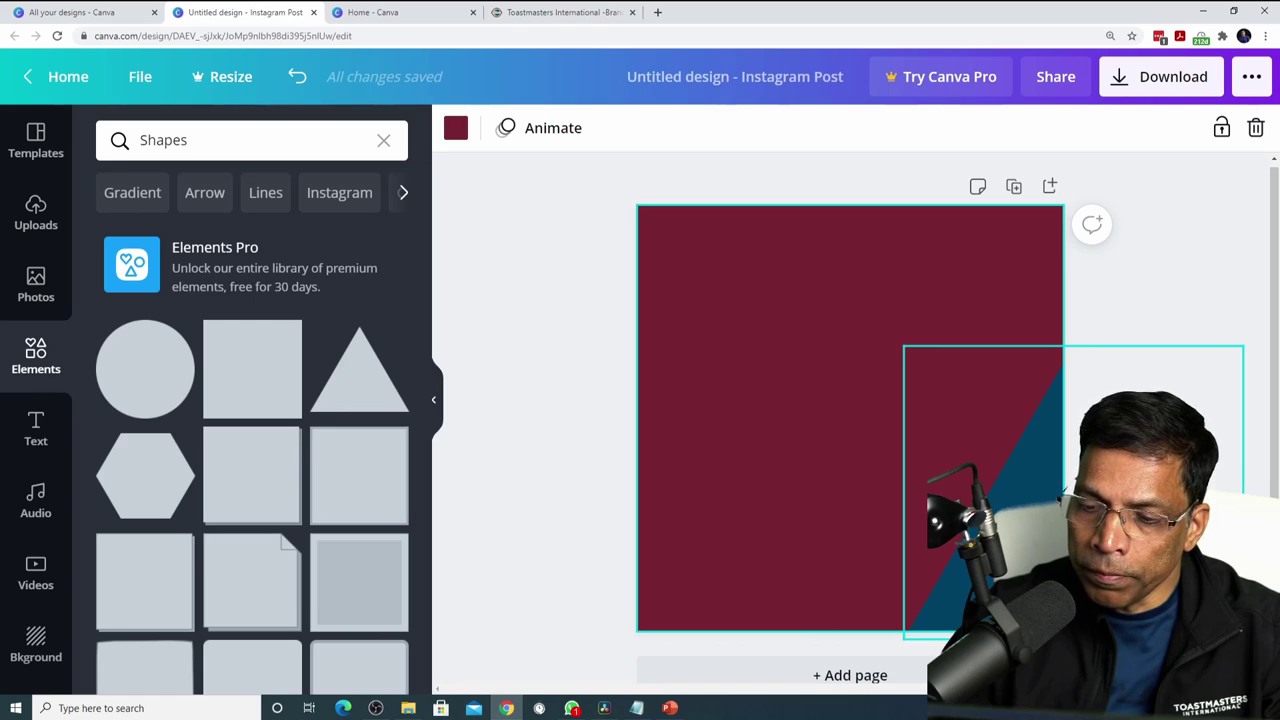
- Recolour the corner triangle with the yellow F2DF74
{"action": "left_click", "coordinate": [1030, 480]}
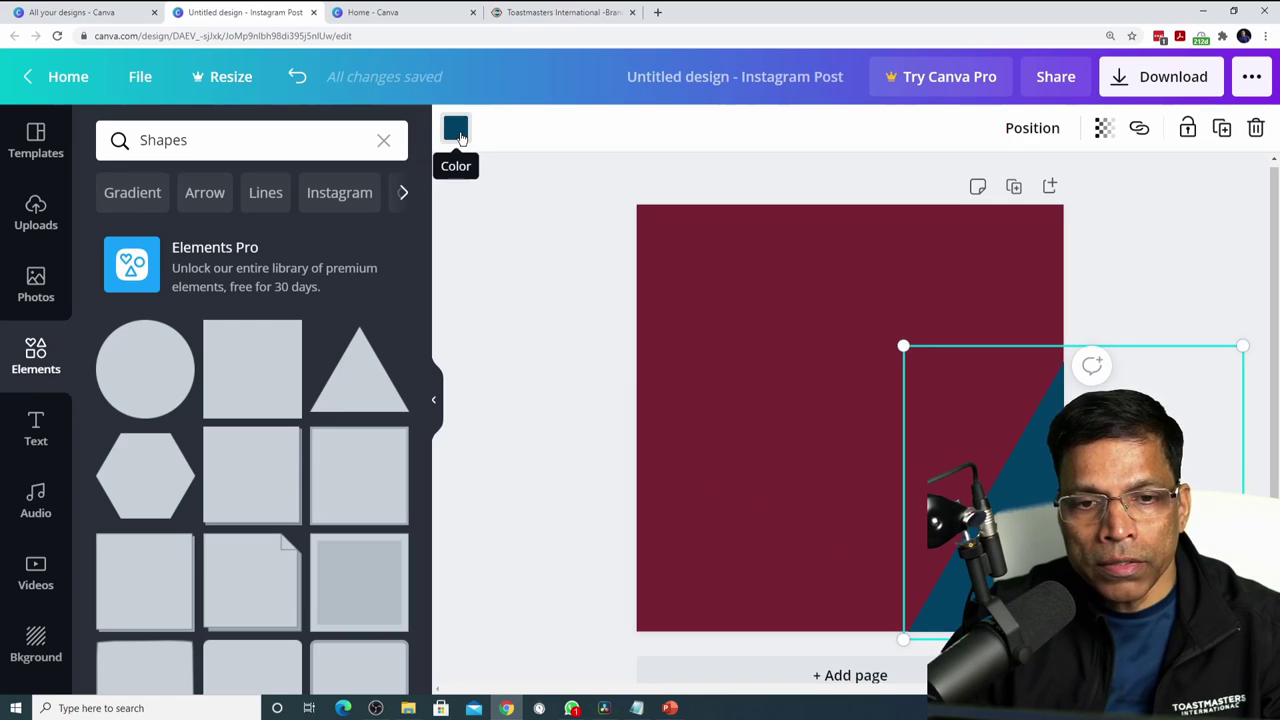
{"action": "left_click", "coordinate": [458, 132]}
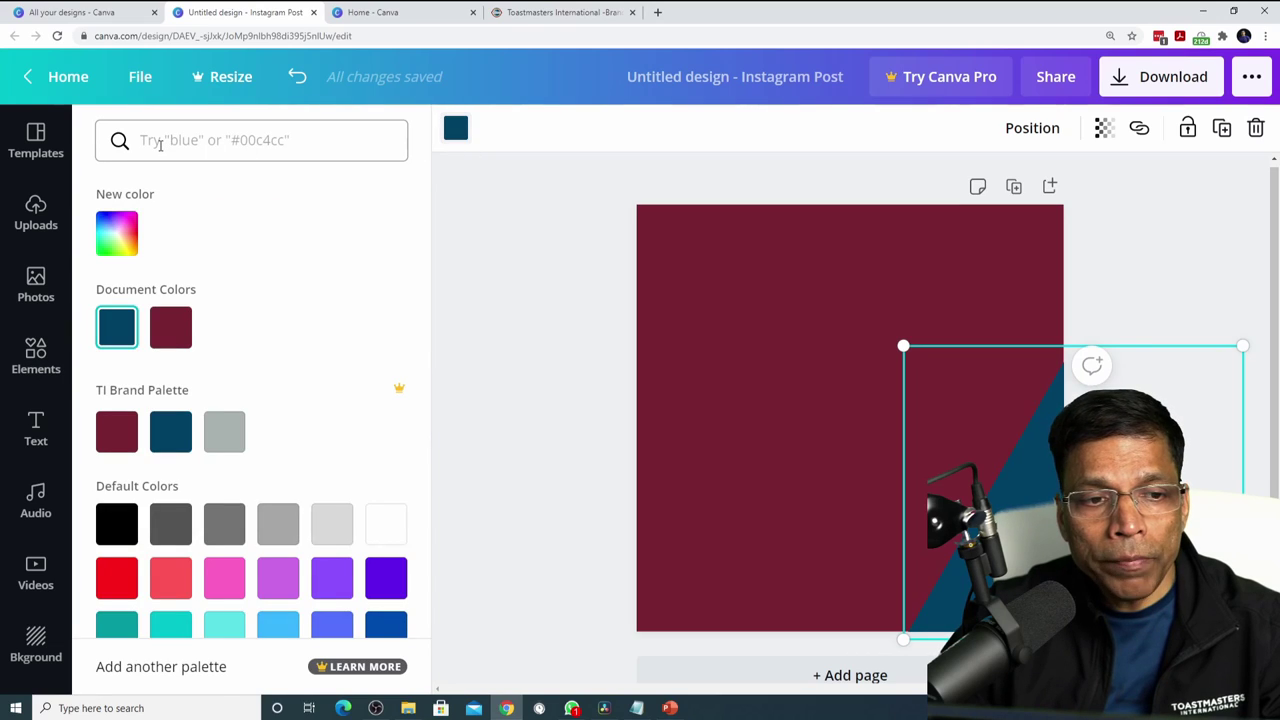
{"action": "left_click", "coordinate": [160, 144]}
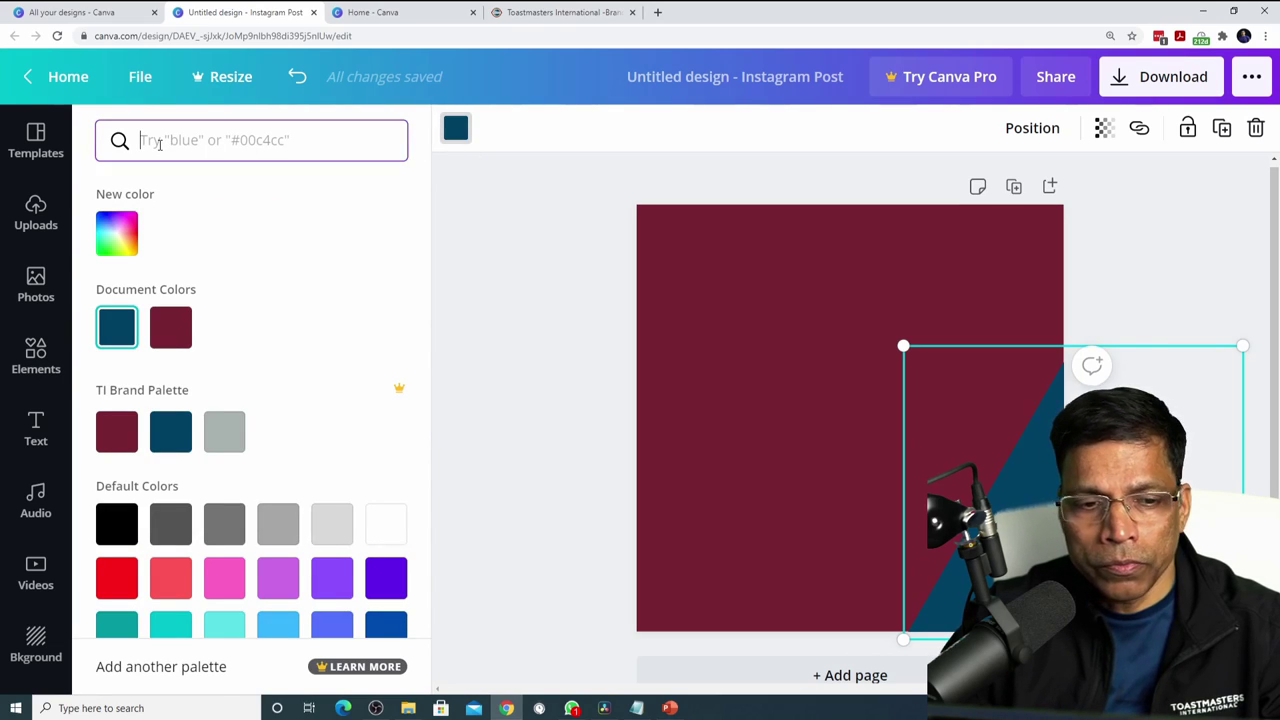
{"action": "type", "text": "F2DF74"}
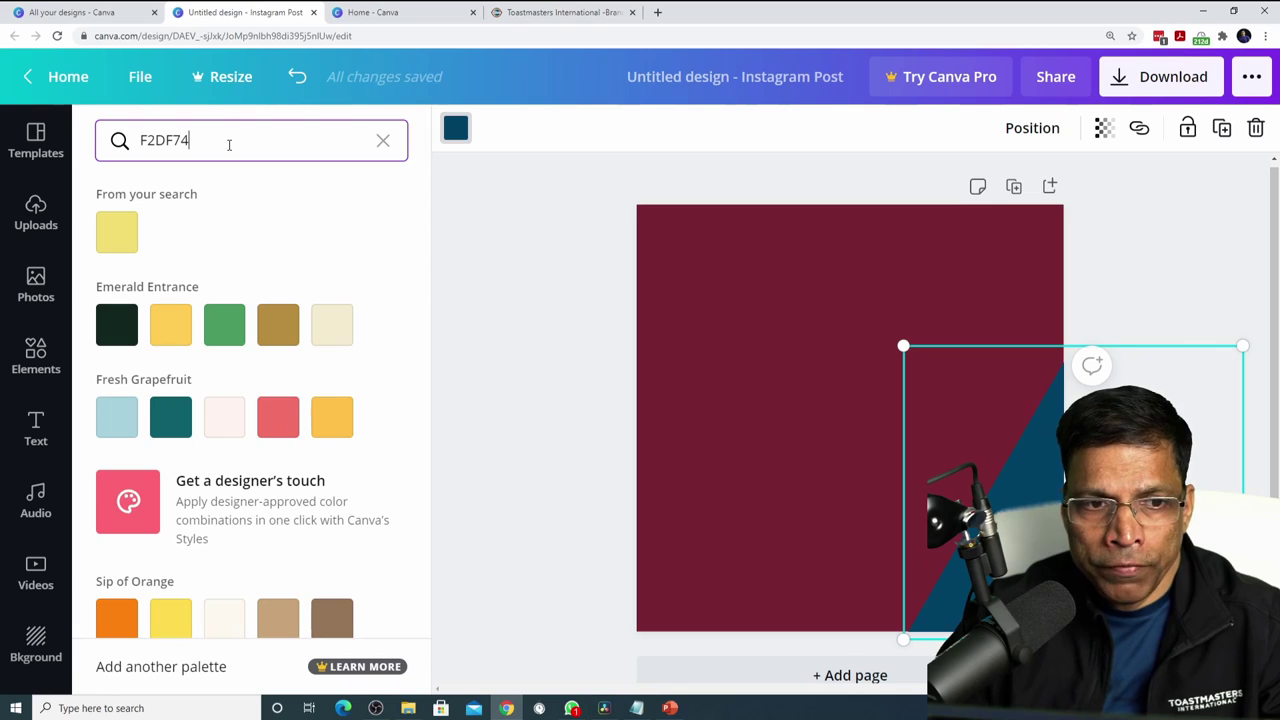
{"action": "left_click", "coordinate": [119, 236]}
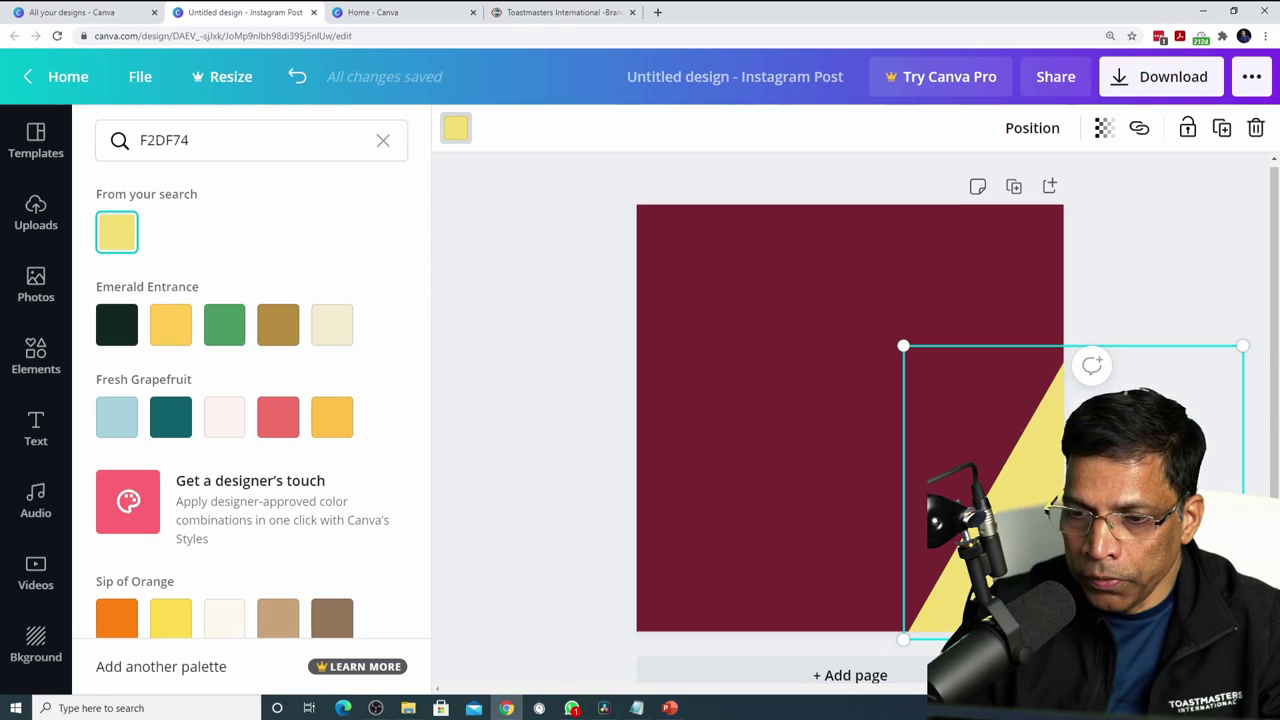
{"action": "left_click", "coordinate": [541, 371]}
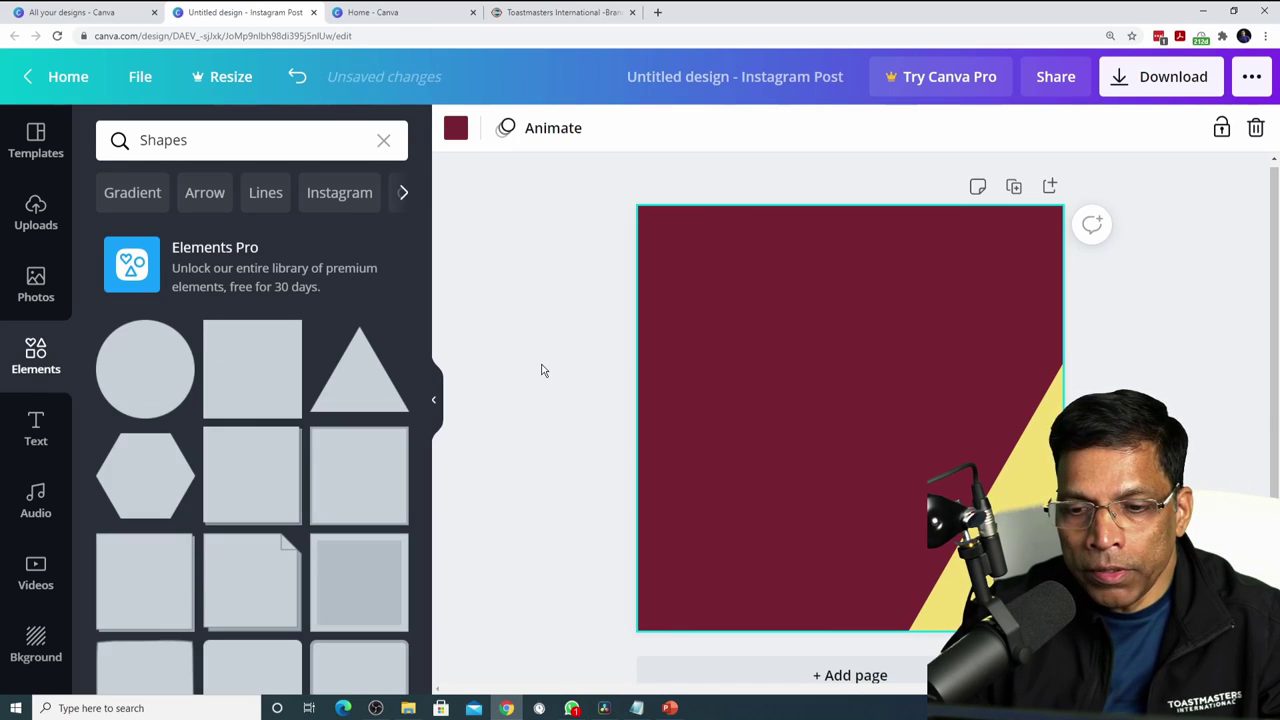
- Add a circle against the page's left edge and fill it with the grey A9B2B1
{"action": "left_click_drag", "start_coordinate": [149, 363], "coordinate": [768, 421]}
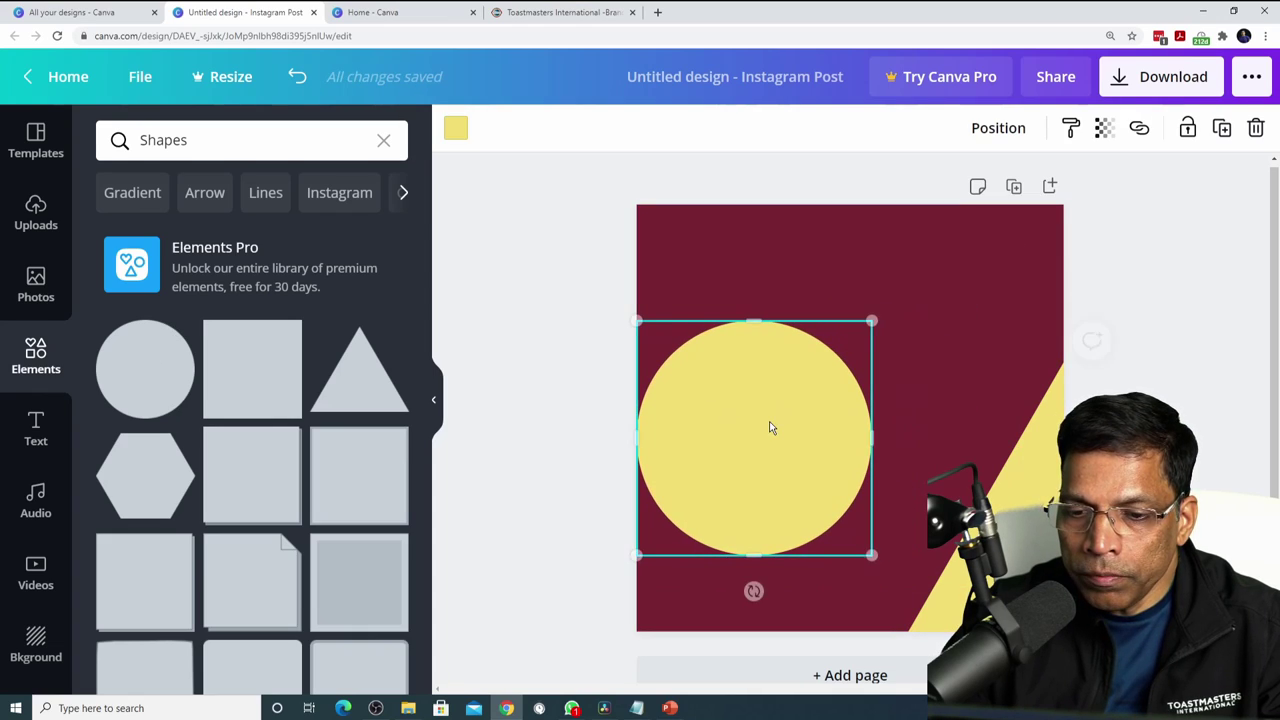
{"action": "left_click", "coordinate": [455, 128]}
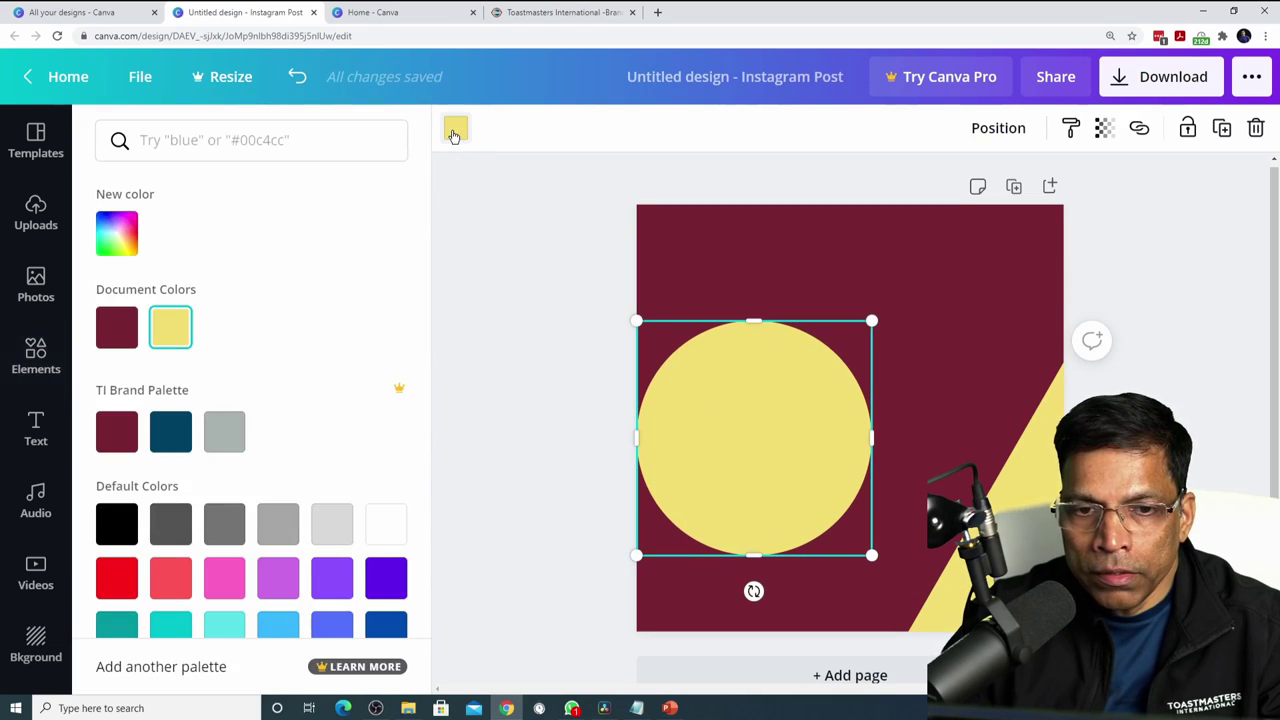
{"action": "left_click", "coordinate": [751, 427]}
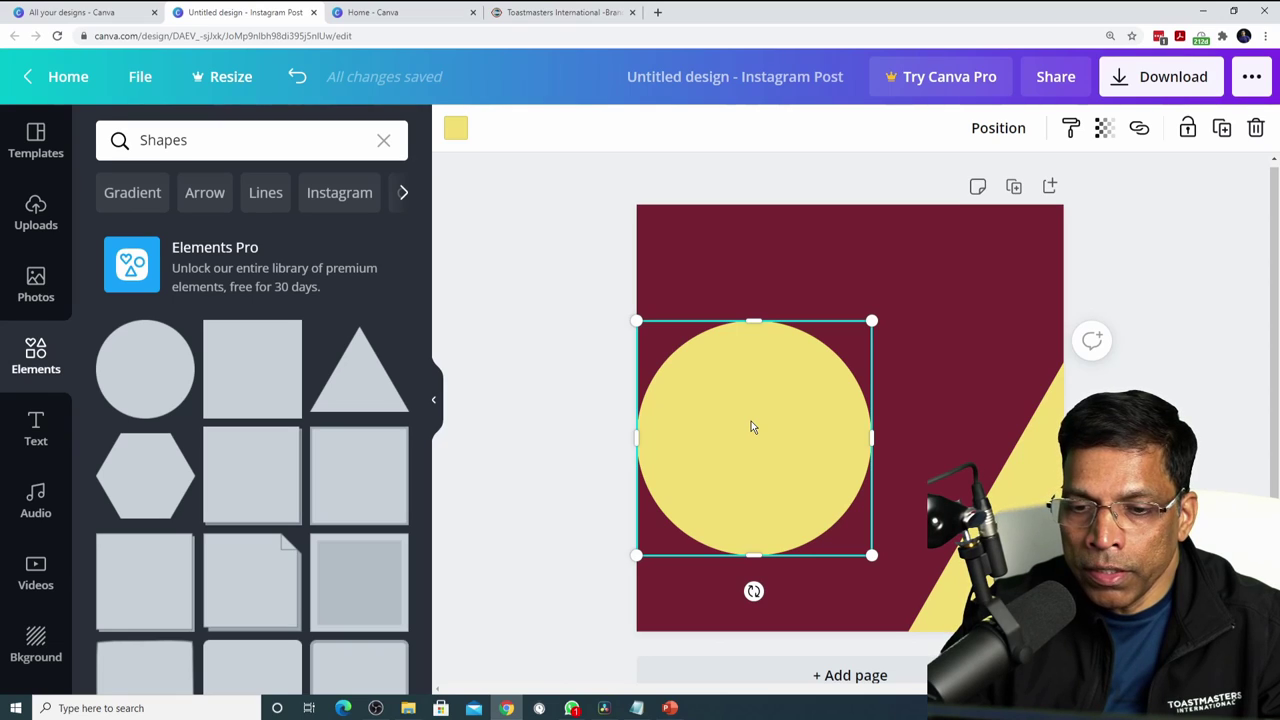
{"action": "left_click", "coordinate": [455, 130]}
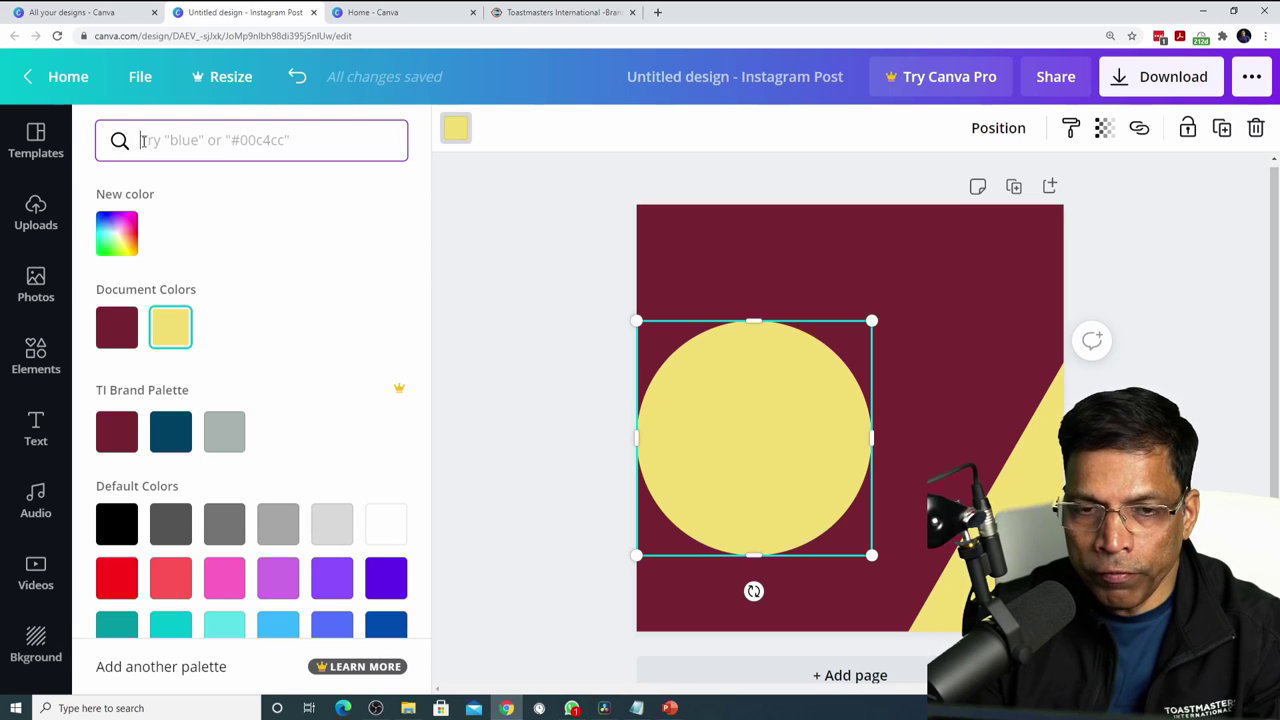
{"action": "type", "text": "A9B2B1"}
{"action": "left_click", "coordinate": [116, 233]}
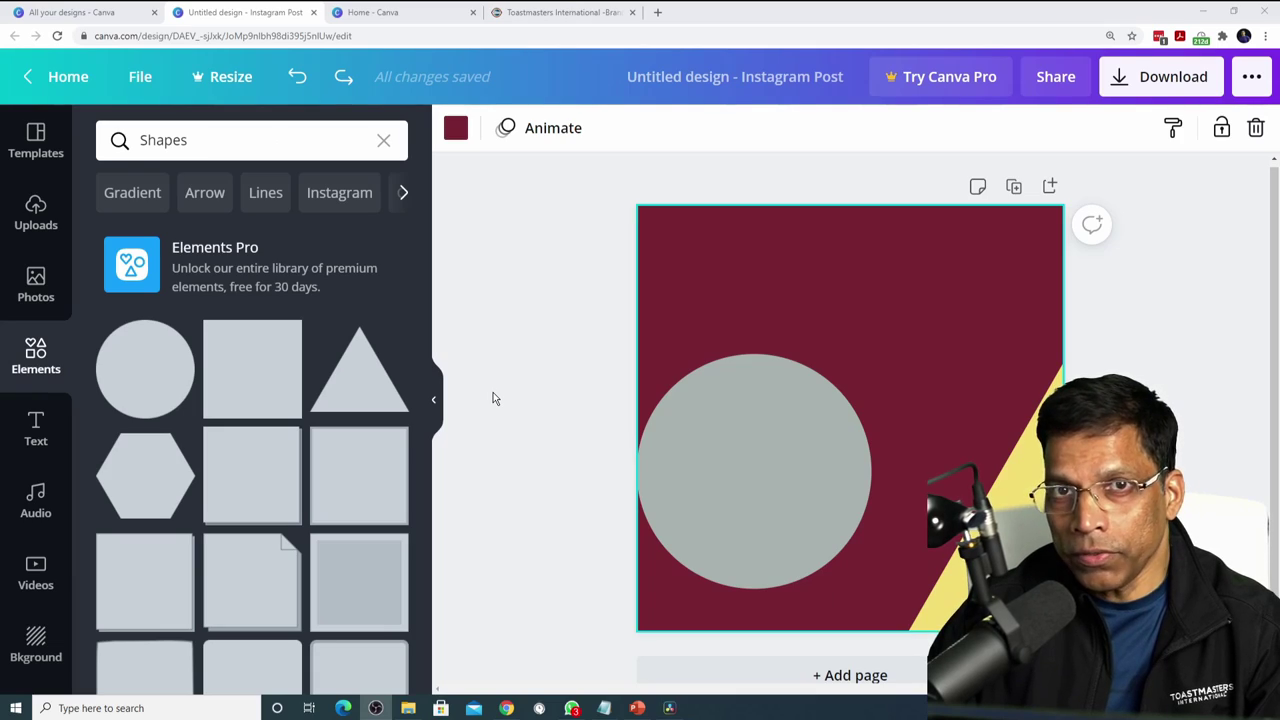
- Add a heading text box near the page's upper right and scale it down to a font size of about 68.5
{"action": "left_click", "coordinate": [35, 428]}
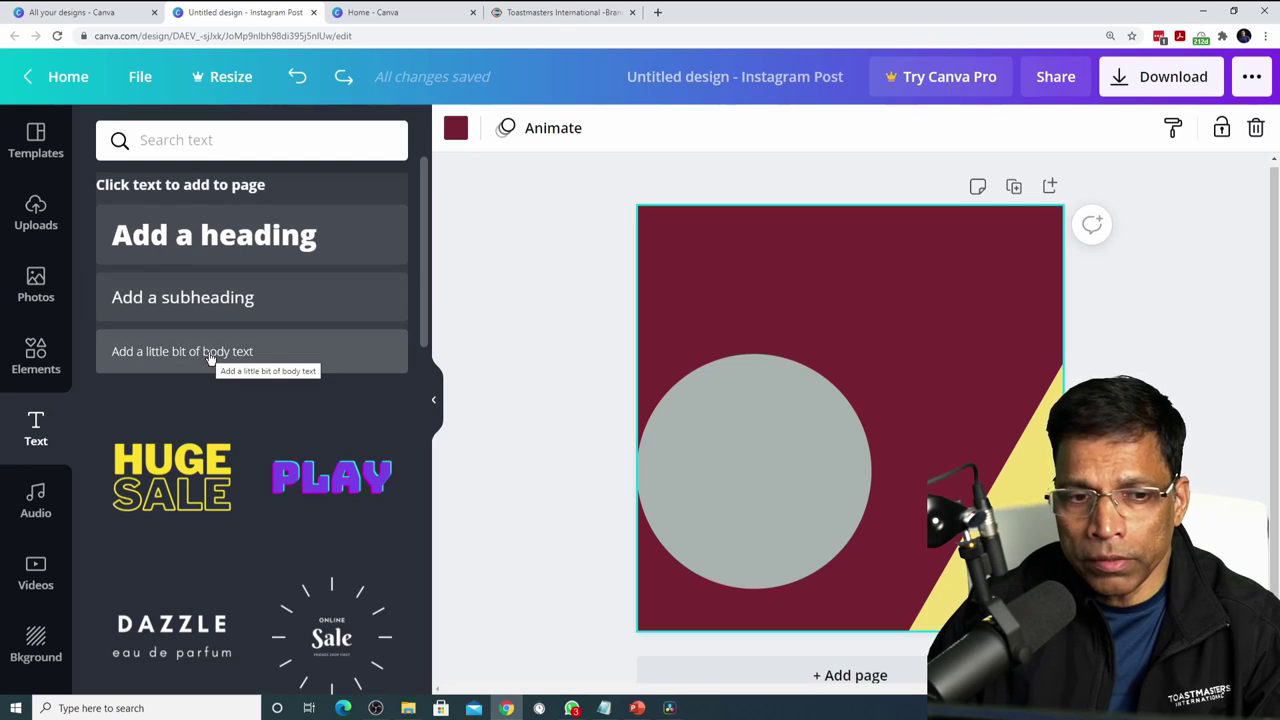
{"action": "left_click", "coordinate": [213, 234]}
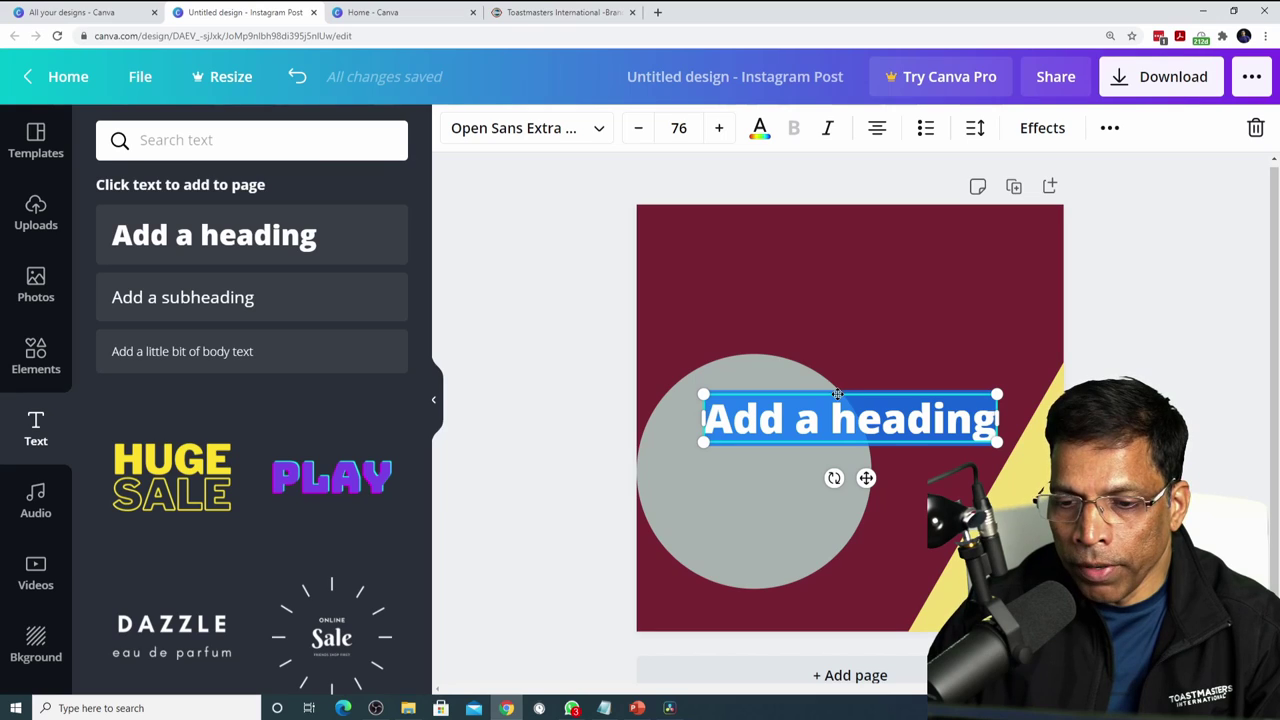
{"action": "left_click_drag", "start_coordinate": [837, 392], "coordinate": [891, 223]}
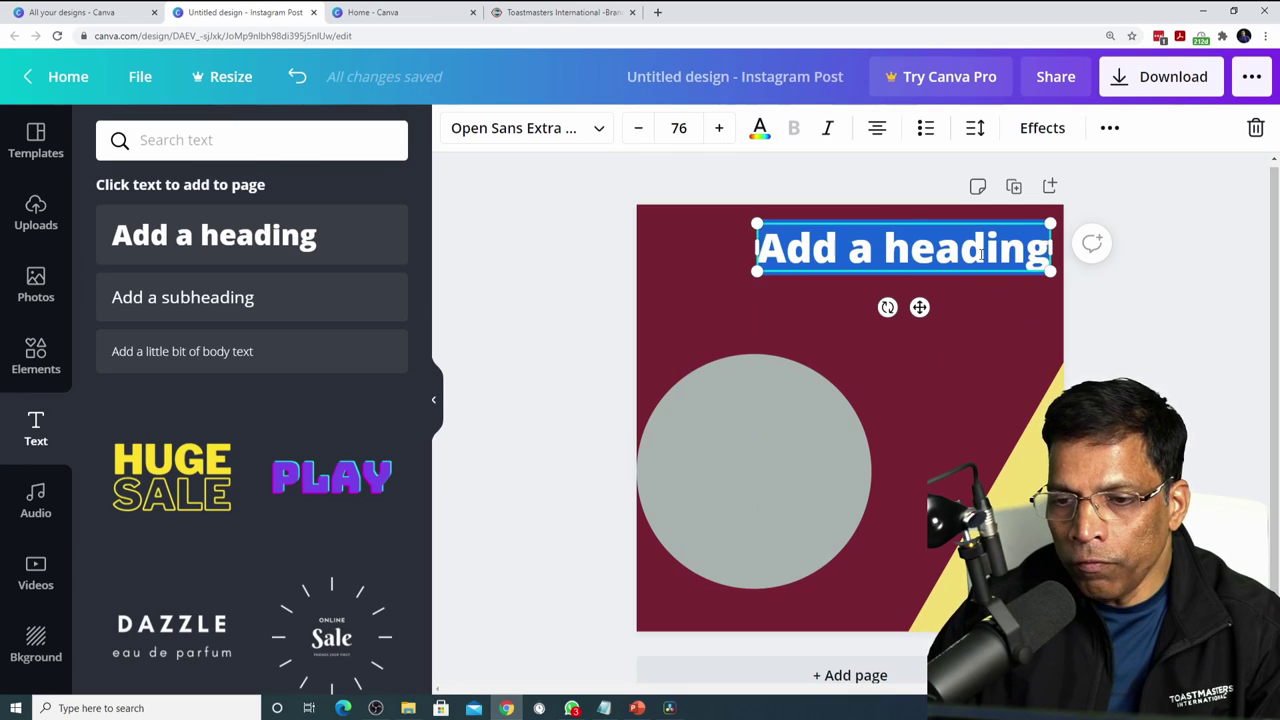
{"action": "left_click_drag", "start_coordinate": [1050, 270], "coordinate": [1018, 277]}
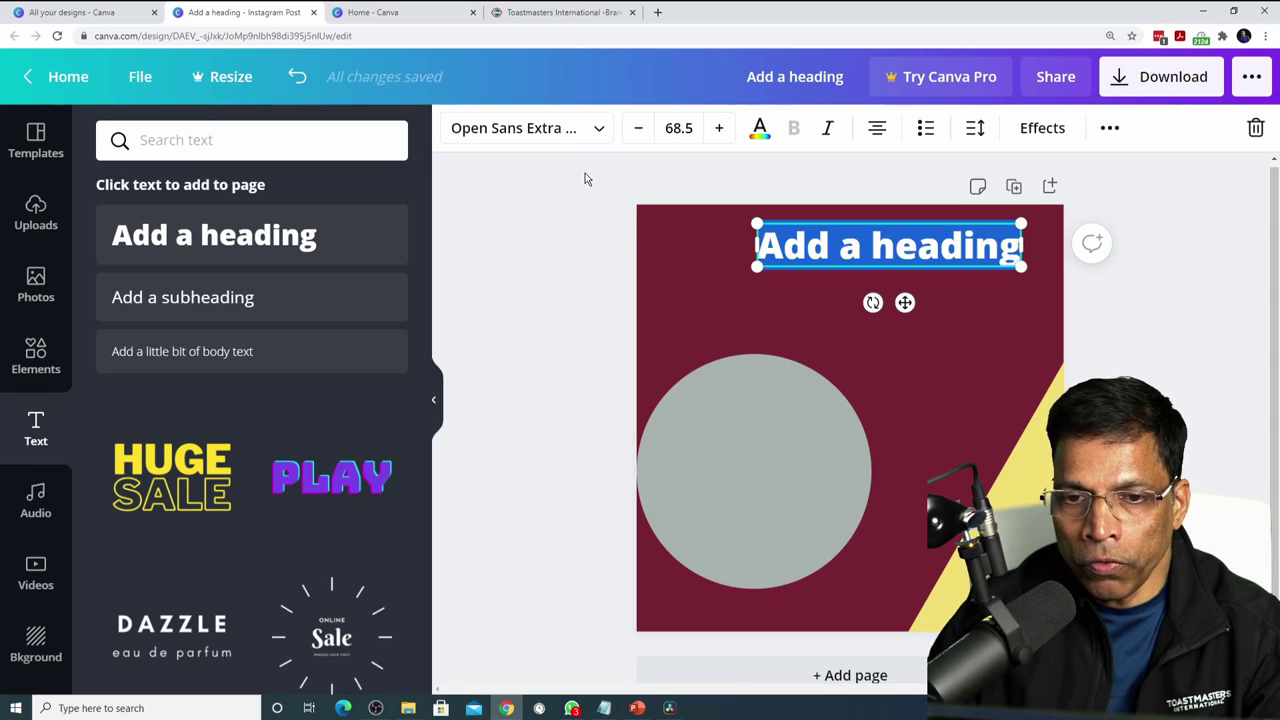
- Search the fonts for montserrat and set the heading's font to Montserrat Extra-Bold
{"action": "left_click", "coordinate": [600, 132]}
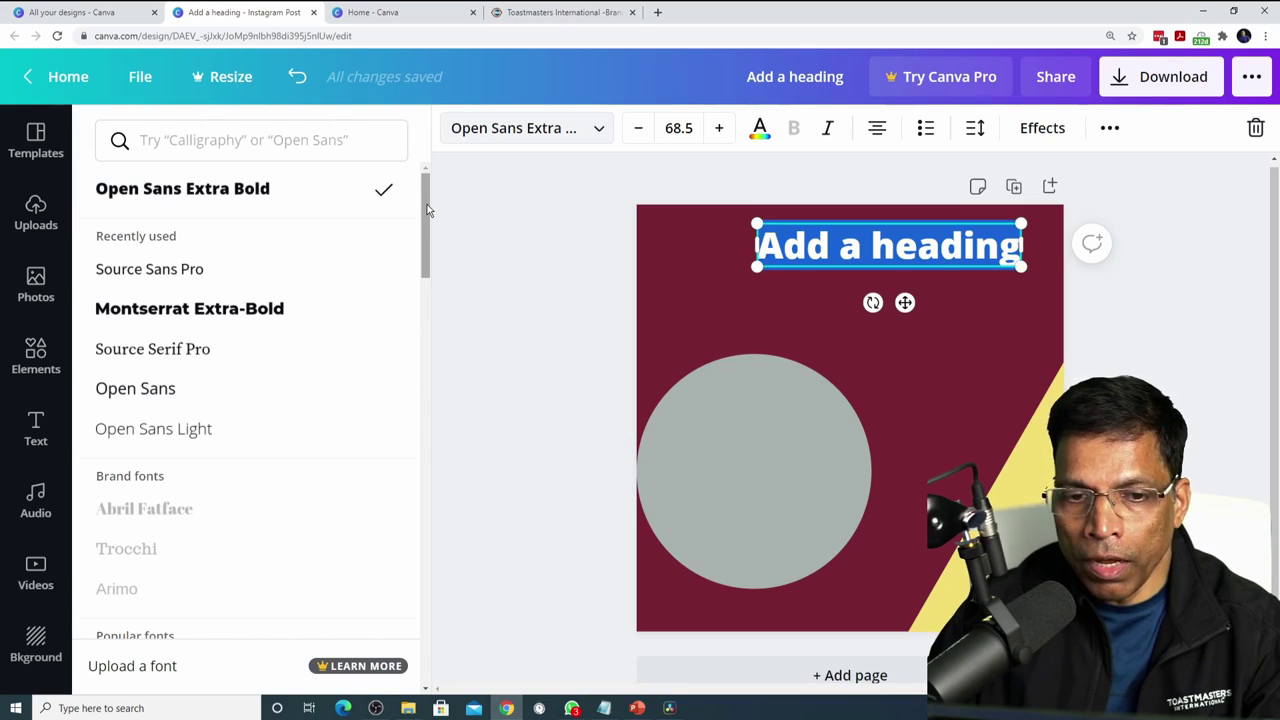
{"action": "mouse_move", "coordinate": [427, 210]}
{"action": "left_mouse_down"}
{"action": "mouse_move", "coordinate": [424, 372]}
{"action": "mouse_move", "coordinate": [429, 206]}
{"action": "left_mouse_up"}
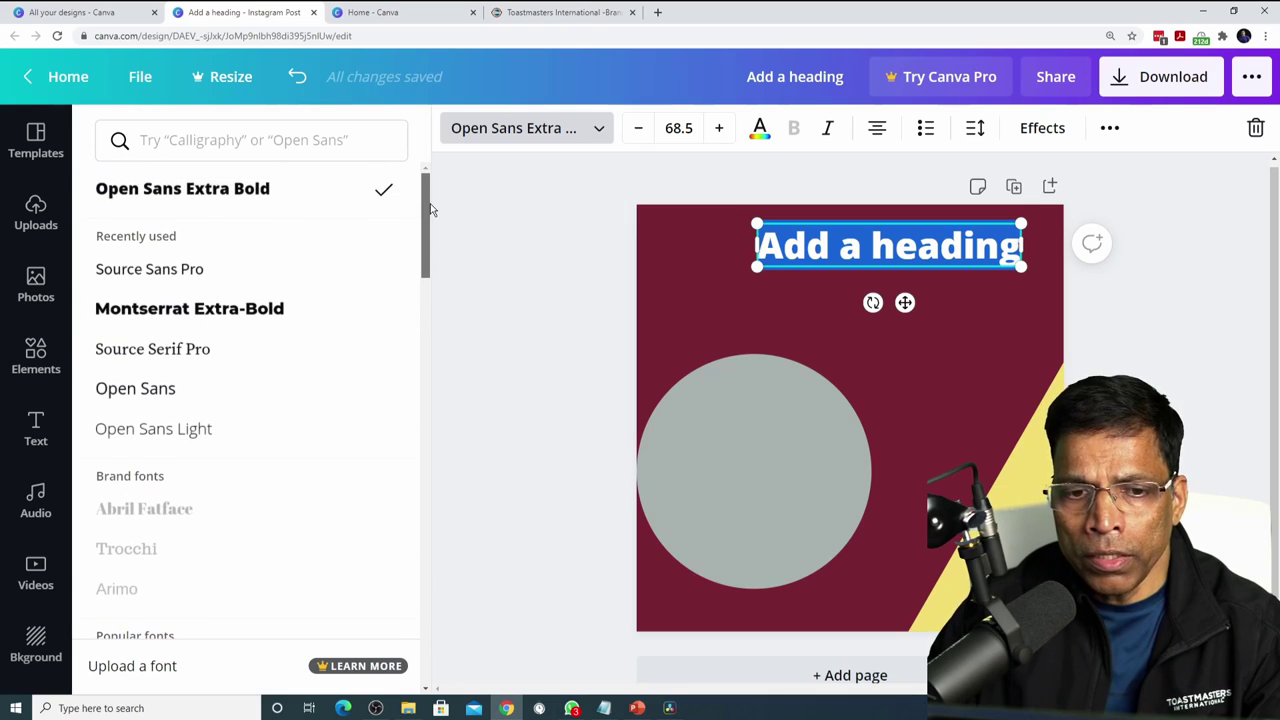
{"action": "left_click", "coordinate": [158, 142]}
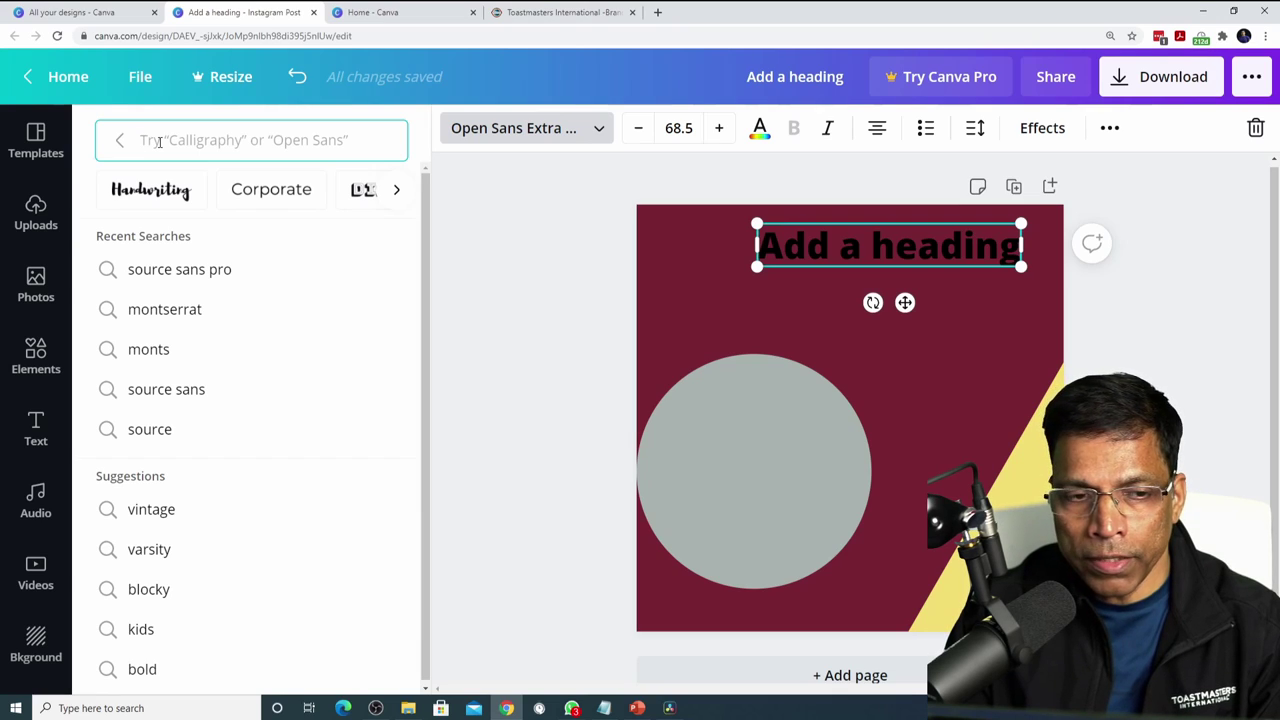
{"action": "type", "text": "montserrat"}
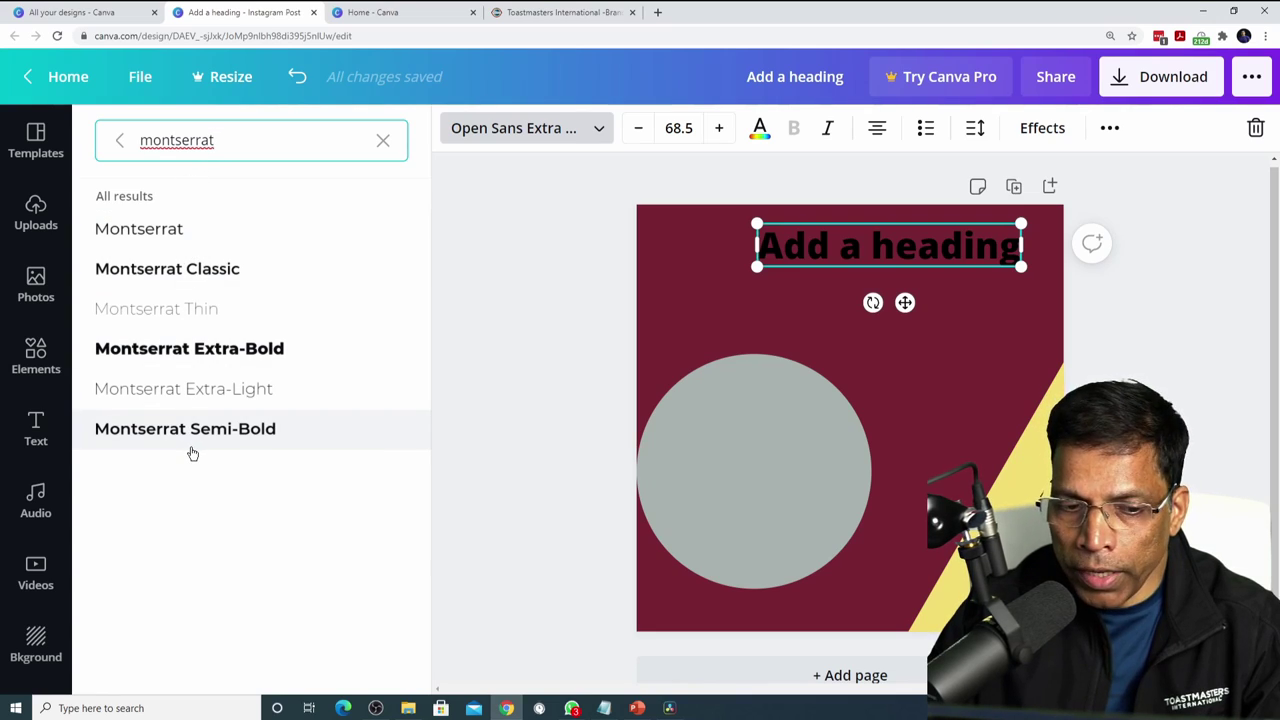
{"action": "left_click", "coordinate": [190, 357]}
- Recolour the heading text white using the colour code FFFFFF
{"action": "double_click", "coordinate": [805, 228]}
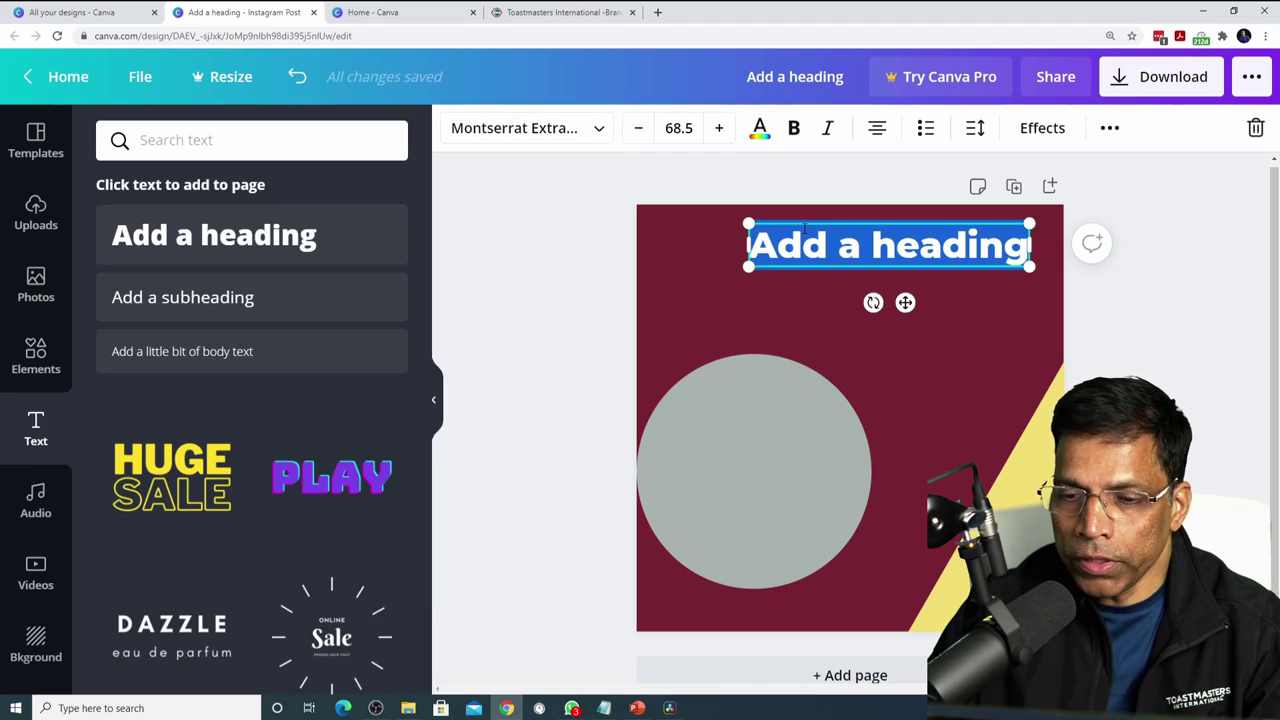
{"action": "left_click", "coordinate": [760, 133]}
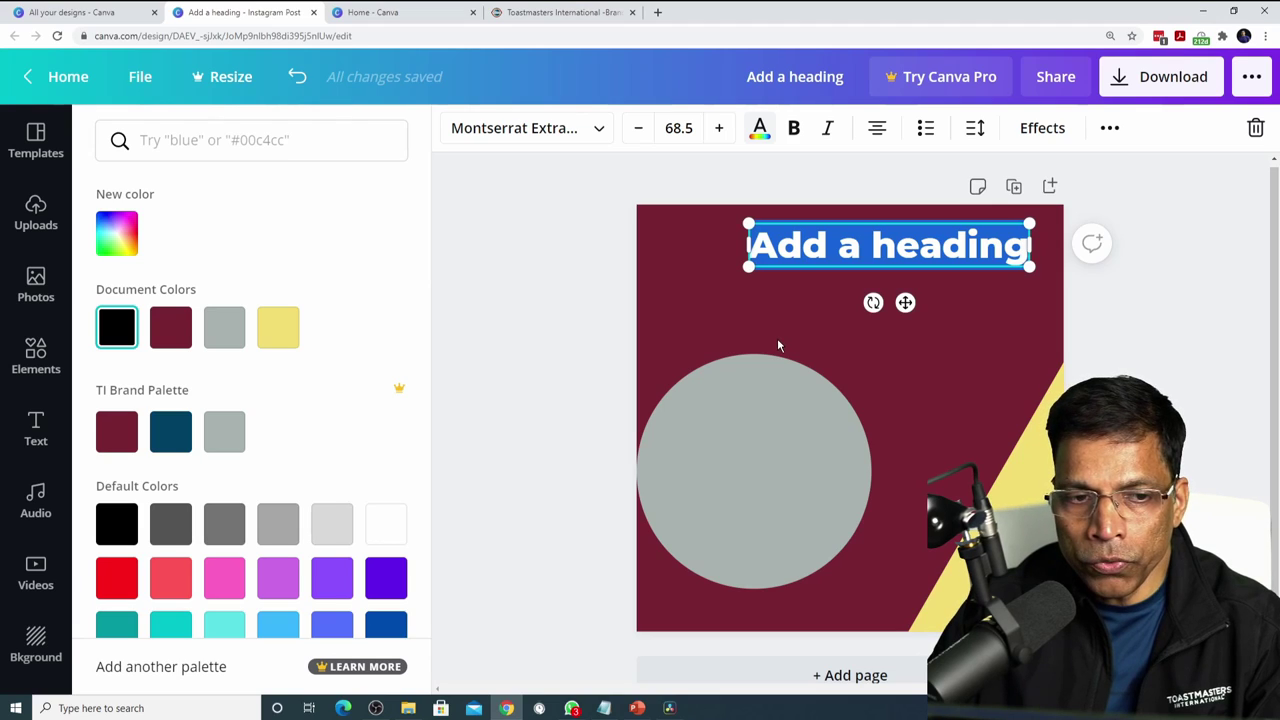
{"action": "left_click", "coordinate": [196, 147]}
{"action": "type", "text": "FFFFFF"}
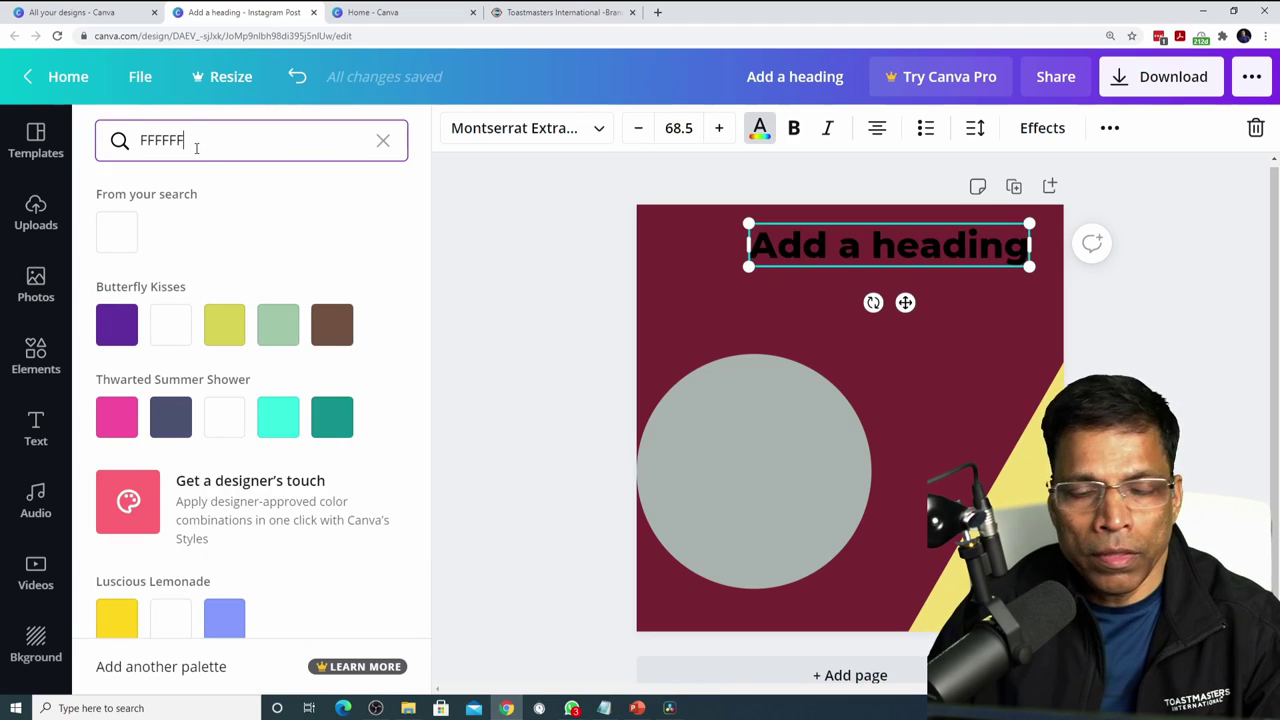
{"action": "left_click", "coordinate": [117, 233]}
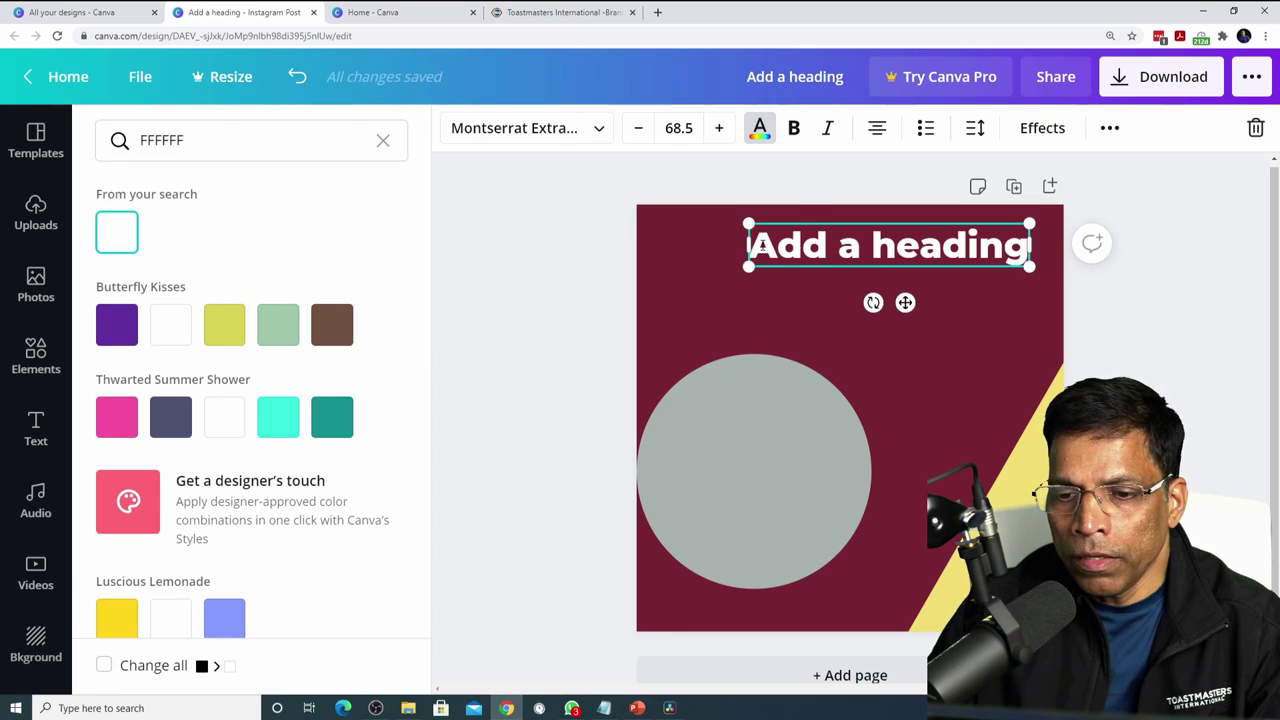
- Replace the placeholder heading text with CAPITOL SPEAKERS
{"action": "left_click_drag", "start_coordinate": [761, 247], "coordinate": [1025, 240]}
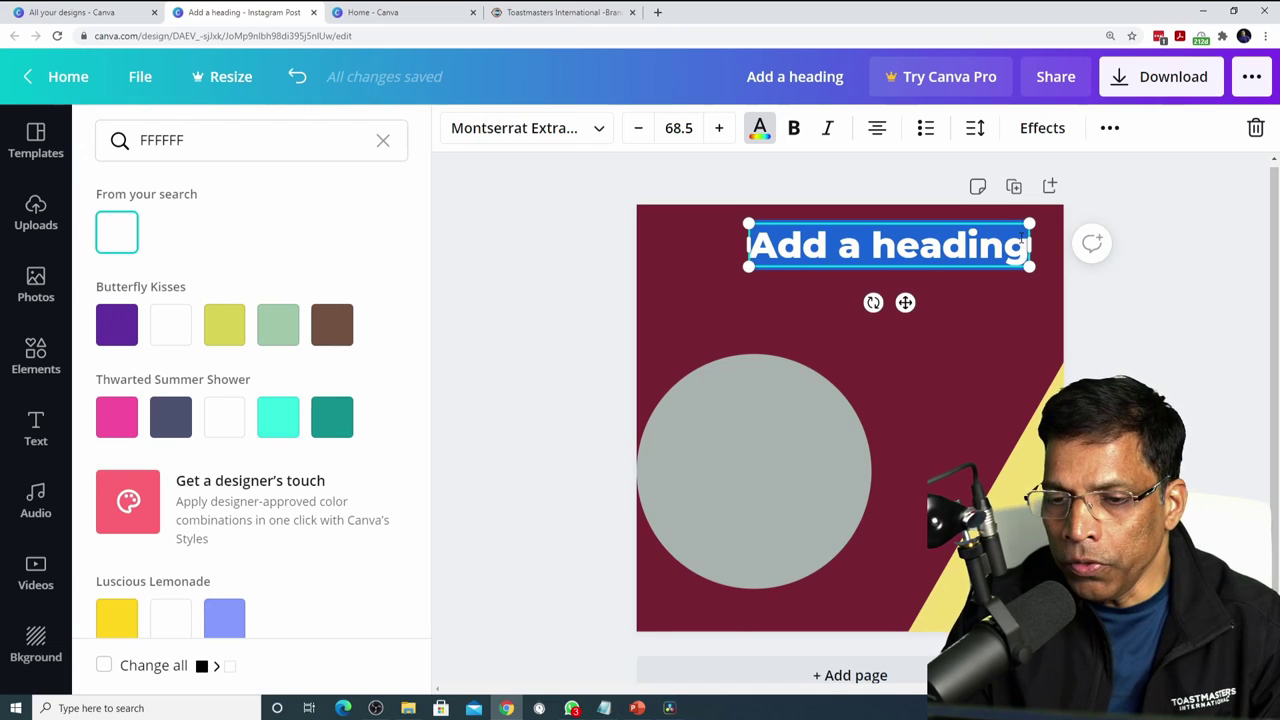
{"action": "type", "text": "CAPITOL SPEAKERS"}
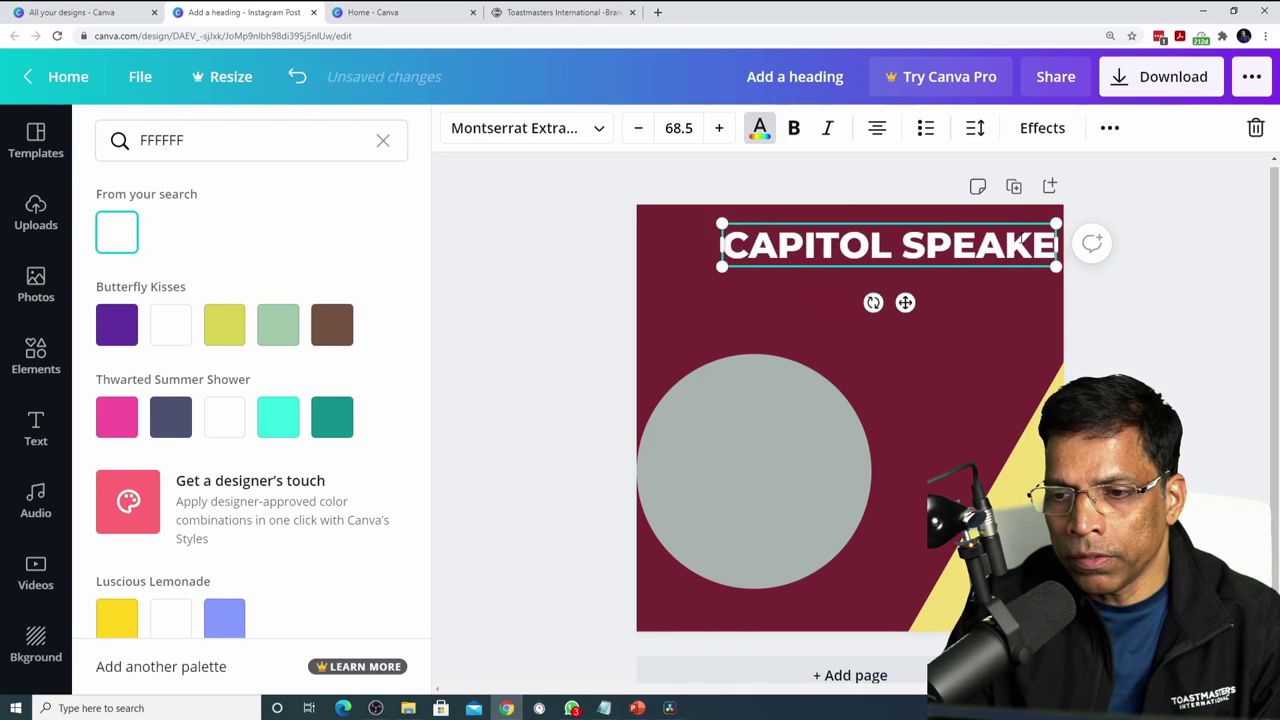
{"action": "left_click", "coordinate": [852, 296]}
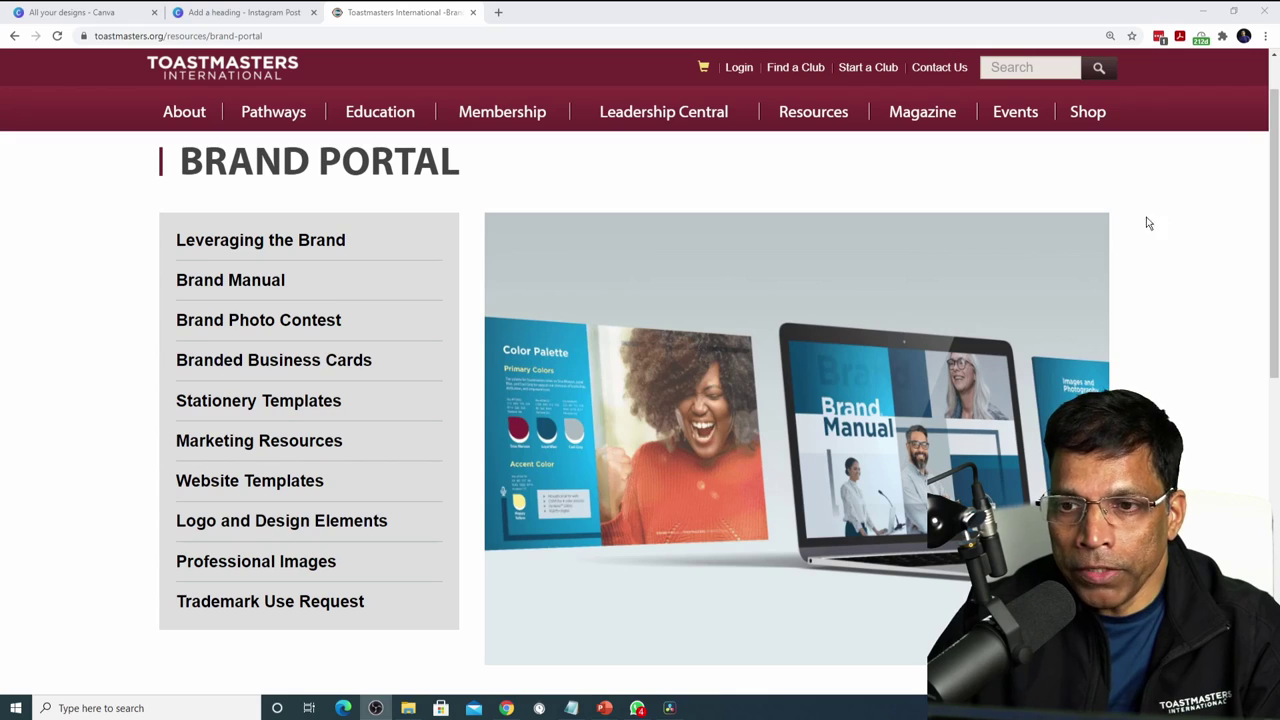
- Open the logo and design elements page of the Toastmasters Brand Portal and copy the colour PNG version of the logo
{"action": "mouse_move", "coordinate": [820, 118]}
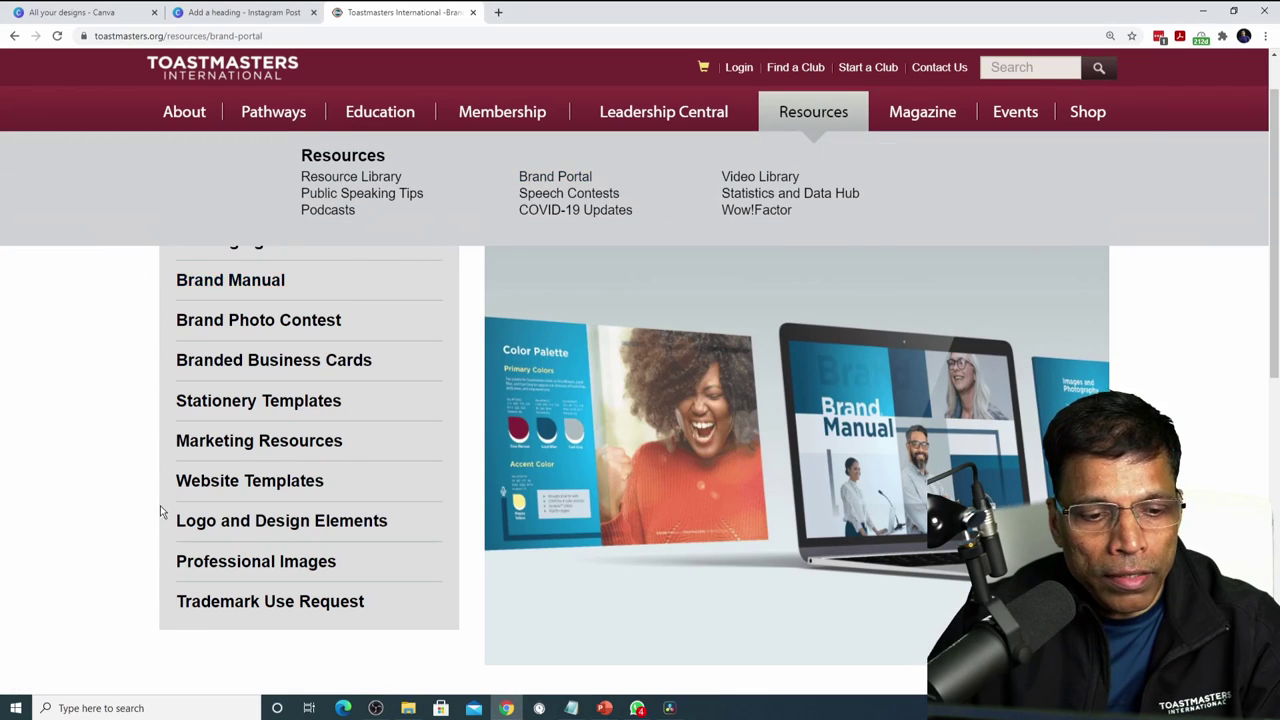
{"action": "left_click", "coordinate": [210, 528]}
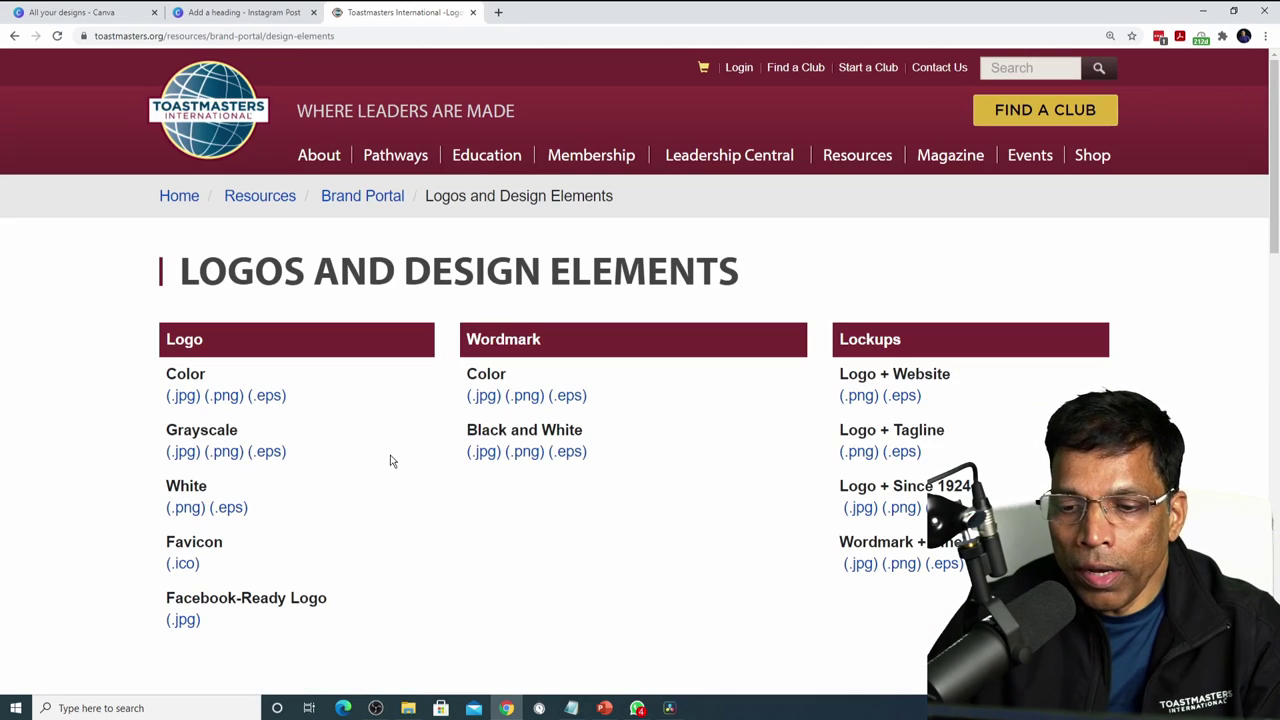
{"action": "scroll", "coordinate": [436, 432], "scroll_direction": "down", "scroll_amount": 5}
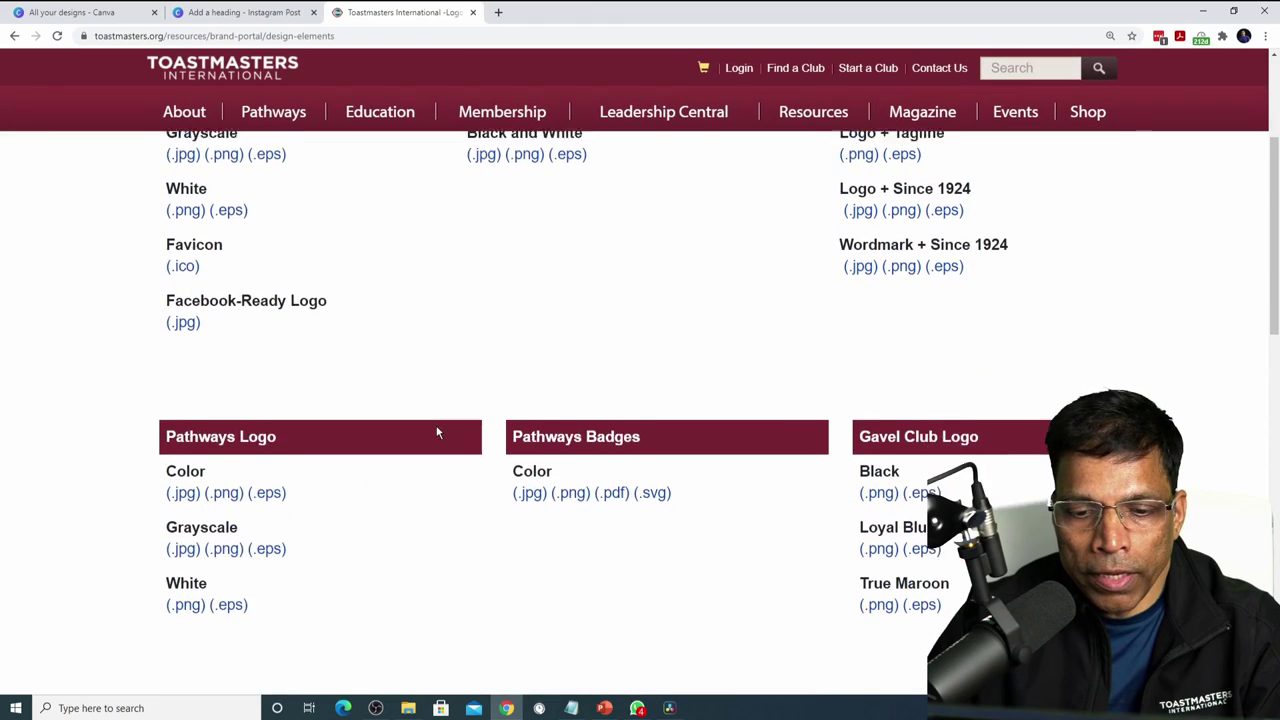
{"action": "scroll", "coordinate": [434, 432], "scroll_direction": "up", "scroll_amount": 4}
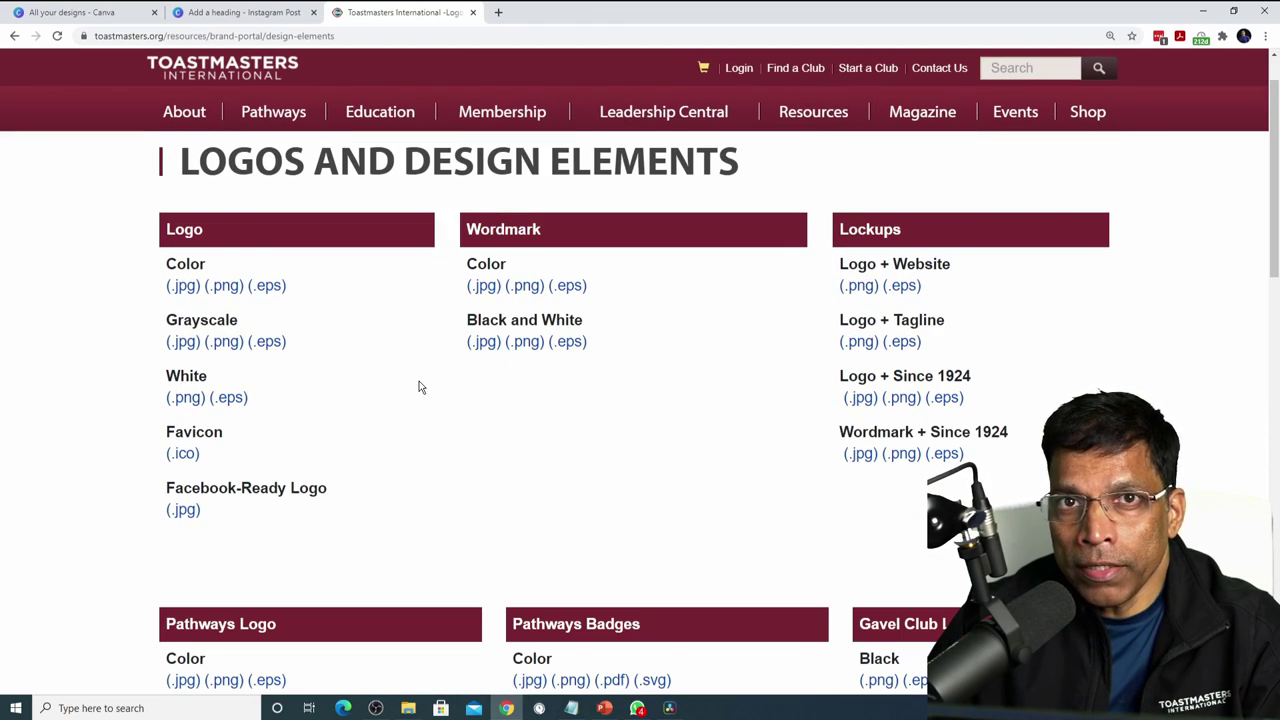
{"action": "left_click", "coordinate": [228, 289]}
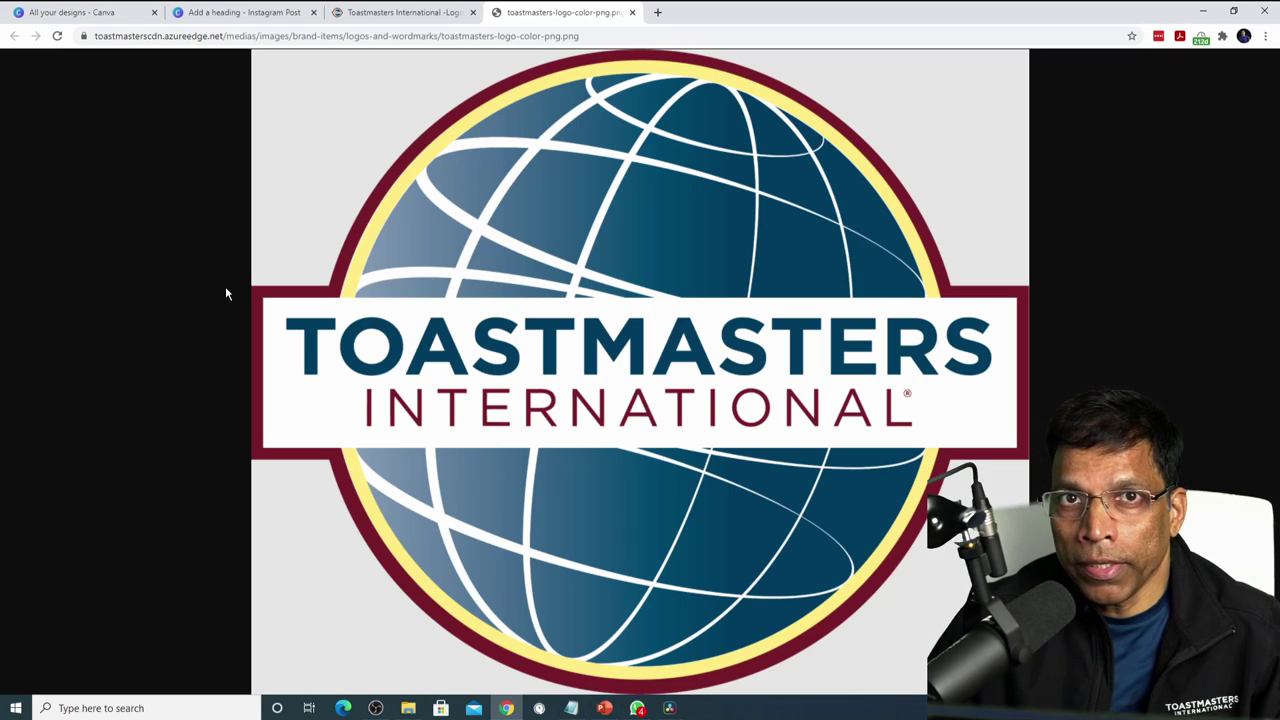
{"action": "right_click", "coordinate": [617, 225]}
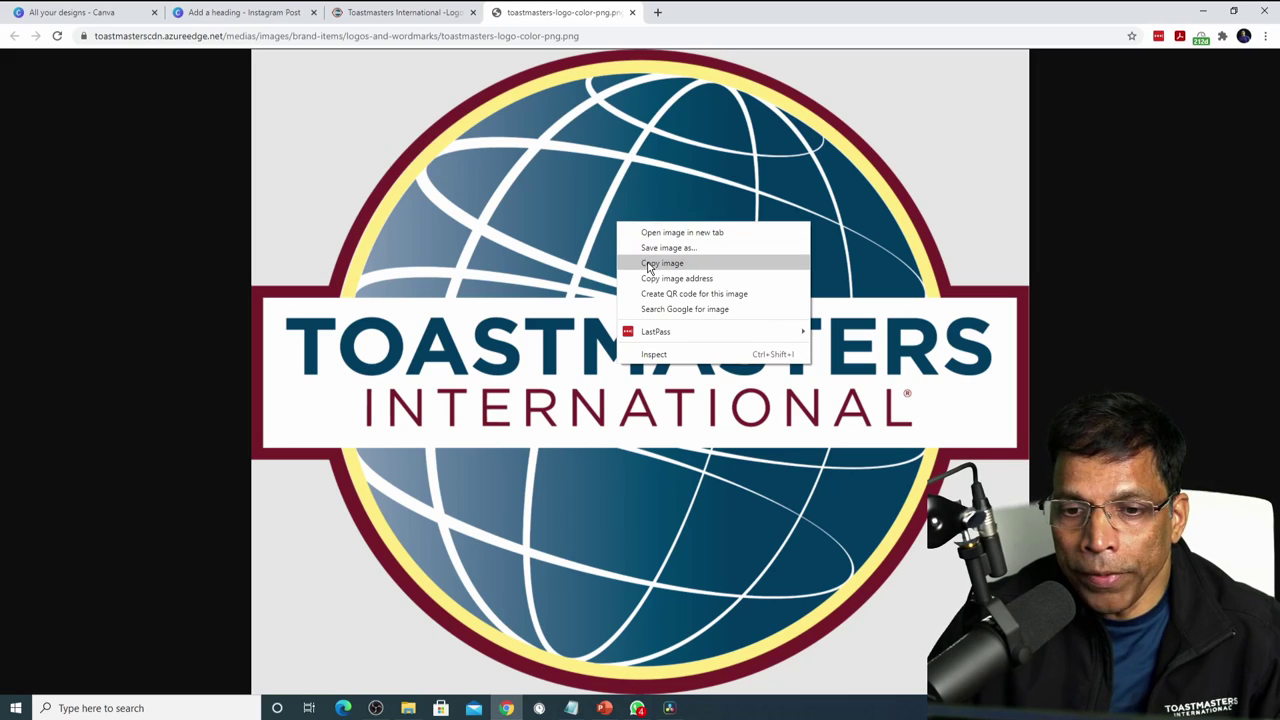
{"action": "left_click", "coordinate": [649, 263]}
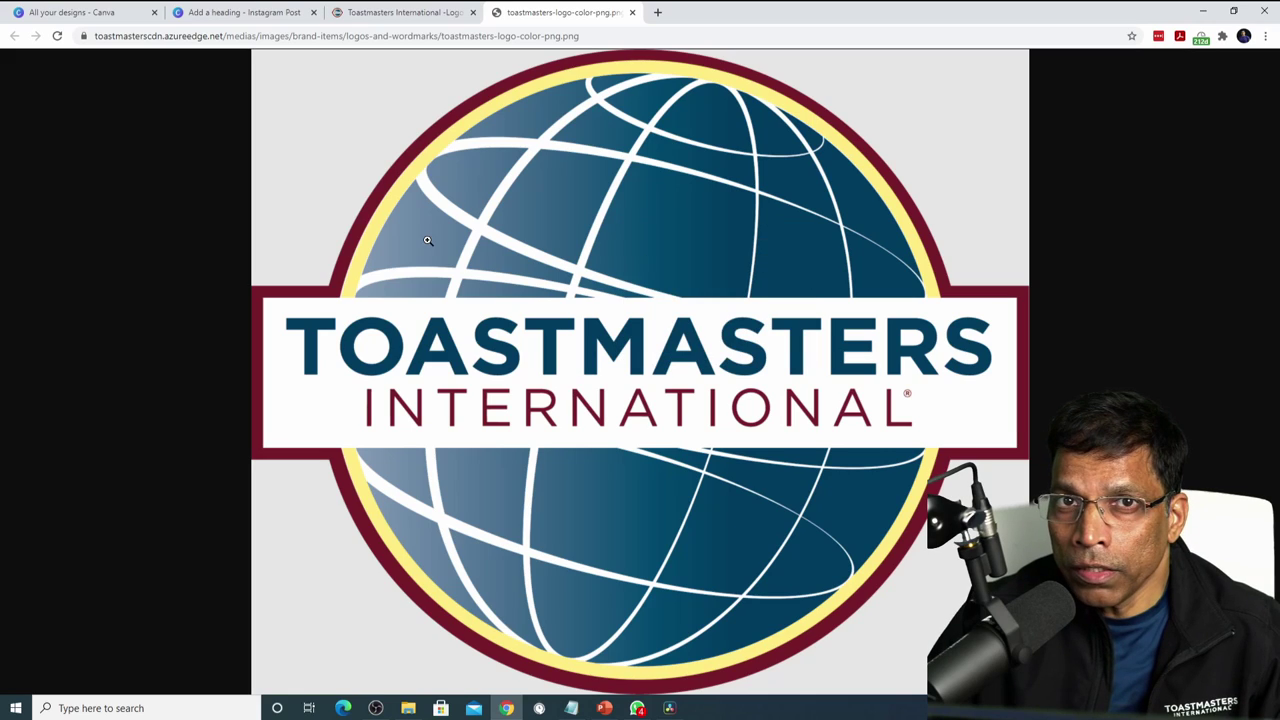
- Switch to the Canva design, paste the Toastmasters logo, and scale it down into the page's upper-left corner
{"action": "left_click", "coordinate": [254, 20]}
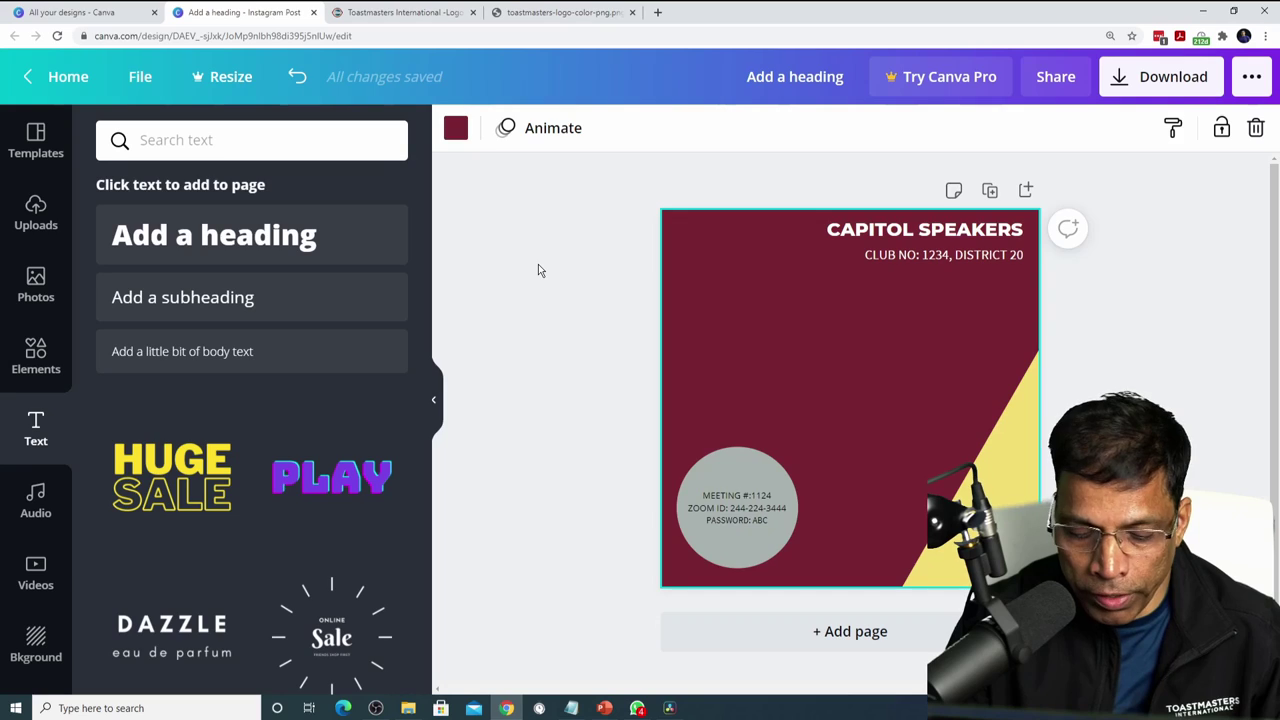
{"action": "key", "text": "ctrl+v"}
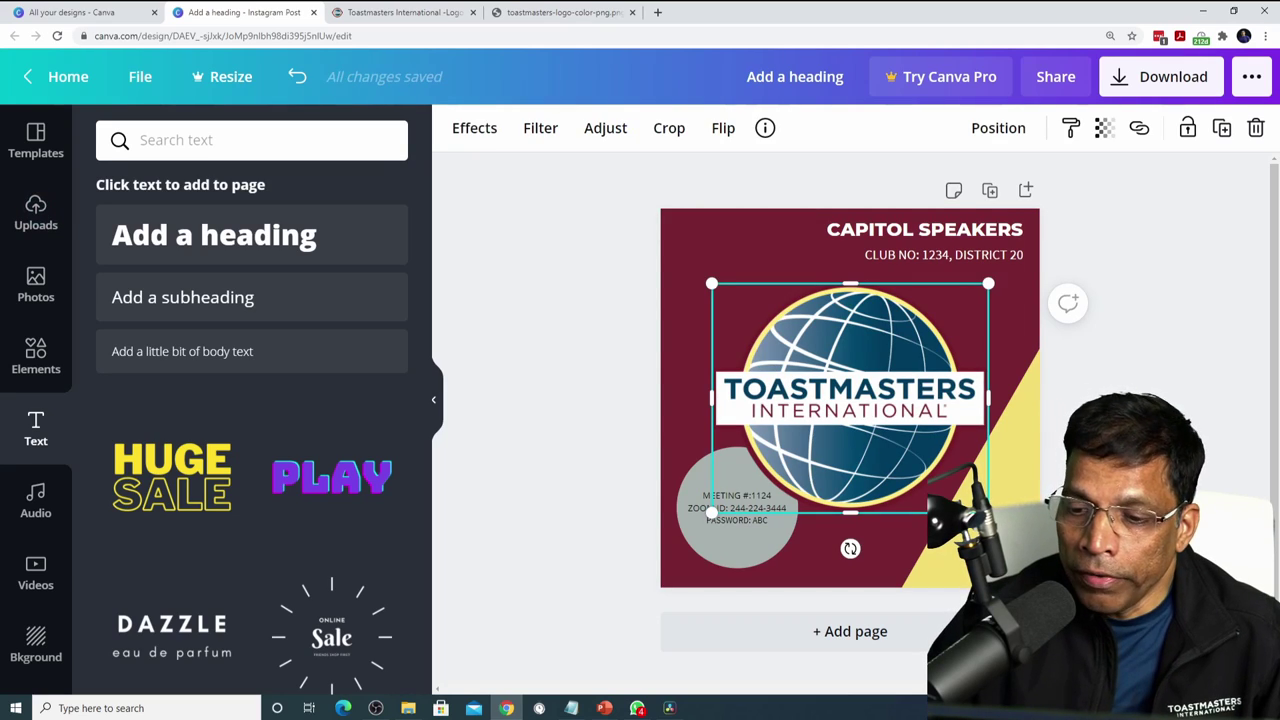
{"action": "left_click_drag", "start_coordinate": [988, 512], "coordinate": [719, 268]}
{"action": "left_click", "coordinate": [546, 282]}
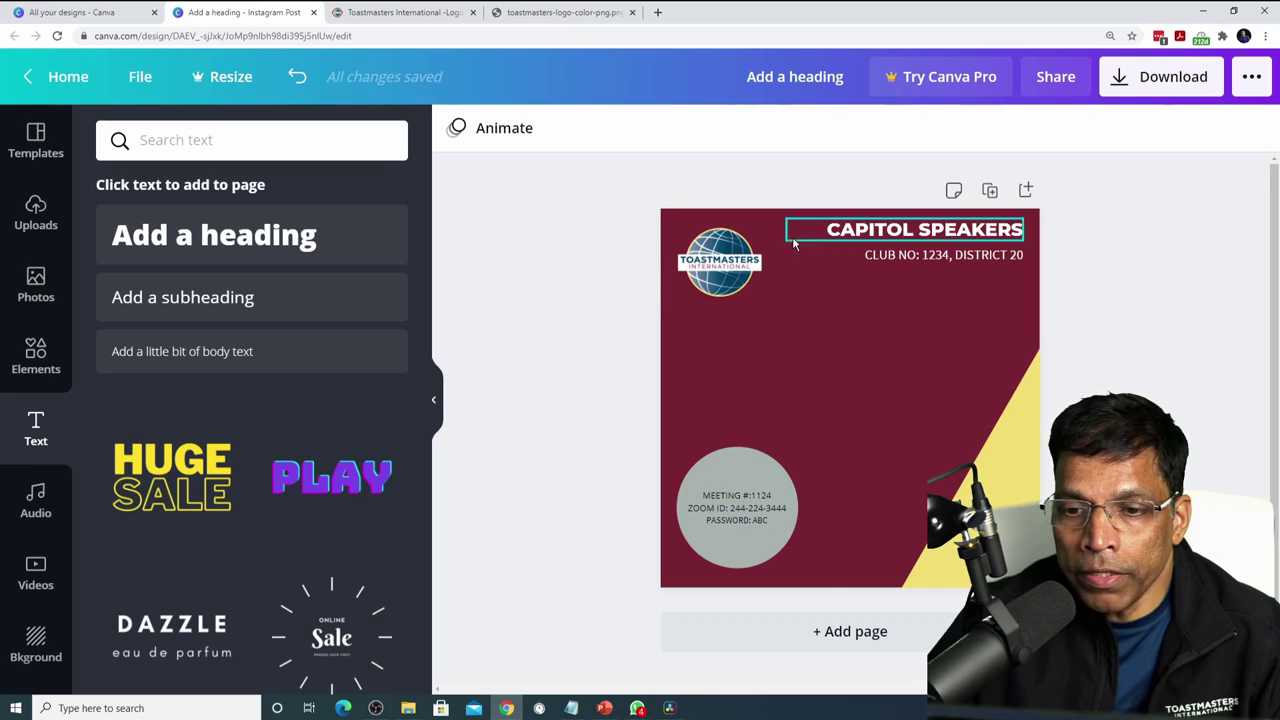
- Try the logo against the page's left edge and over the heading, and return it to the upper-left corner
{"action": "left_click_drag", "start_coordinate": [710, 226], "coordinate": [679, 258]}
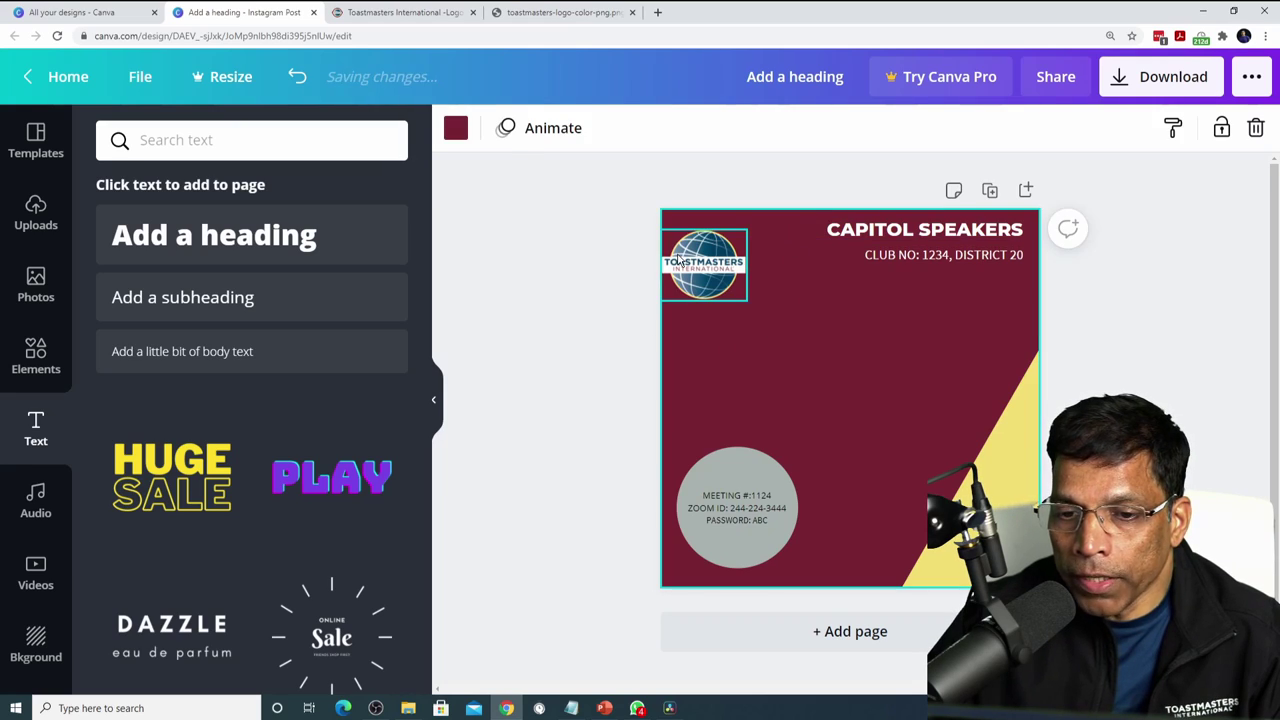
{"action": "left_click", "coordinate": [668, 229]}
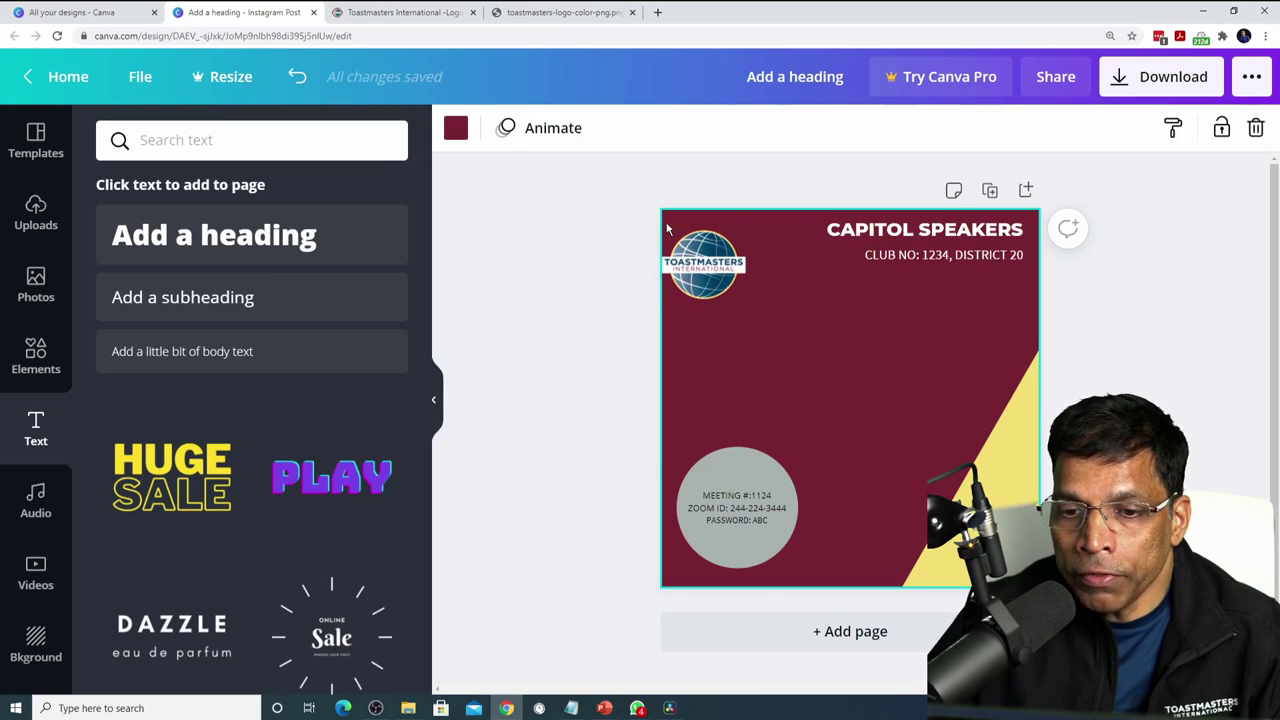
{"action": "left_click_drag", "start_coordinate": [701, 286], "coordinate": [880, 278]}
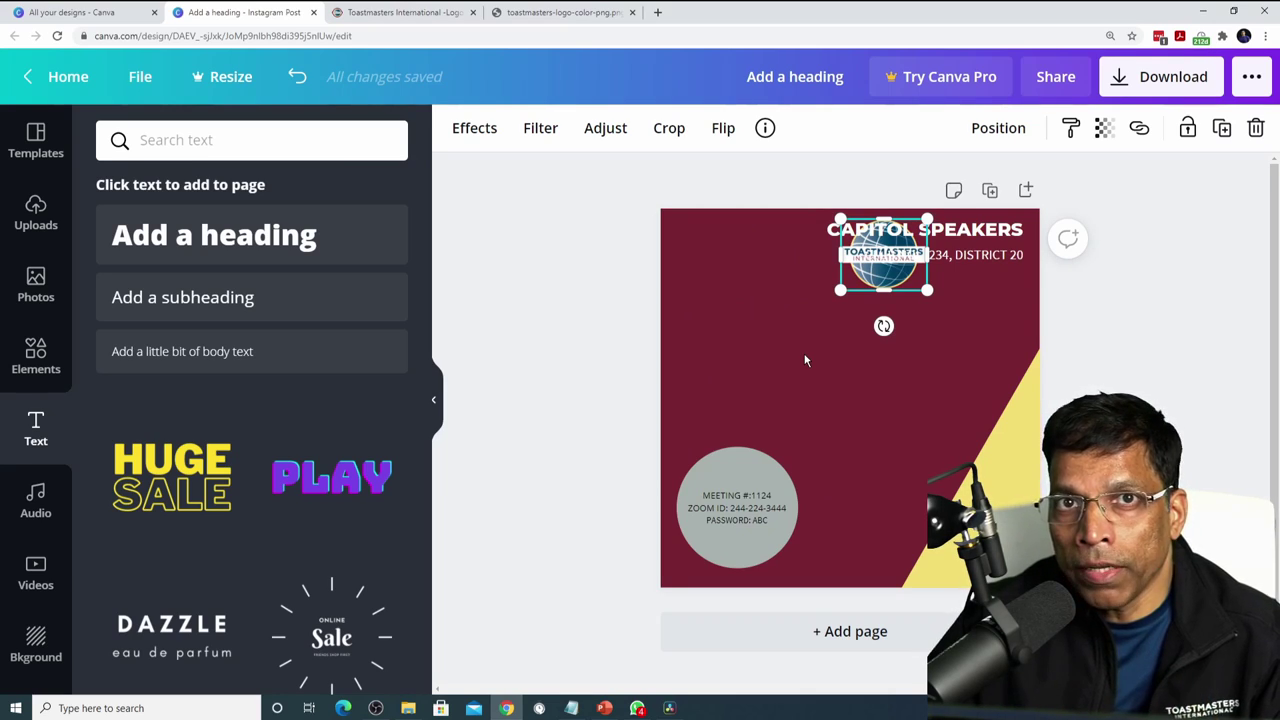
{"action": "left_click_drag", "start_coordinate": [885, 279], "coordinate": [722, 287]}
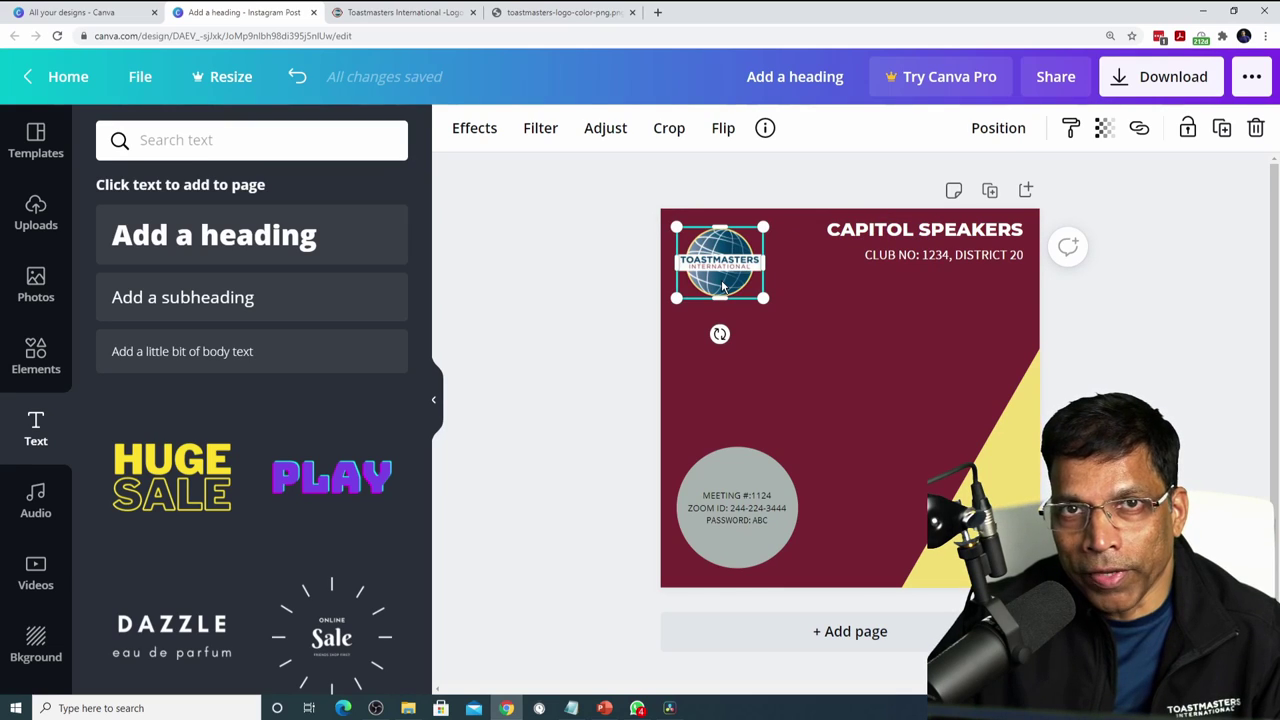
{"action": "key", "text": "Escape"}
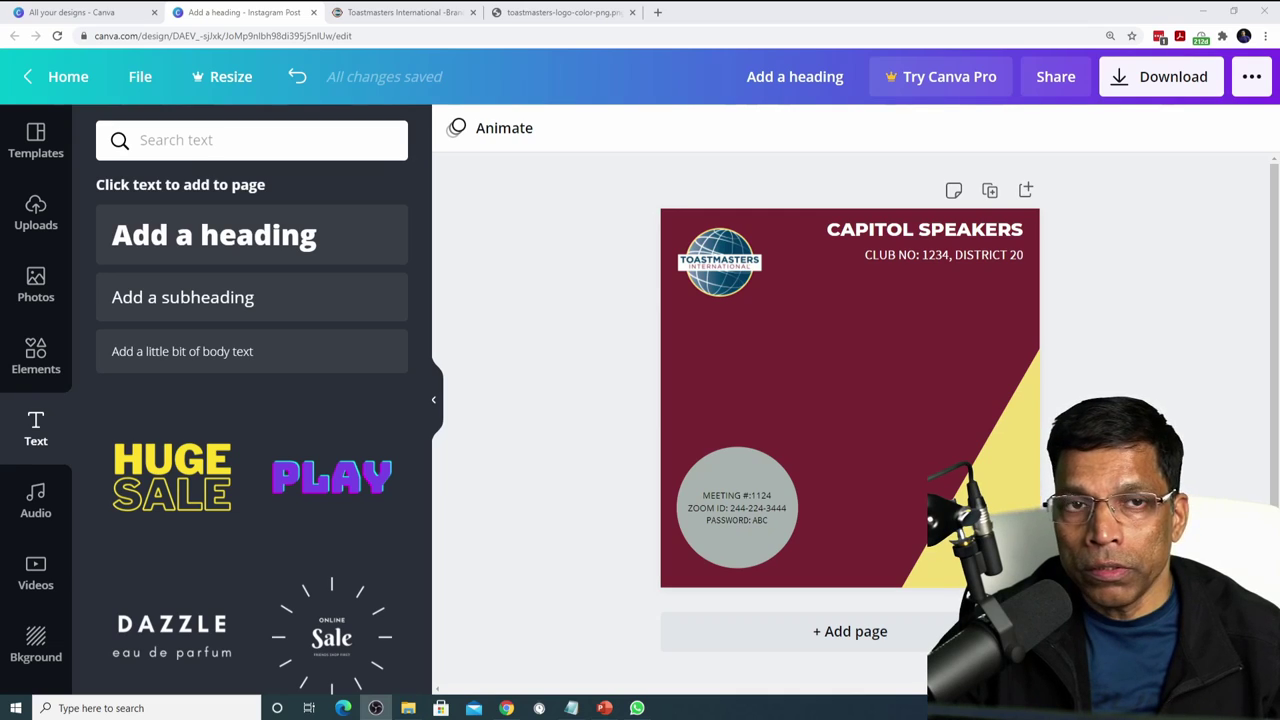
- Open the Brand Manual PDF from the Toastmasters Brand Portal and examine its Images and Photography guidelines
{"action": "left_click", "coordinate": [36, 214]}
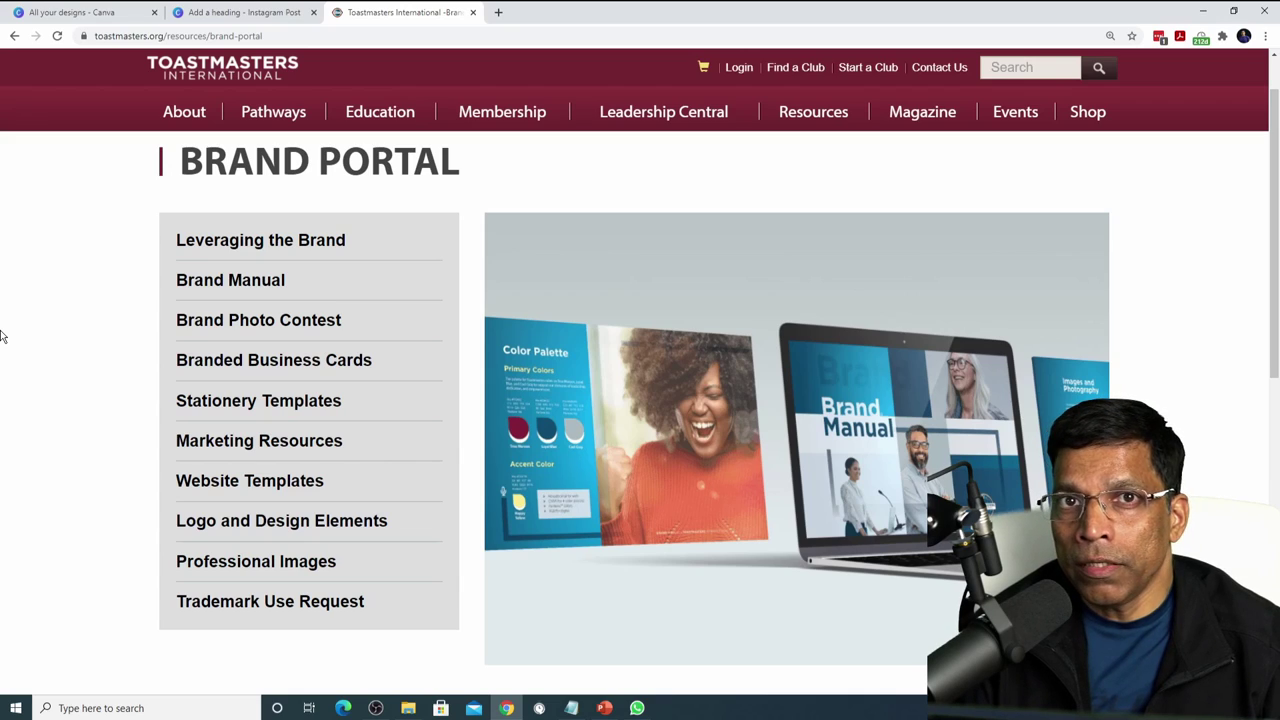
{"action": "left_click", "coordinate": [205, 288]}
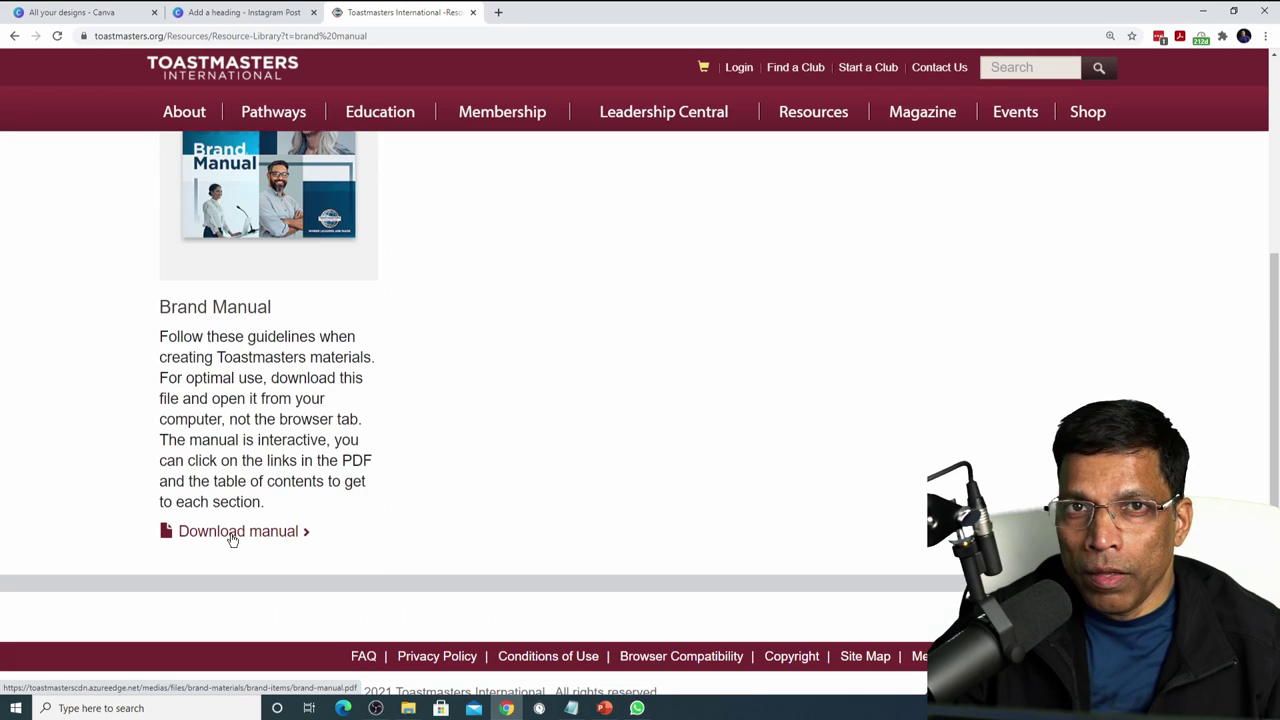
{"action": "left_click", "coordinate": [232, 535]}
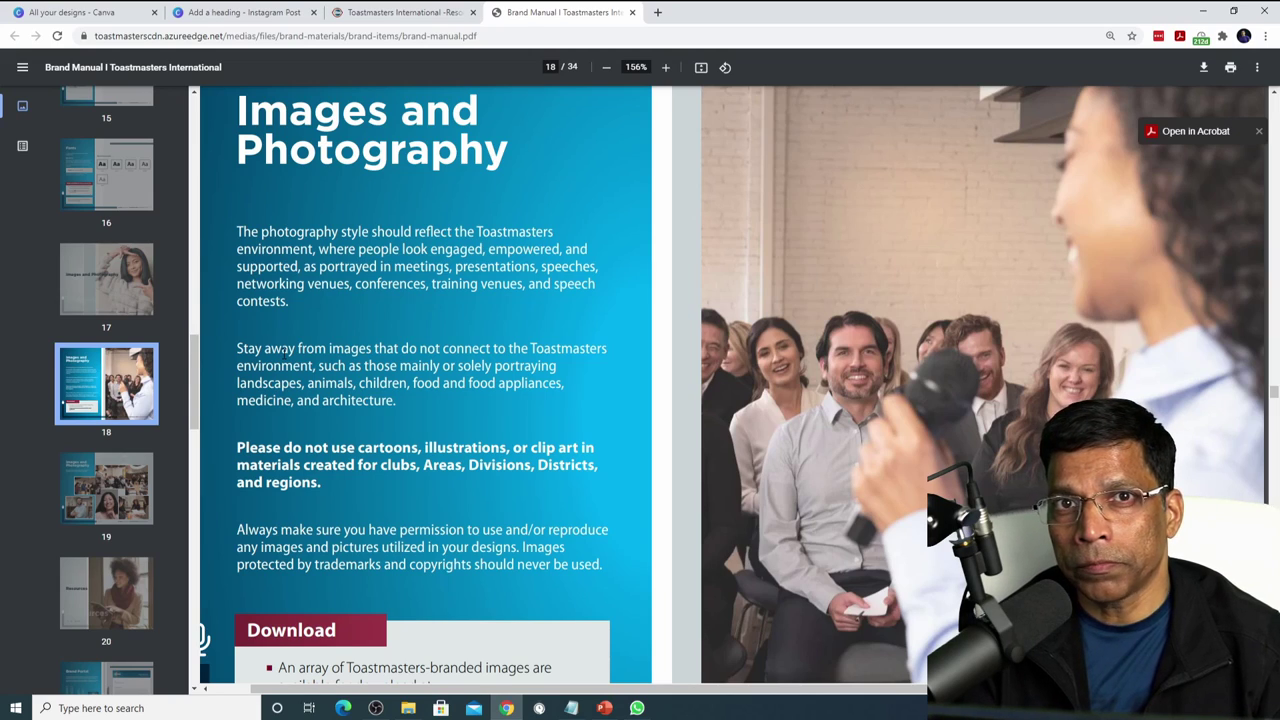
- Return to the Canva design and upload the group photo DSC_4231_filtered_Small.jpg from the device
{"action": "key", "text": "ctrl+2"}
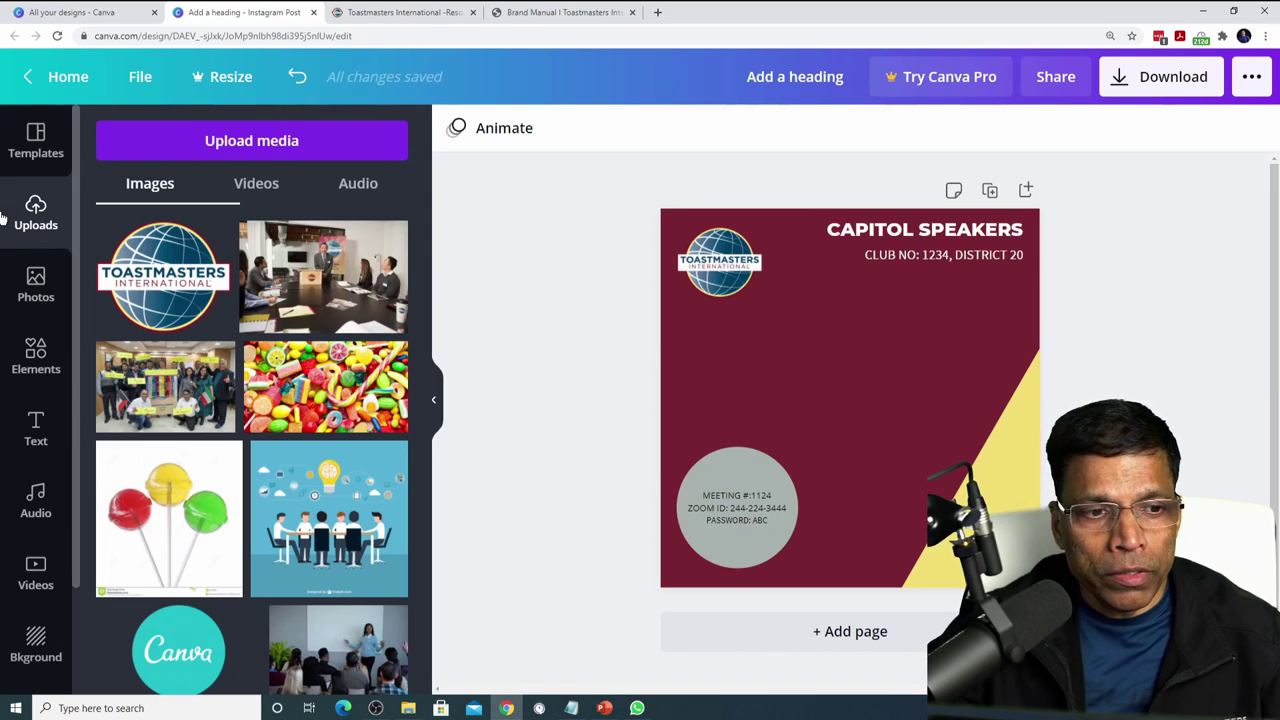
{"action": "left_click", "coordinate": [36, 226]}
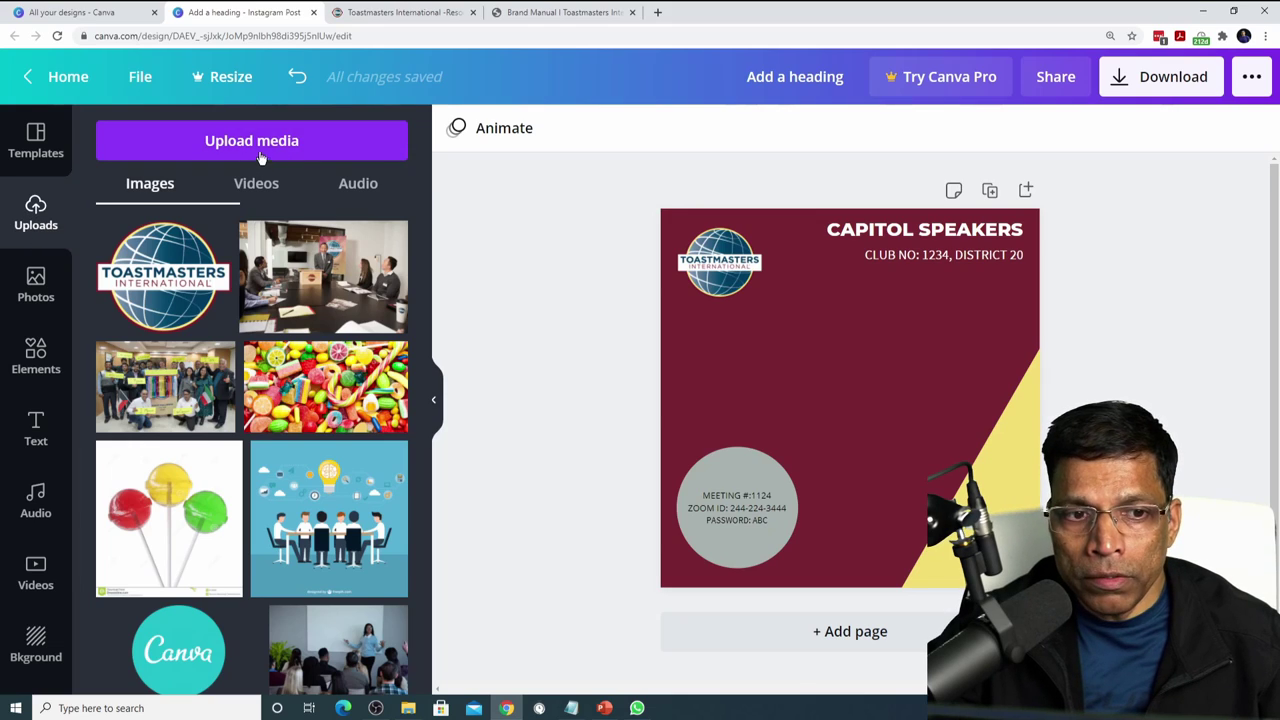
{"action": "left_click", "coordinate": [270, 143]}
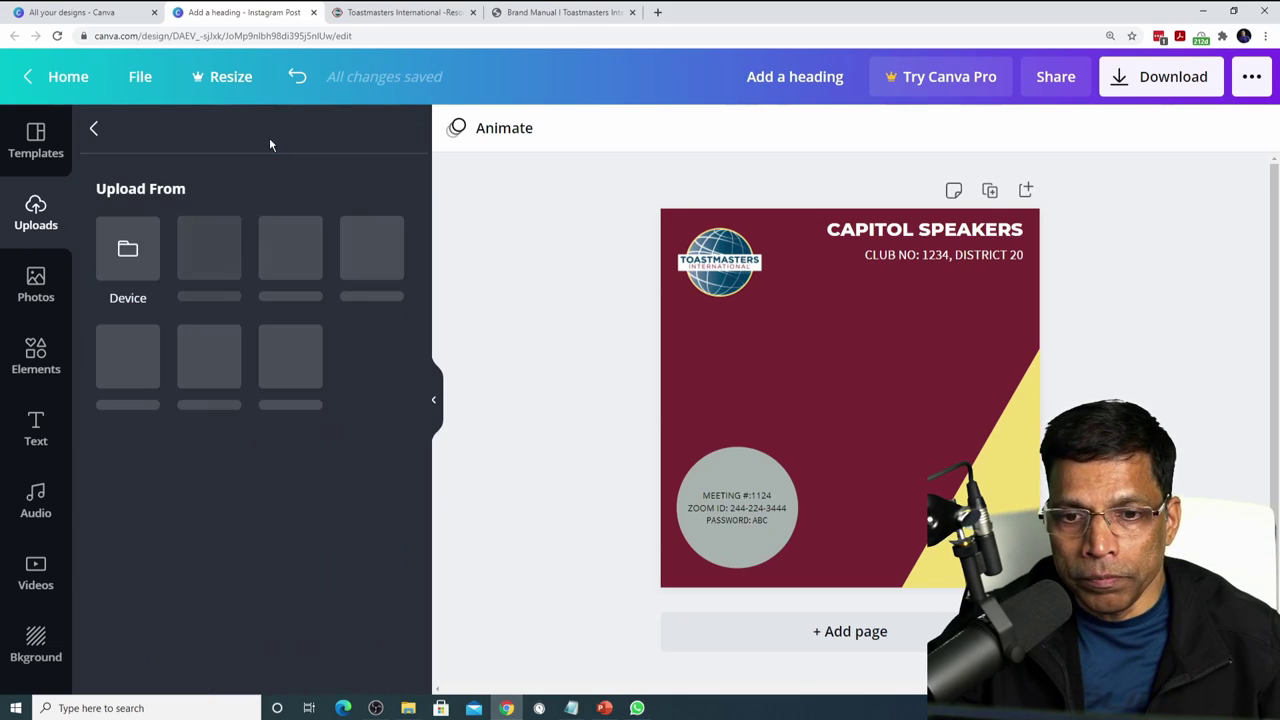
{"action": "left_click", "coordinate": [127, 262]}
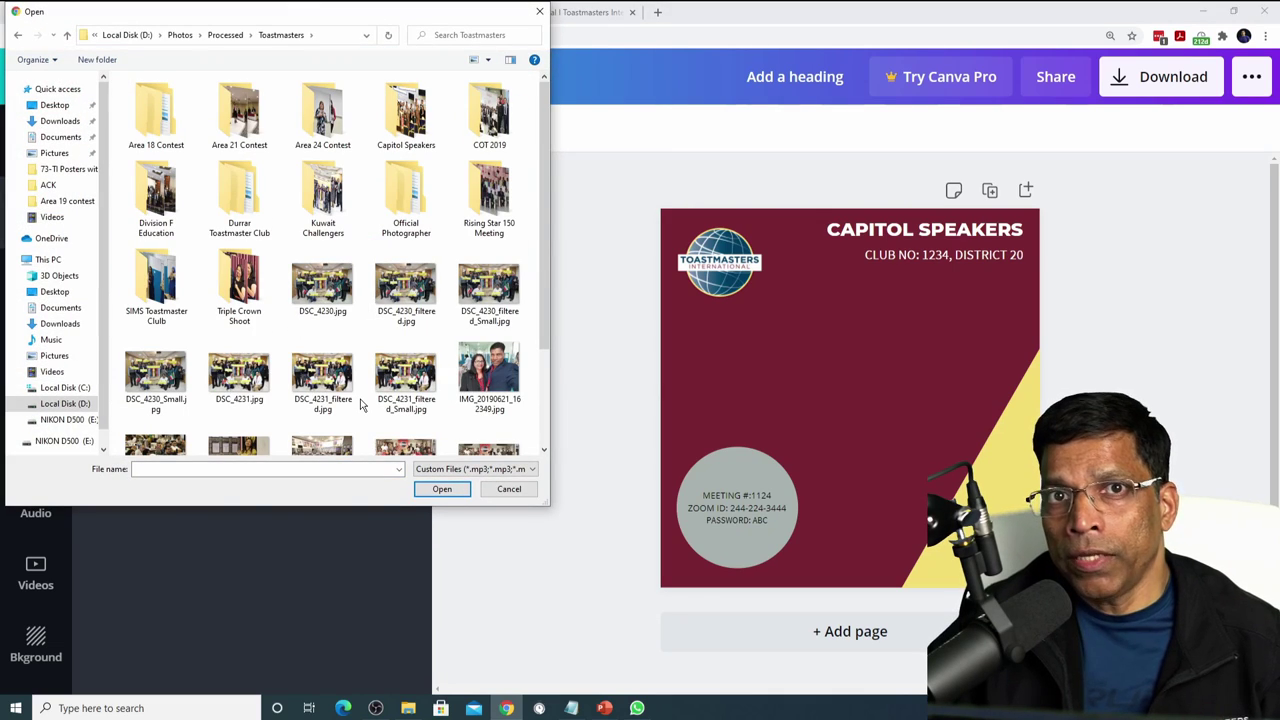
{"action": "left_click", "coordinate": [399, 383]}
{"action": "left_click", "coordinate": [453, 494]}
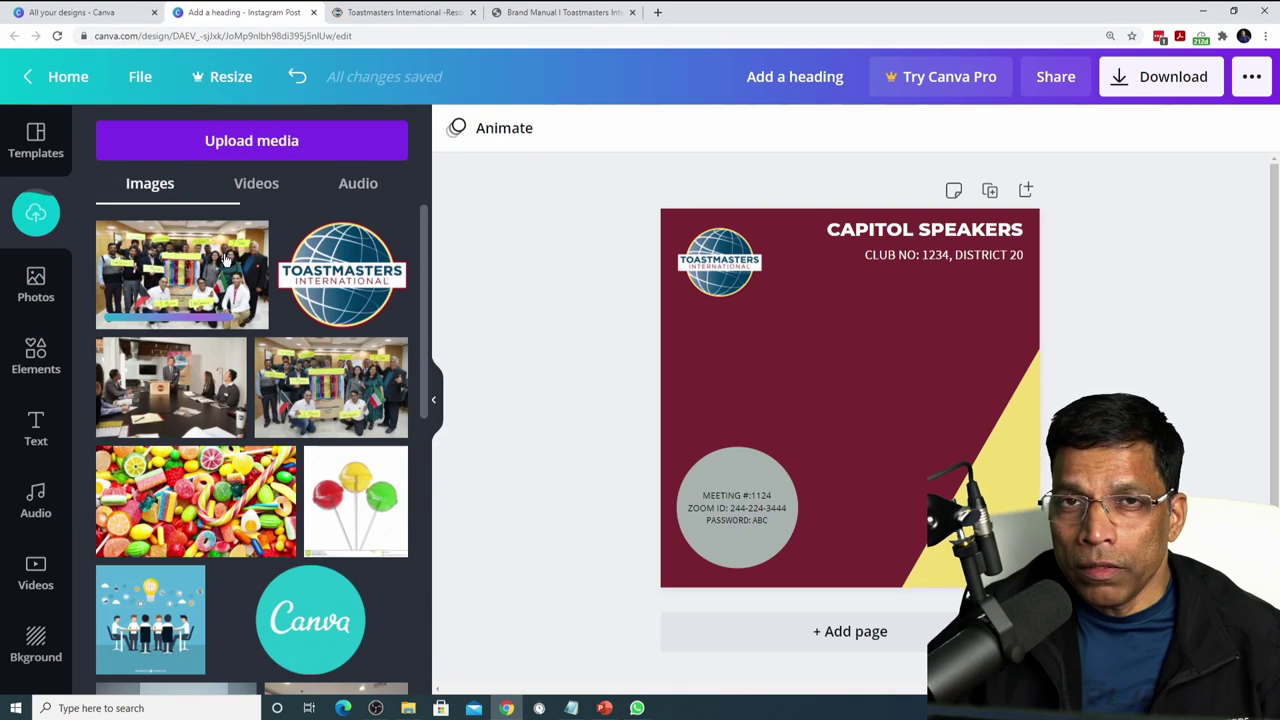
- Add the uploaded group photo to the page, scale it down, and position it near the middle above the grey circle
{"action": "left_click", "coordinate": [175, 274]}
{"action": "left_click_drag", "start_coordinate": [828, 383], "coordinate": [858, 345]}
{"action": "left_click_drag", "start_coordinate": [997, 433], "coordinate": [962, 409]}
{"action": "left_click_drag", "start_coordinate": [888, 352], "coordinate": [889, 373]}
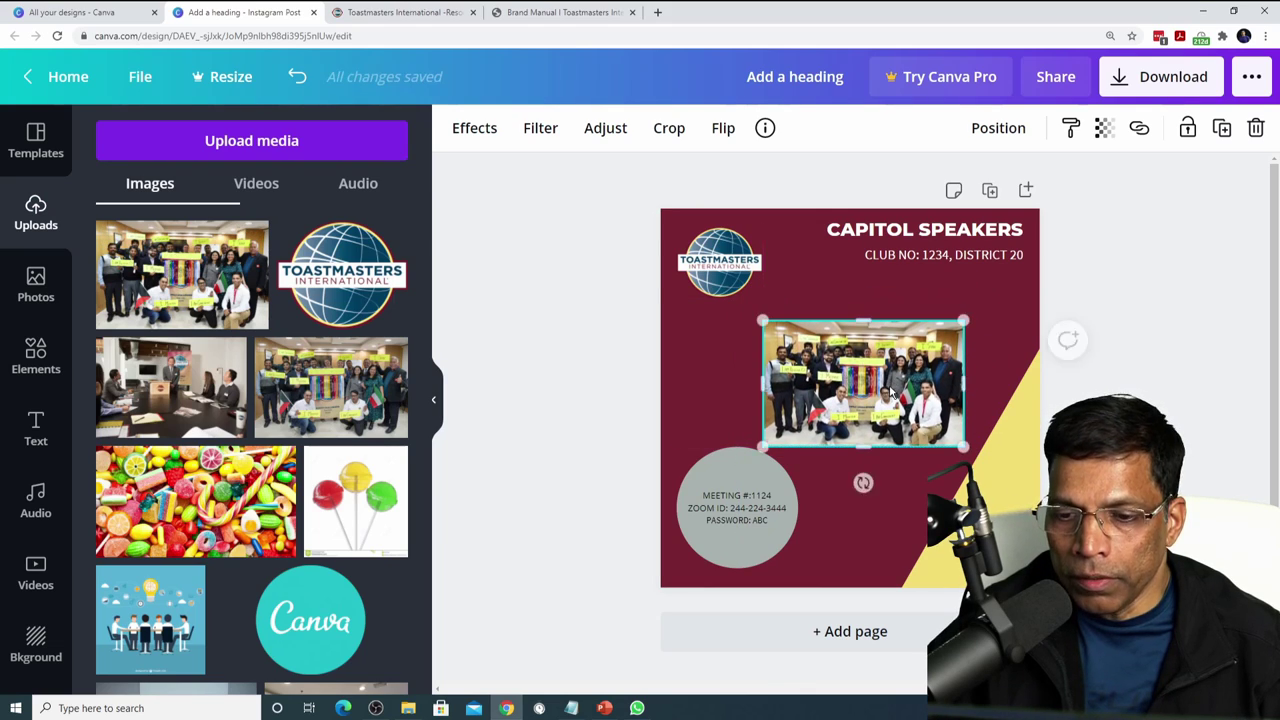
- Switch to the Toastmasters Brand Portal's Professional Images and open CMM_39.jpg from the Branded Photo Collection - February
{"action": "key", "text": "ctrl+Tab"}
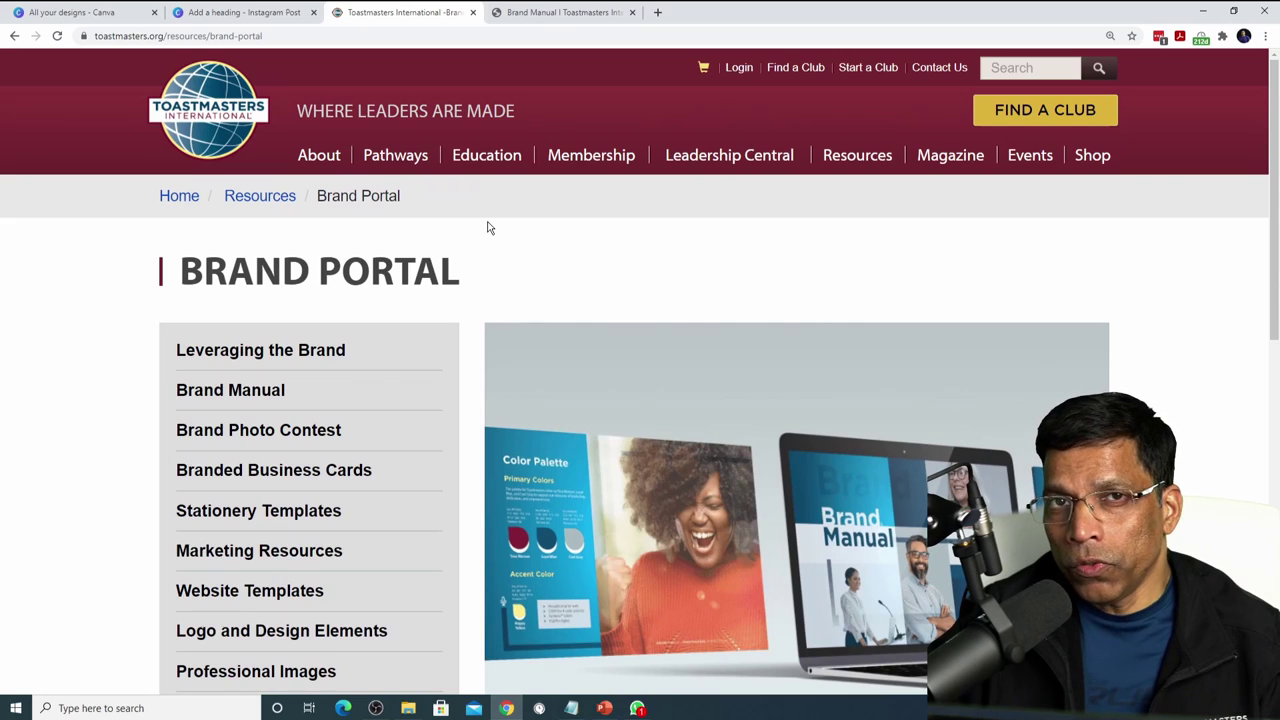
{"action": "scroll", "coordinate": [489, 226], "scroll_direction": "down", "scroll_amount": 2}
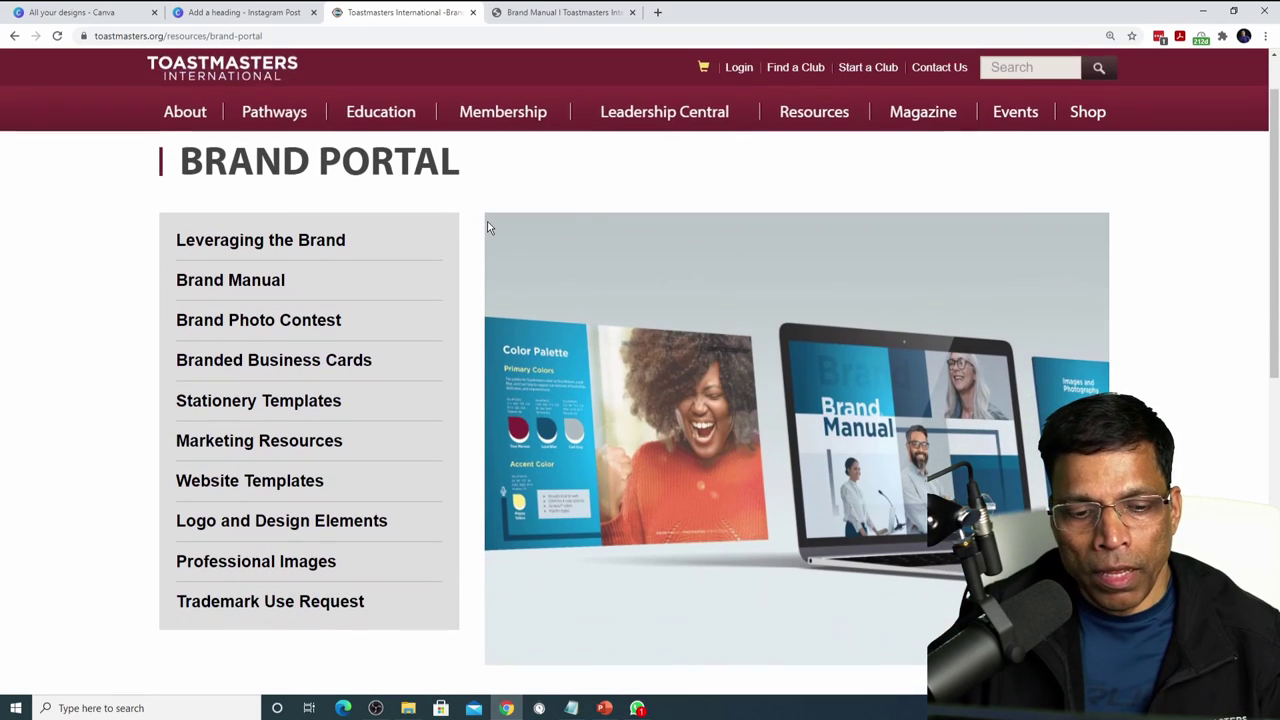
{"action": "left_click", "coordinate": [249, 563]}
{"action": "left_click", "coordinate": [218, 484]}
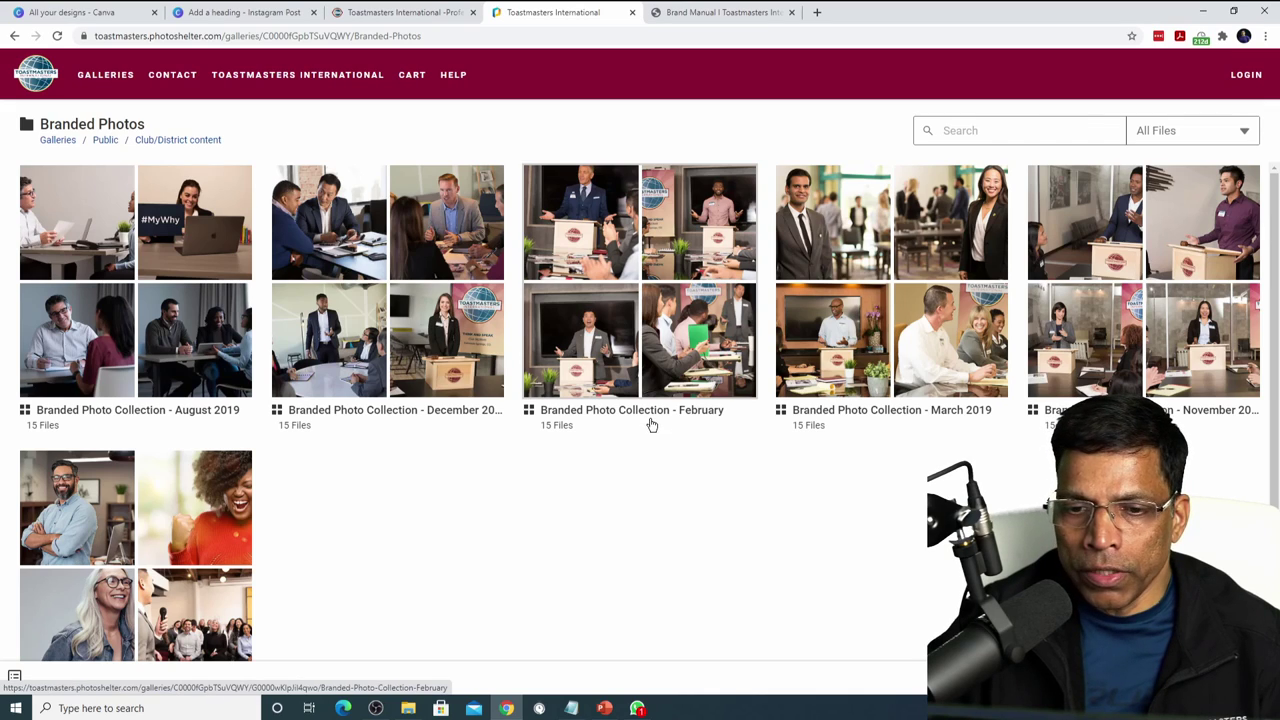
{"action": "left_click", "coordinate": [652, 412]}
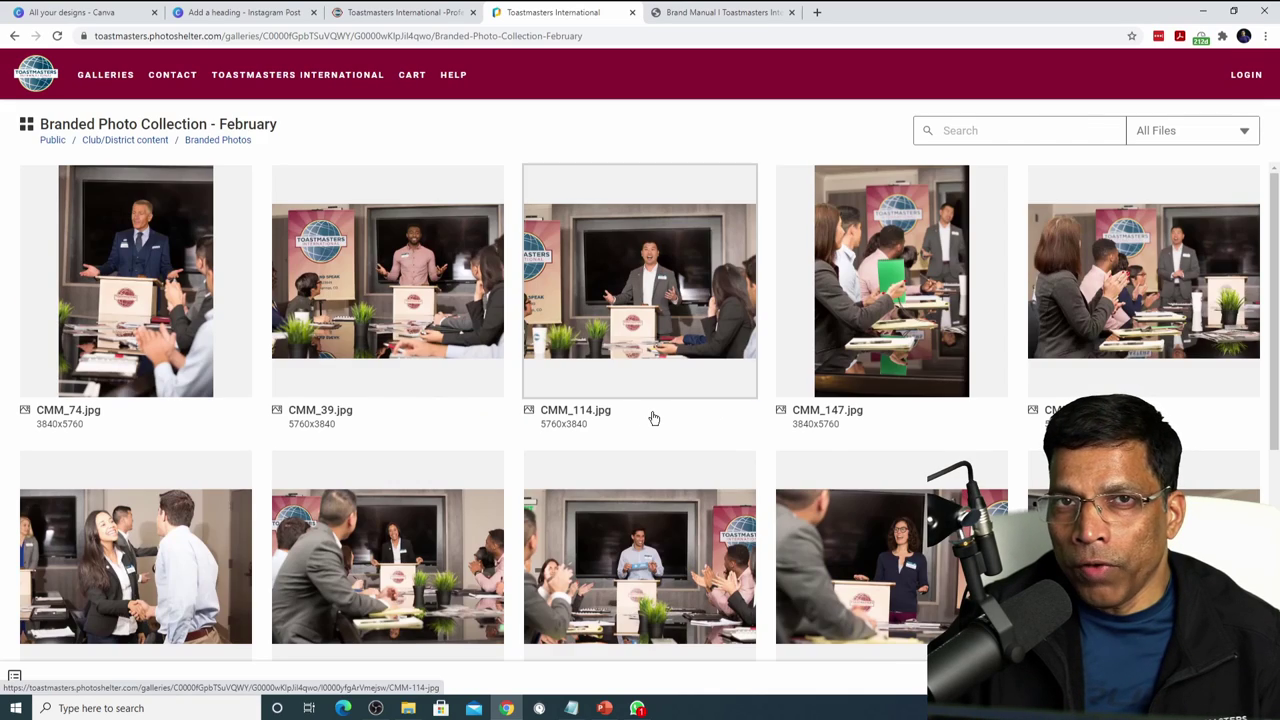
{"action": "left_click", "coordinate": [390, 291]}
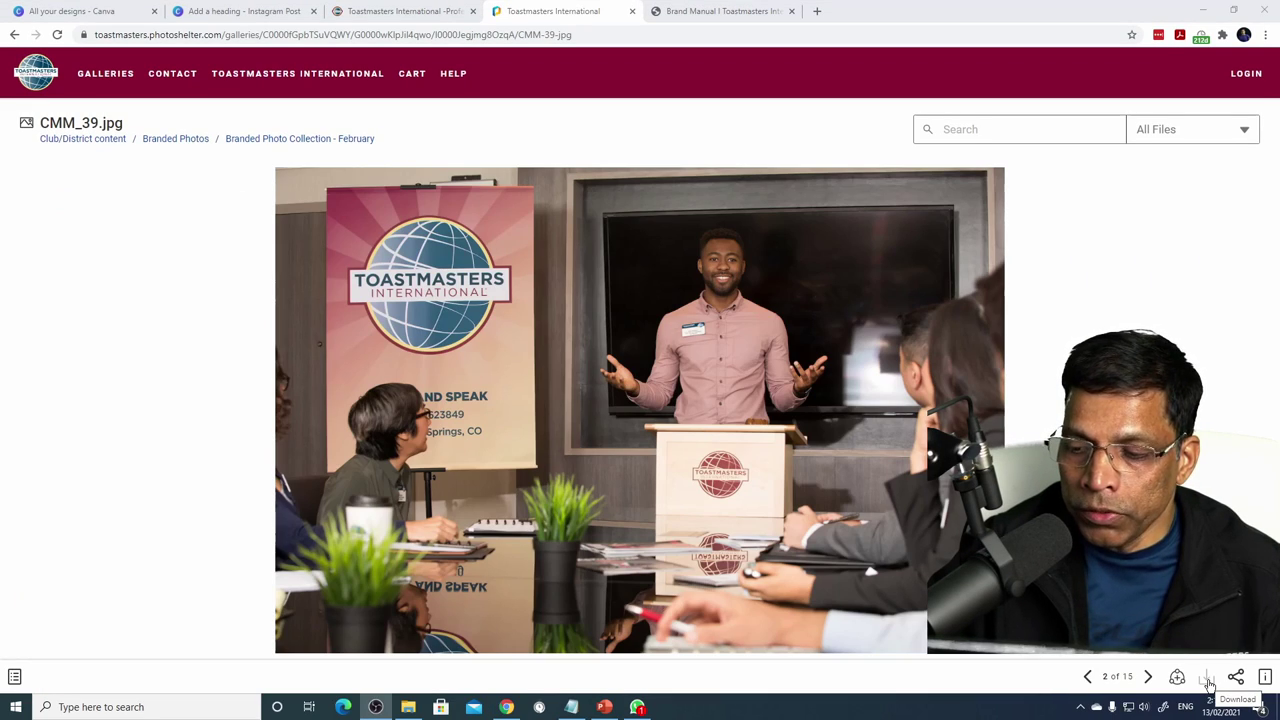
- Download the CMM_39.jpg photo in the JPEG - medium (1200 px) format
{"action": "left_click", "coordinate": [1207, 678]}
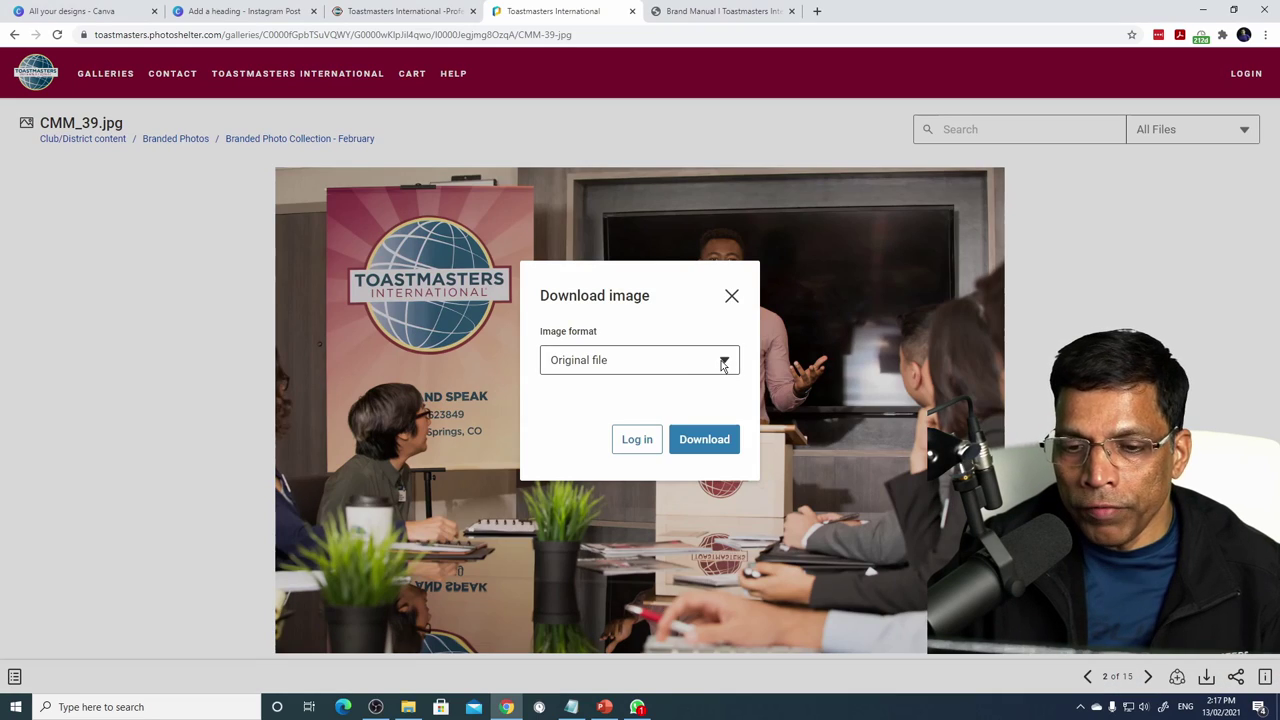
{"action": "left_click", "coordinate": [724, 366]}
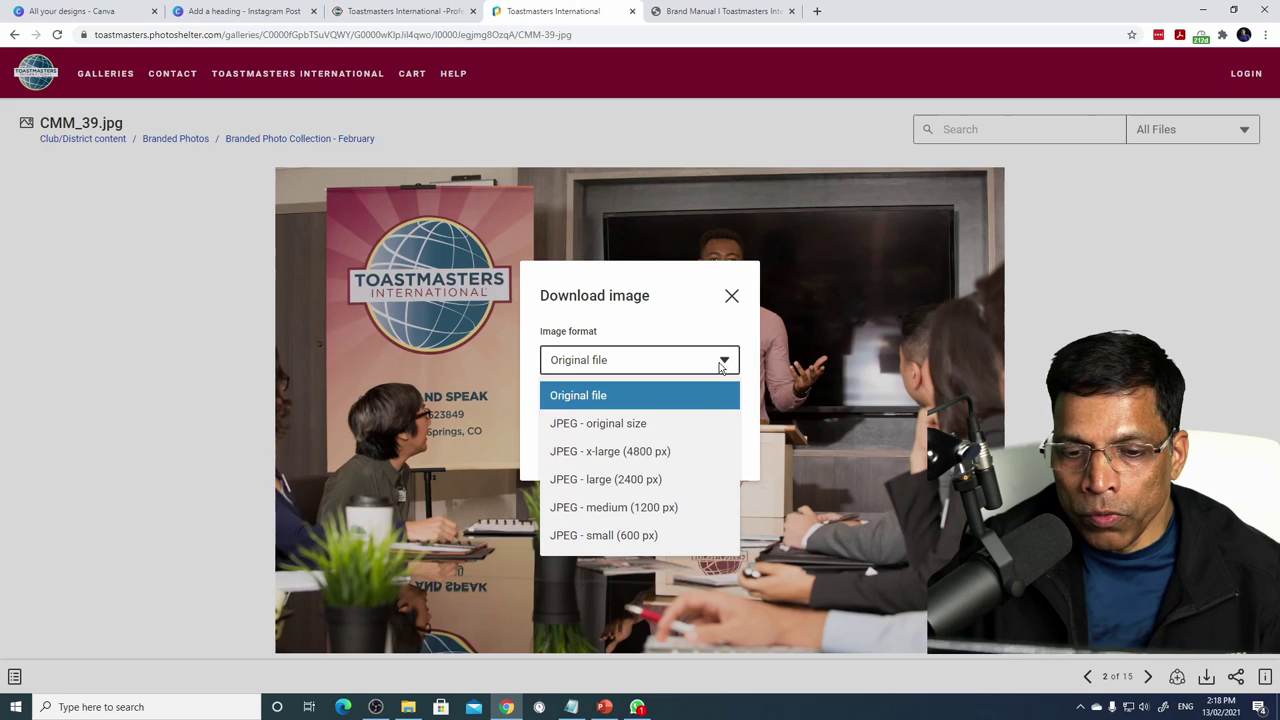
{"action": "left_click", "coordinate": [652, 507]}
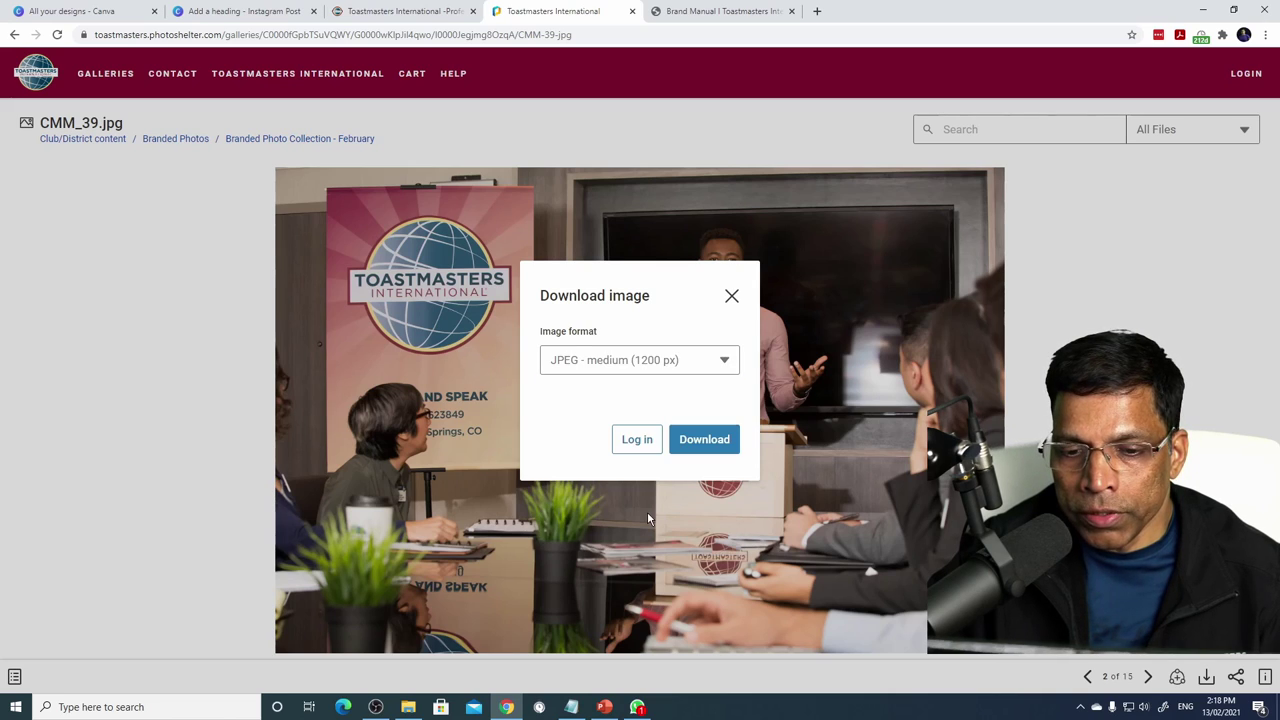
{"action": "left_click", "coordinate": [711, 450]}
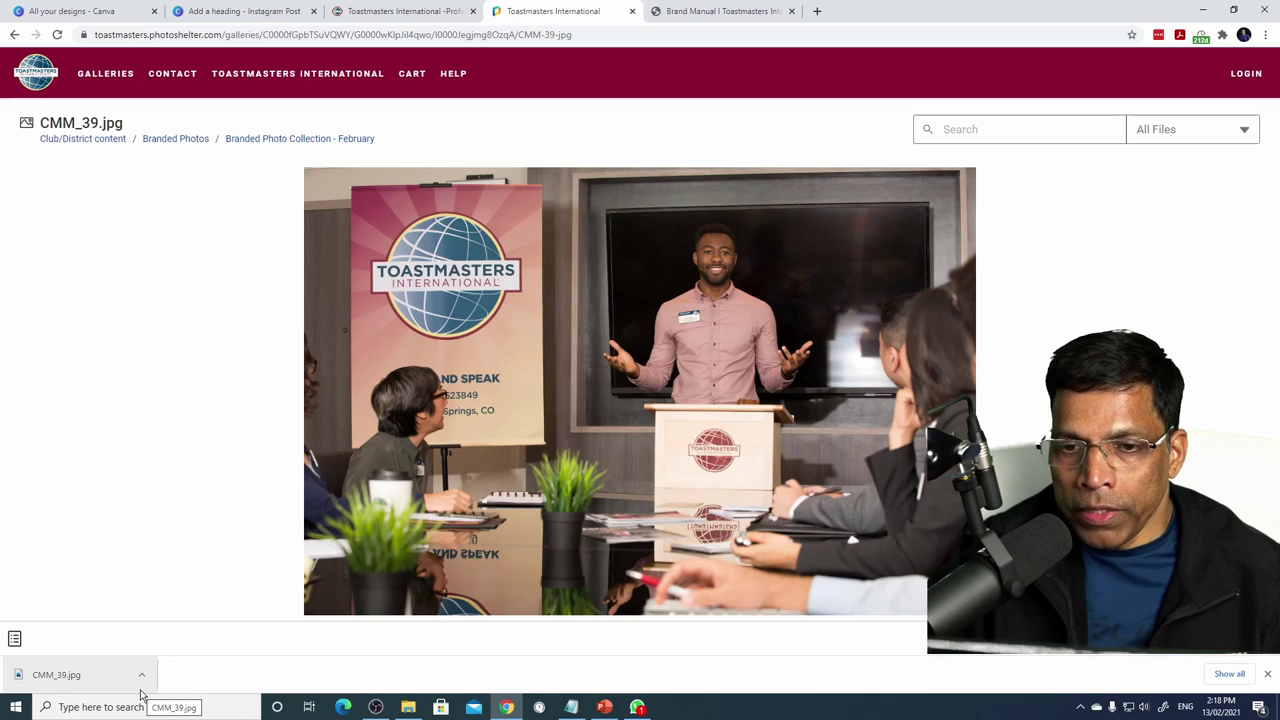
- Return to the Canva design and upload CMM_39.jpg from the device's Downloads folder
{"action": "key", "text": "ctrl+2"}
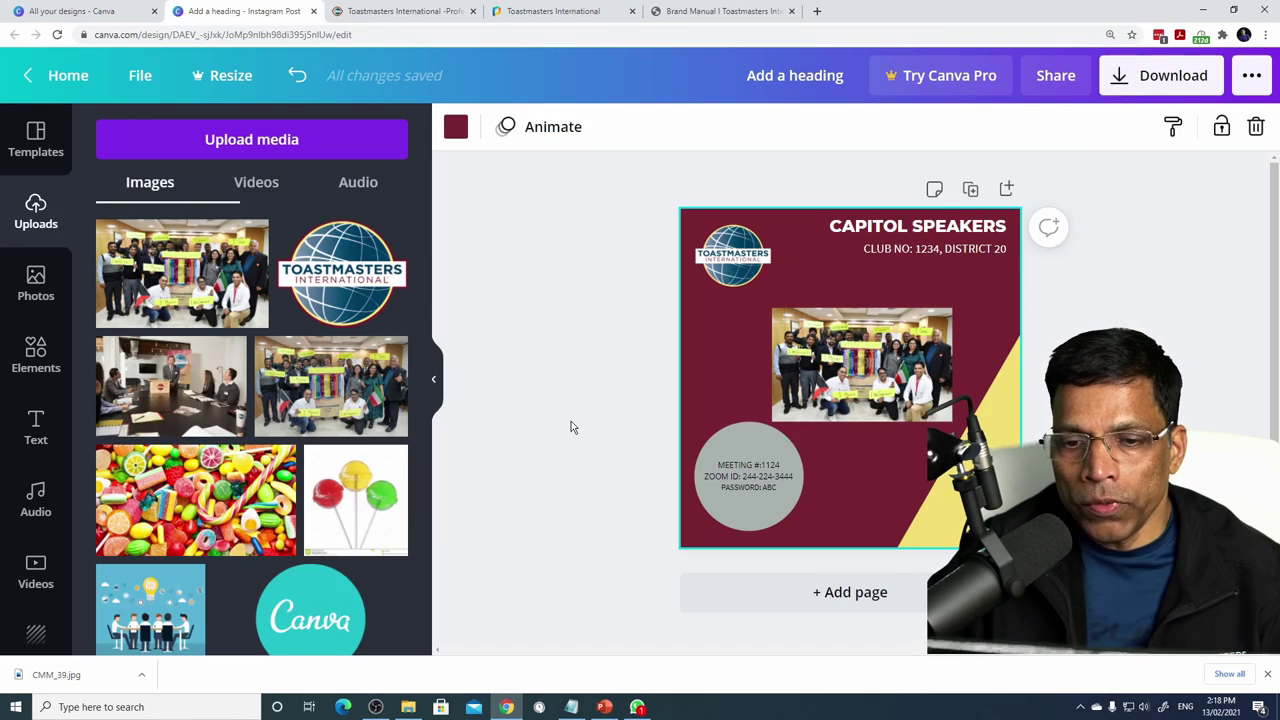
{"action": "left_click", "coordinate": [288, 148]}
{"action": "left_click", "coordinate": [130, 257]}
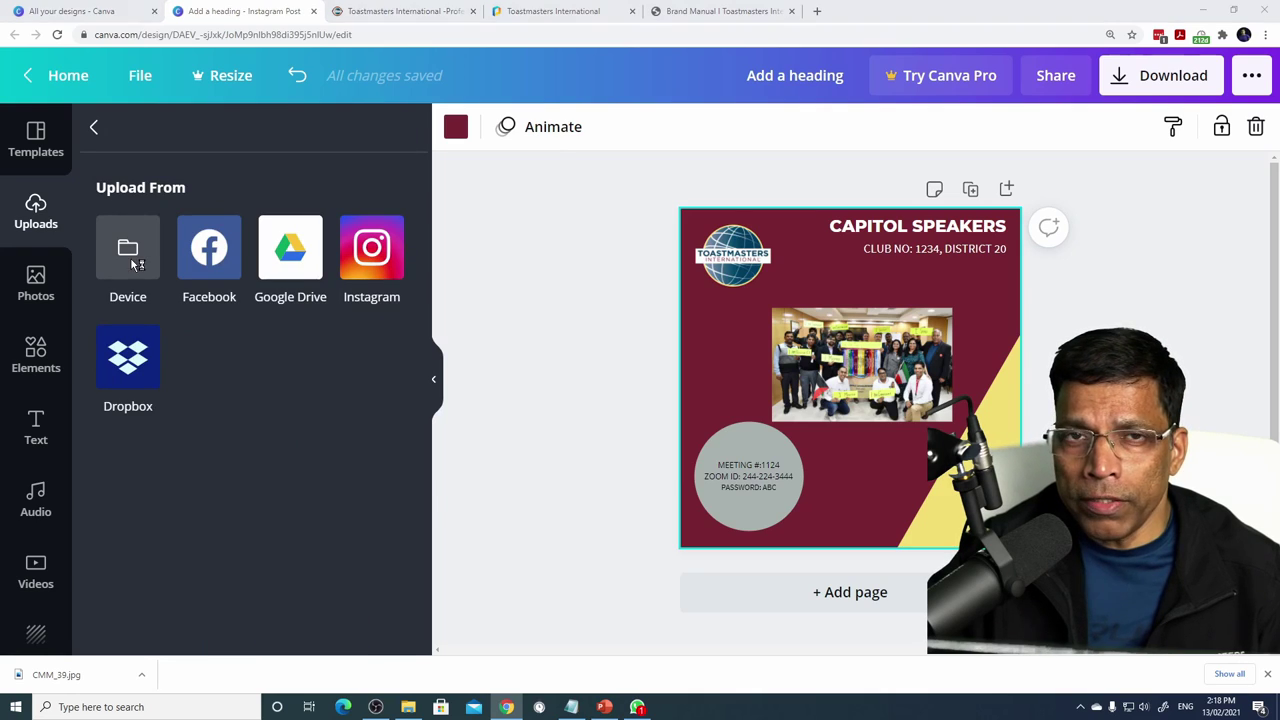
{"action": "left_click", "coordinate": [58, 120]}
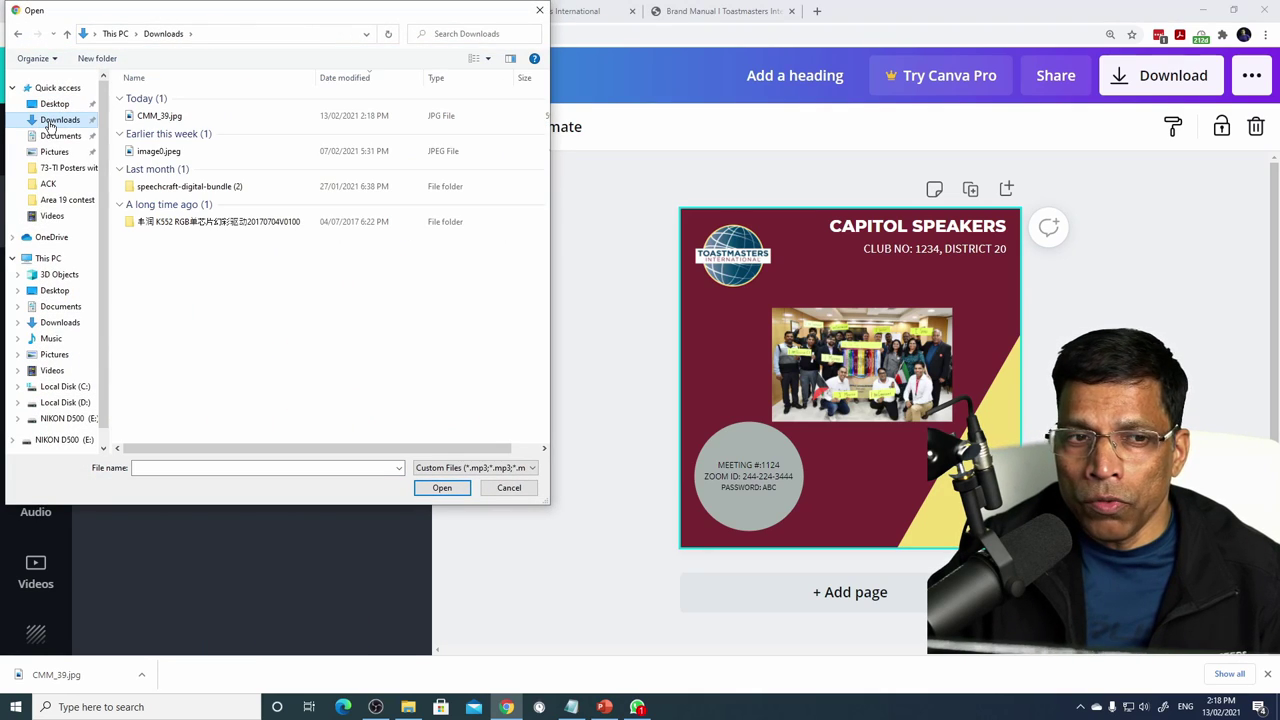
{"action": "left_click", "coordinate": [170, 118]}
{"action": "left_click", "coordinate": [442, 488]}
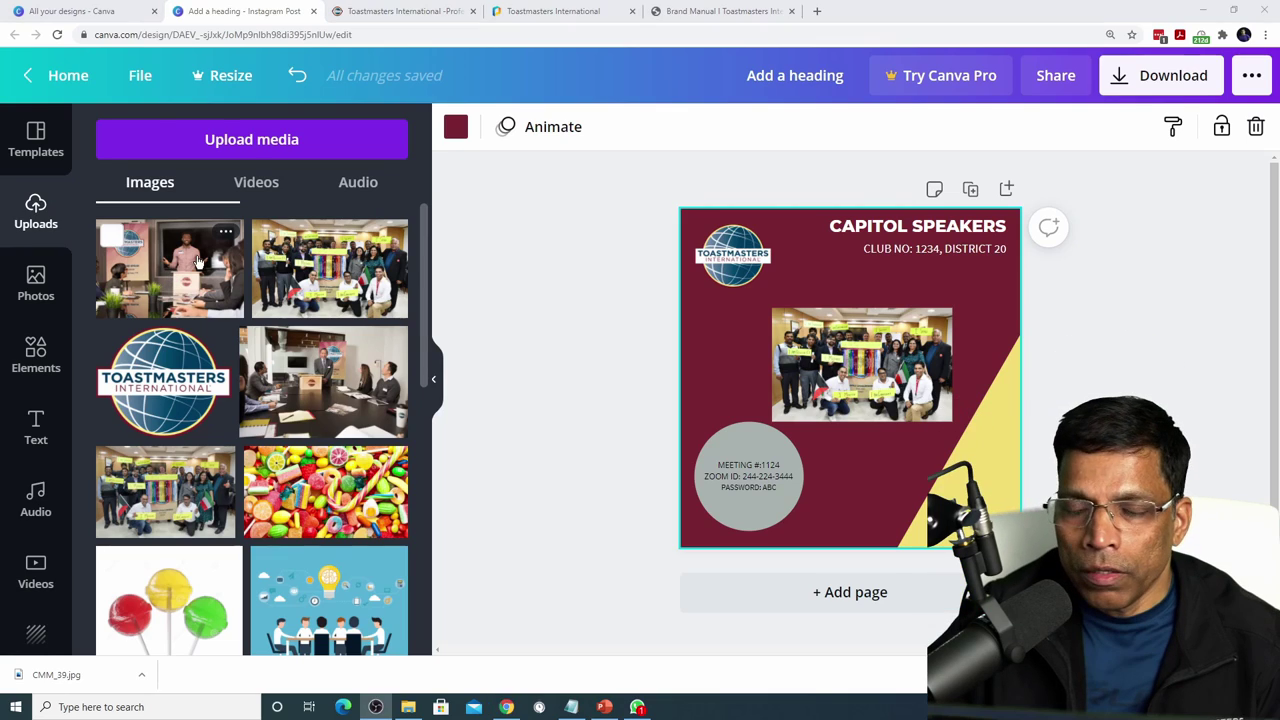
- Add the uploaded speaker photo CMM_39.jpg to the page and delete the group photo it replaces
{"action": "left_click", "coordinate": [199, 262]}
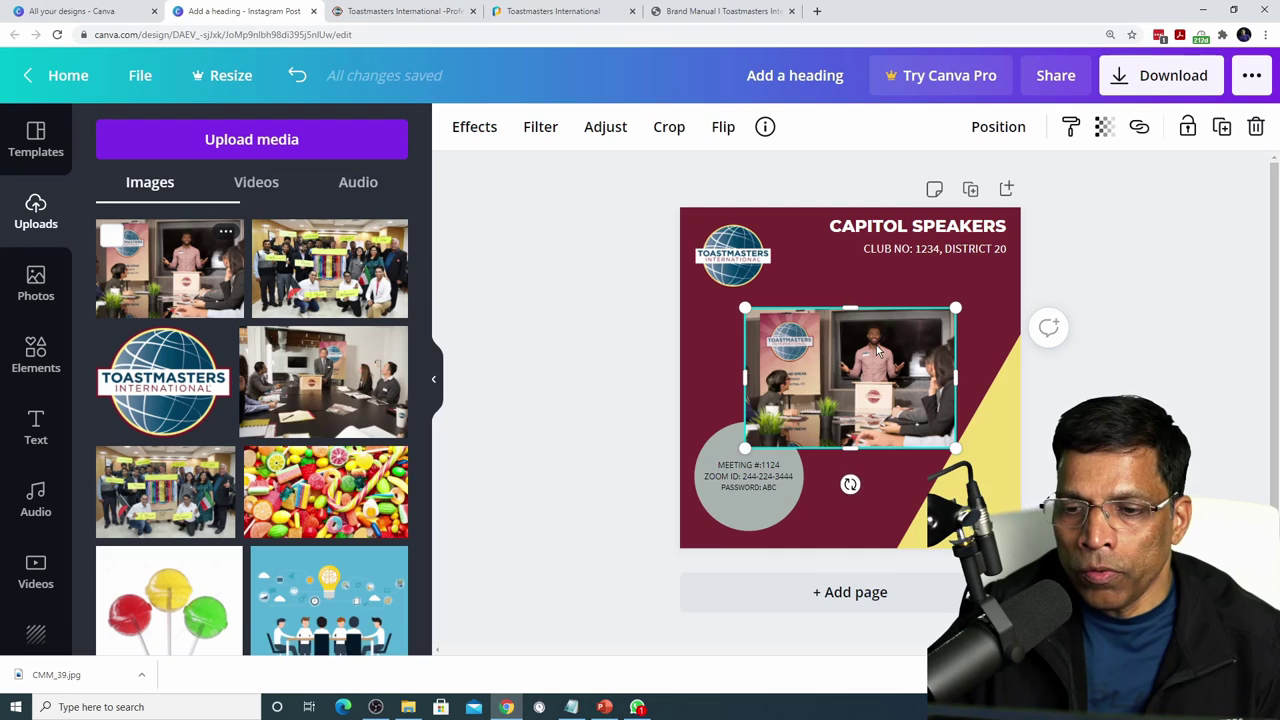
{"action": "left_click_drag", "start_coordinate": [878, 350], "coordinate": [905, 407]}
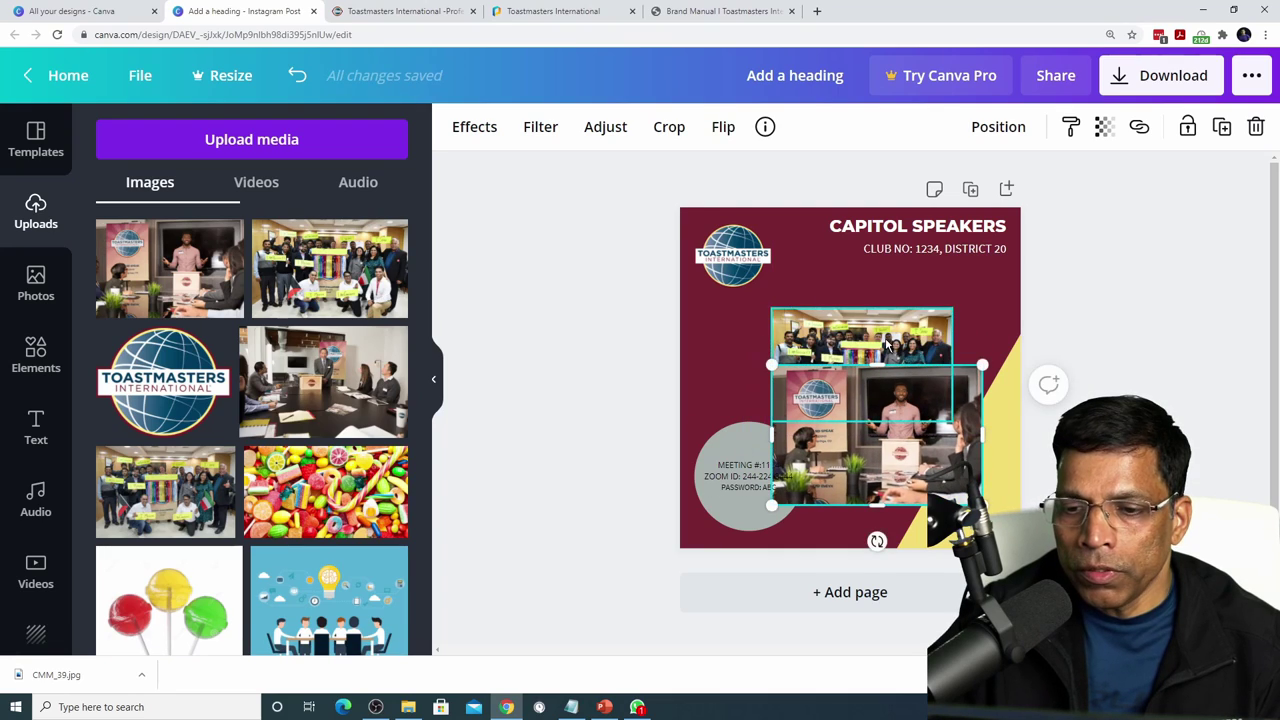
{"action": "left_click", "coordinate": [716, 369]}
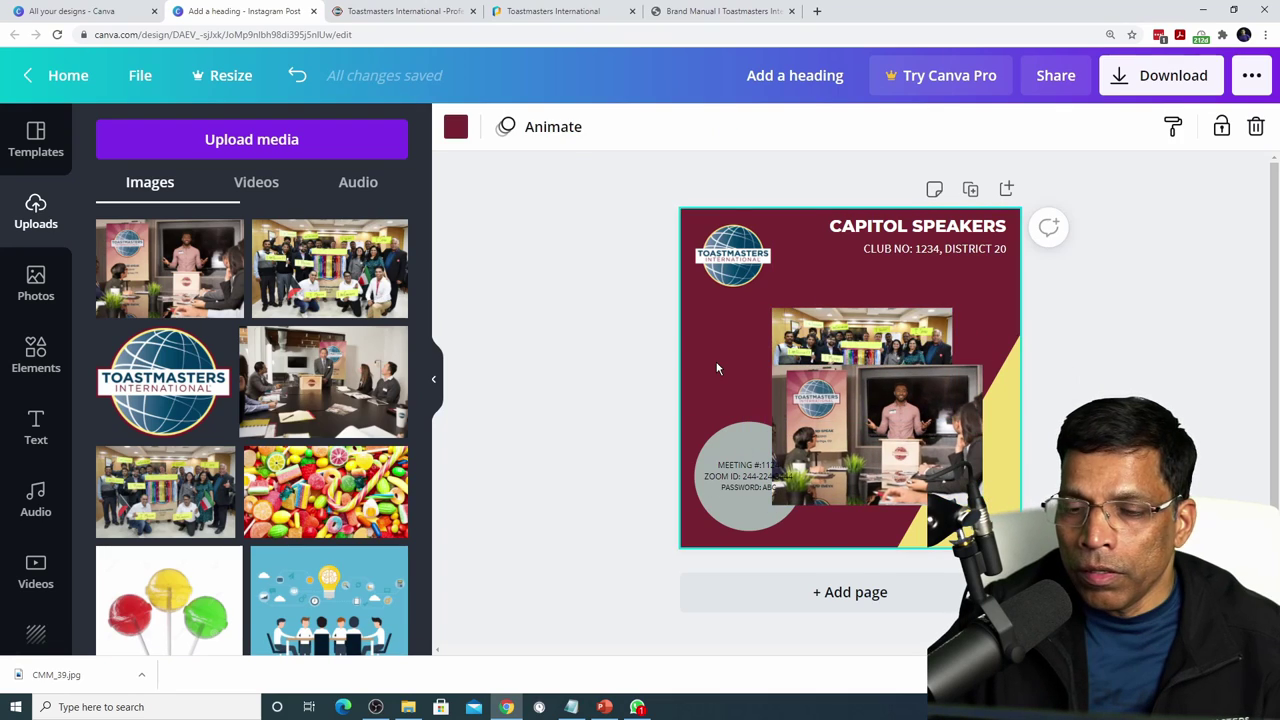
{"action": "left_click", "coordinate": [880, 319]}
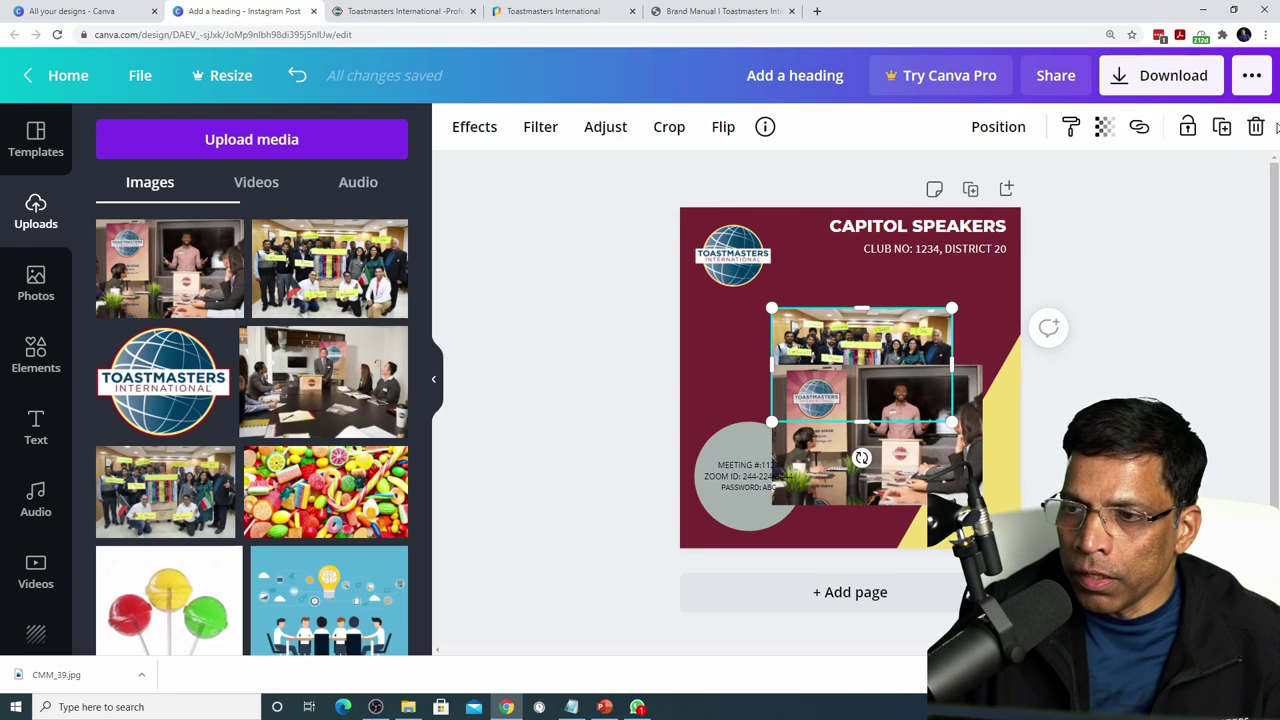
{"action": "left_click", "coordinate": [1258, 128]}
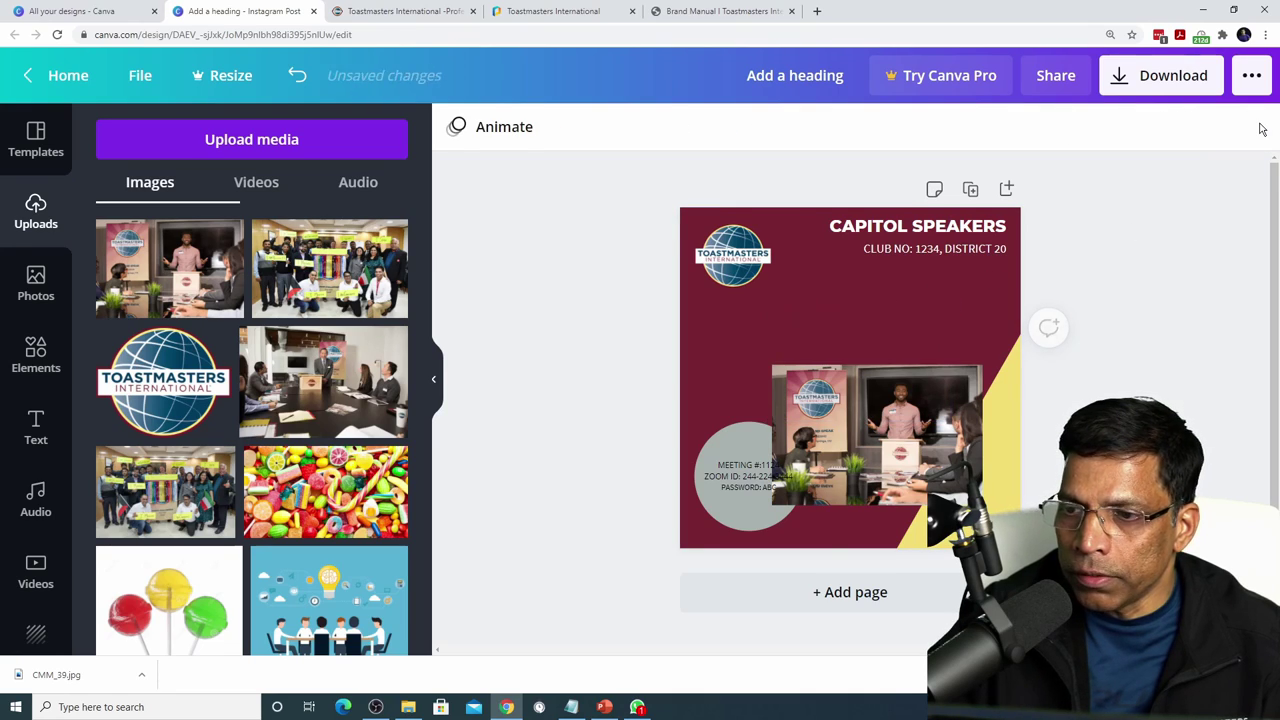
- Move the speaker photo up and clear of the meeting details, and send it backward behind the yellow triangle
{"action": "left_click", "coordinate": [884, 364]}
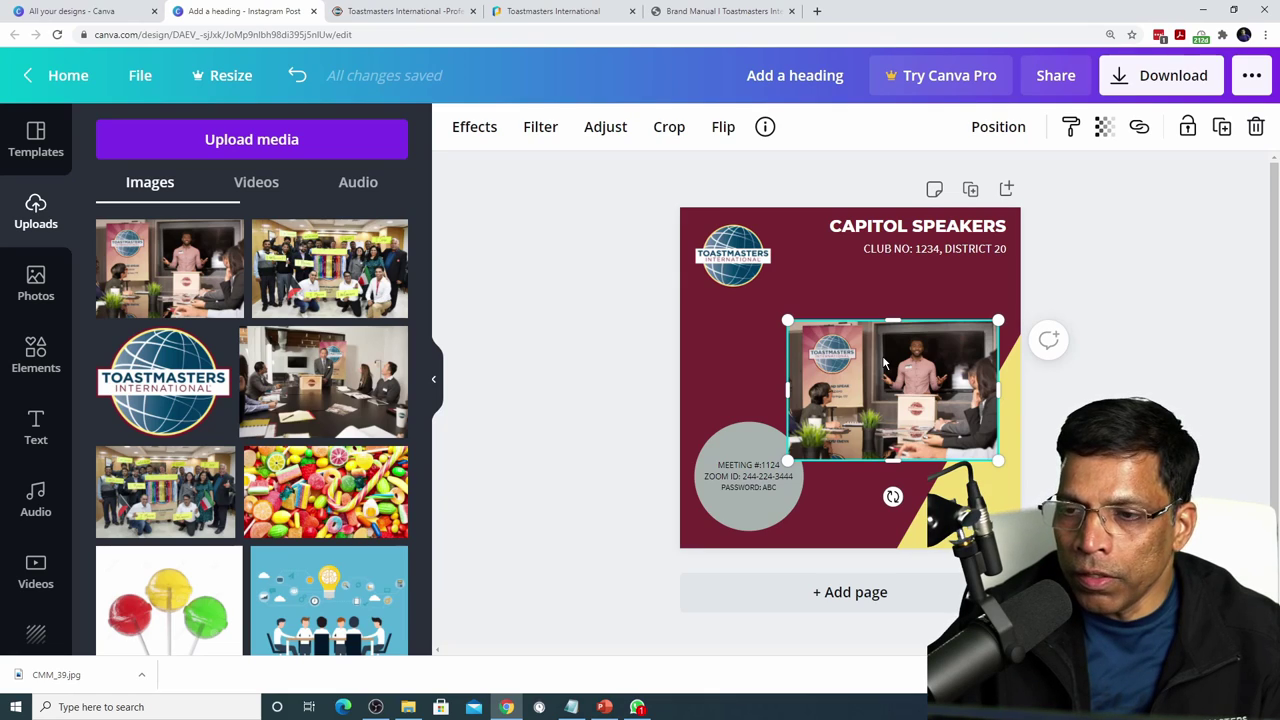
{"action": "left_click", "coordinate": [996, 128]}
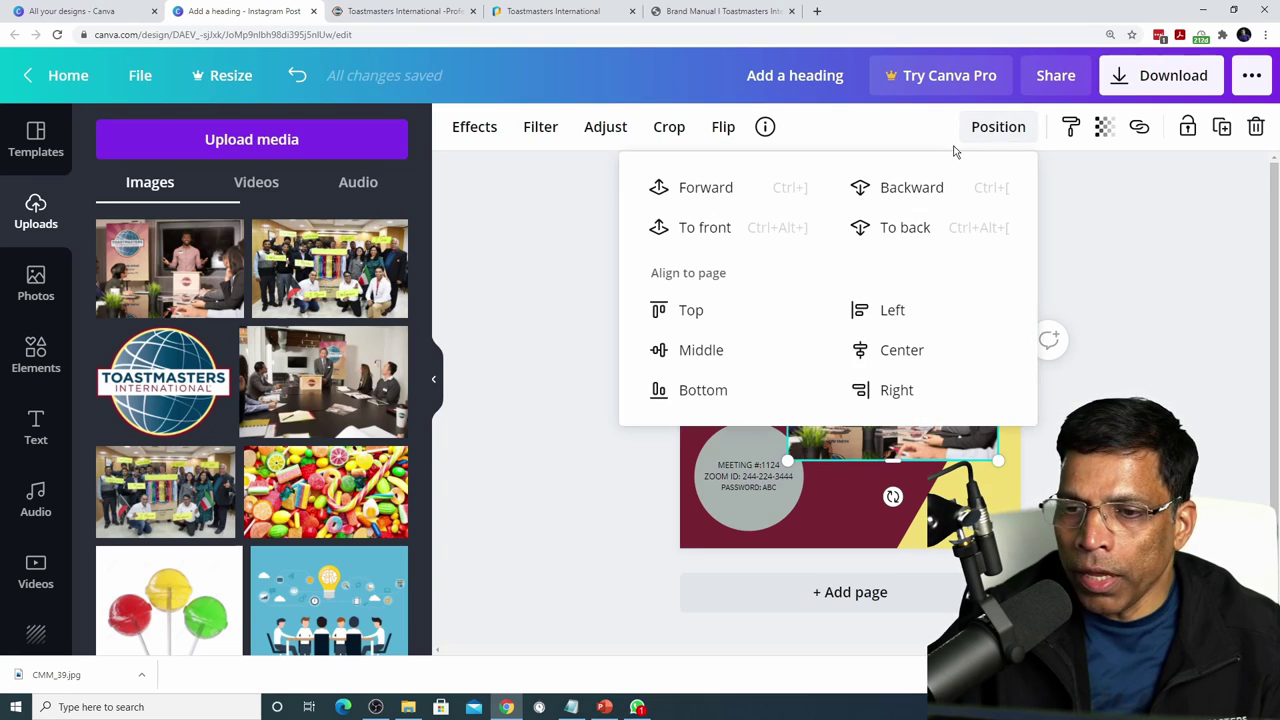
{"action": "left_click", "coordinate": [913, 186]}
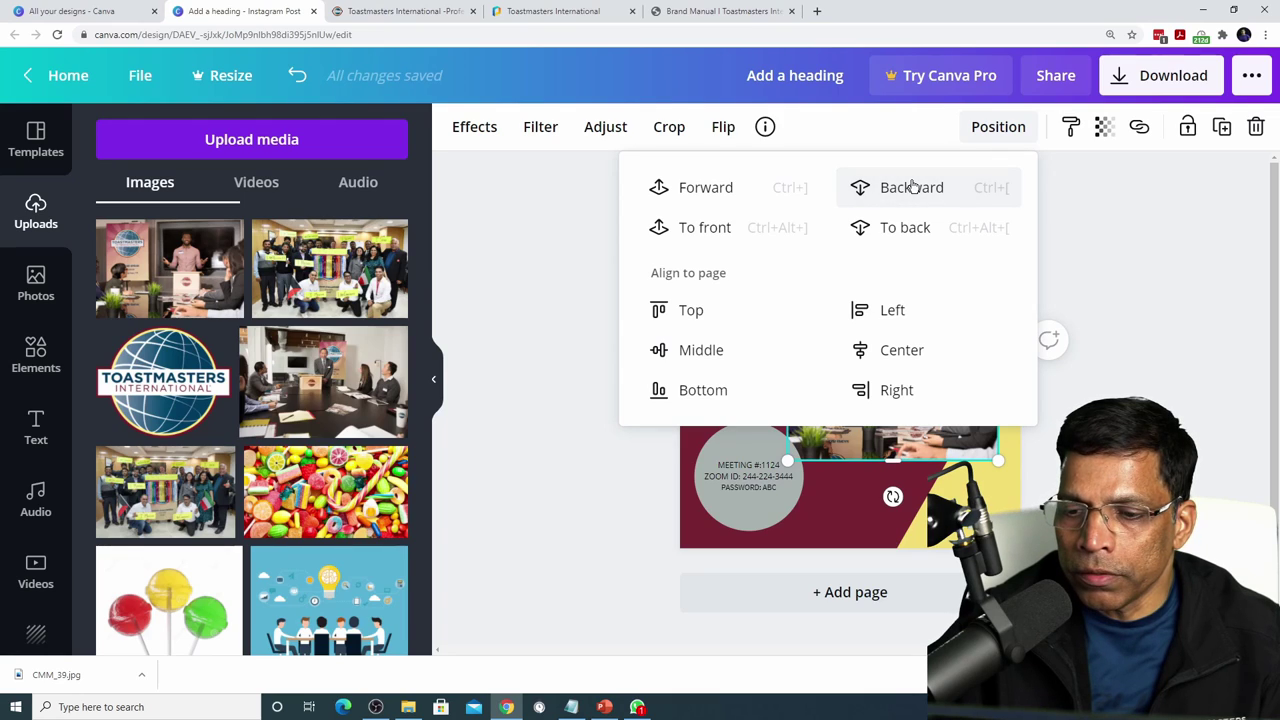
{"action": "left_click", "coordinate": [575, 315]}
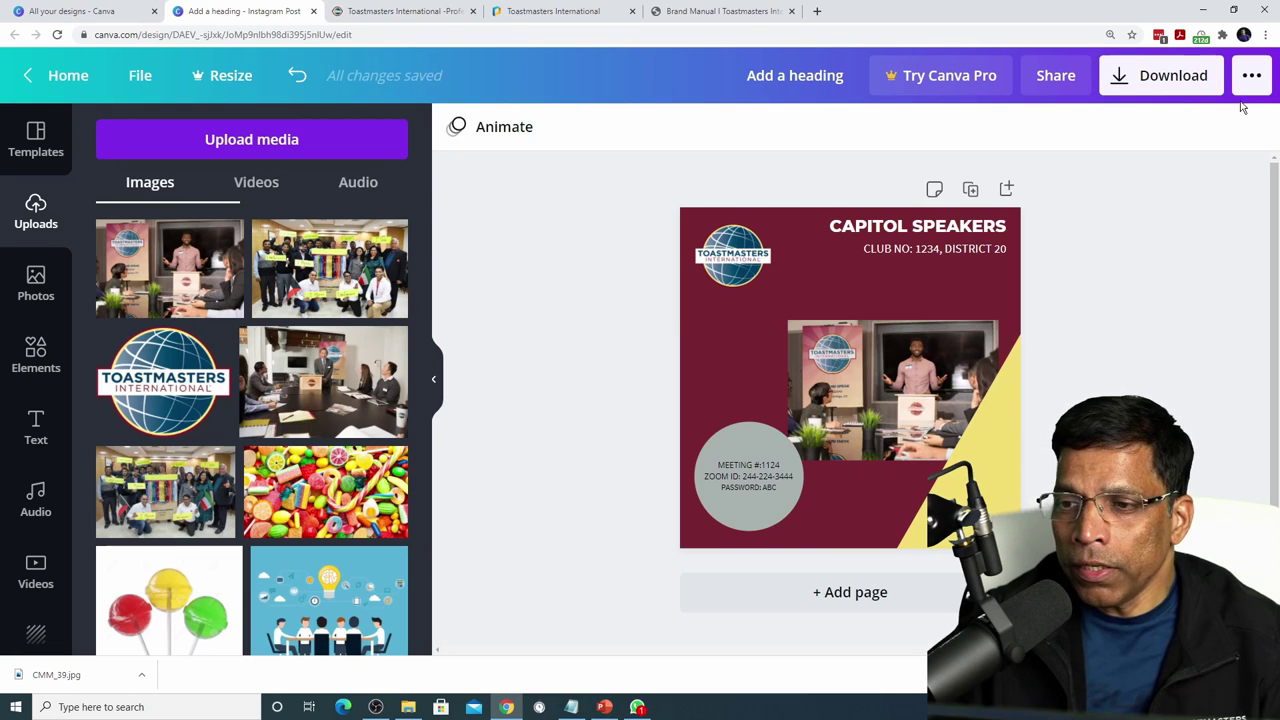
- Examine the download file types offered for the design and open its further publishing options
{"action": "left_click", "coordinate": [1168, 88]}
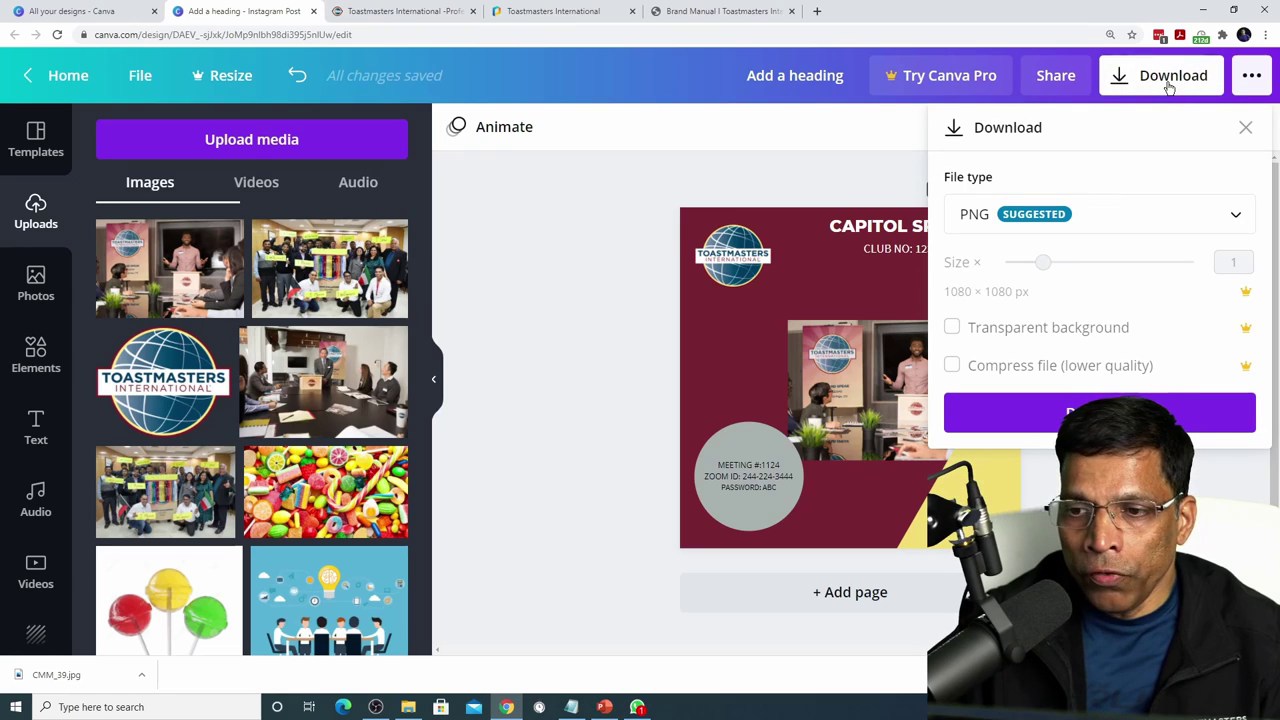
{"action": "left_click", "coordinate": [1236, 218]}
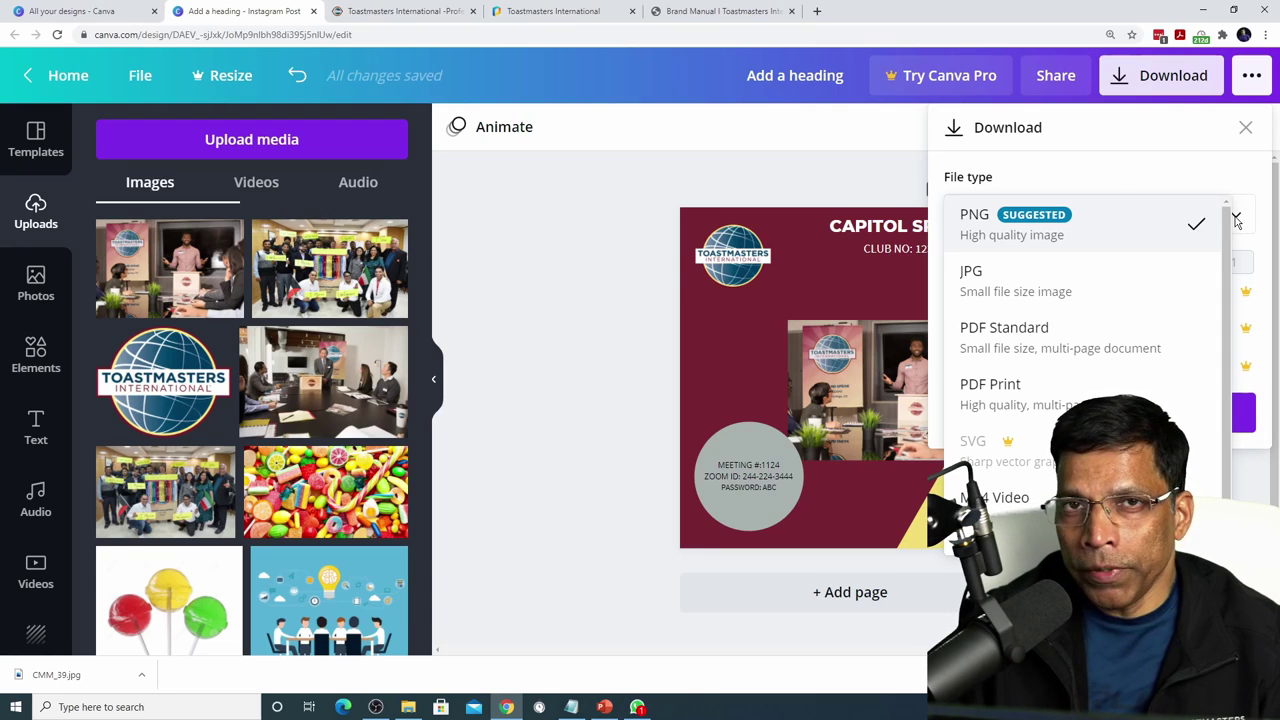
{"action": "left_click", "coordinate": [857, 180]}
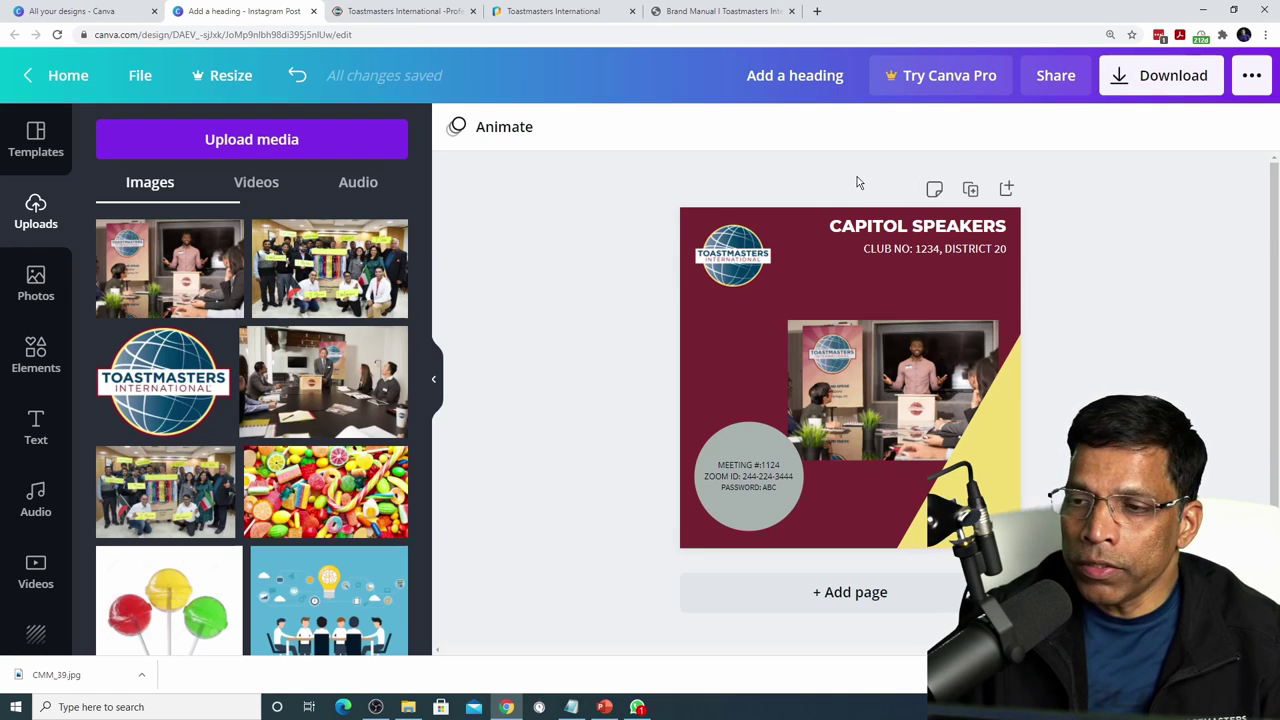
{"action": "left_click", "coordinate": [1253, 79]}
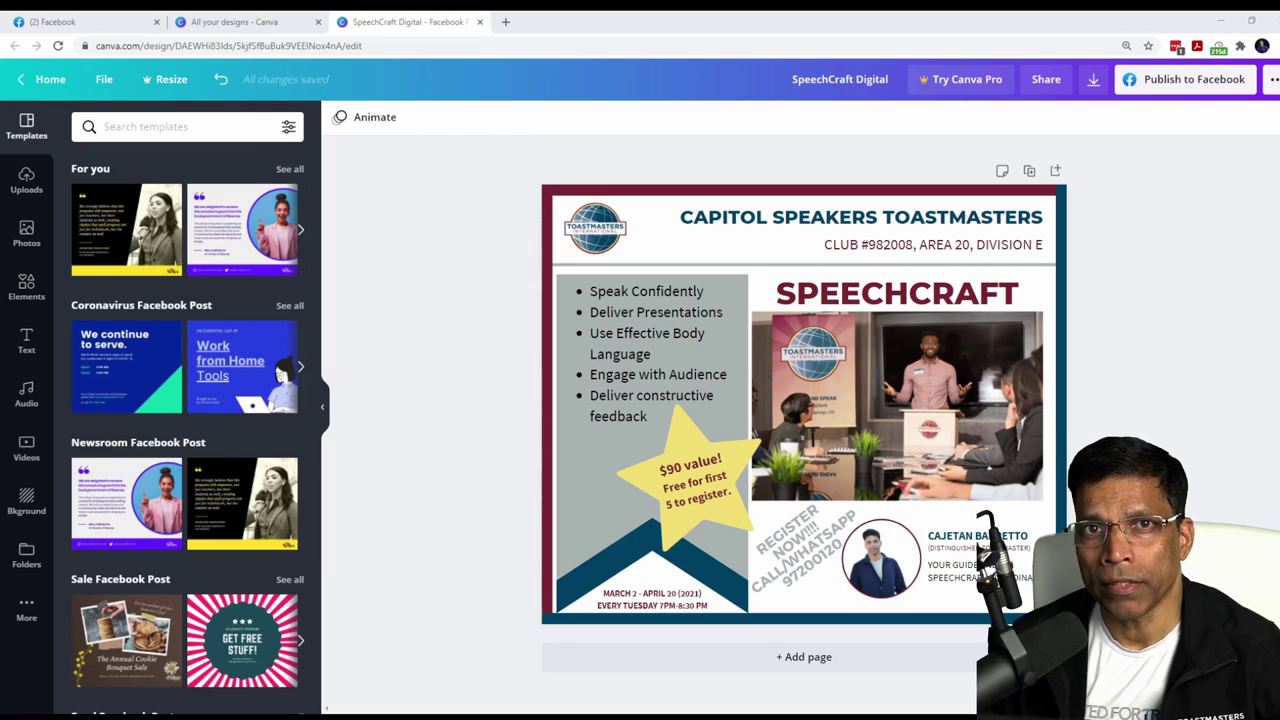
- Leave the SpeechCraft design, open the Brand Kit, and add the grey colour #A9B2B1 to the TI Brand Palette
{"action": "left_click", "coordinate": [40, 79]}
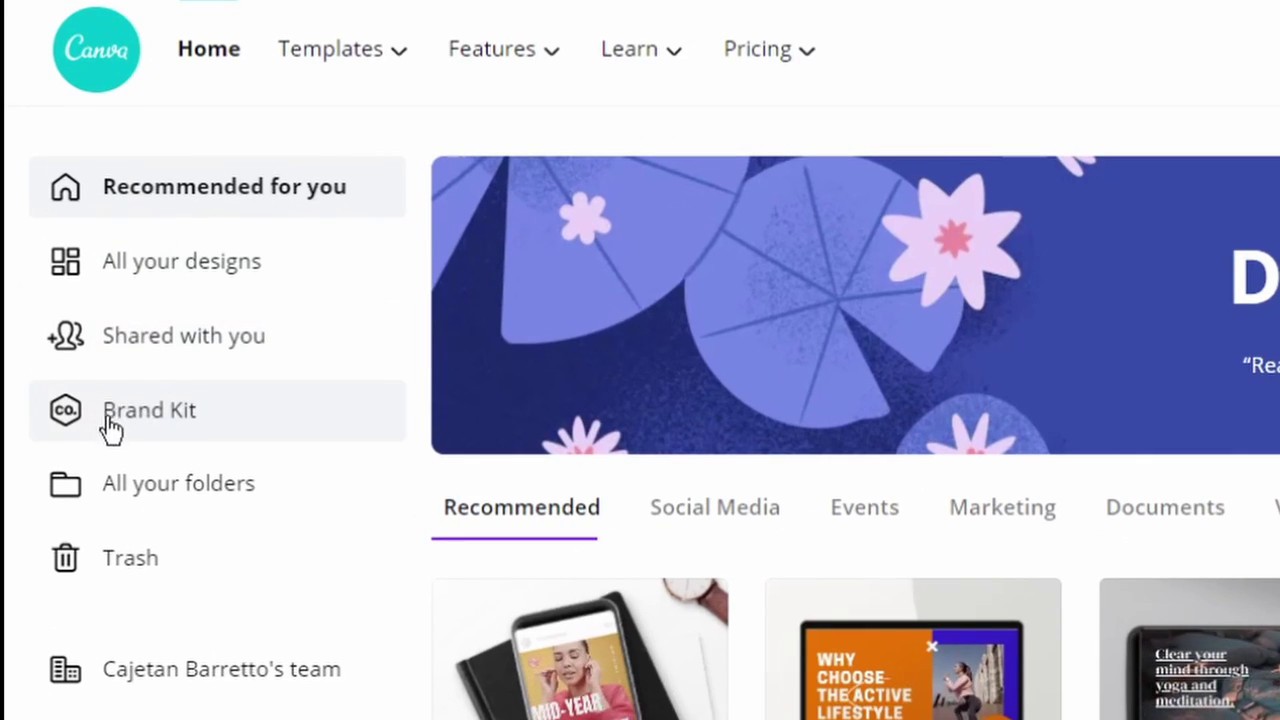
{"action": "left_click", "coordinate": [130, 418]}
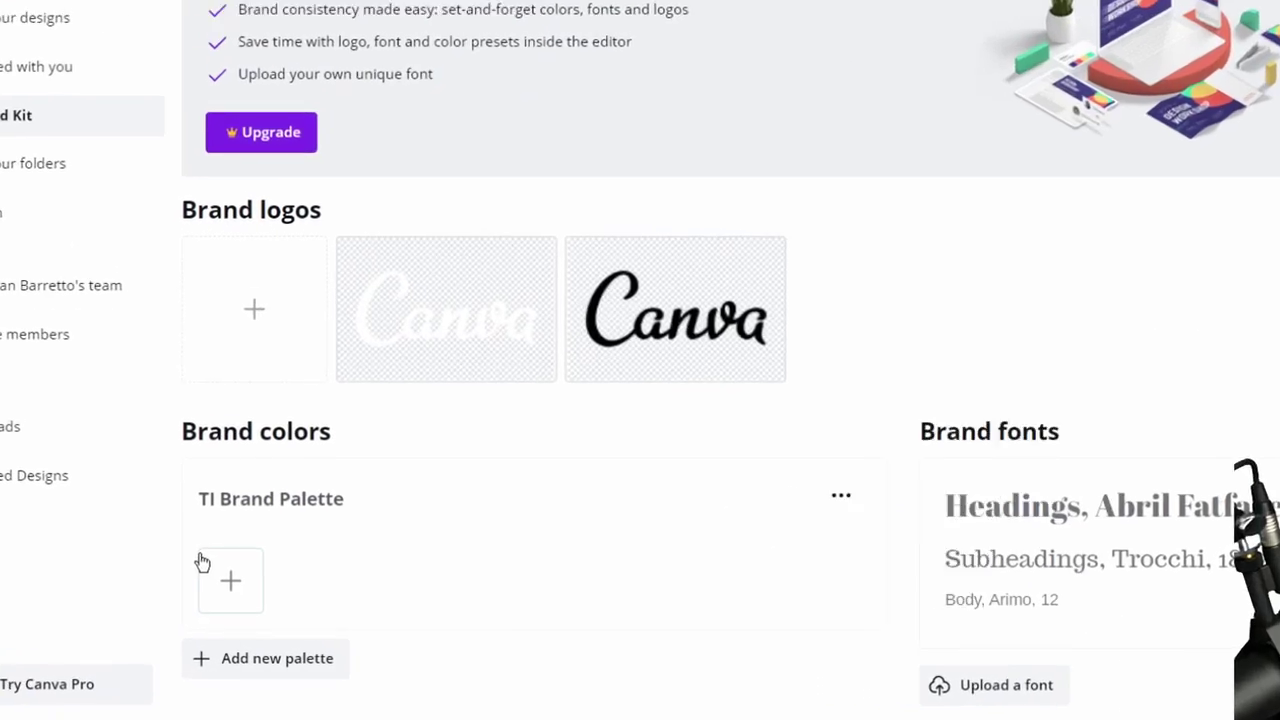
{"action": "left_click", "coordinate": [242, 603]}
{"action": "left_click", "coordinate": [426, 445]}
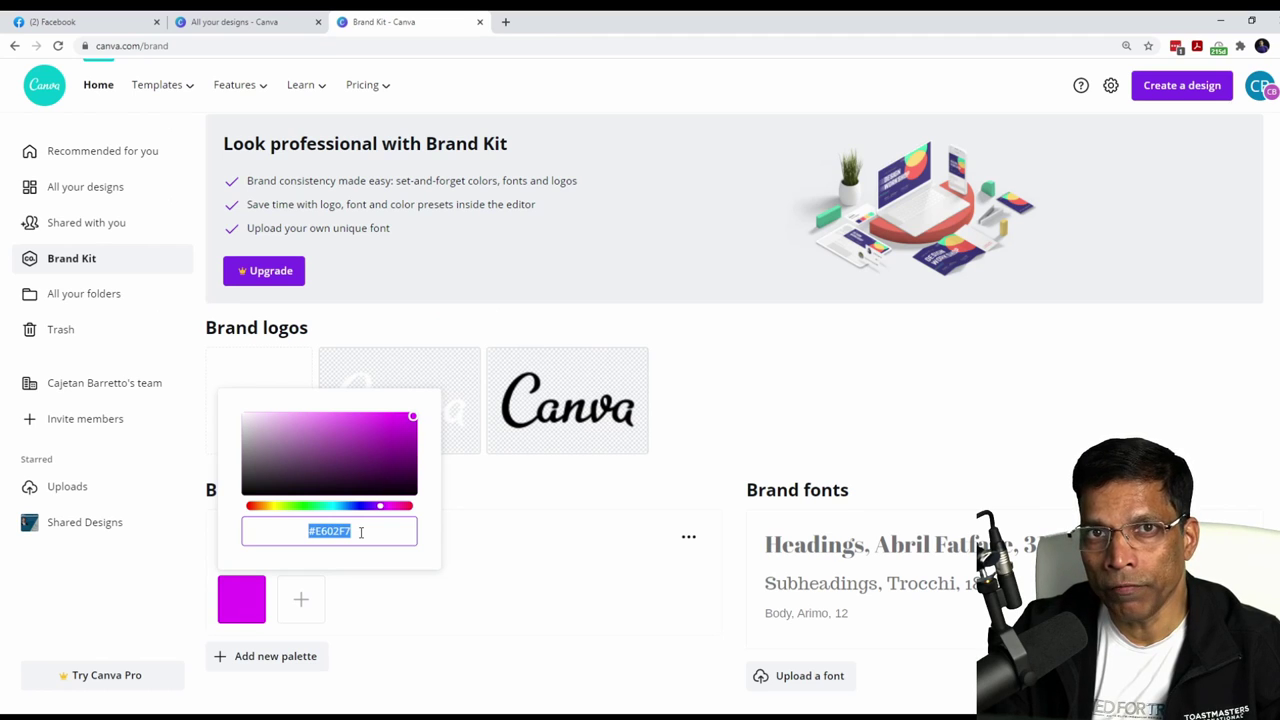
{"action": "type", "text": "#A9B2B1"}
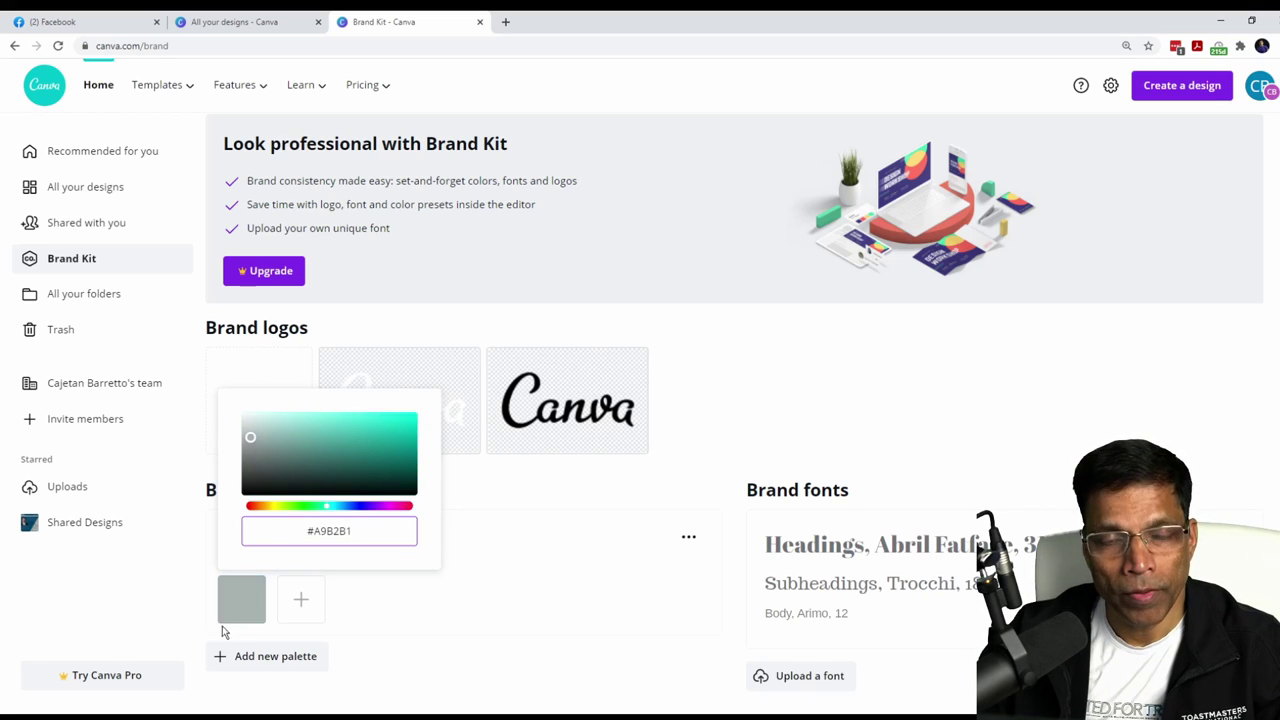
- Add the maroon colour #772432 to the TI Brand Palette
{"action": "left_click", "coordinate": [302, 607]}
{"action": "left_click", "coordinate": [423, 531]}
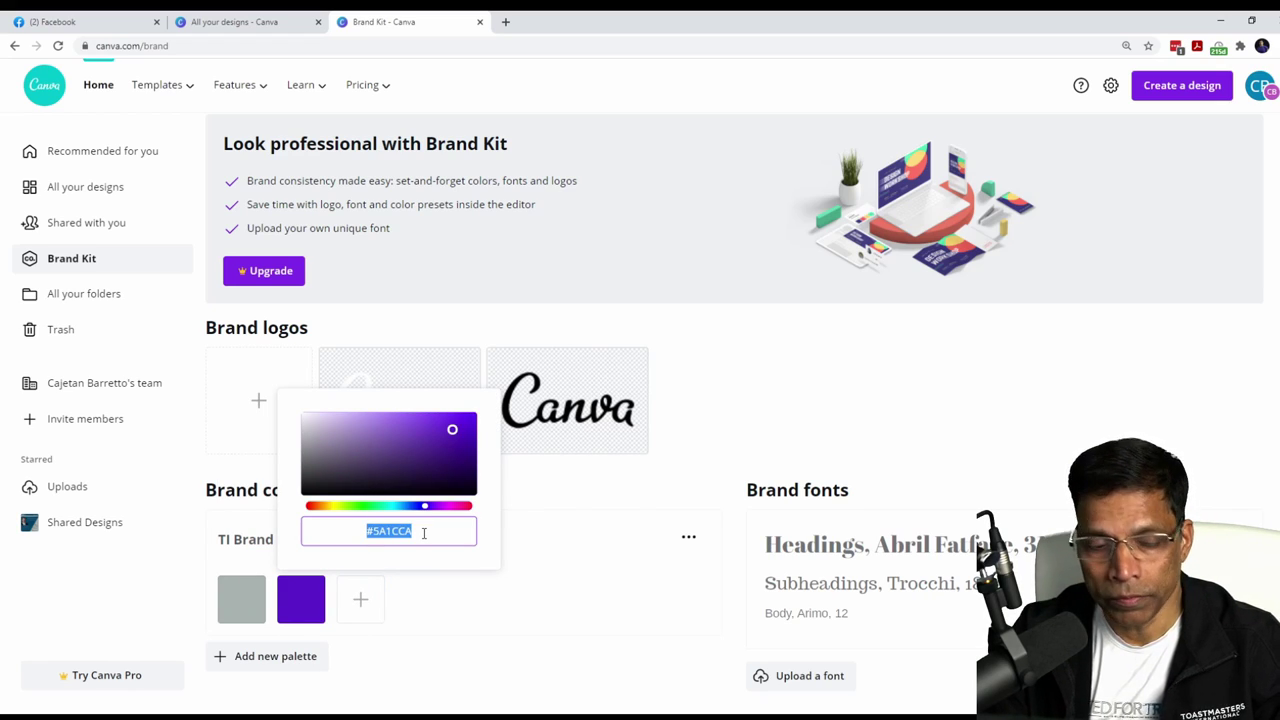
{"action": "type", "text": "#772432"}
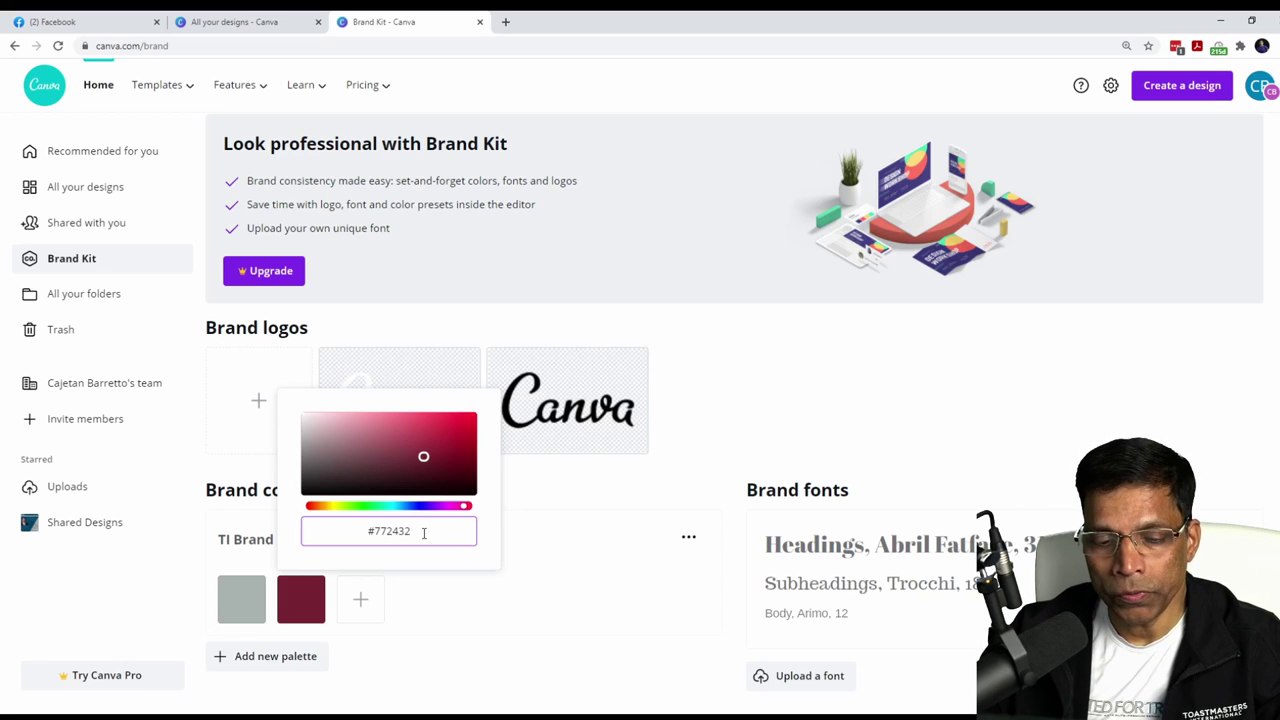
- Add the blue colour #004165 to the TI Brand Palette
{"action": "left_click", "coordinate": [360, 604]}
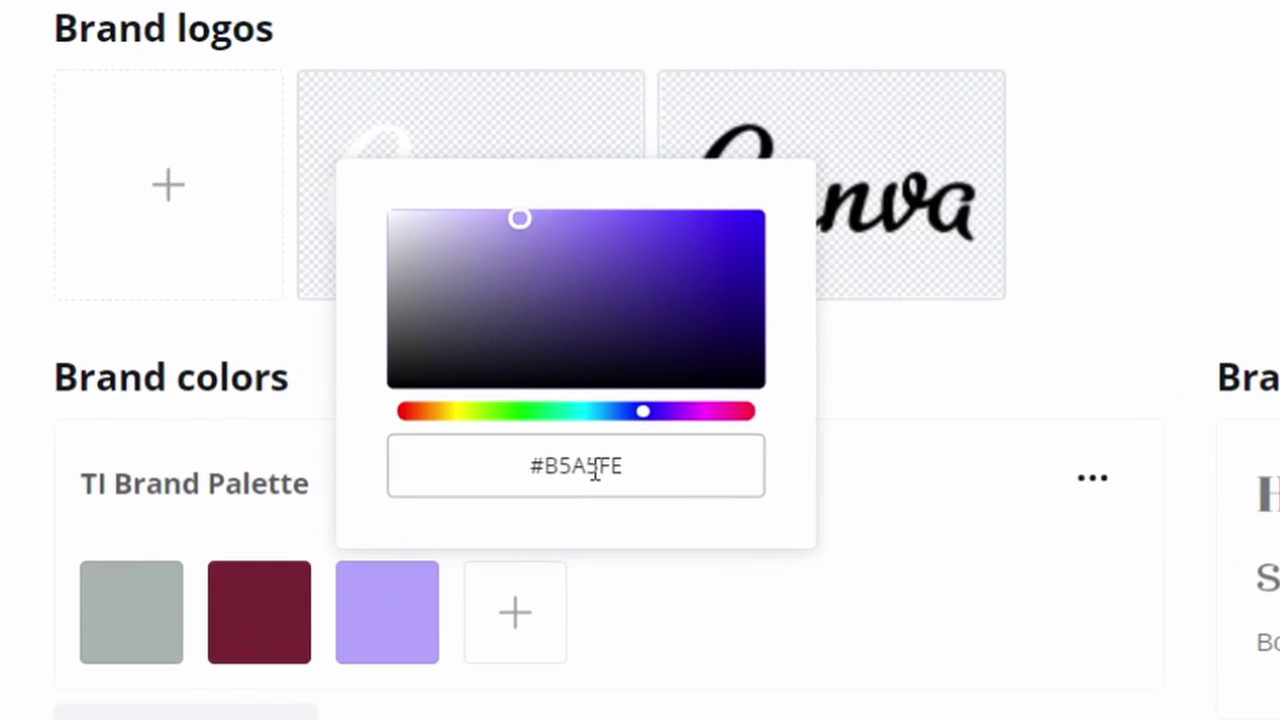
{"action": "left_click", "coordinate": [458, 532]}
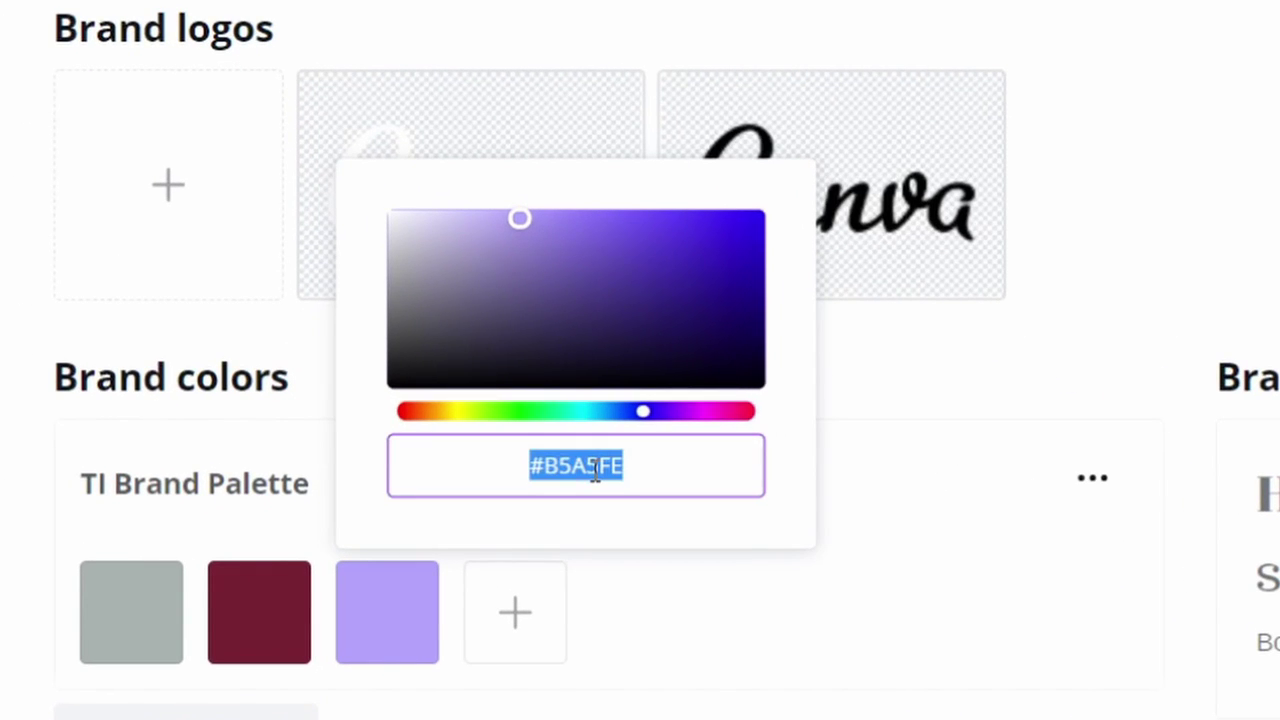
{"action": "type", "text": "#0041"}
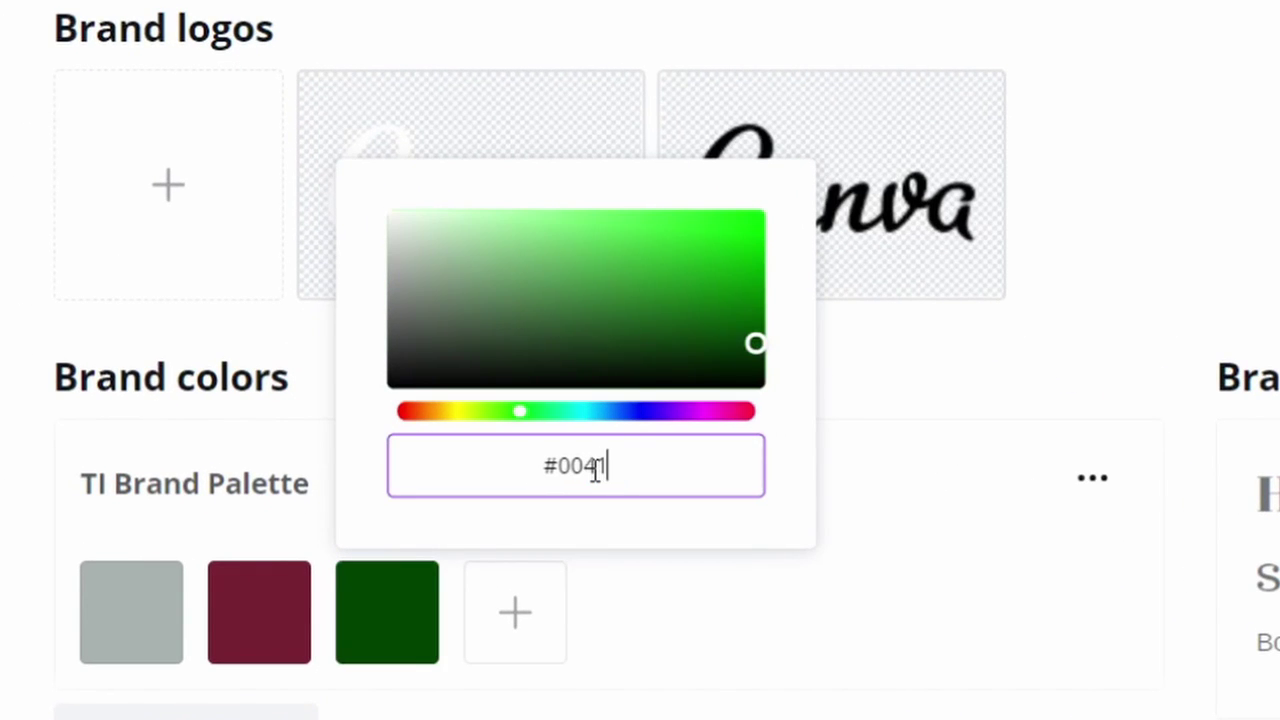
{"action": "type", "text": "65"}
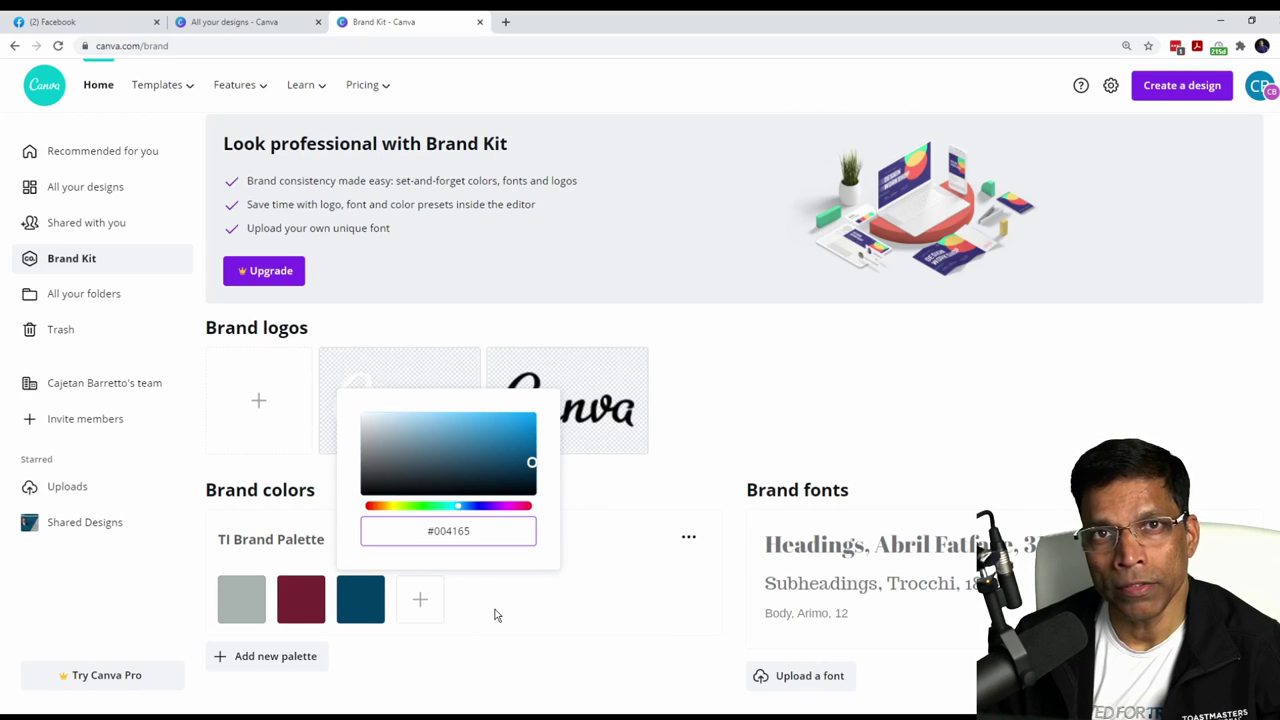
{"action": "left_click", "coordinate": [428, 607]}
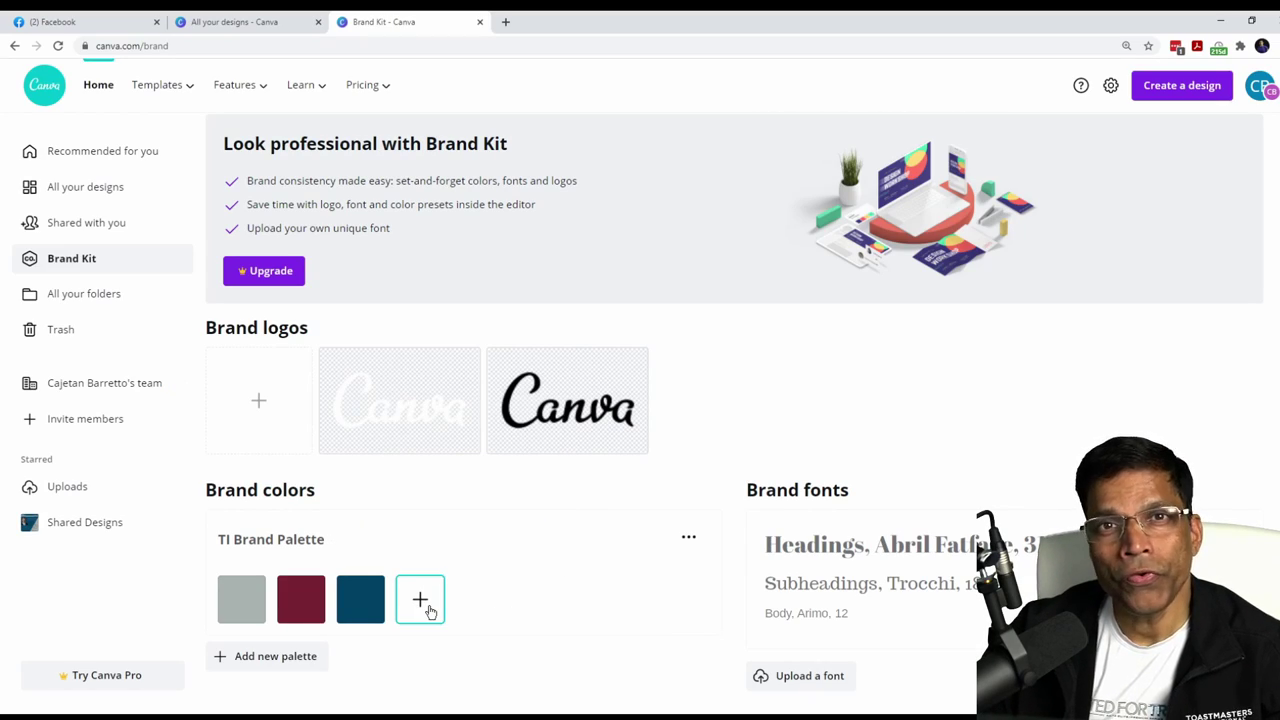
{"action": "left_click", "coordinate": [428, 608]}
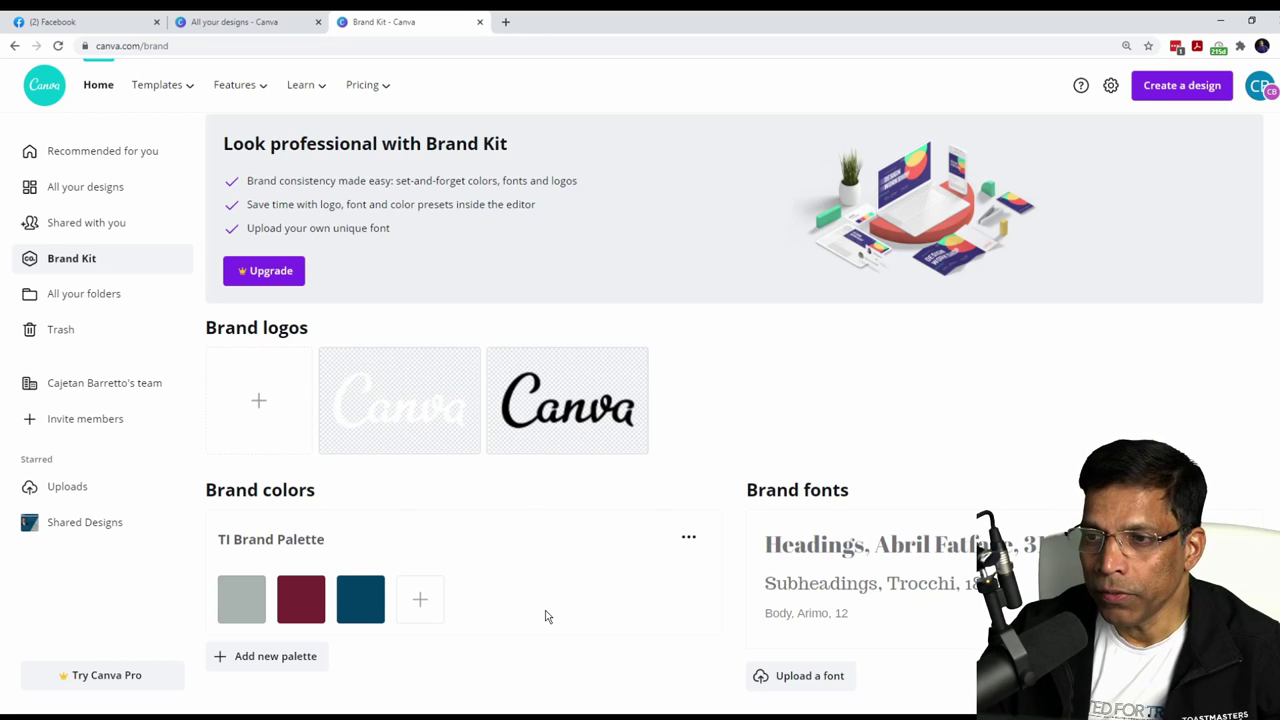
- Create a new blank design in the Facebook Post format
{"action": "left_click", "coordinate": [1181, 90]}
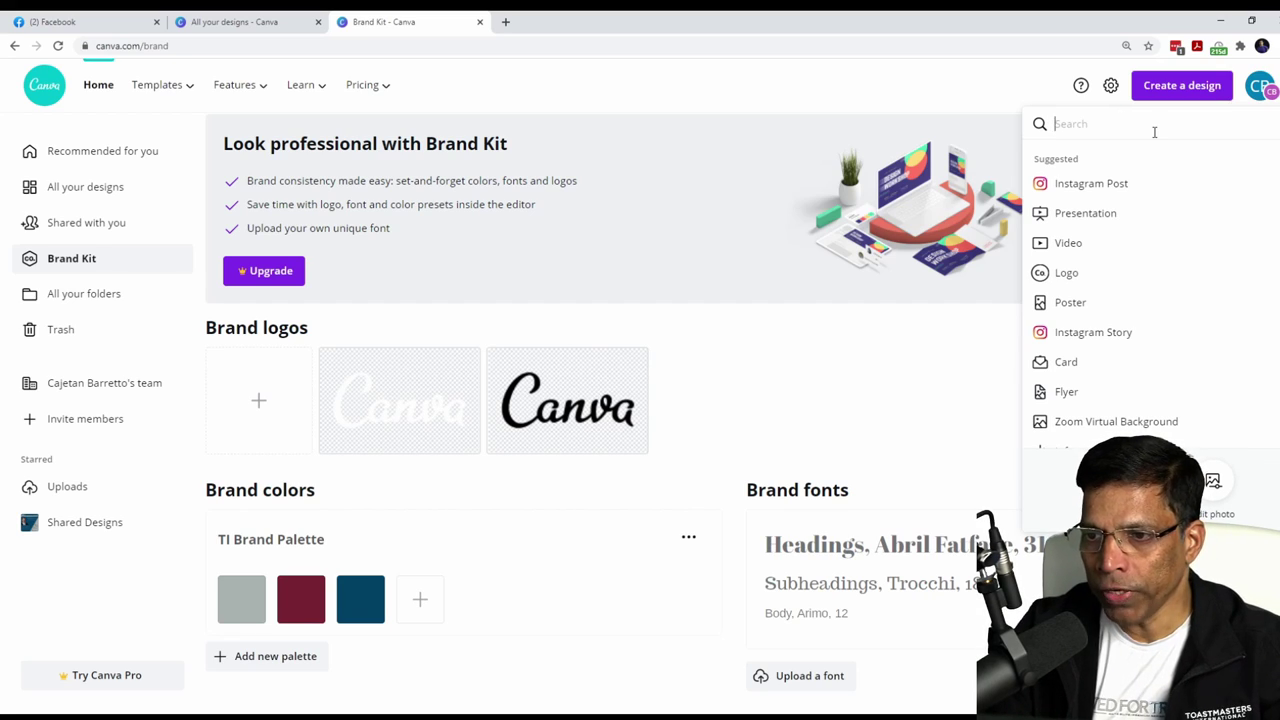
{"action": "type", "text": "facebook"}
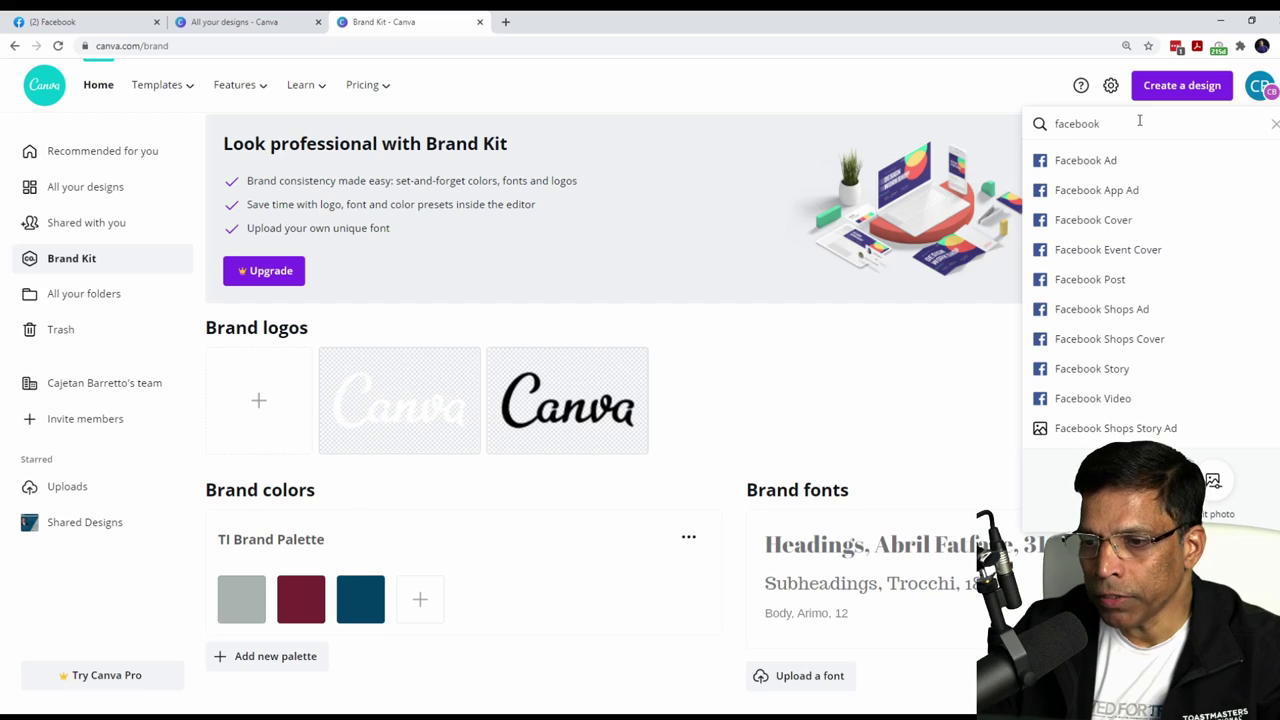
{"action": "left_click", "coordinate": [1097, 286]}
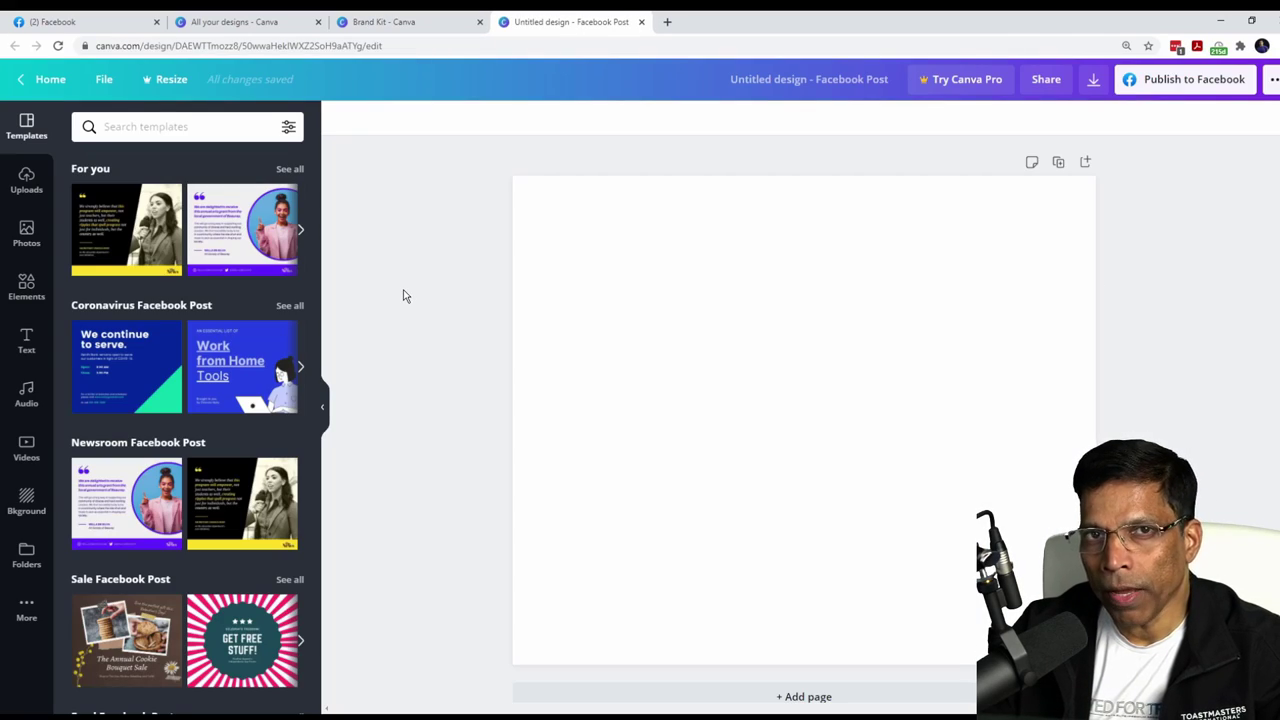
- Try the TI Brand Palette's maroon, blue and grey in turn as the blank page's background
{"action": "left_click", "coordinate": [737, 297]}
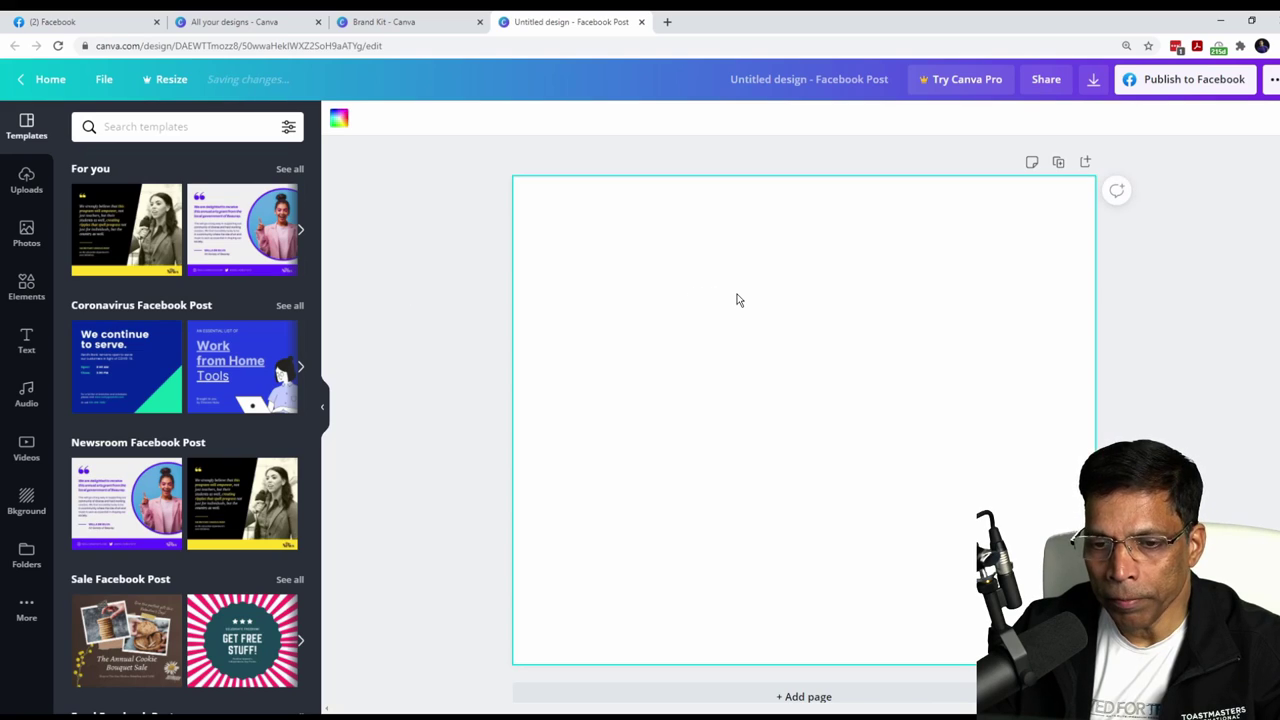
{"action": "left_click", "coordinate": [340, 121]}
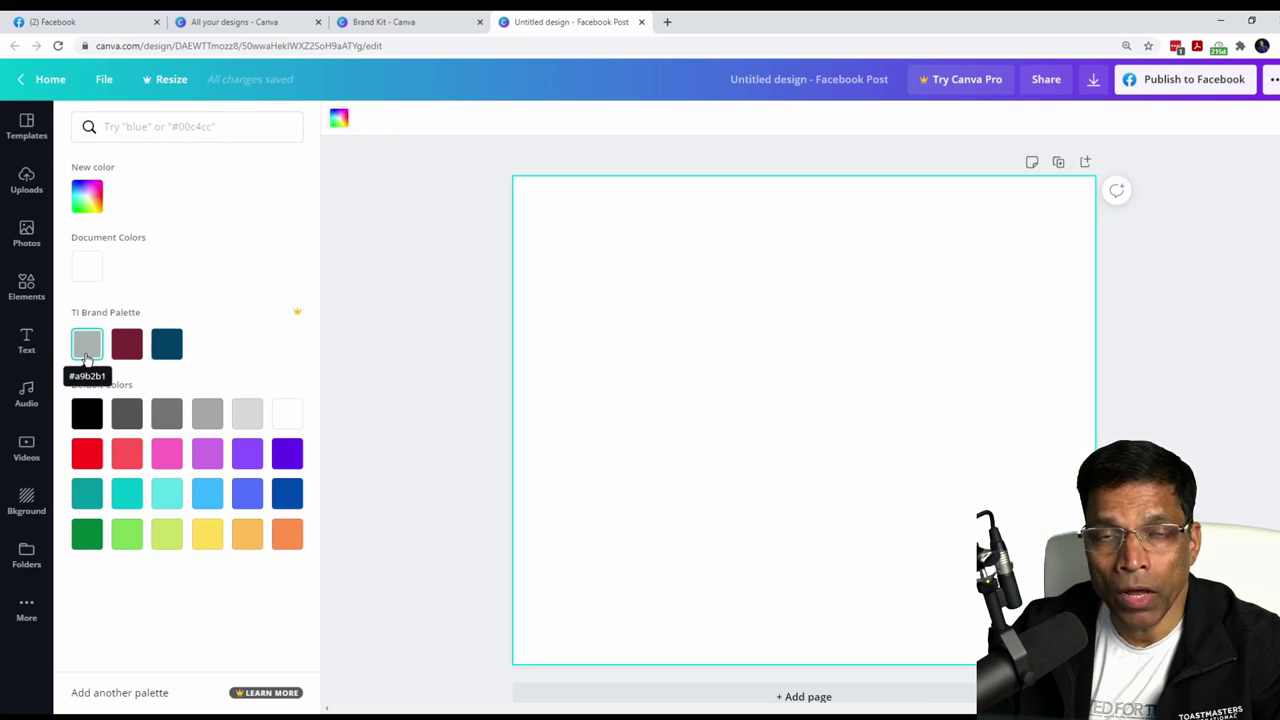
{"action": "left_click", "coordinate": [130, 346]}
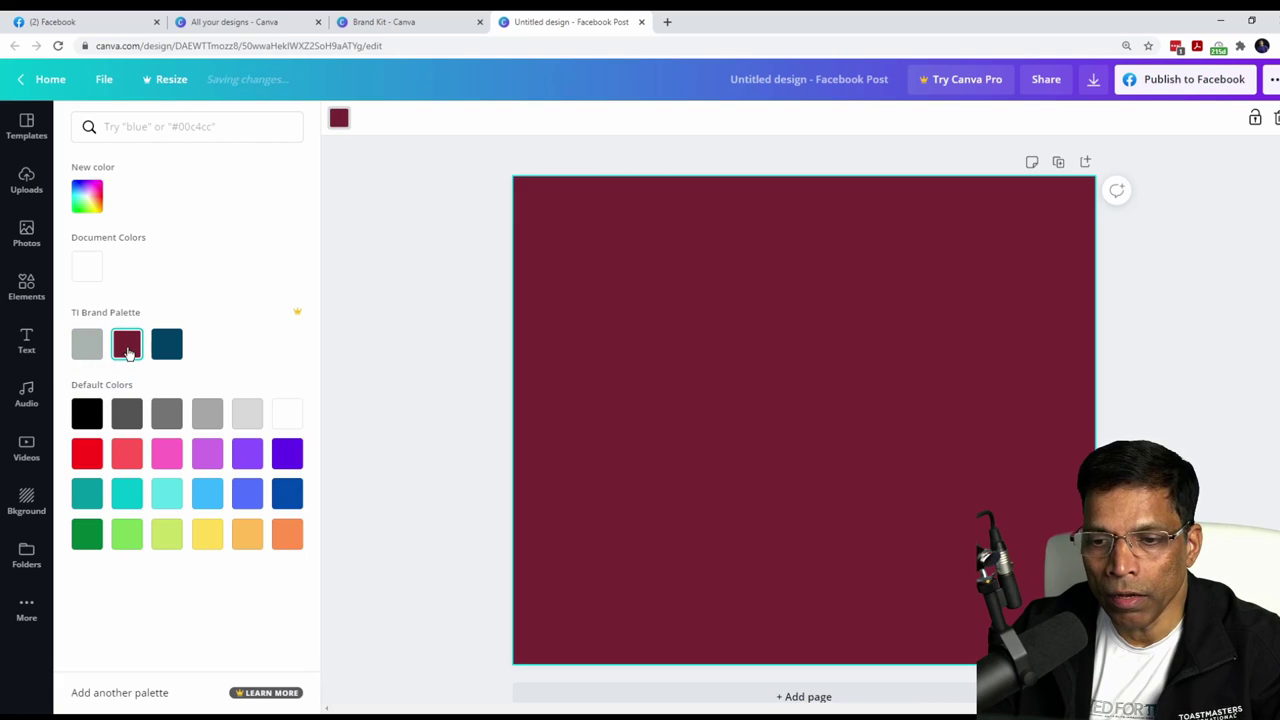
{"action": "left_click", "coordinate": [166, 346]}
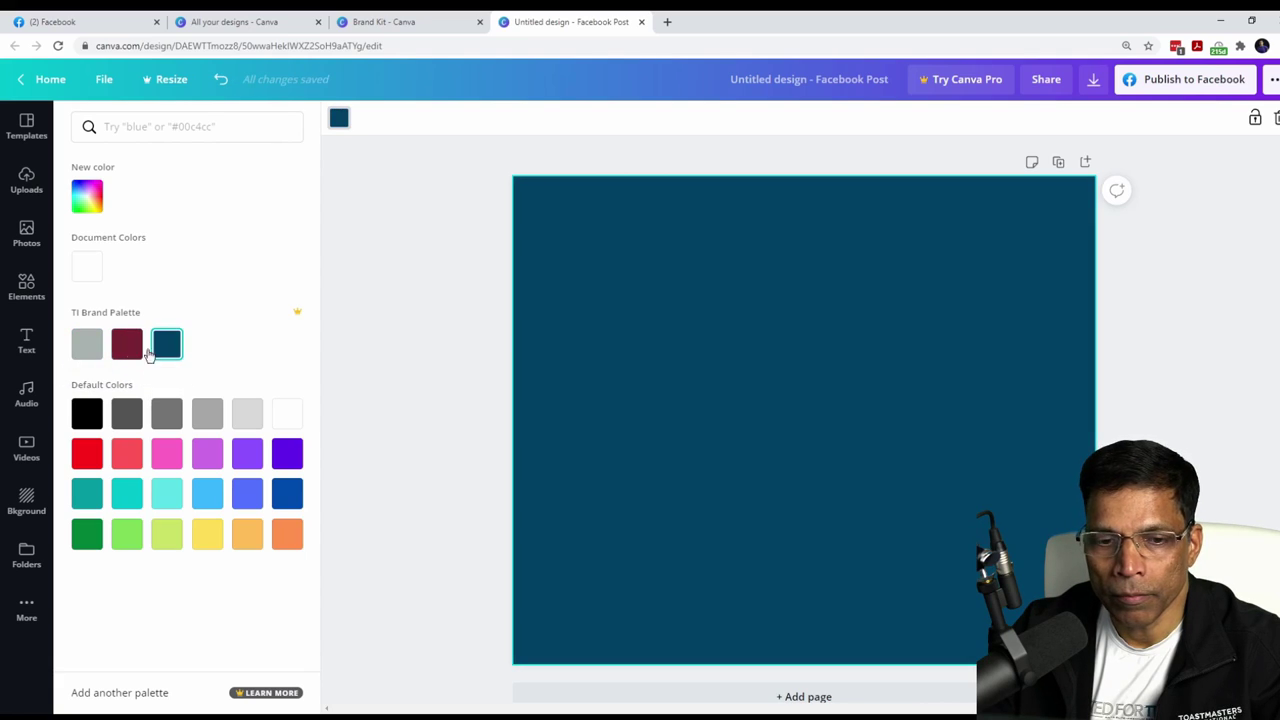
{"action": "left_click", "coordinate": [96, 355]}
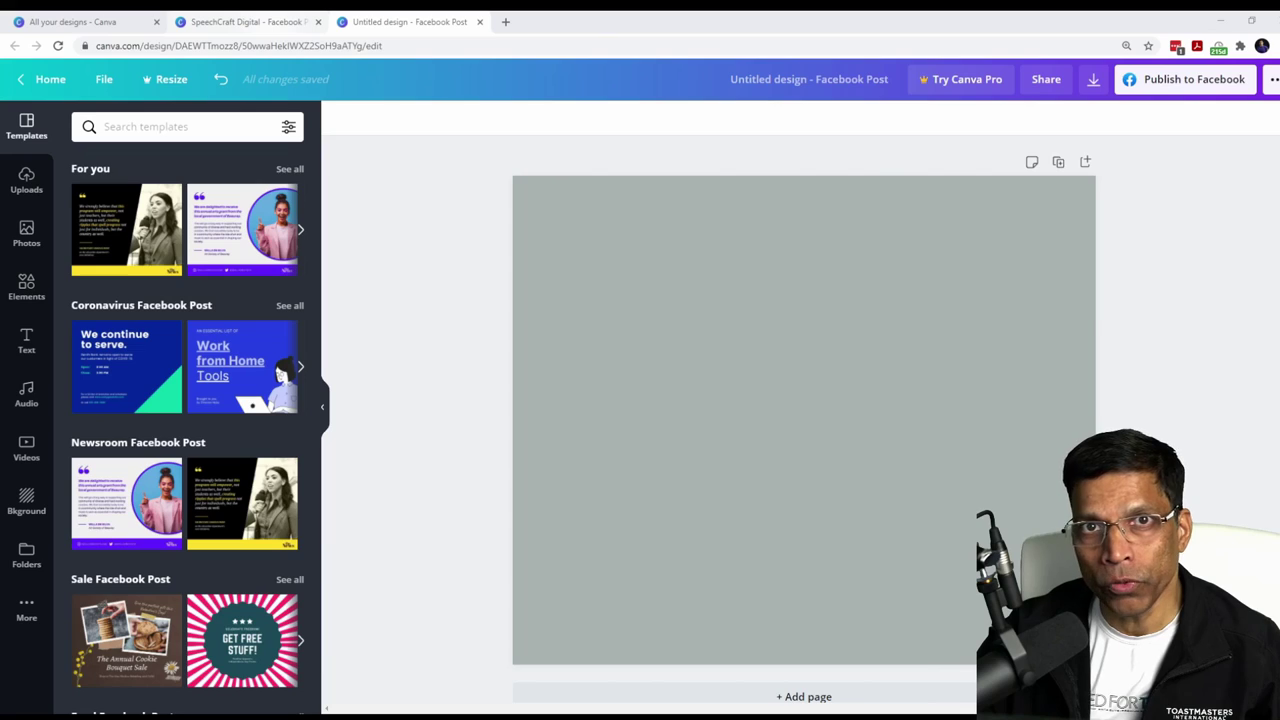
- Glance at the SpeechCraft Digital design for reference, and set the new Facebook Post's page background to white, FFFFFF
{"action": "left_click", "coordinate": [262, 22]}
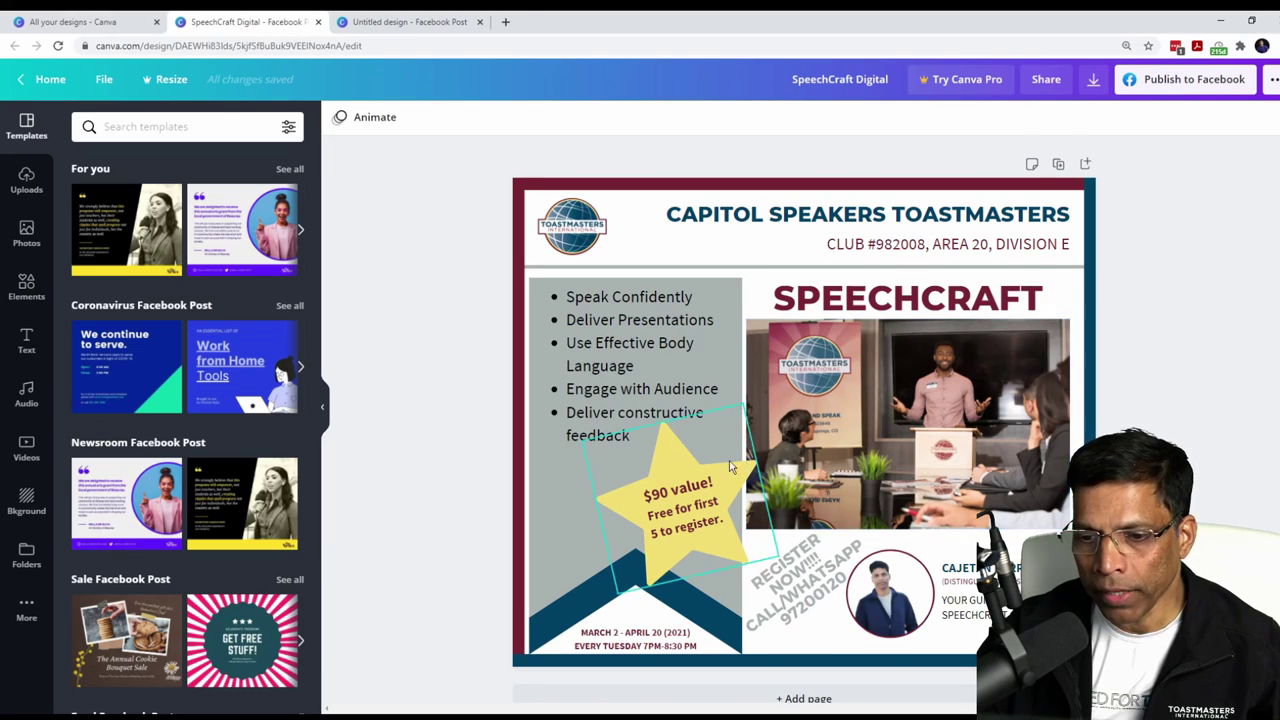
{"action": "left_click", "coordinate": [430, 23]}
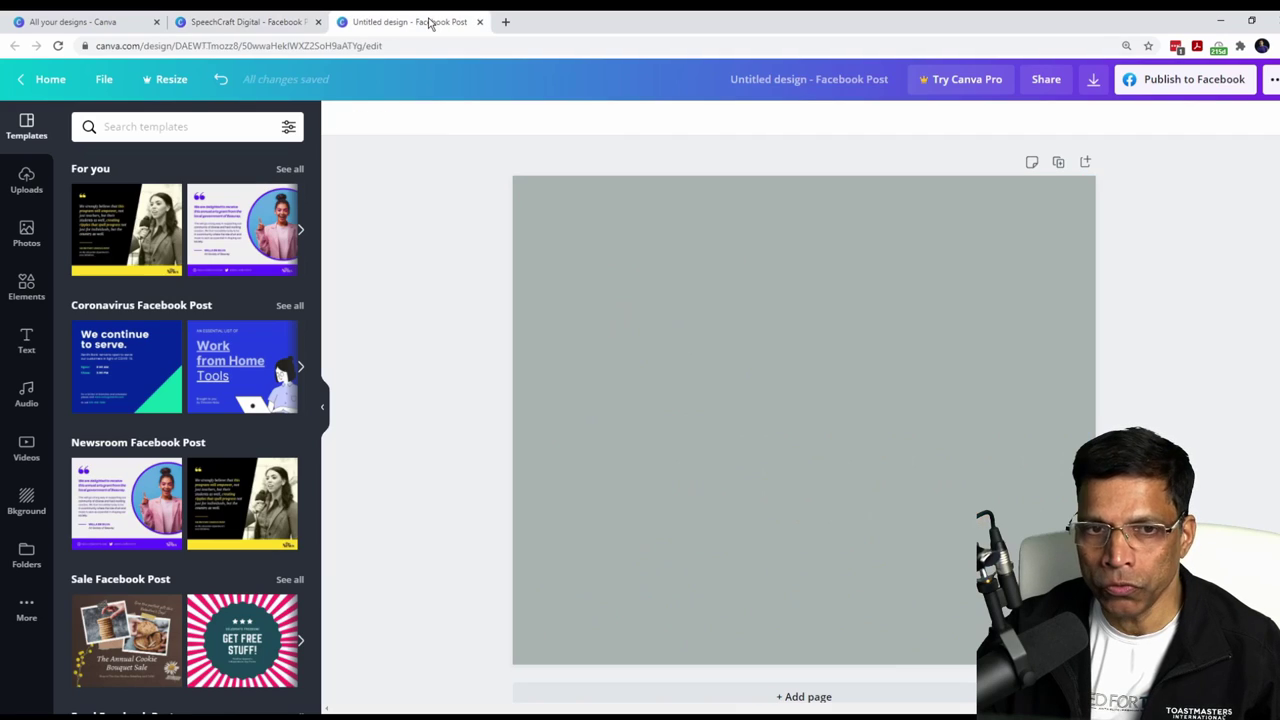
{"action": "left_click", "coordinate": [753, 310]}
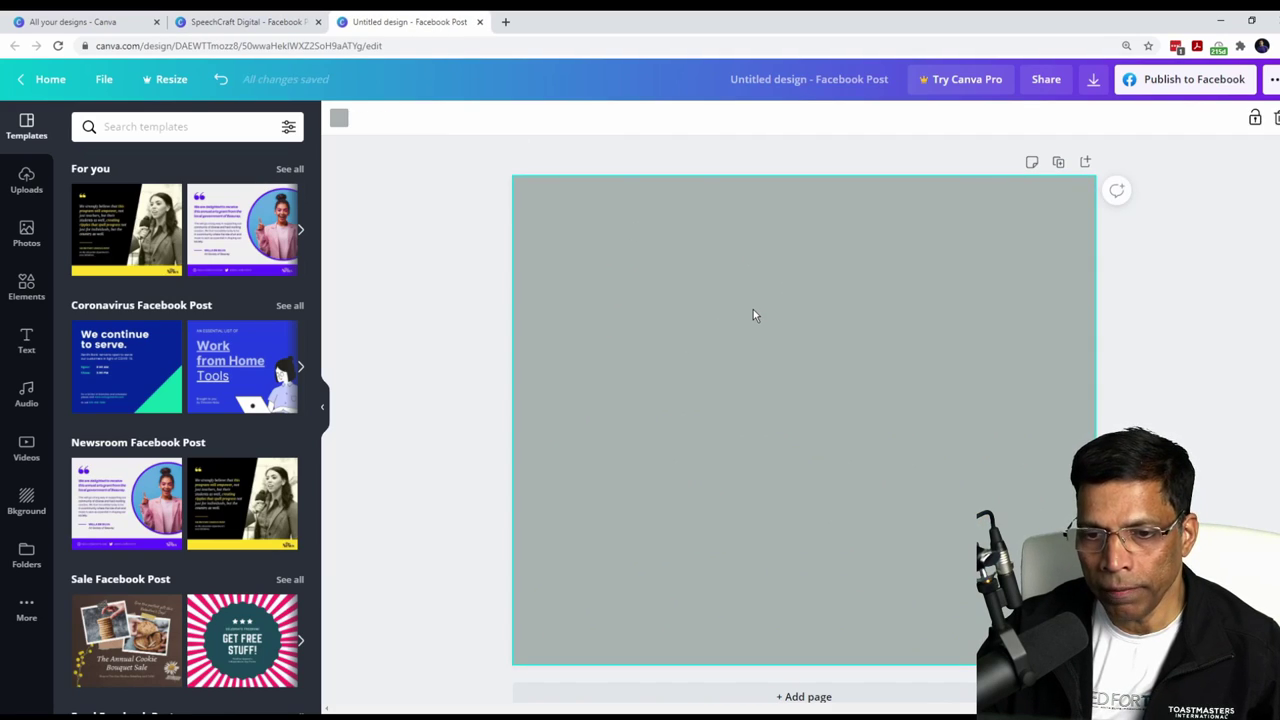
{"action": "left_click", "coordinate": [340, 120]}
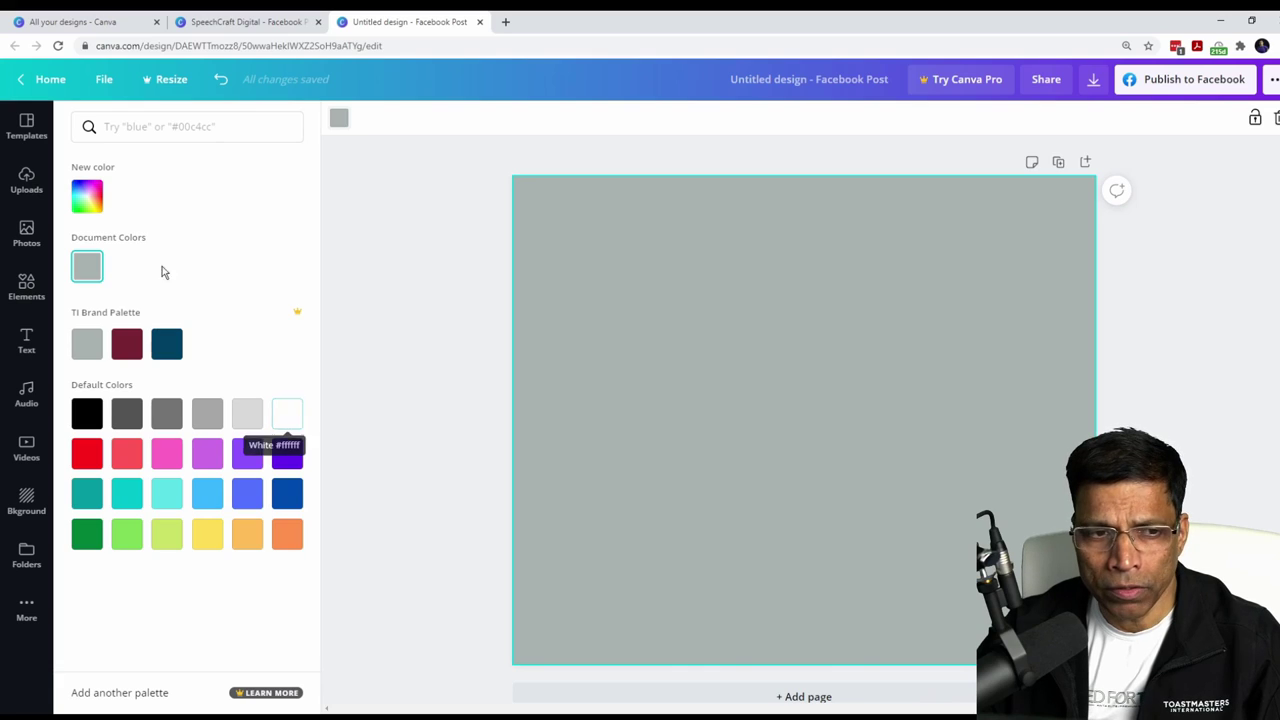
{"action": "left_click", "coordinate": [128, 126]}
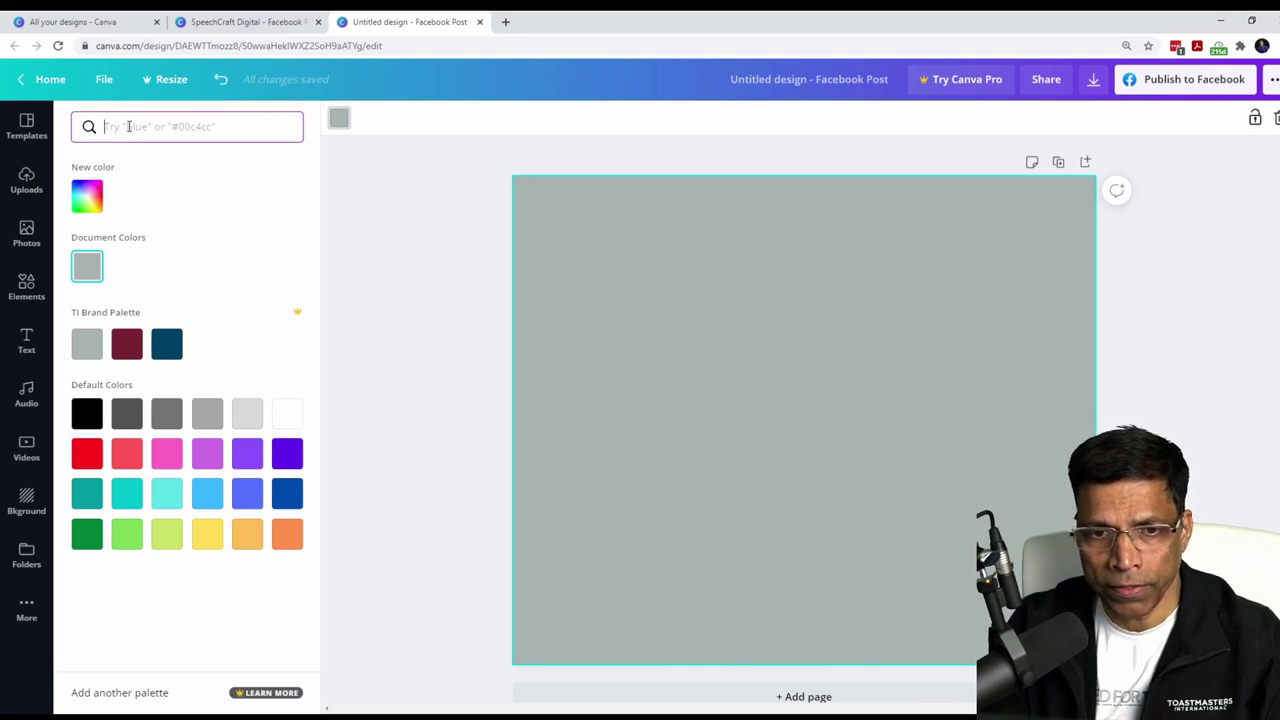
{"action": "type", "text": "FFFFFF"}
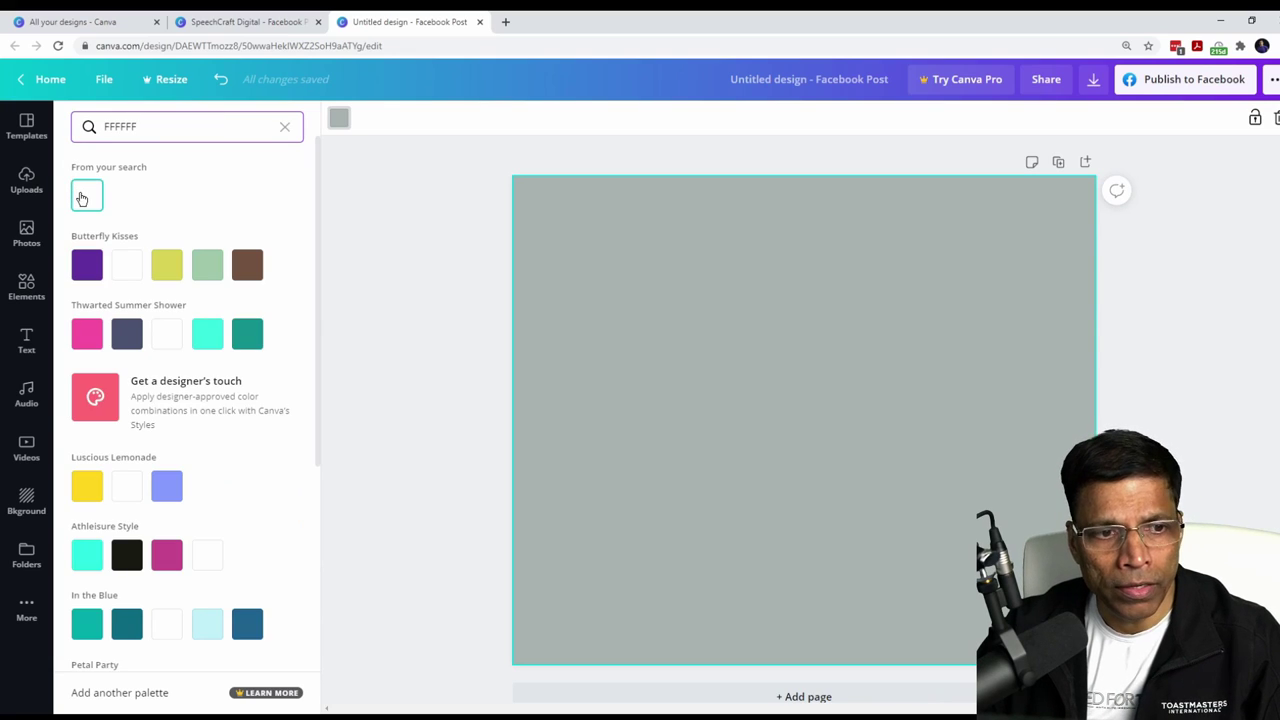
{"action": "left_click", "coordinate": [82, 198]}
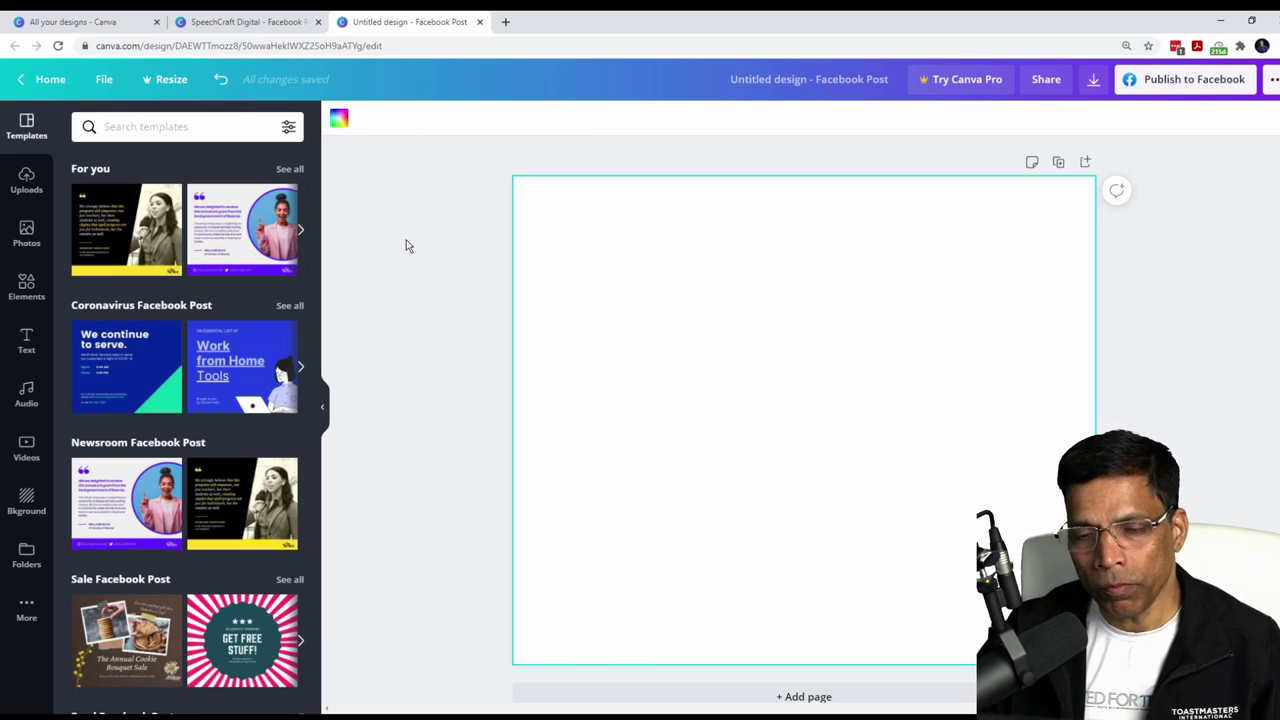
- Check the club name in the SpeechCraft design and add the heading "CAPITOL SPEAKERS TOASTMASTERS" to the new post
{"action": "key", "text": "ctrl+shift+Tab"}
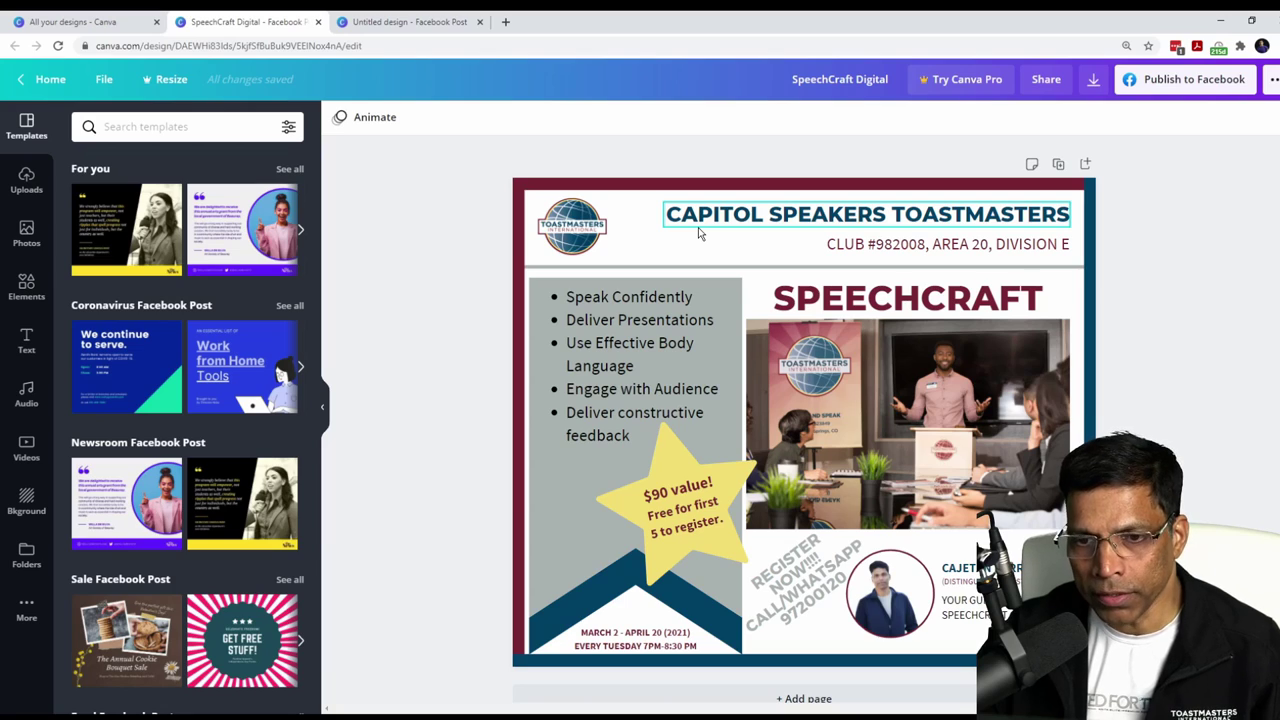
{"action": "left_click", "coordinate": [420, 22]}
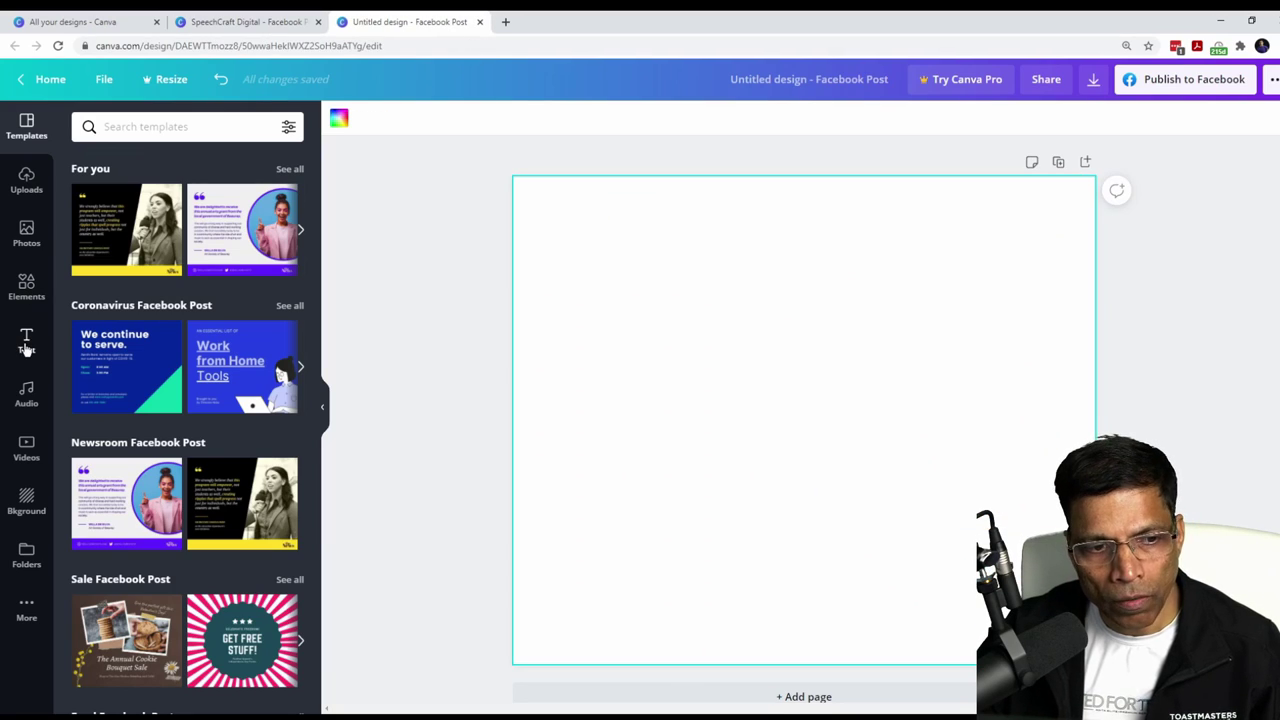
{"action": "left_click", "coordinate": [26, 342]}
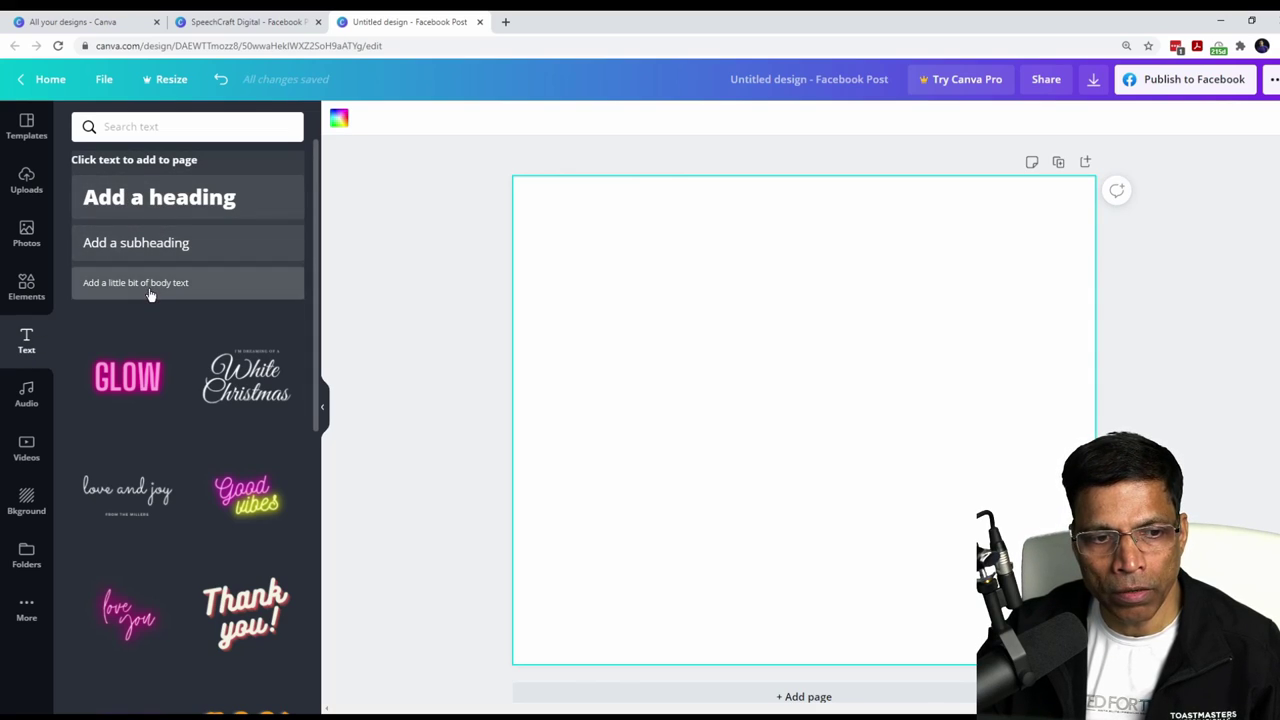
{"action": "left_click", "coordinate": [154, 205]}
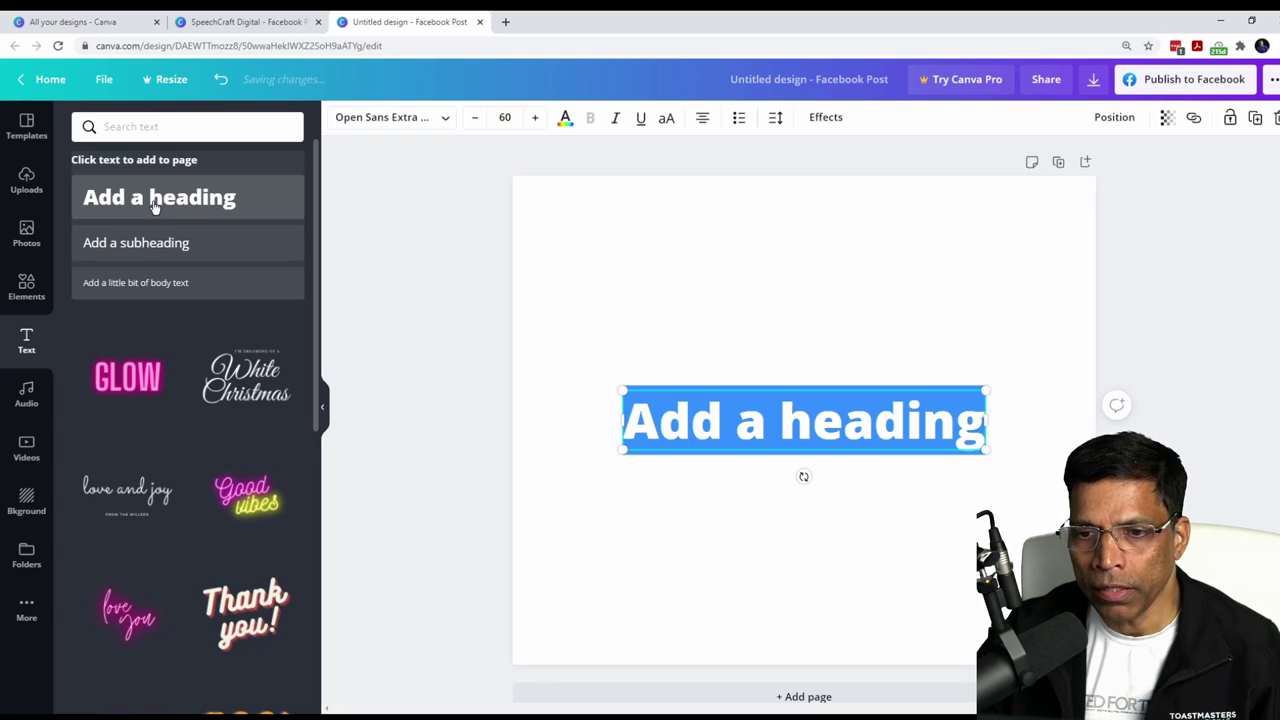
{"action": "type", "text": "CAPITOL SPEAKERS TOASTMASTERS"}
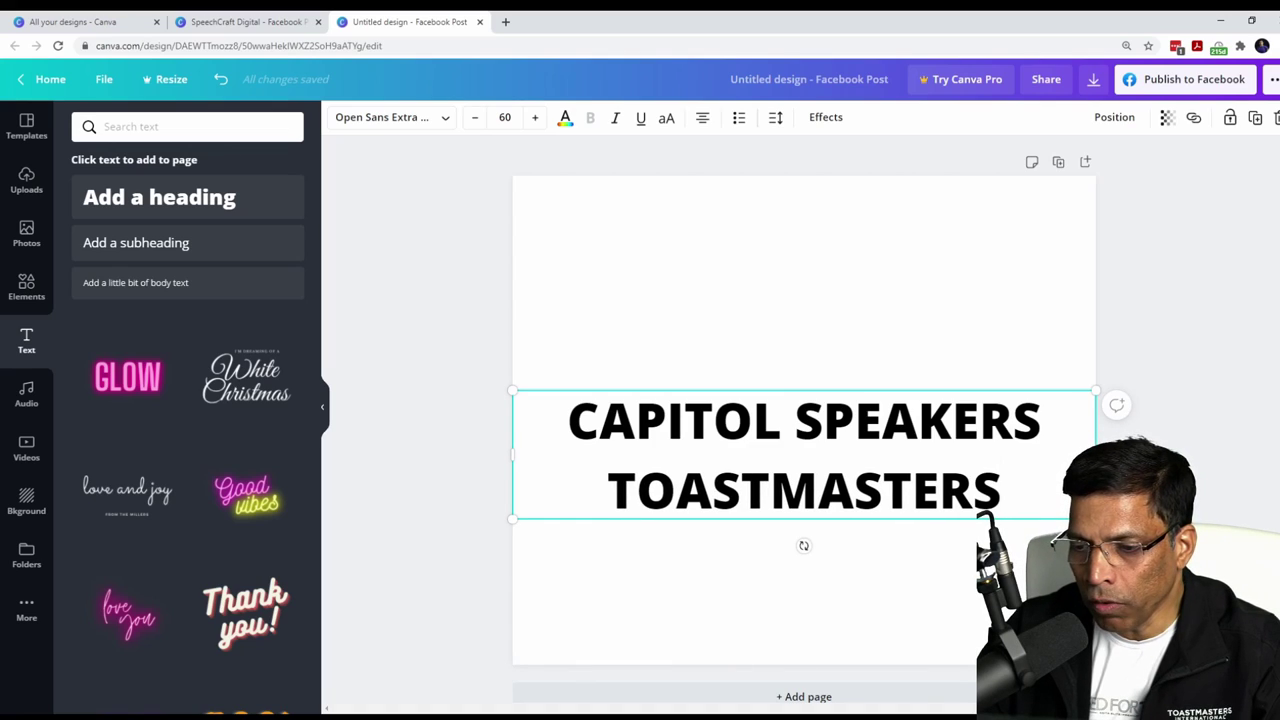
- Shrink the heading to font size 25 on a single line and move it to the page's upper right area
{"action": "left_click_drag", "start_coordinate": [1095, 518], "coordinate": [776, 405]}
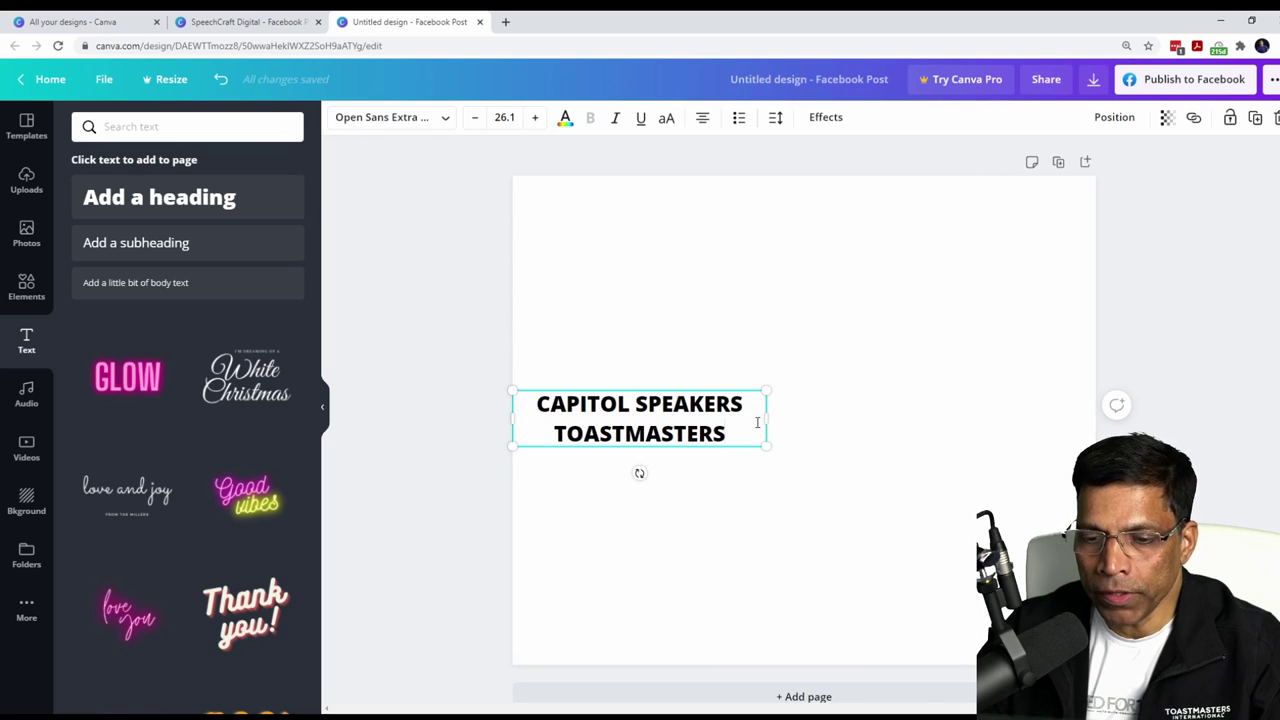
{"action": "left_click_drag", "start_coordinate": [767, 420], "coordinate": [976, 421]}
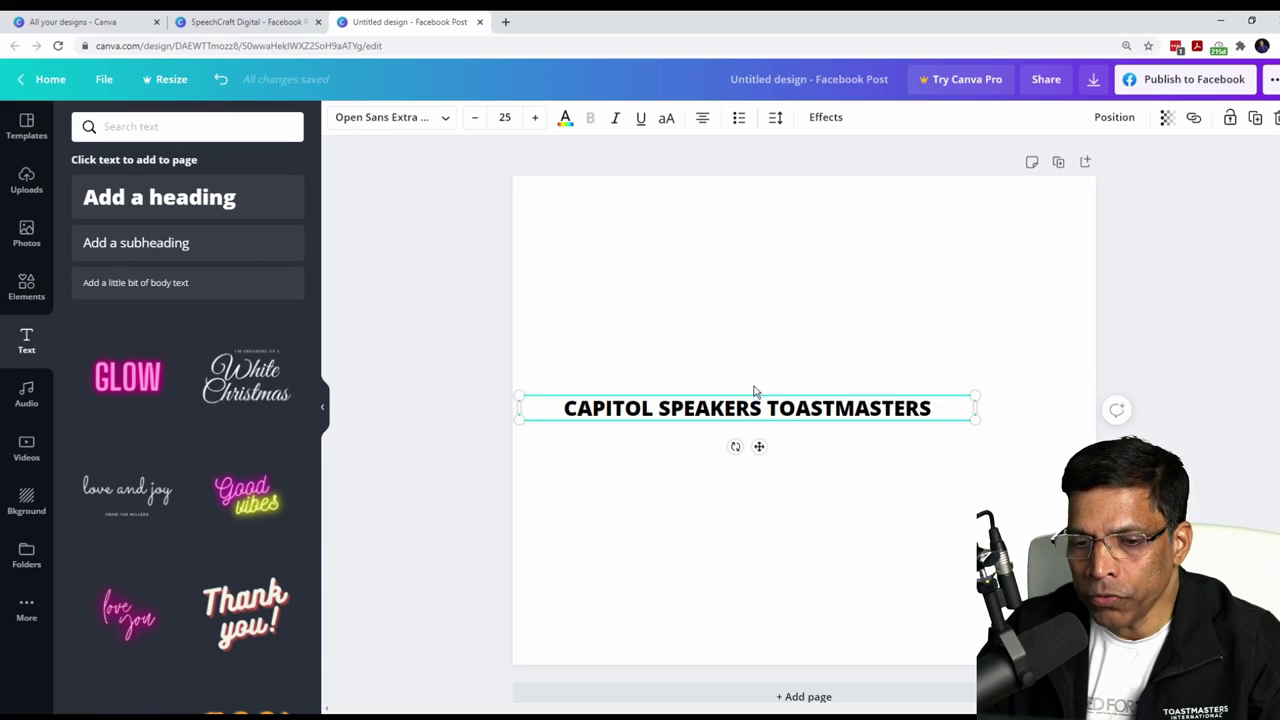
{"action": "left_click_drag", "start_coordinate": [751, 395], "coordinate": [852, 205]}
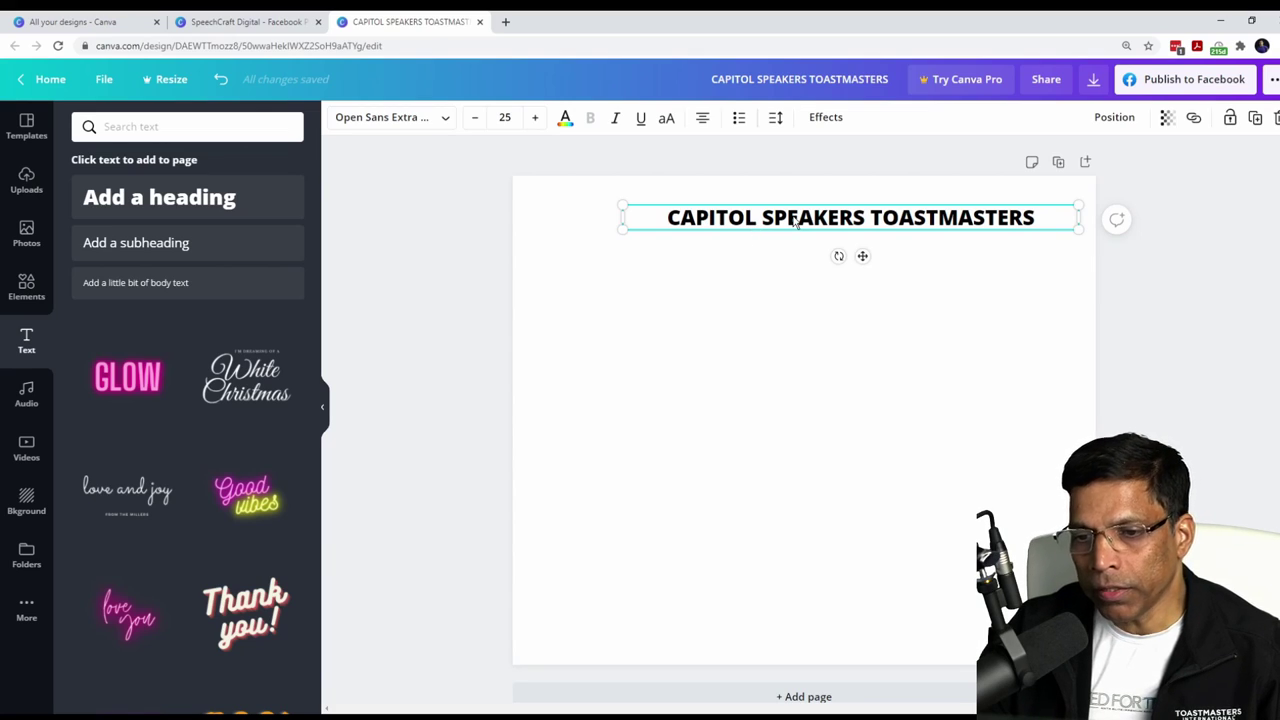
- Set the club name heading's font to Montserrat Extra-Bold and its size to 28
{"action": "left_click", "coordinate": [446, 118]}
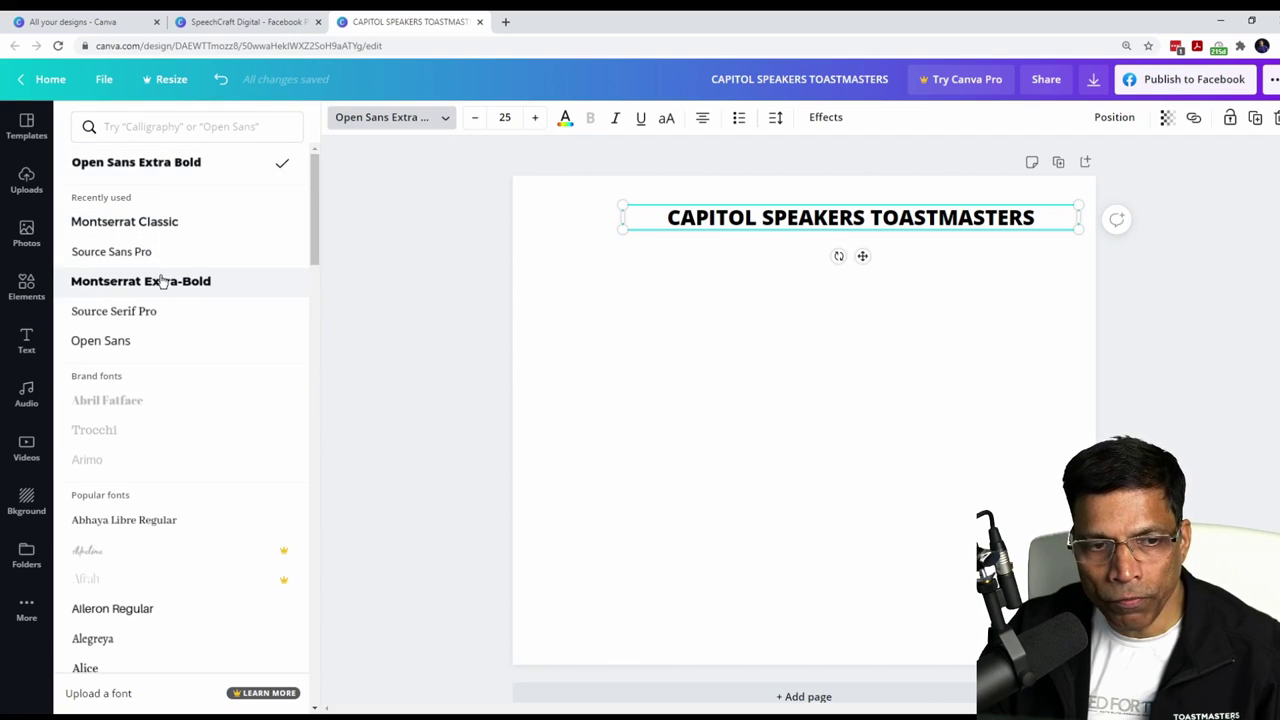
{"action": "left_click", "coordinate": [137, 127]}
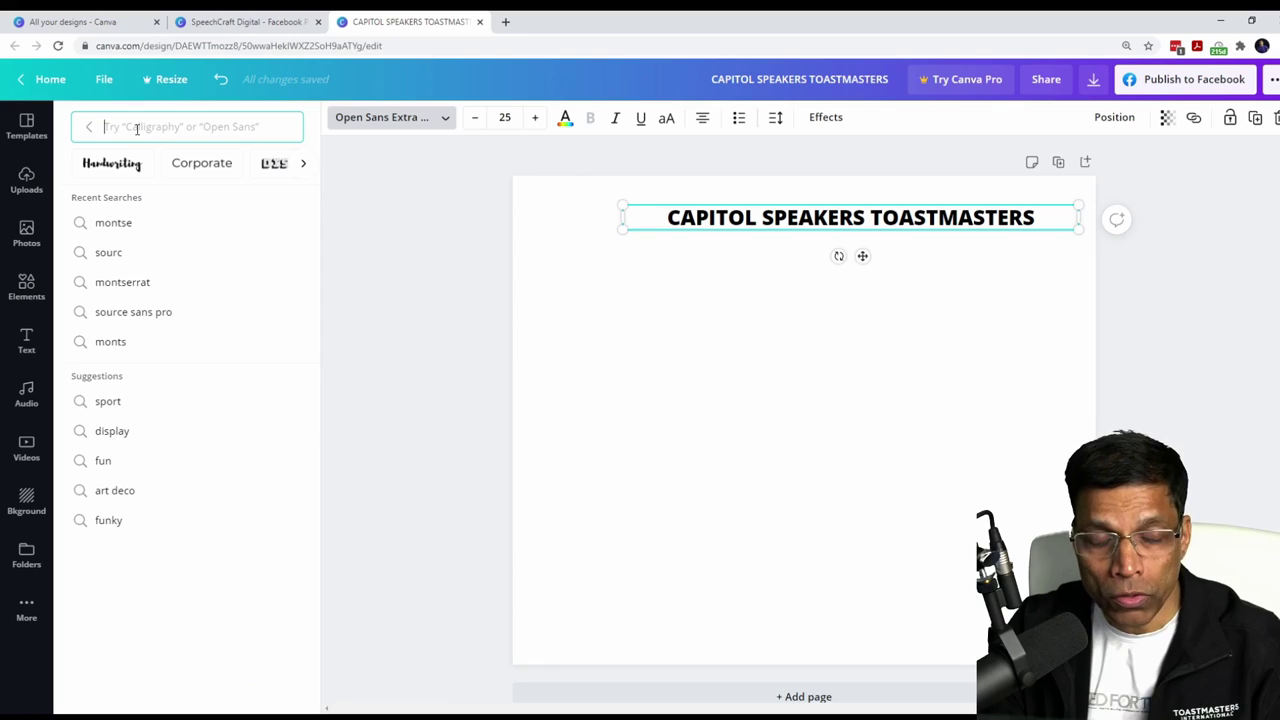
{"action": "type", "text": "mo"}
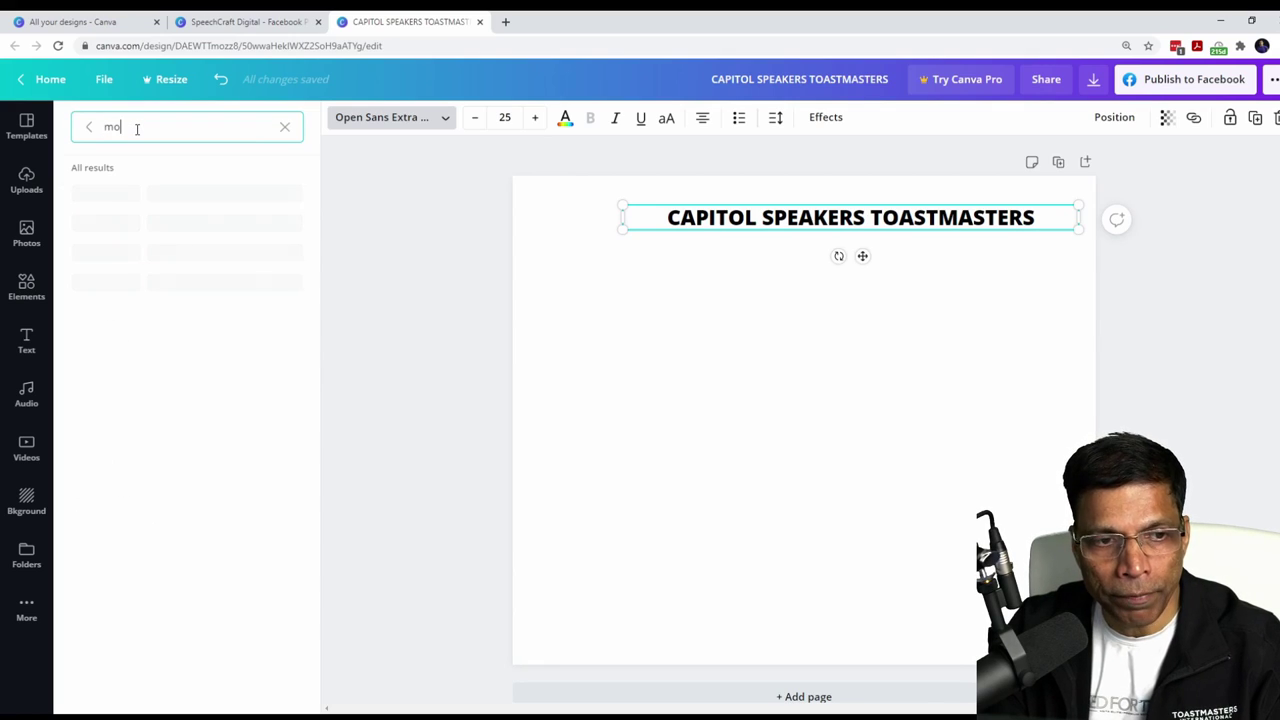
{"action": "type", "text": "ntserrat"}
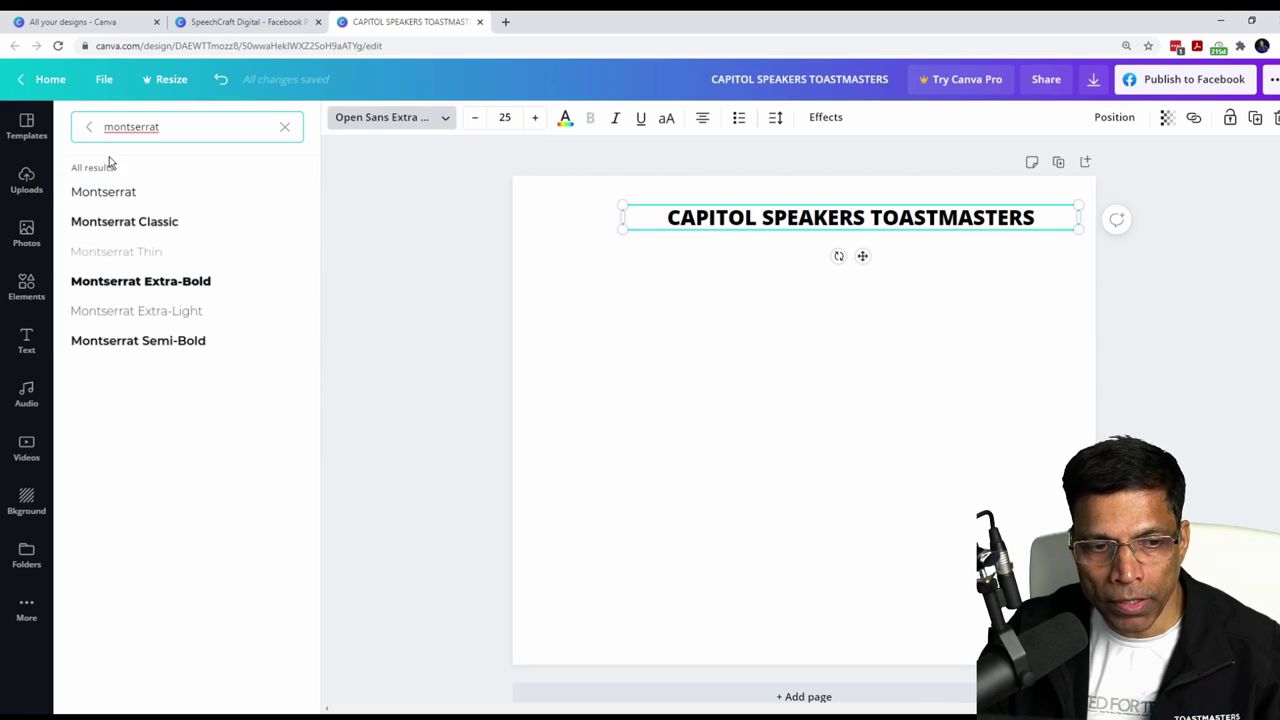
{"action": "left_click", "coordinate": [115, 284]}
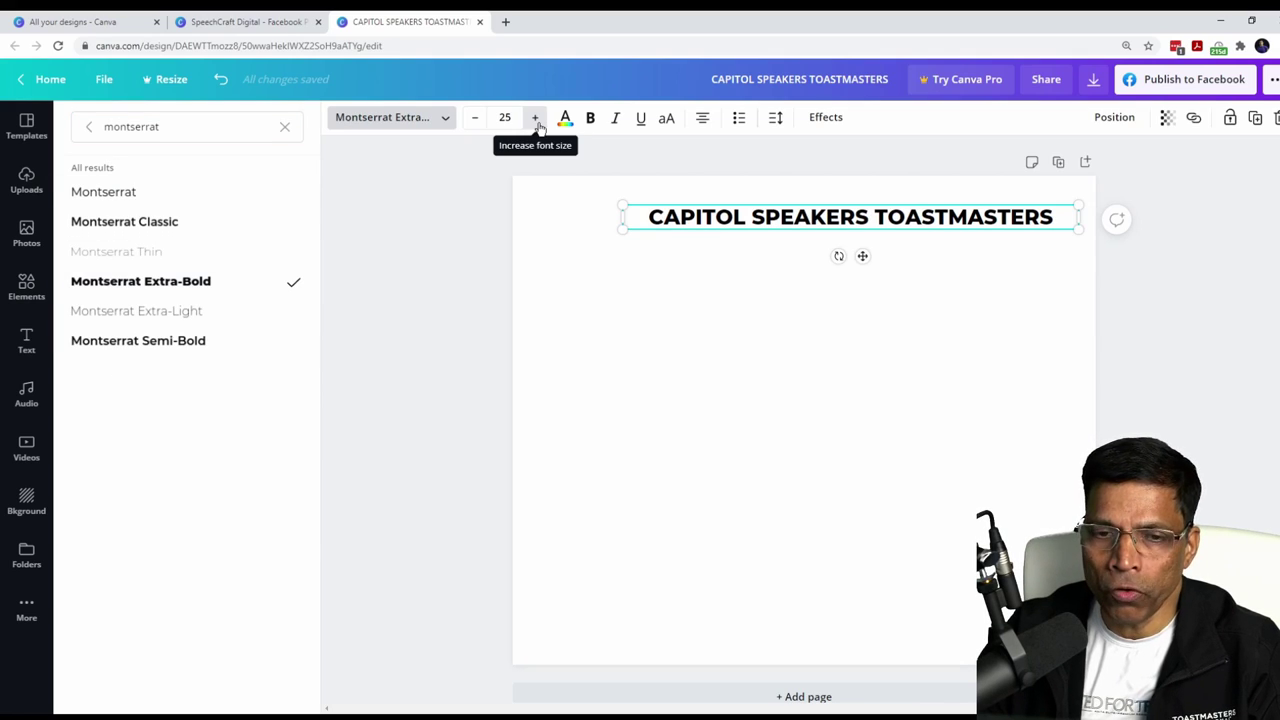
{"action": "left_click", "coordinate": [535, 118]}
{"action": "left_click", "coordinate": [535, 118]}
{"action": "left_click", "coordinate": [535, 118]}
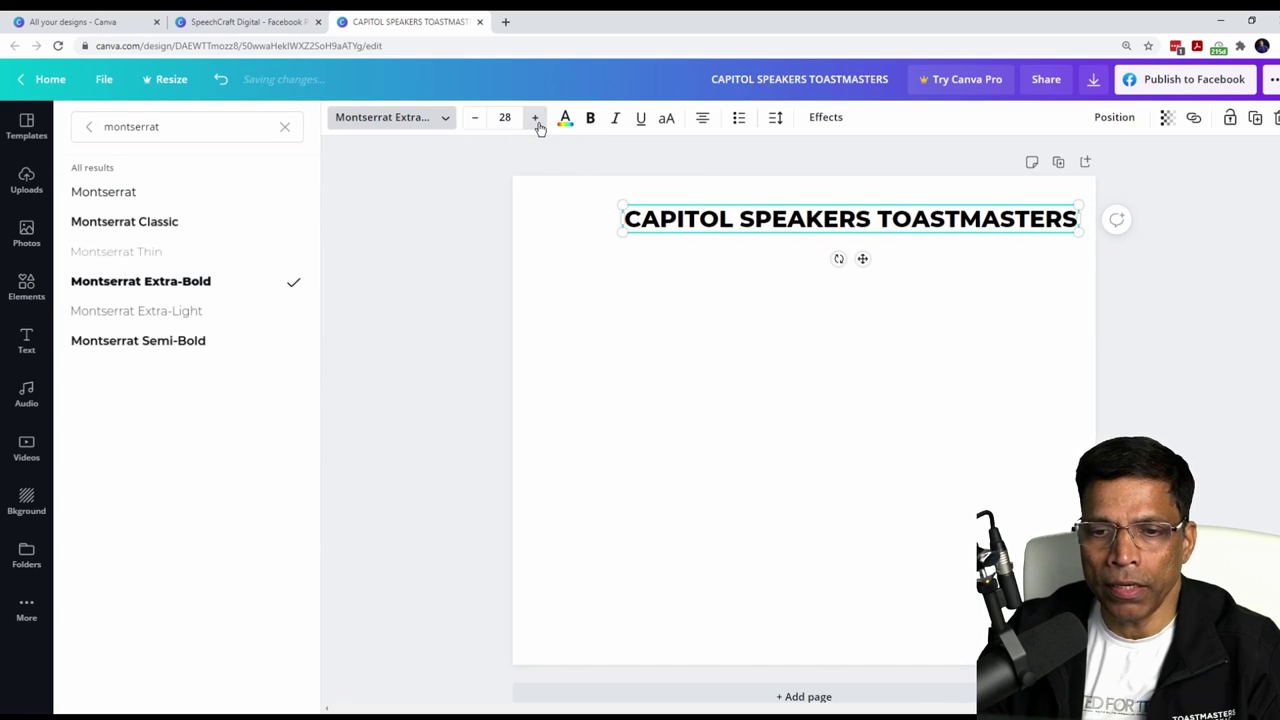
- Reduce the club name heading's font size to 25
{"action": "left_click", "coordinate": [476, 120]}
{"action": "left_click", "coordinate": [476, 120]}
{"action": "left_click", "coordinate": [476, 120]}
{"action": "left_click", "coordinate": [476, 120]}
{"action": "left_click", "coordinate": [476, 120]}
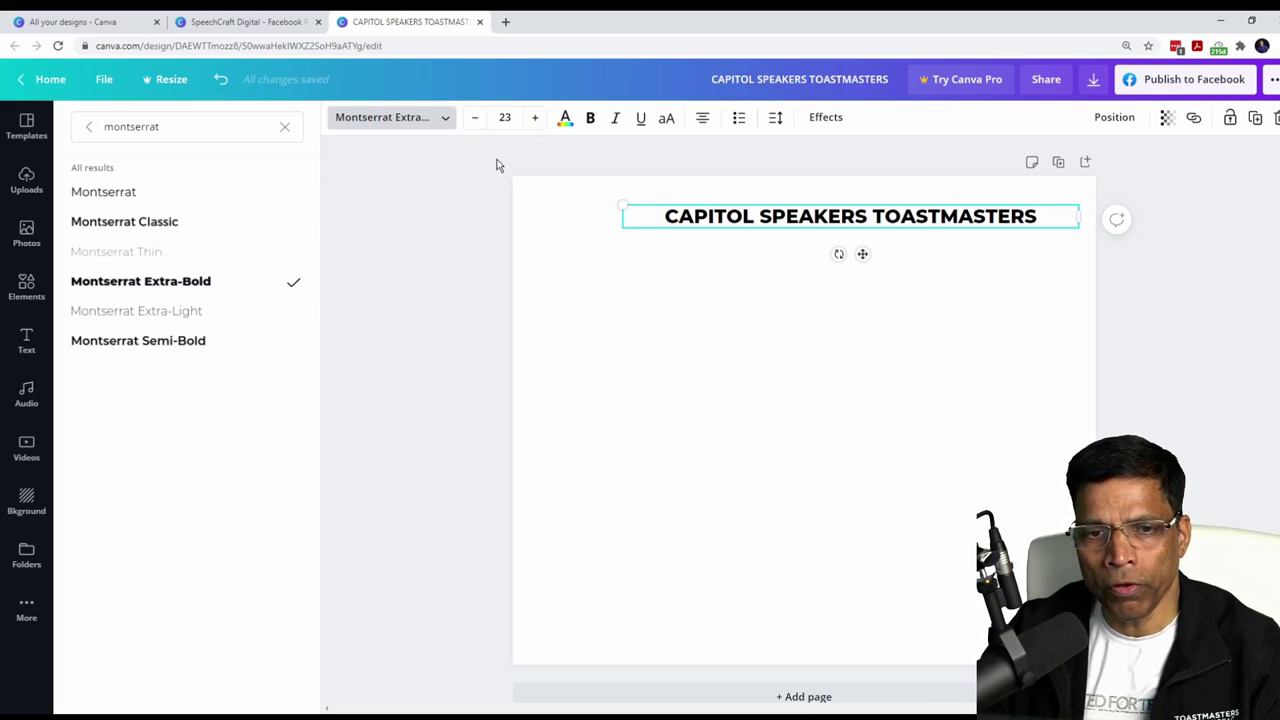
{"action": "left_click", "coordinate": [505, 117]}
{"action": "type", "text": "25"}
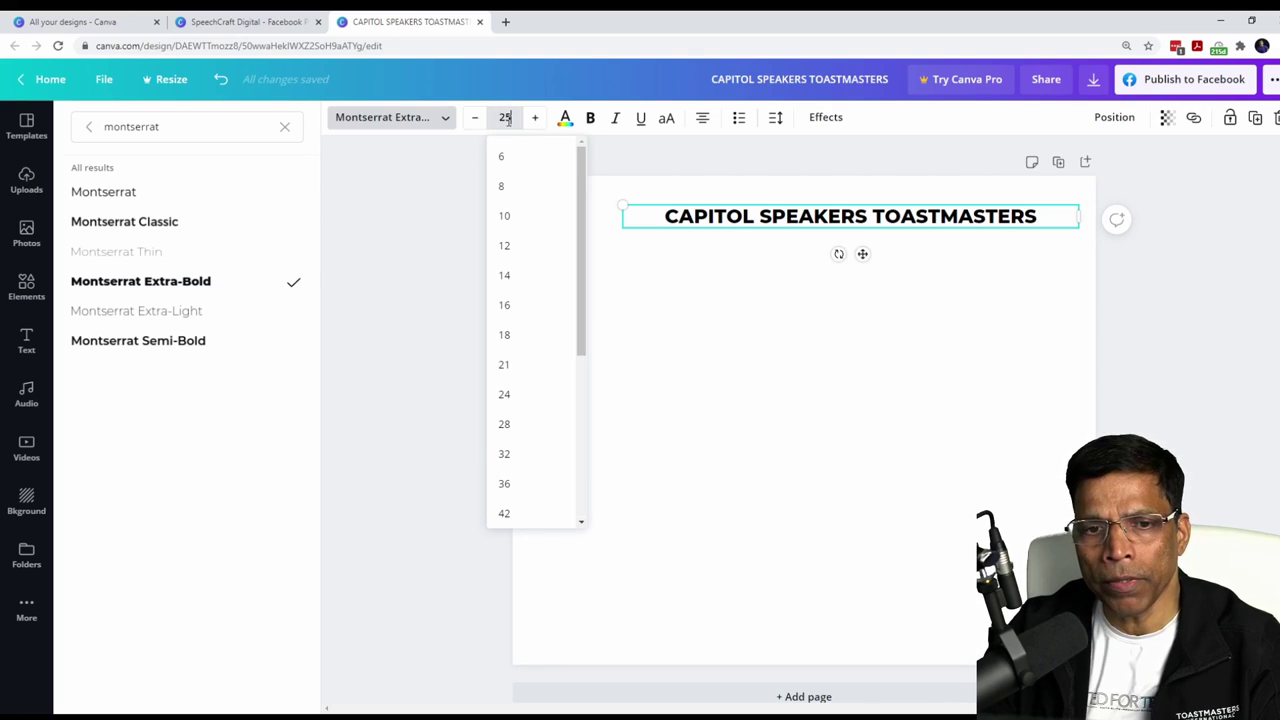
{"action": "key", "text": "Return"}
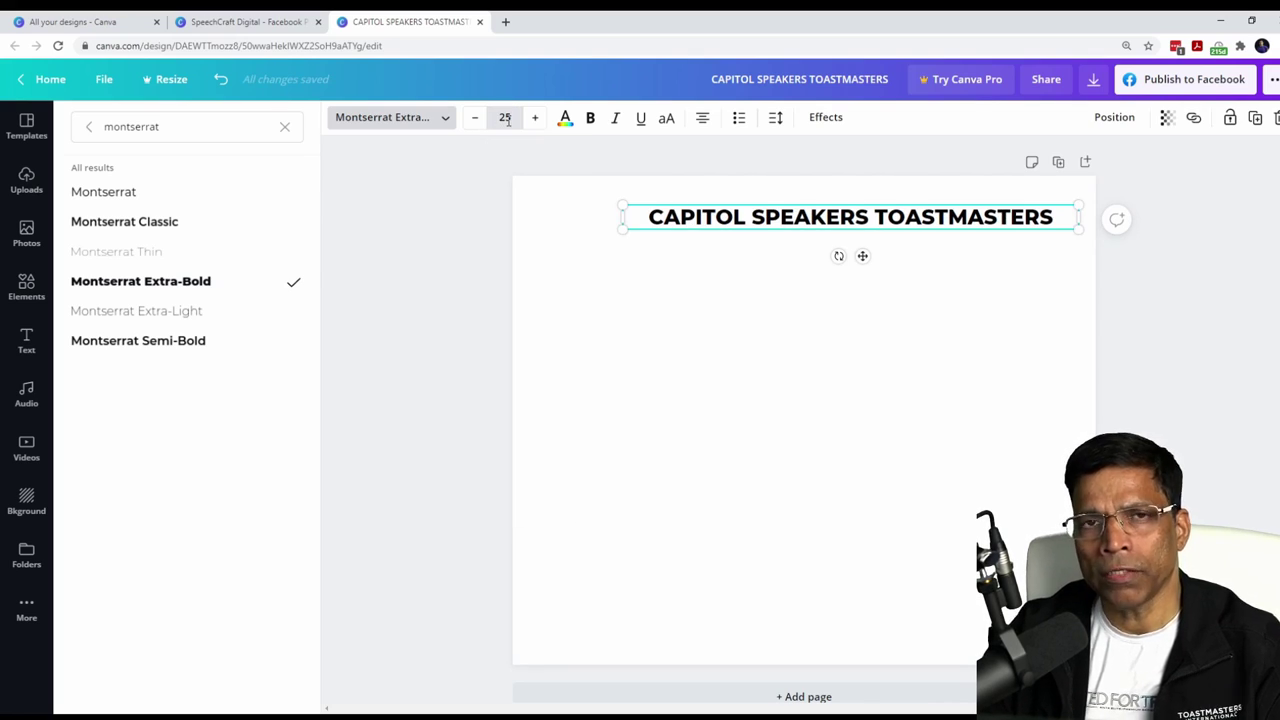
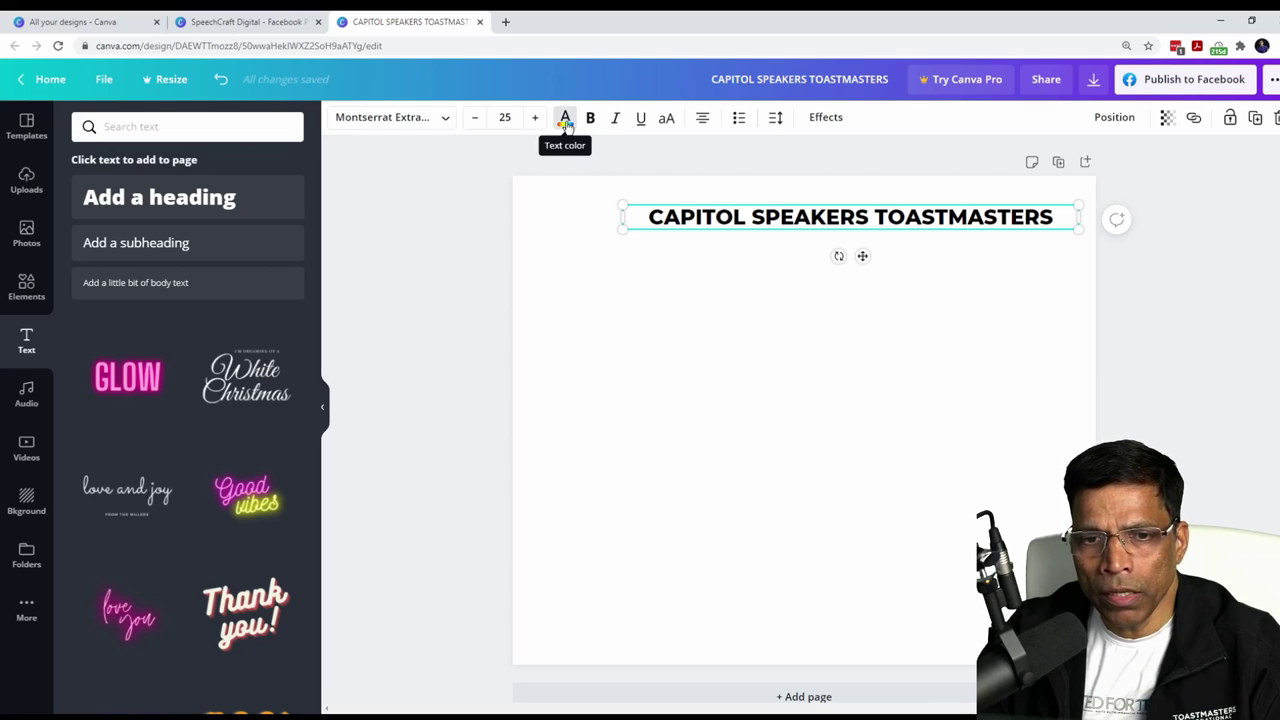
- Colour the club name heading with the TI Brand Palette blue, #004165
{"action": "left_click", "coordinate": [565, 120]}
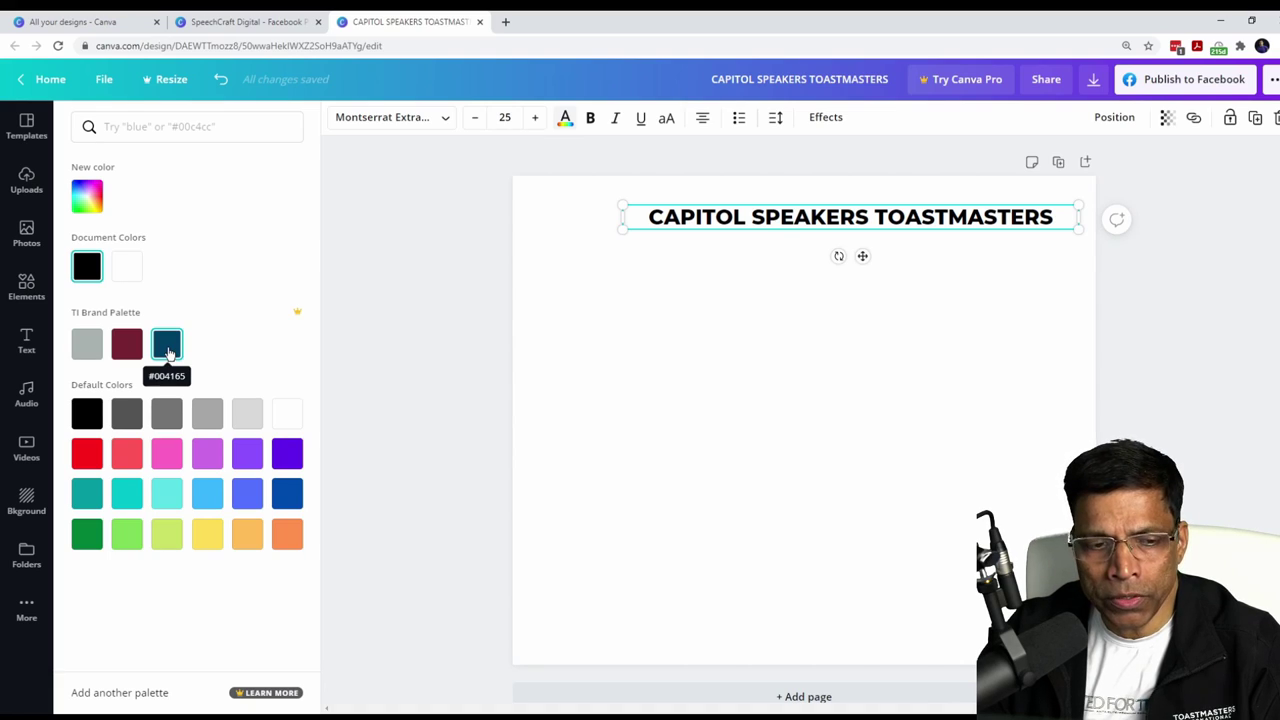
{"action": "left_click", "coordinate": [168, 348]}
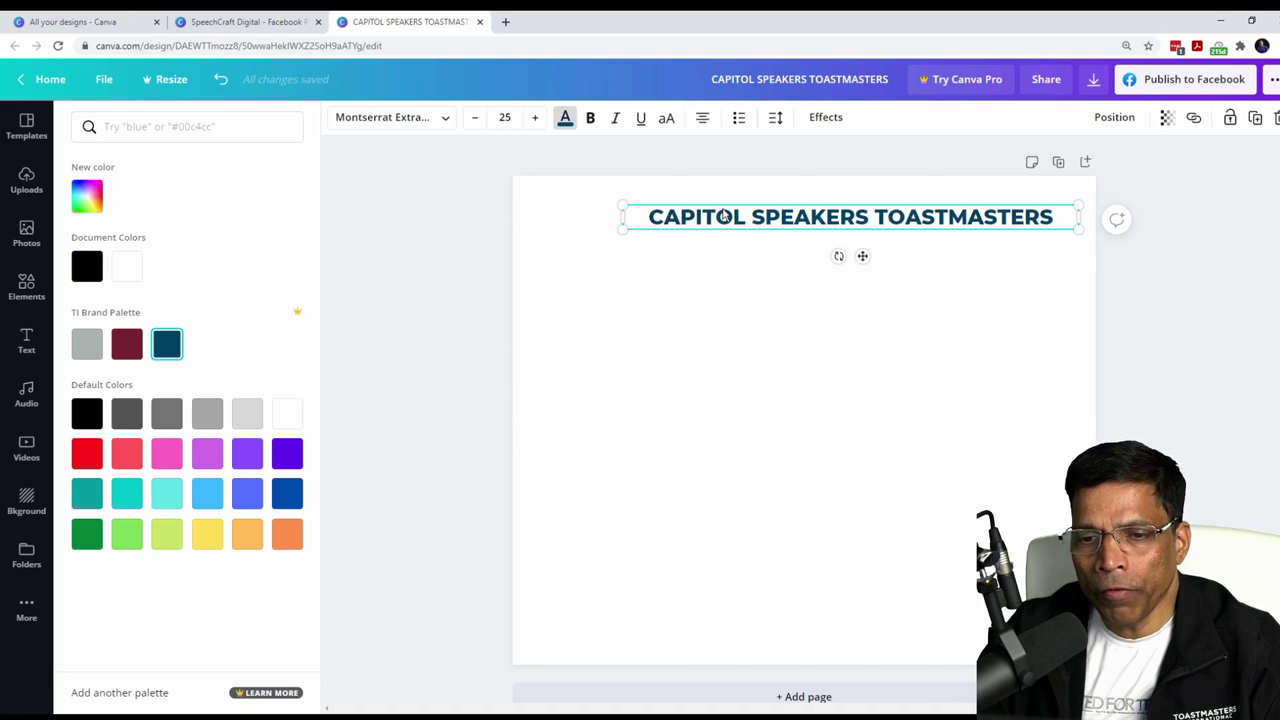
{"action": "left_click", "coordinate": [591, 119]}
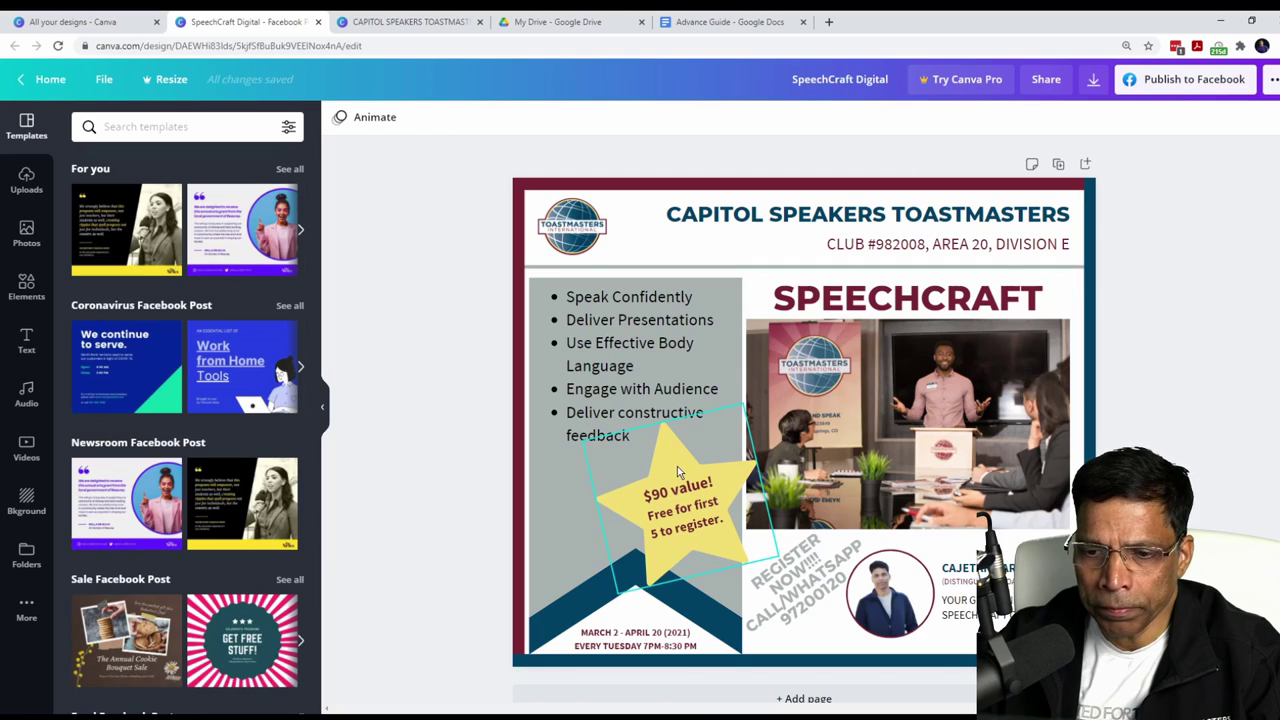
- Return from the SpeechCraft reference to the new post and add the L-shaped corner border from the Shapes elements
{"action": "key", "text": "ctrl+Tab"}
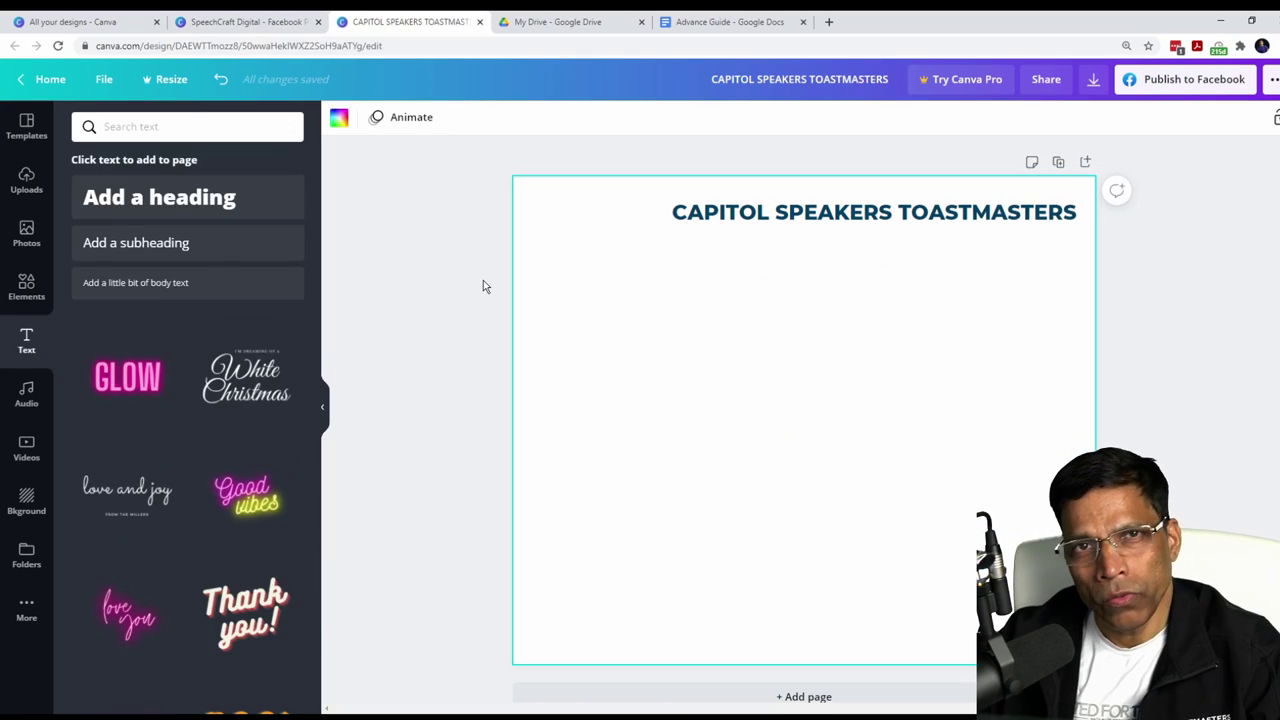
{"action": "left_click", "coordinate": [24, 287]}
{"action": "scroll", "coordinate": [206, 272], "scroll_direction": "down", "scroll_amount": 2}
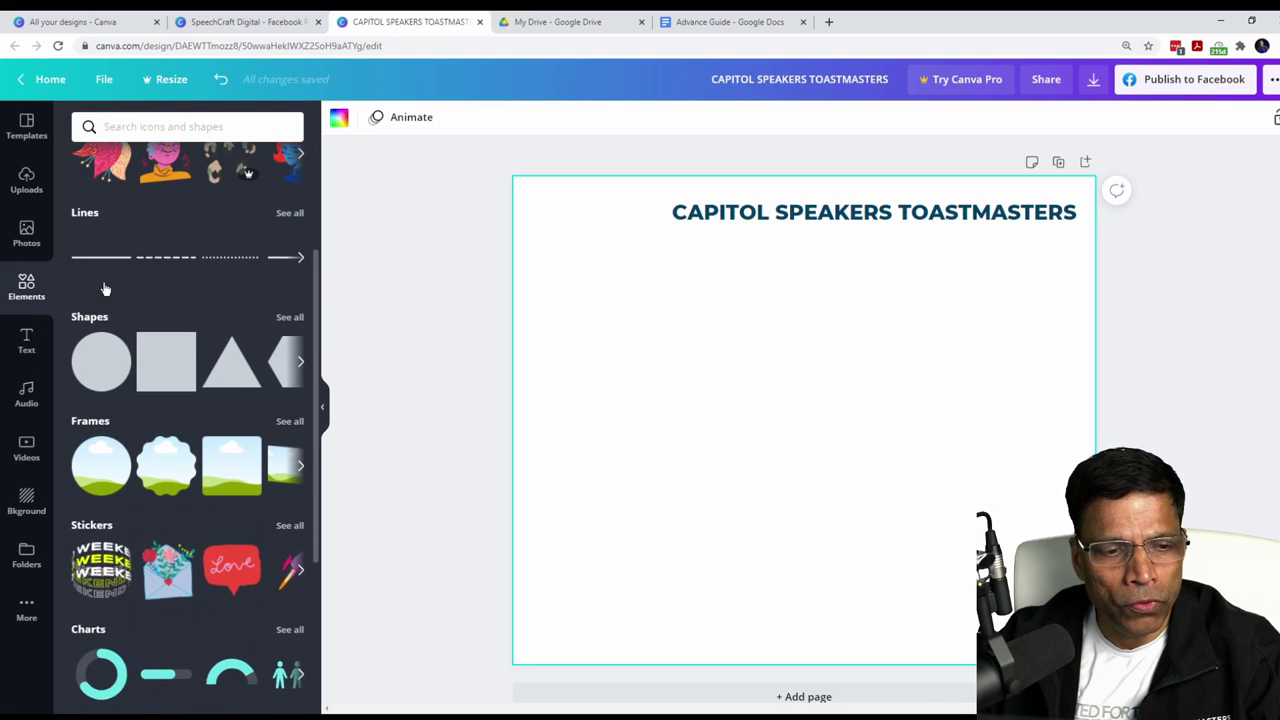
{"action": "left_click", "coordinate": [288, 318]}
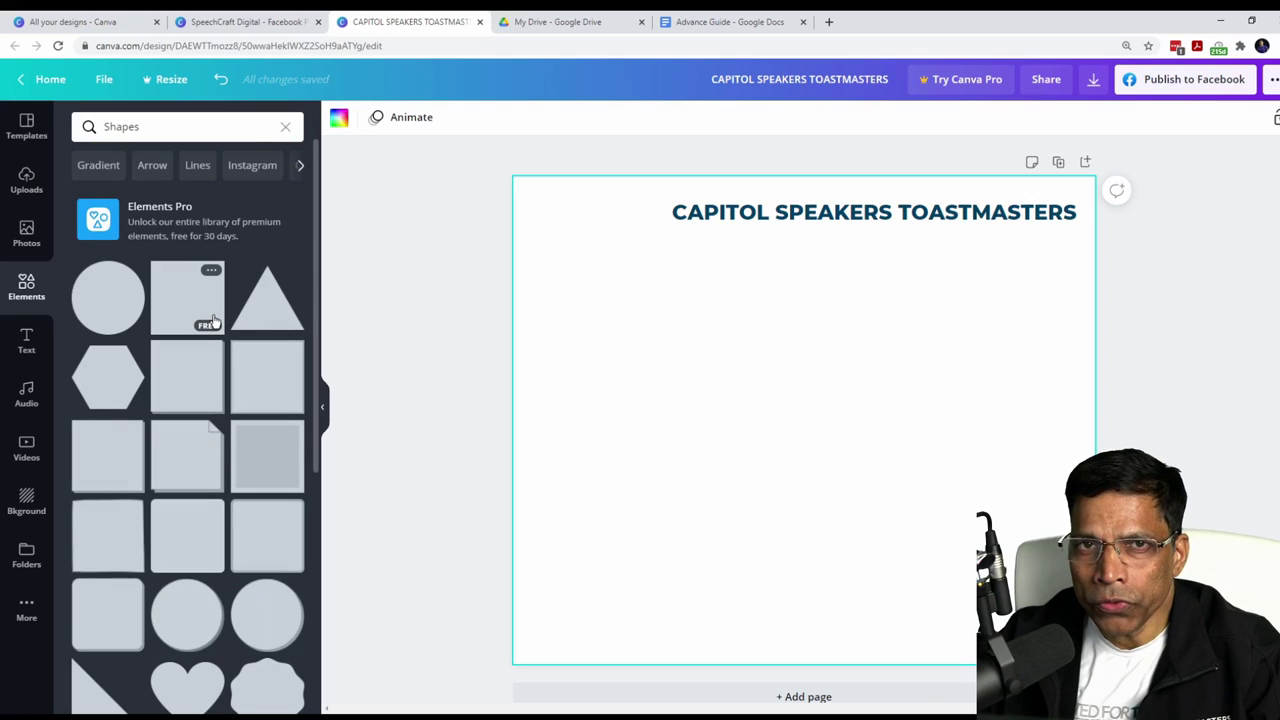
{"action": "scroll", "coordinate": [208, 320], "scroll_direction": "down", "scroll_amount": 5}
{"action": "scroll", "coordinate": [210, 330], "scroll_direction": "down", "scroll_amount": 2}
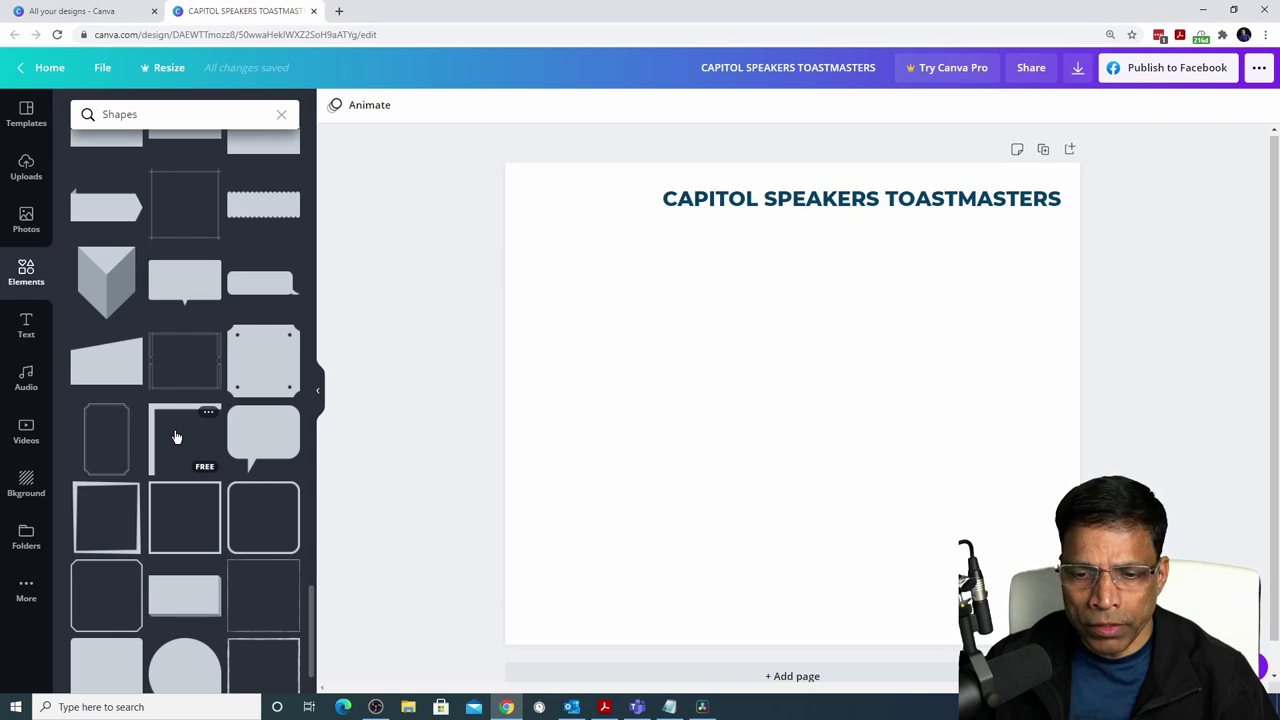
{"action": "left_click", "coordinate": [175, 437]}
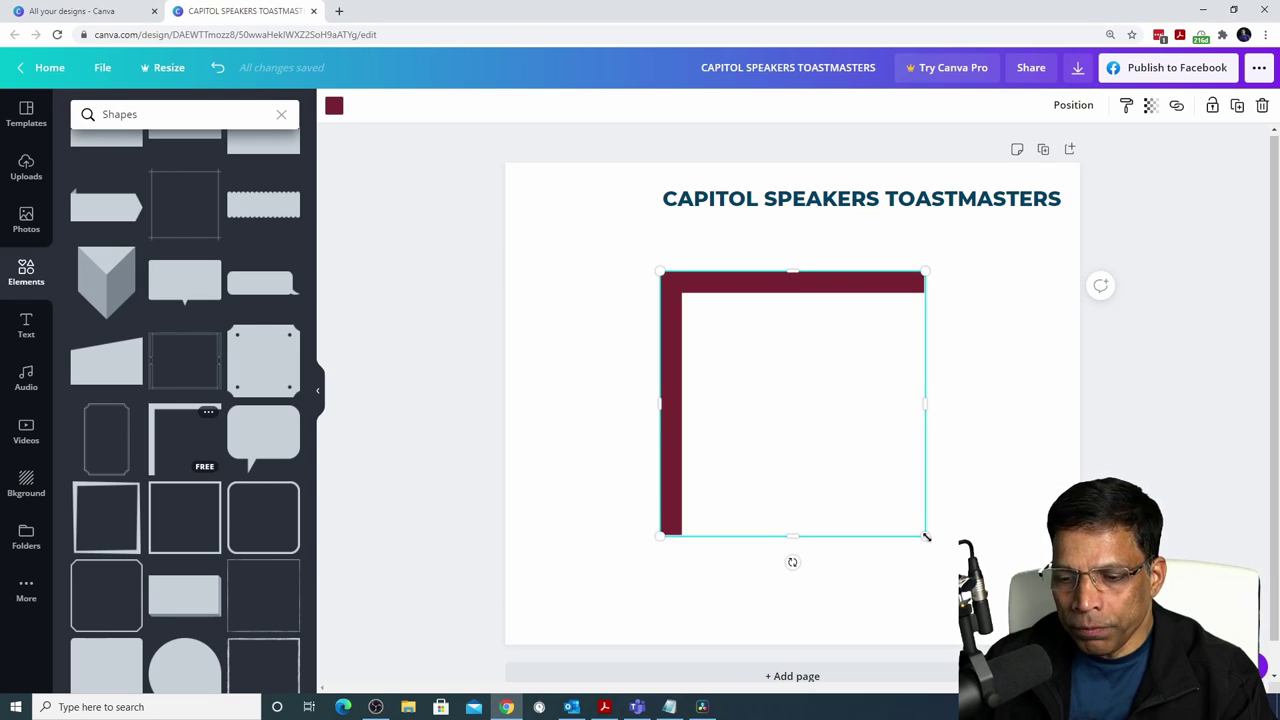
- Shrink the maroon corner border and stretch it along the full top and left edges of the page
{"action": "left_click_drag", "start_coordinate": [926, 537], "coordinate": [820, 429]}
{"action": "left_click_drag", "start_coordinate": [766, 377], "coordinate": [1078, 246]}
{"action": "left_click_drag", "start_coordinate": [792, 322], "coordinate": [786, 641]}
{"action": "key", "text": "Escape"}
- Add a second corner border, rotate it 180 degrees, and fit it along the page's bottom and right edges
{"action": "left_click", "coordinate": [173, 441]}
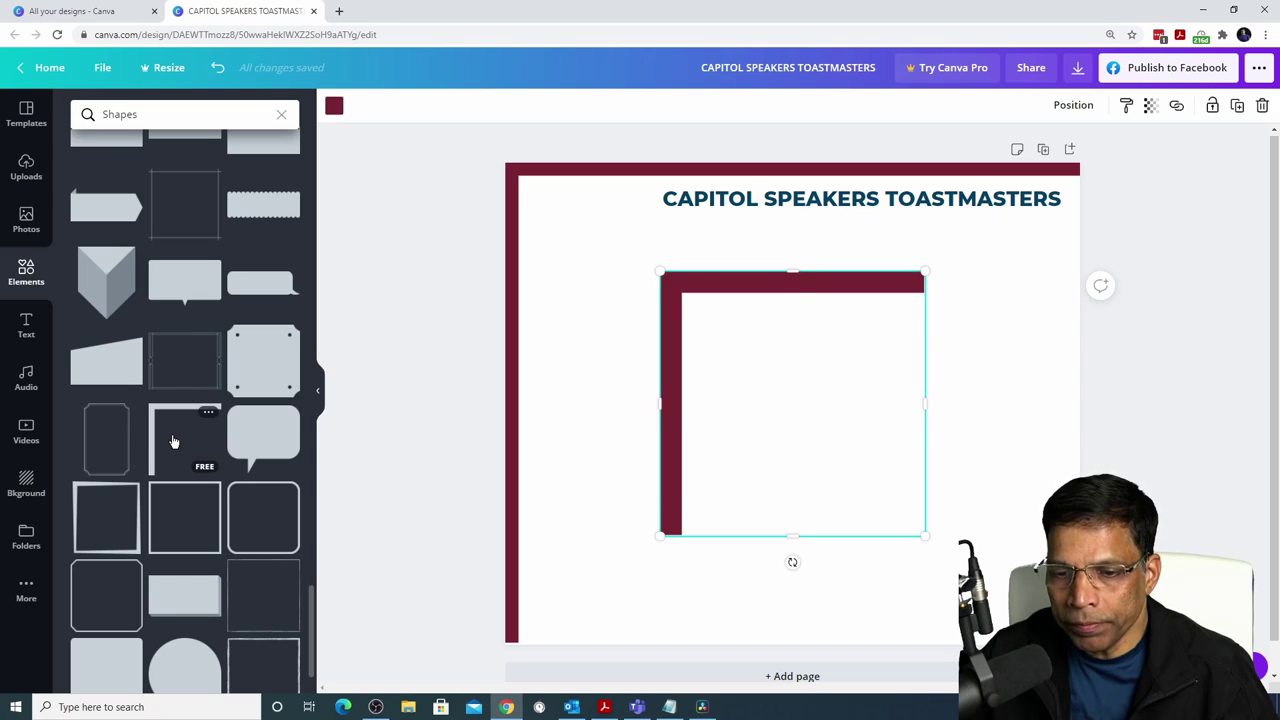
{"action": "left_click_drag", "start_coordinate": [919, 531], "coordinate": [801, 411]}
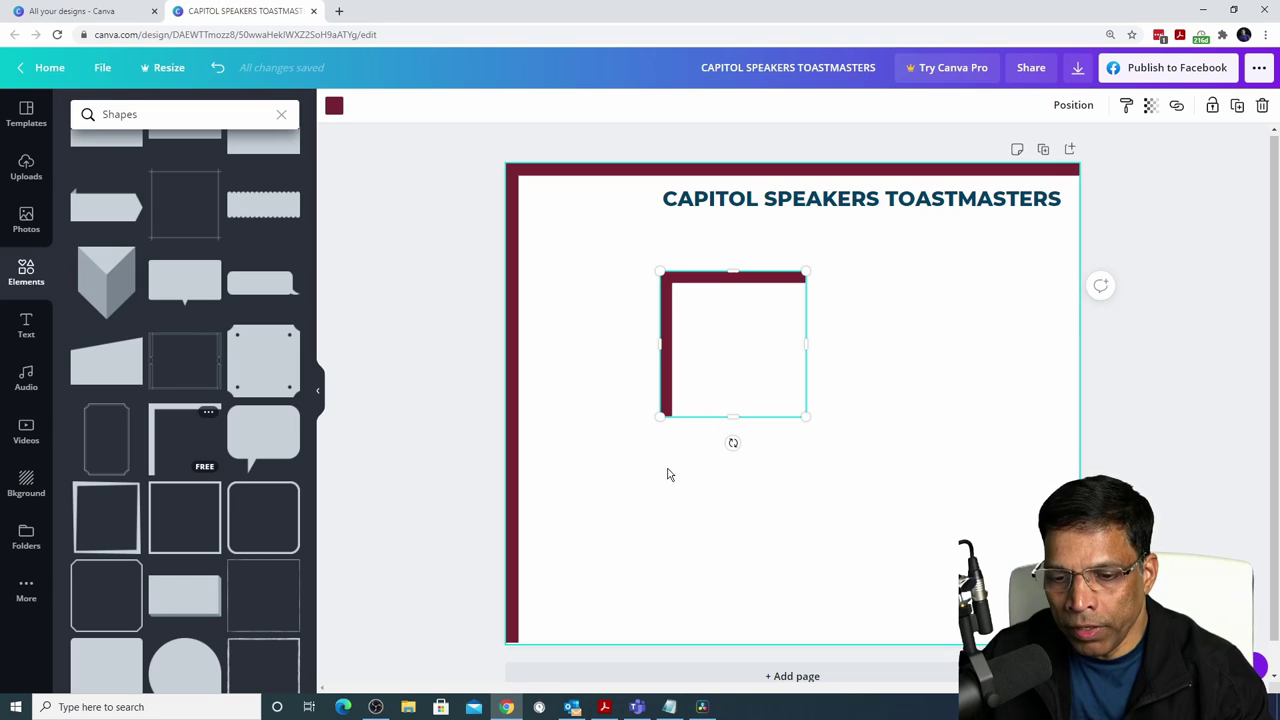
{"action": "left_click_drag", "start_coordinate": [727, 442], "coordinate": [735, 285]}
{"action": "left_click_drag", "start_coordinate": [757, 377], "coordinate": [1042, 612]}
{"action": "left_click_drag", "start_coordinate": [1003, 499], "coordinate": [1005, 165]}
{"action": "left_click_drag", "start_coordinate": [934, 400], "coordinate": [505, 391]}
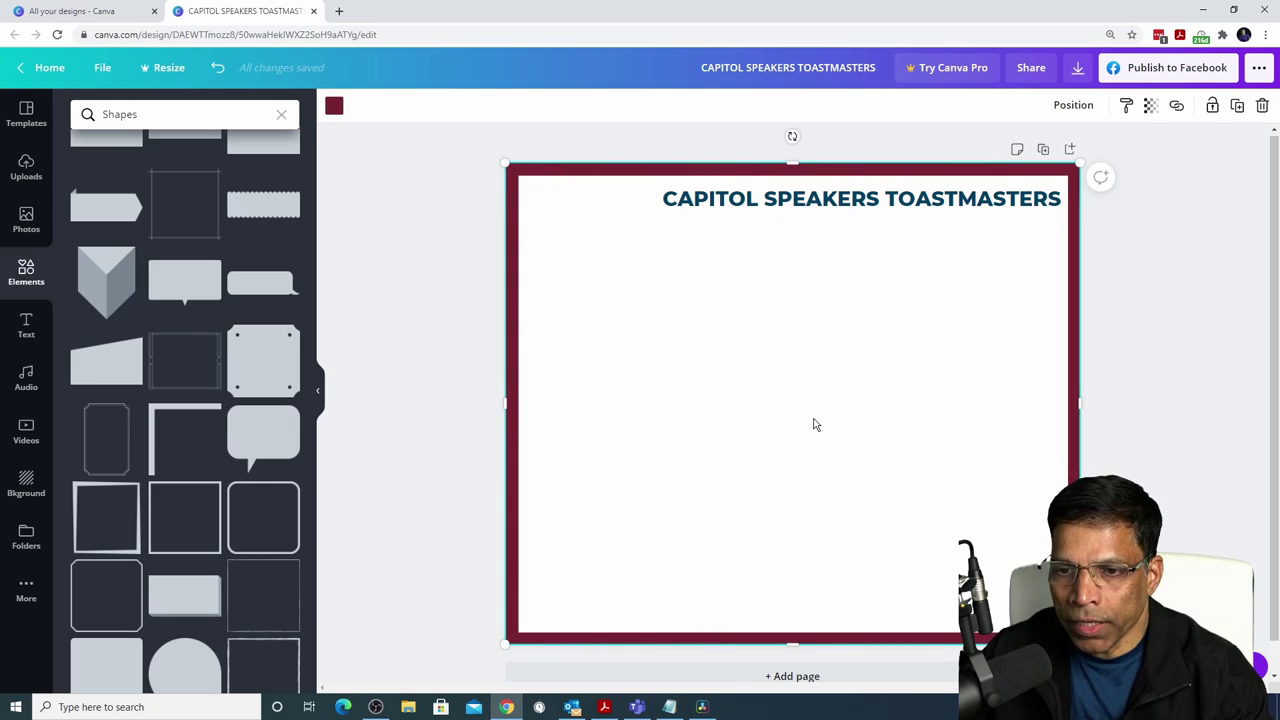
- Recolour the bottom-right corner border with the TI Brand Palette blue
{"action": "left_click", "coordinate": [336, 107]}
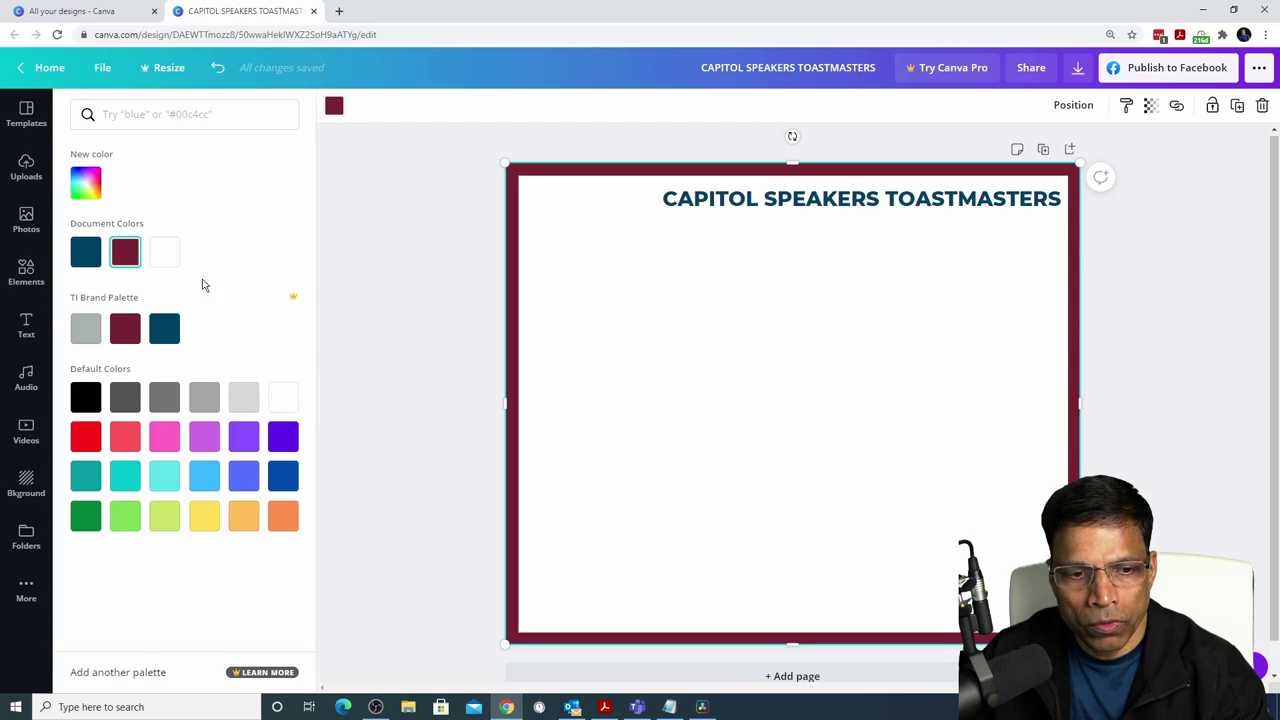
{"action": "left_click", "coordinate": [166, 332]}
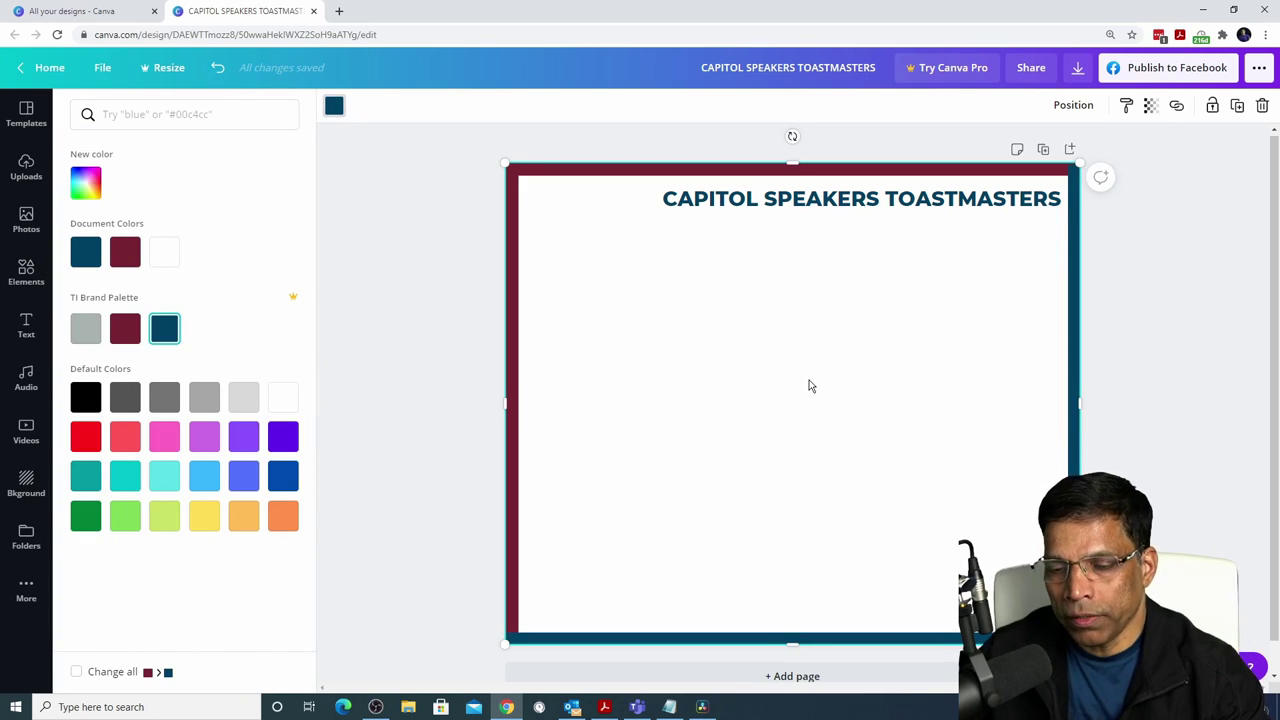
{"action": "left_click", "coordinate": [420, 370]}
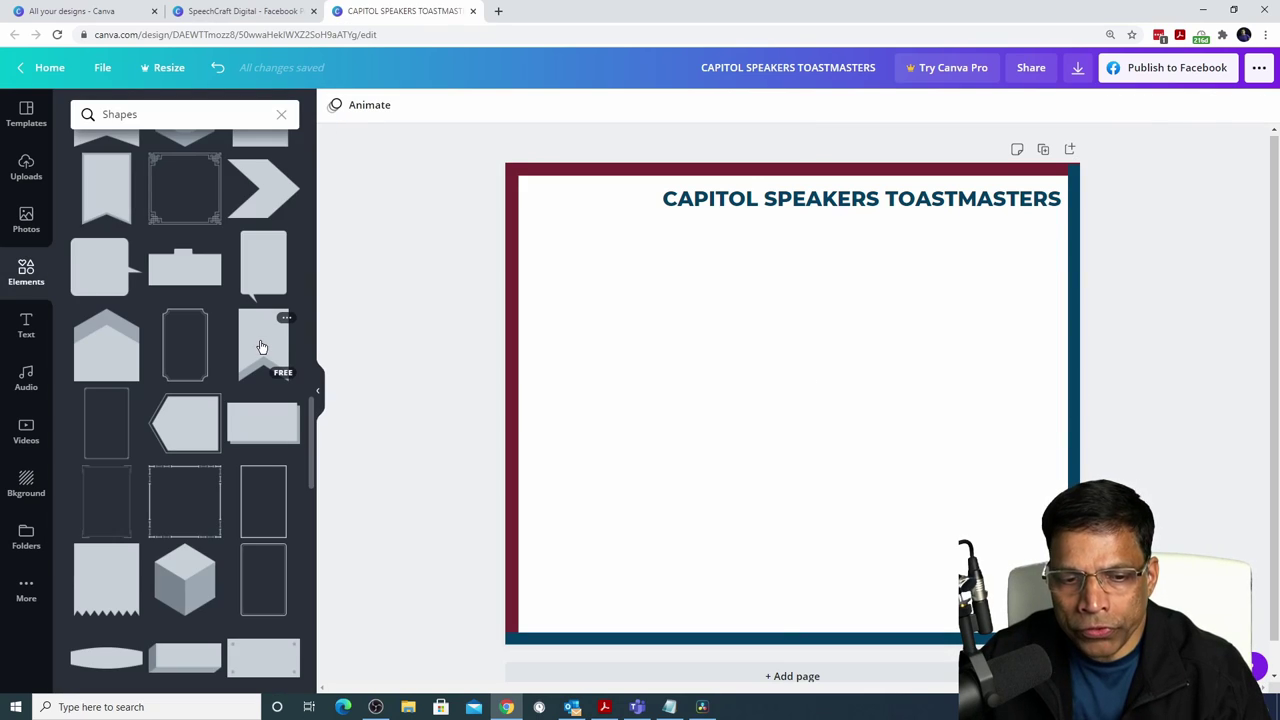
- Add the two-colour ribbon banner shape with a notched bottom and enlarge it in the page's lower left area
{"action": "left_click", "coordinate": [260, 347]}
{"action": "left_click_drag", "start_coordinate": [792, 372], "coordinate": [638, 443]}
{"action": "left_click_drag", "start_coordinate": [726, 350], "coordinate": [772, 316]}
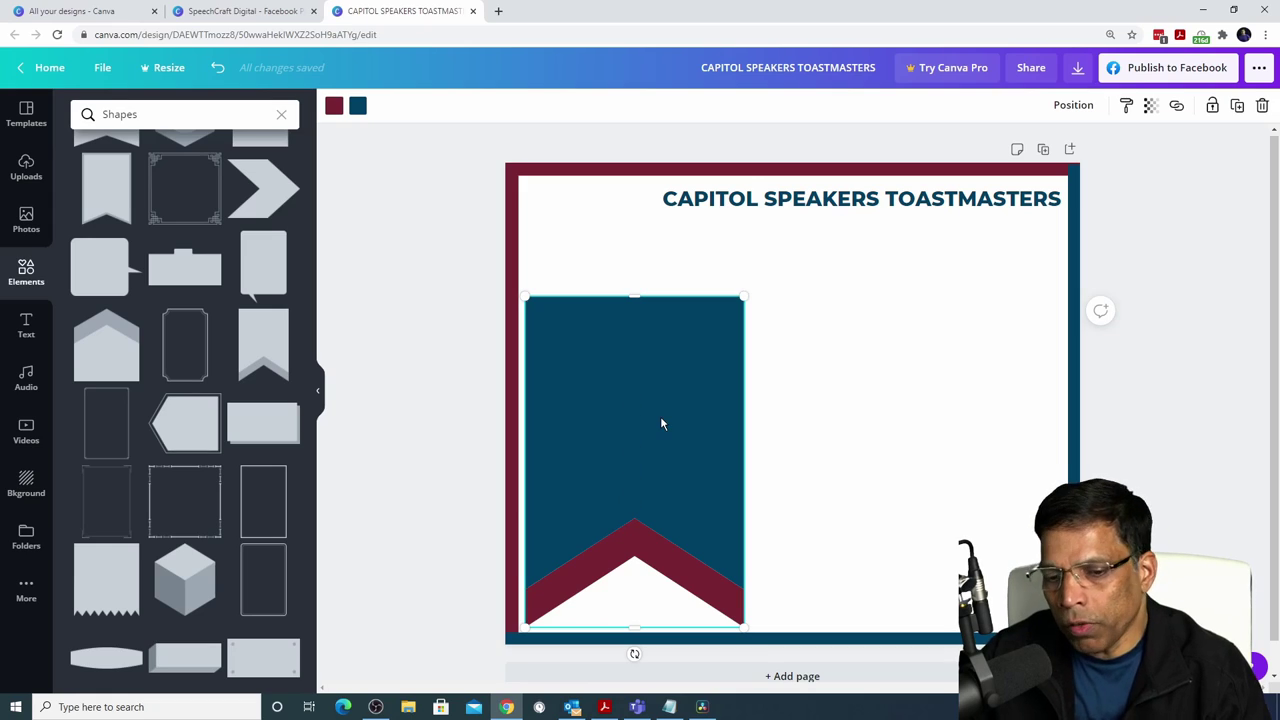
- Colour the banner's body with the TI Brand Palette grey and its chevron edge with the palette blue
{"action": "left_click", "coordinate": [358, 107]}
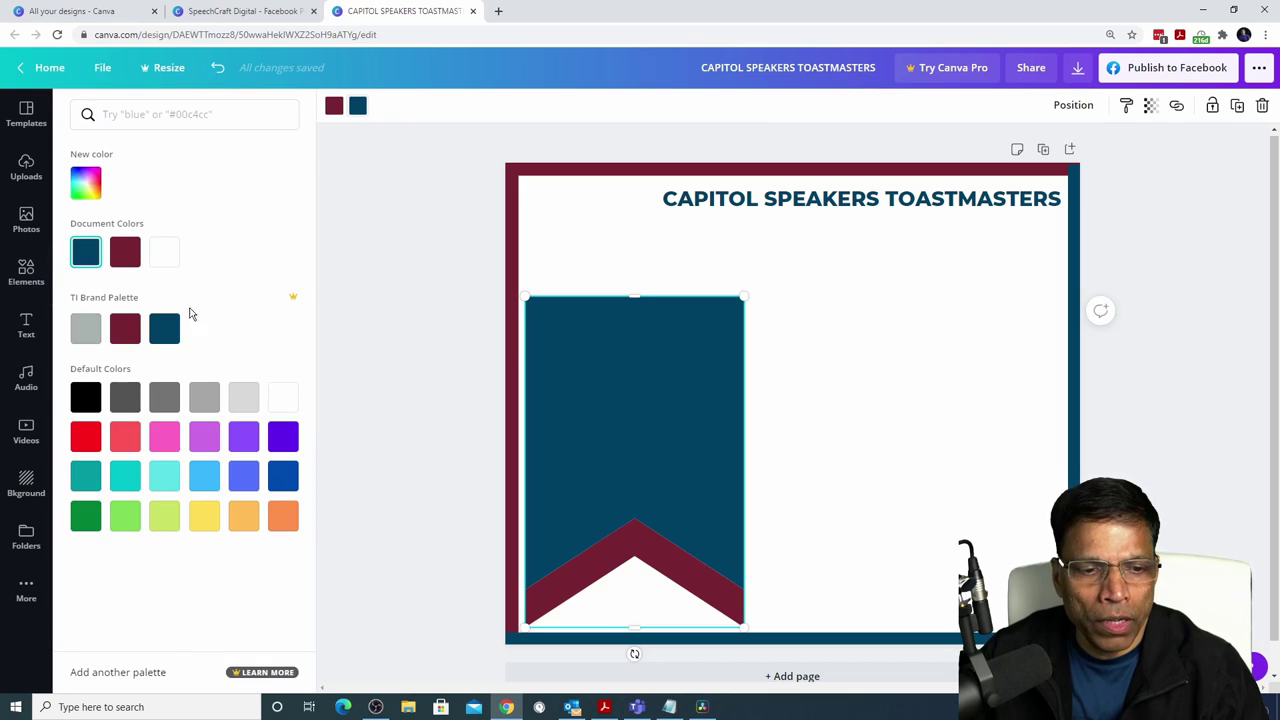
{"action": "left_click", "coordinate": [84, 333]}
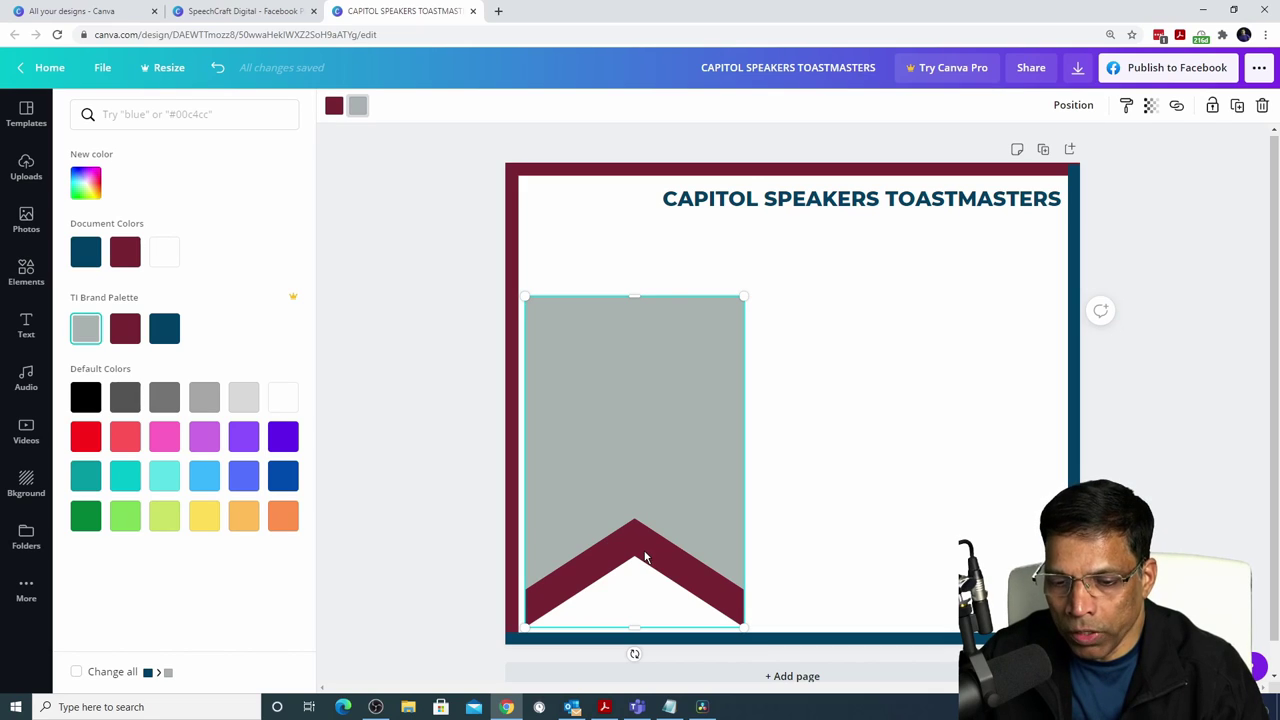
{"action": "left_click", "coordinate": [164, 330]}
{"action": "left_click", "coordinate": [829, 360]}
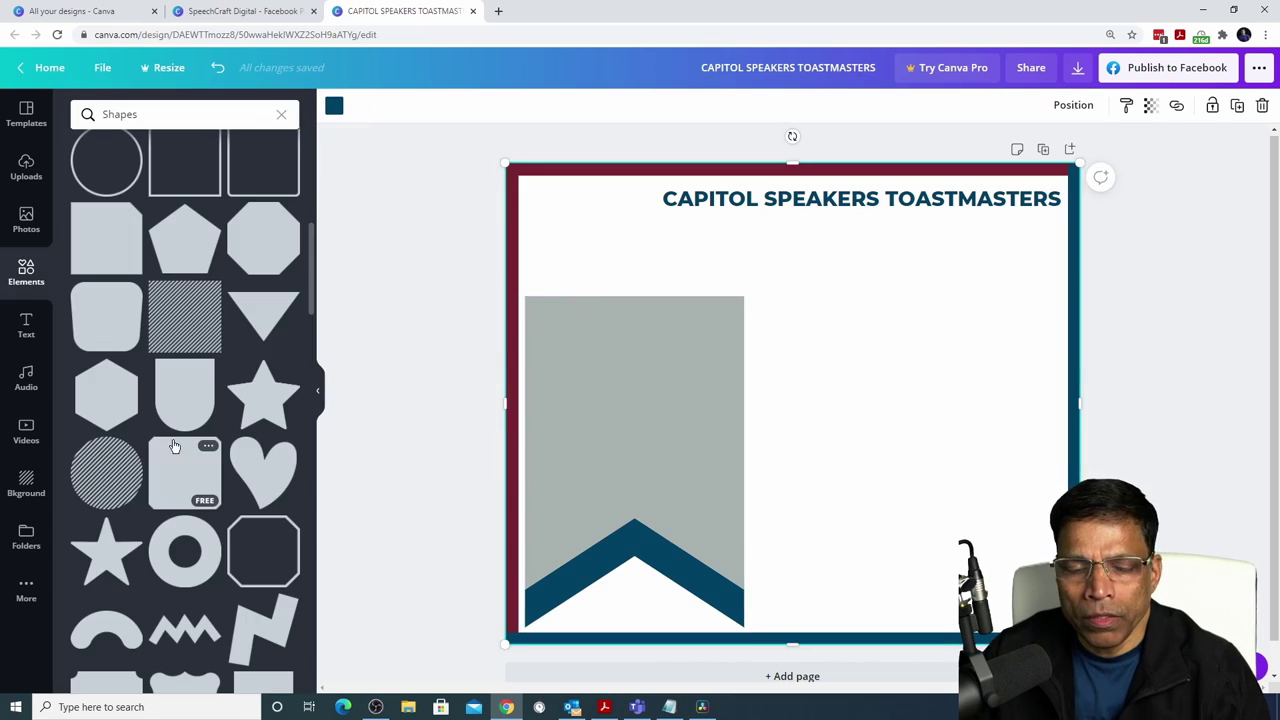
- Add a five-pointed star shape, shrink it, and place it overlapping the banner's right edge
{"action": "left_click", "coordinate": [247, 399]}
{"action": "left_click_drag", "start_coordinate": [929, 277], "coordinate": [857, 383]}
{"action": "left_click_drag", "start_coordinate": [737, 428], "coordinate": [752, 441]}
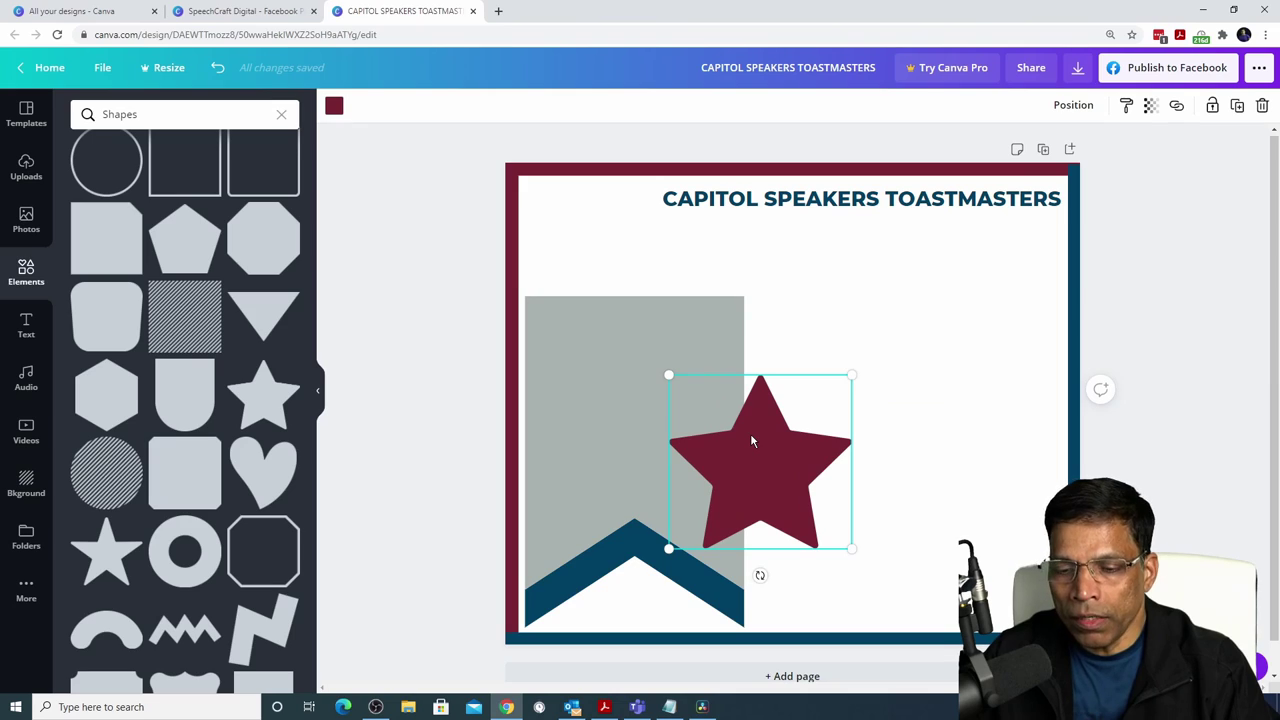
- Fill the star with the custom yellow F2DF74
{"action": "left_click", "coordinate": [334, 105]}
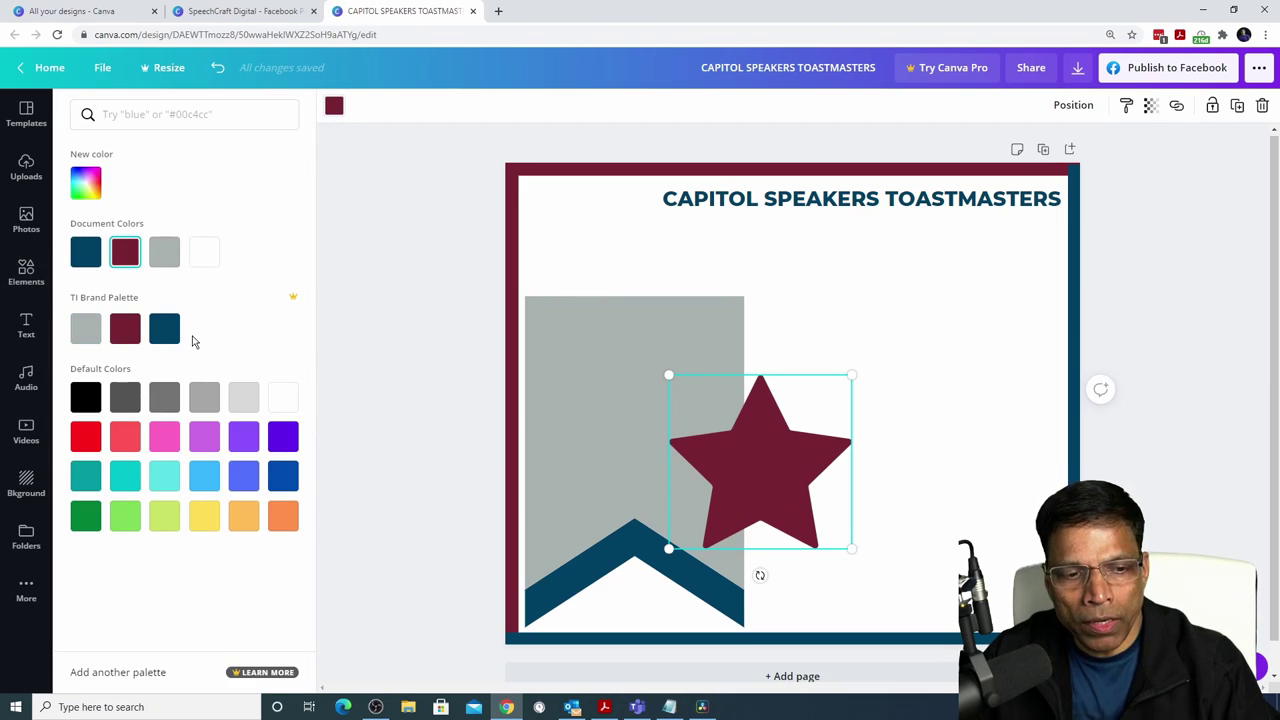
{"action": "left_click", "coordinate": [146, 115]}
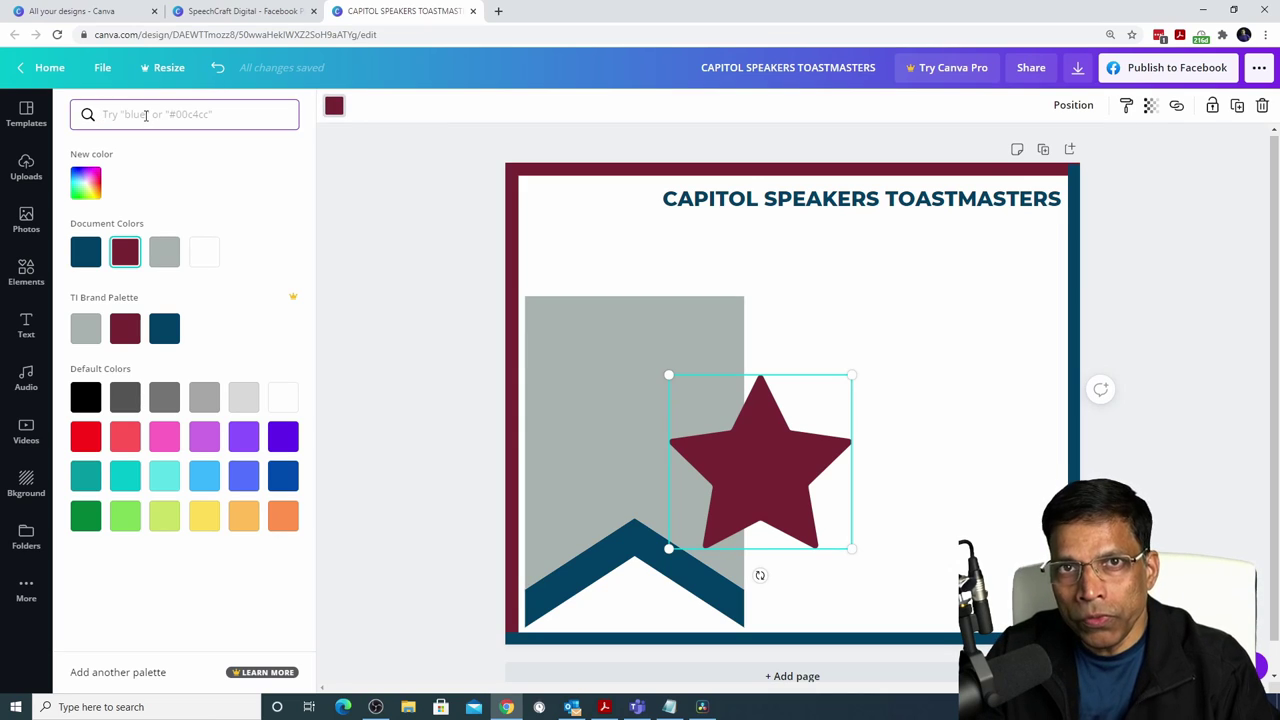
{"action": "type", "text": "F2DF74"}
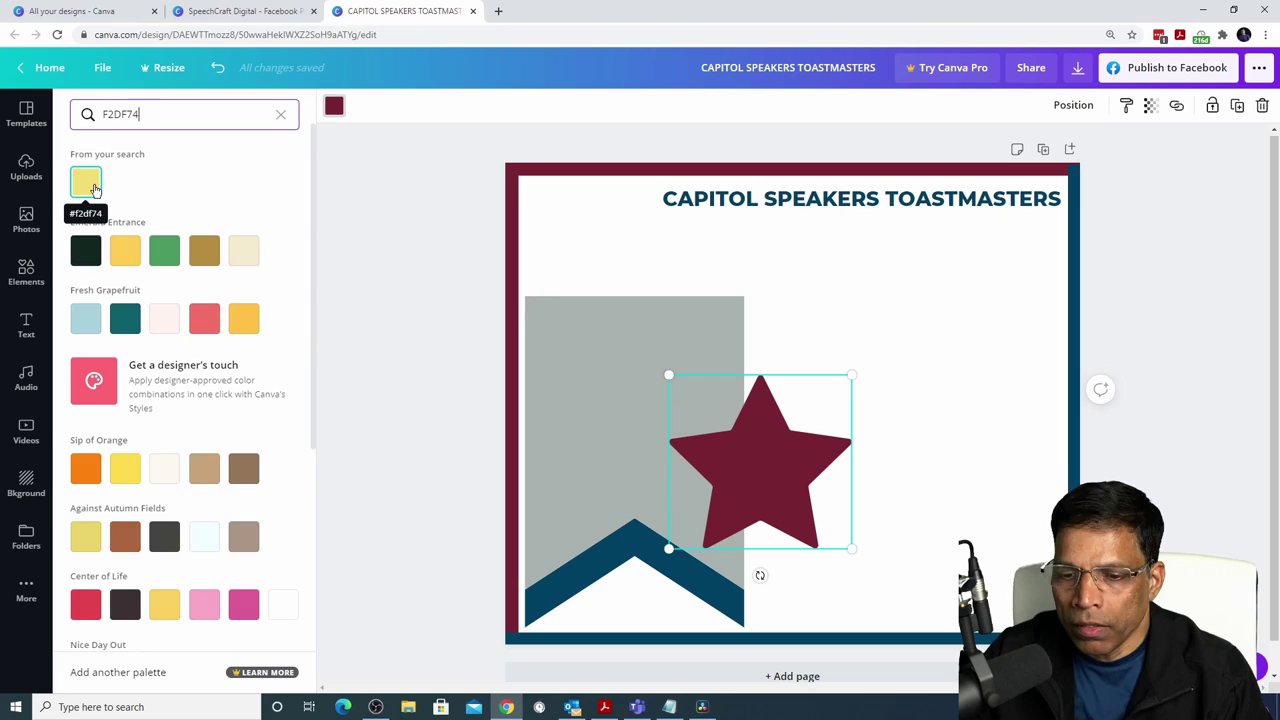
{"action": "left_click", "coordinate": [86, 183]}
- Add a solid line spanning the page width below the heading and colour it with the TI Brand Palette grey
{"action": "left_click", "coordinate": [18, 284]}
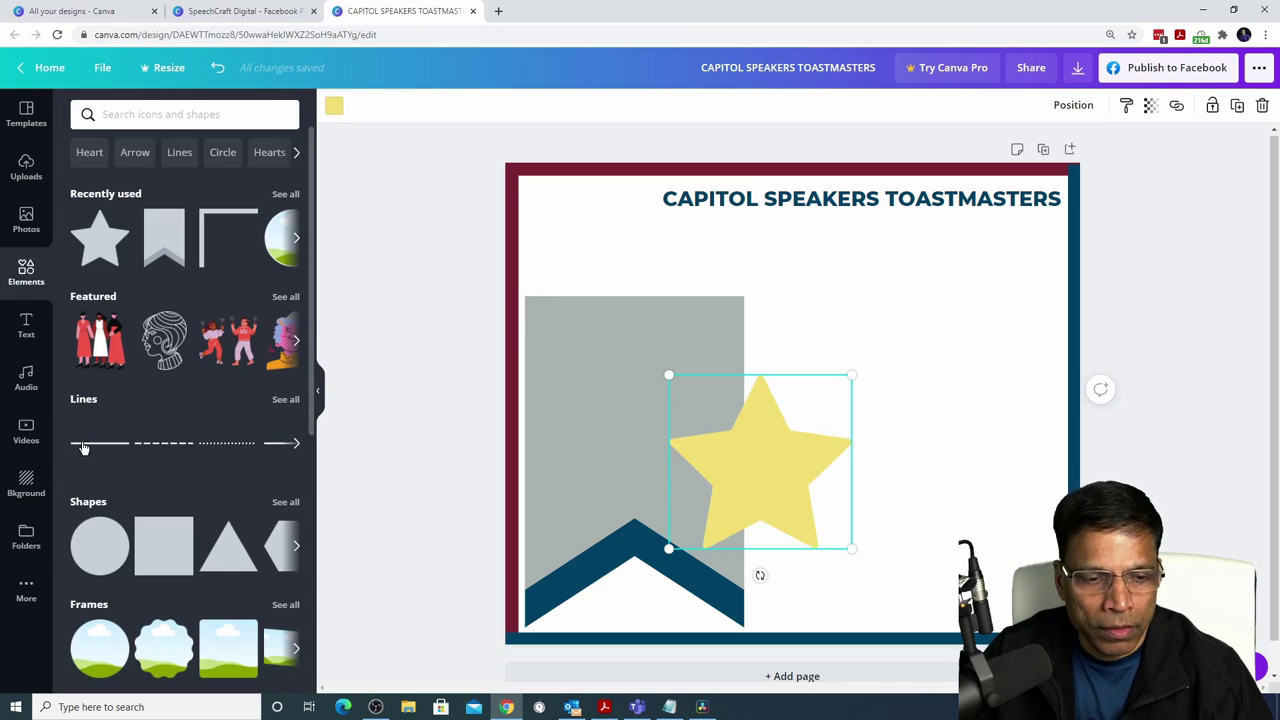
{"action": "left_click", "coordinate": [286, 400]}
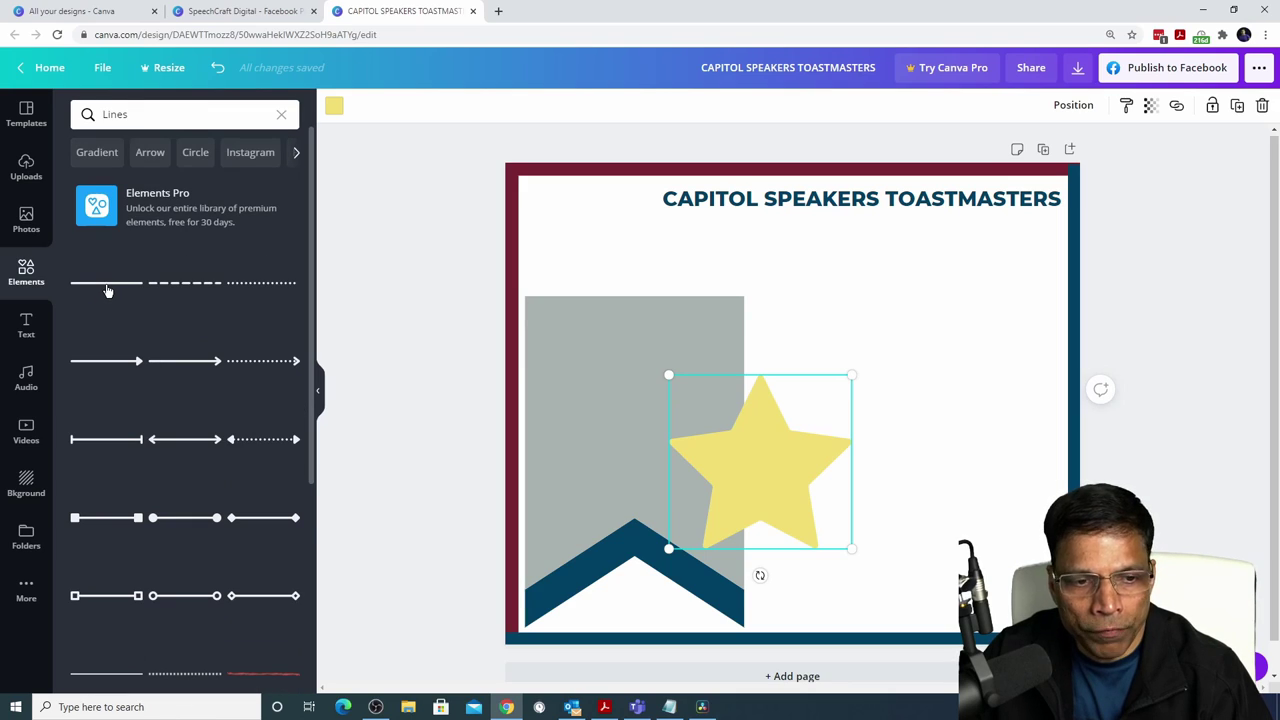
{"action": "left_click_drag", "start_coordinate": [108, 290], "coordinate": [775, 263]}
{"action": "left_click_drag", "start_coordinate": [993, 263], "coordinate": [1068, 263]}
{"action": "left_click", "coordinate": [336, 108]}
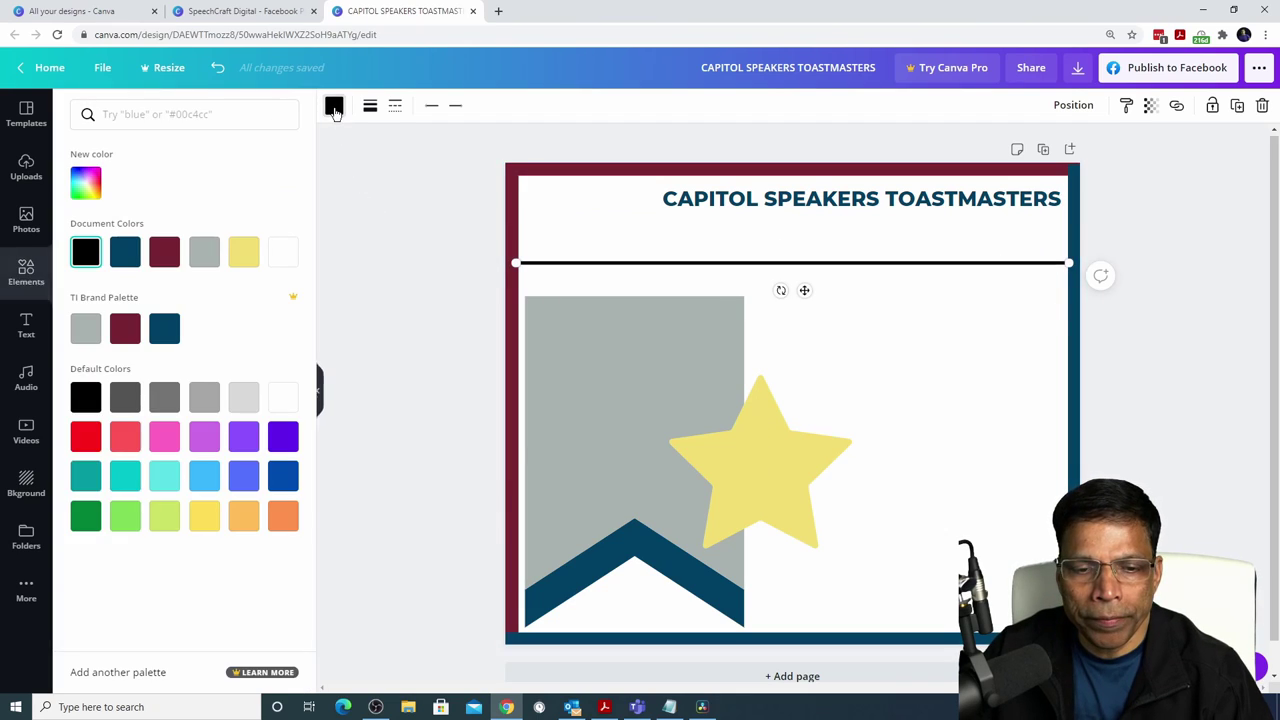
{"action": "left_click", "coordinate": [85, 328]}
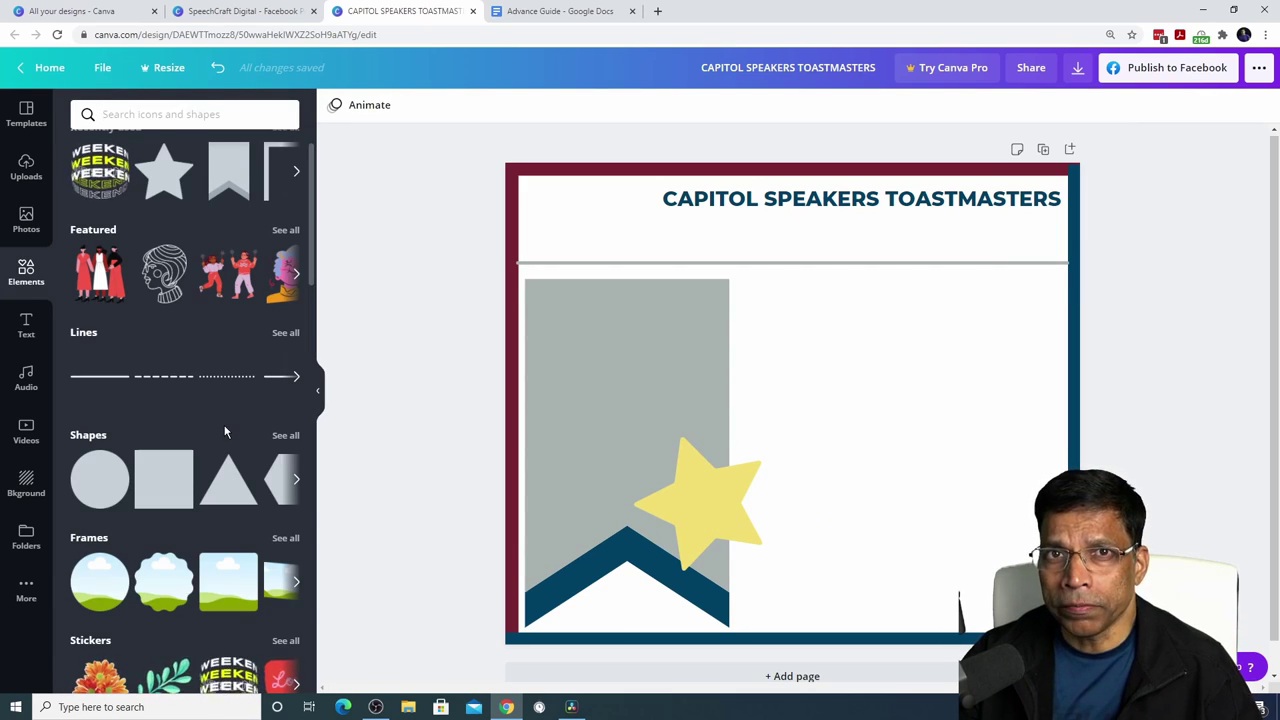
- Look through the shapes and add the circular frame with a coloured outline from the Frames elements
{"action": "scroll", "coordinate": [286, 375], "scroll_direction": "down", "scroll_amount": 1}
{"action": "left_click", "coordinate": [285, 369]}
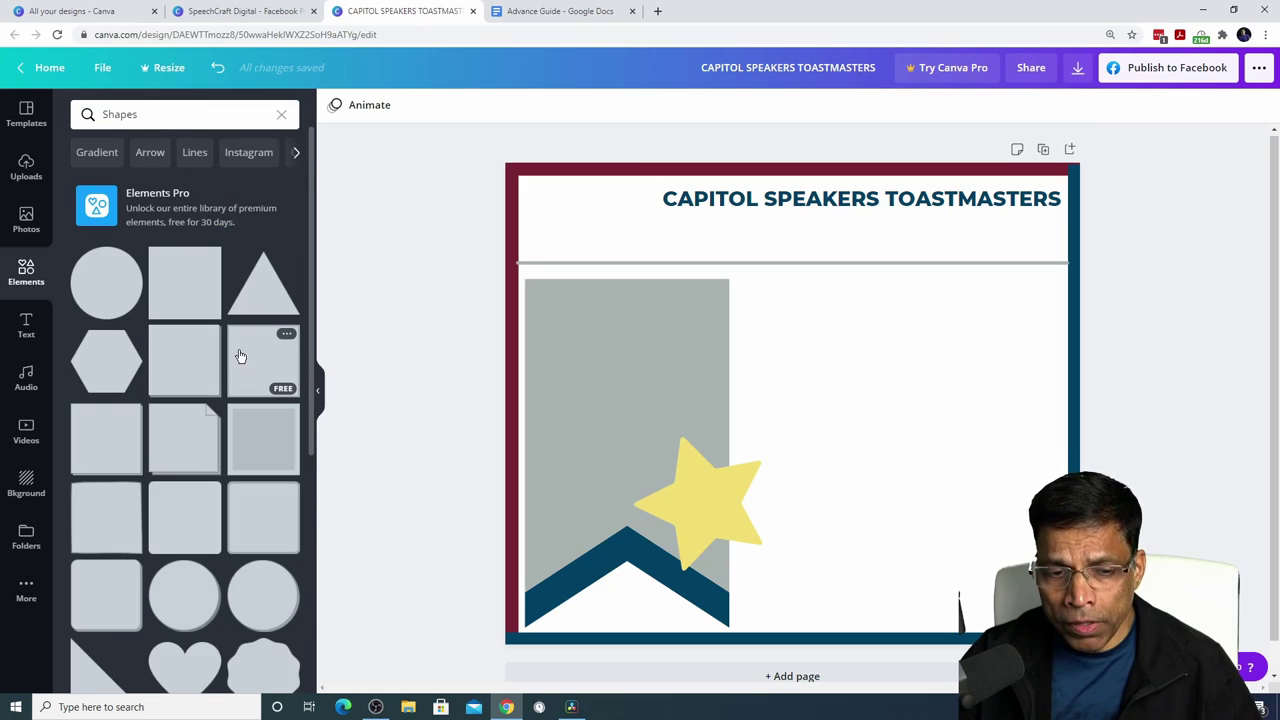
{"action": "scroll", "coordinate": [240, 355], "scroll_direction": "down", "scroll_amount": 4}
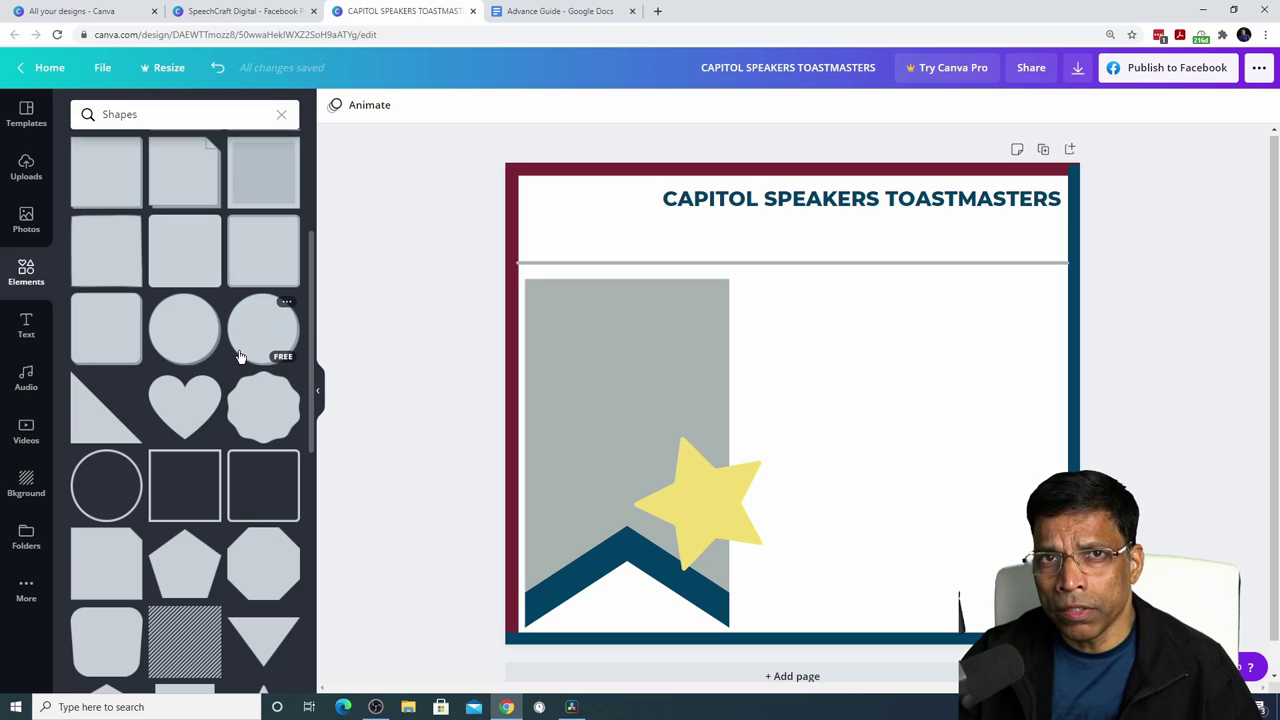
{"action": "left_click", "coordinate": [281, 114]}
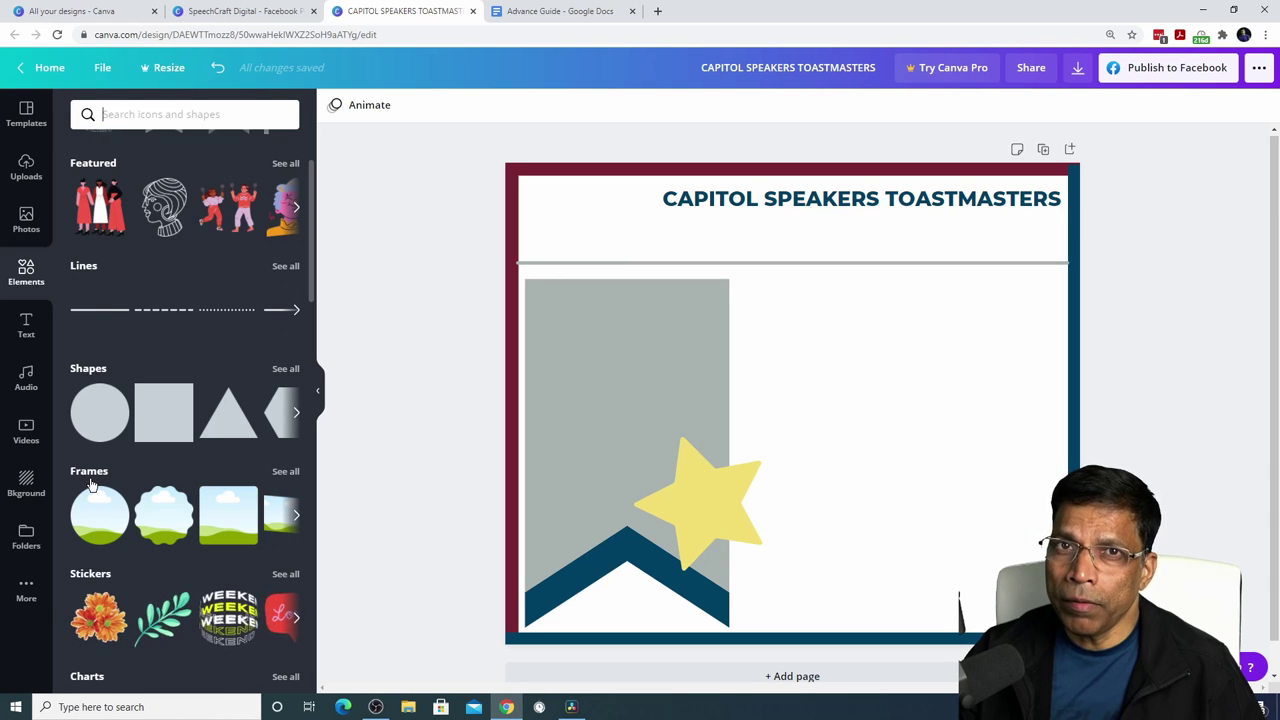
{"action": "left_click", "coordinate": [285, 471]}
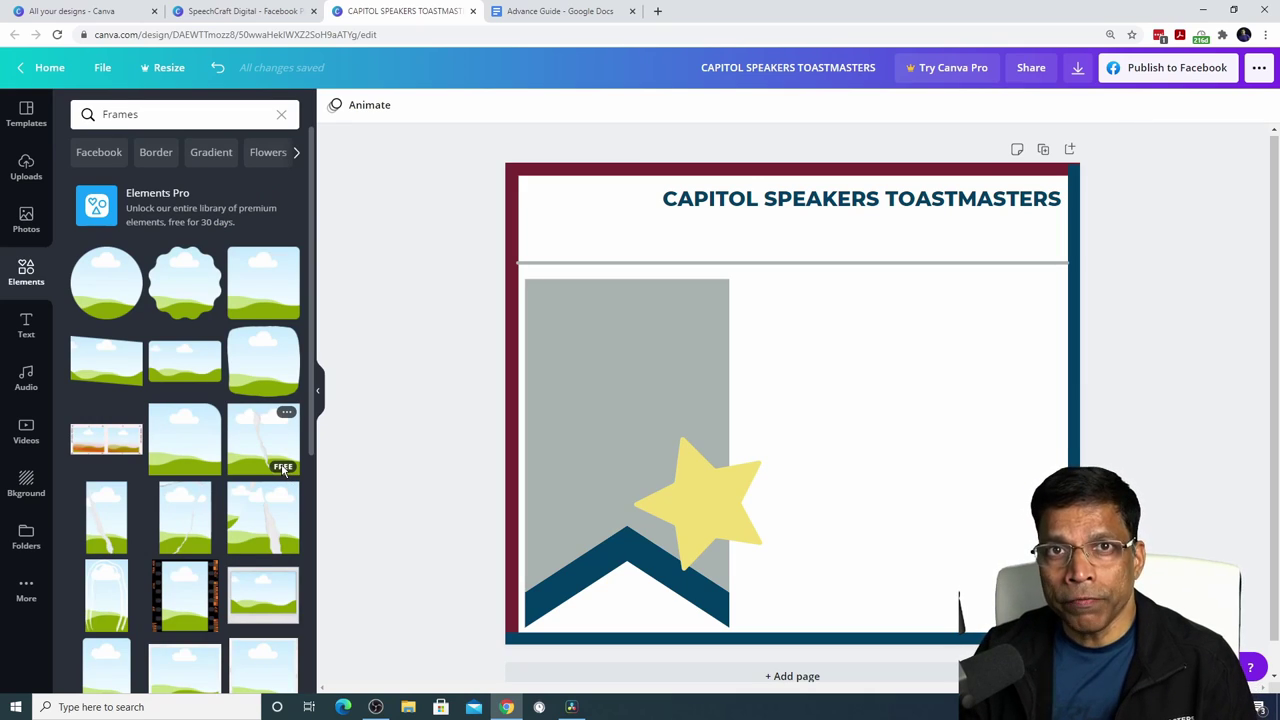
{"action": "scroll", "coordinate": [263, 317], "scroll_direction": "down", "scroll_amount": 10}
{"action": "left_click", "coordinate": [263, 317]}
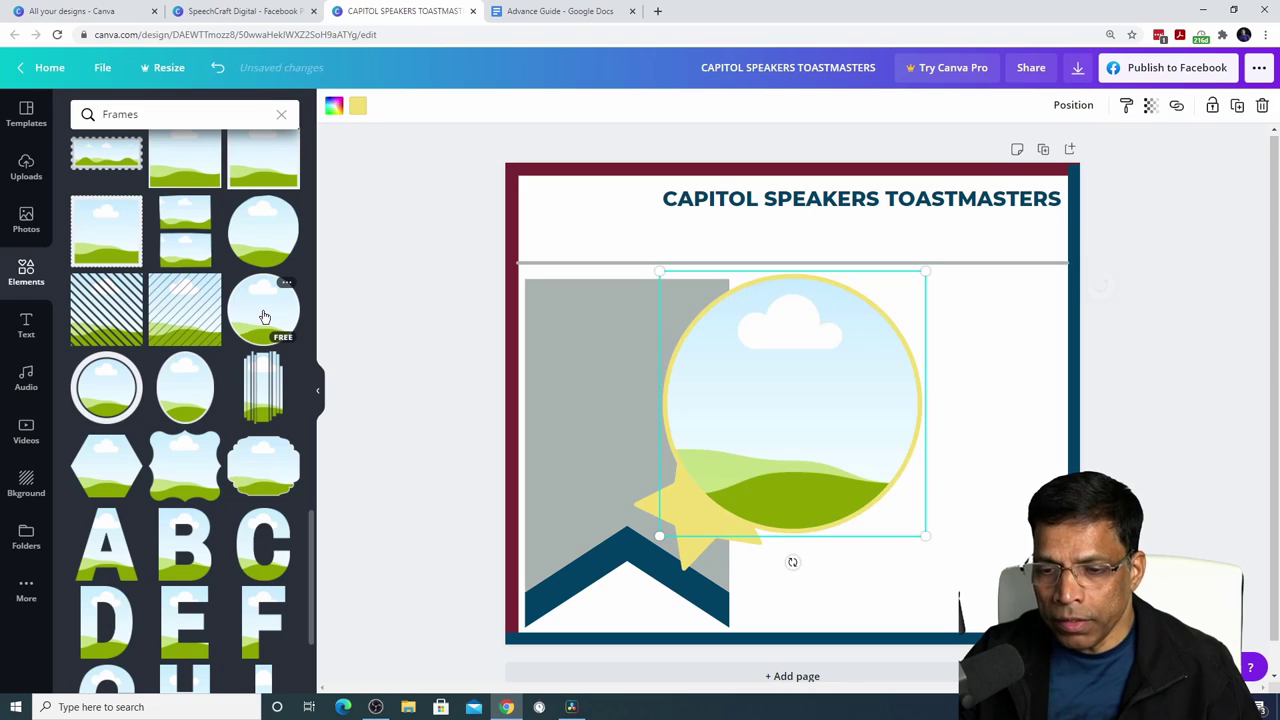
- Shrink the circular frame, place it beside the star near the page's lower edge, and set its outline to the document's maroon
{"action": "left_click_drag", "start_coordinate": [932, 276], "coordinate": [780, 417]}
{"action": "left_click_drag", "start_coordinate": [711, 477], "coordinate": [825, 556]}
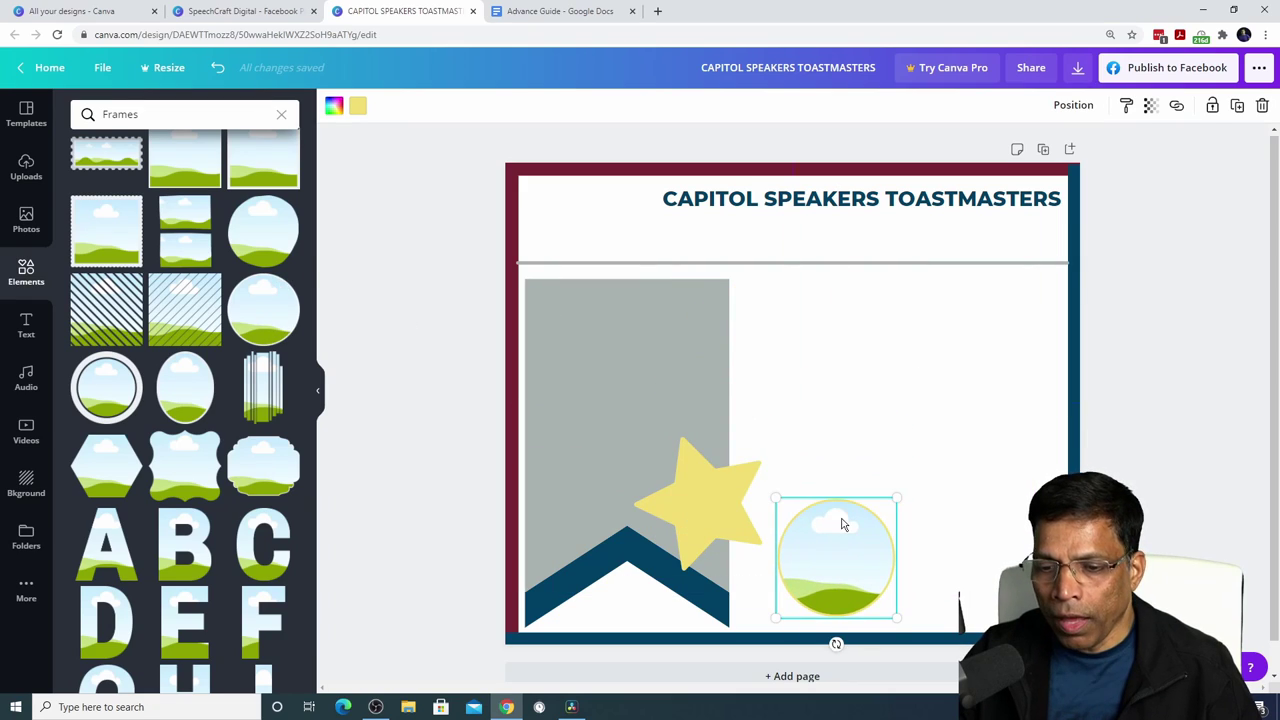
{"action": "left_click", "coordinate": [358, 106]}
{"action": "left_click", "coordinate": [125, 251]}
{"action": "left_click", "coordinate": [865, 498]}
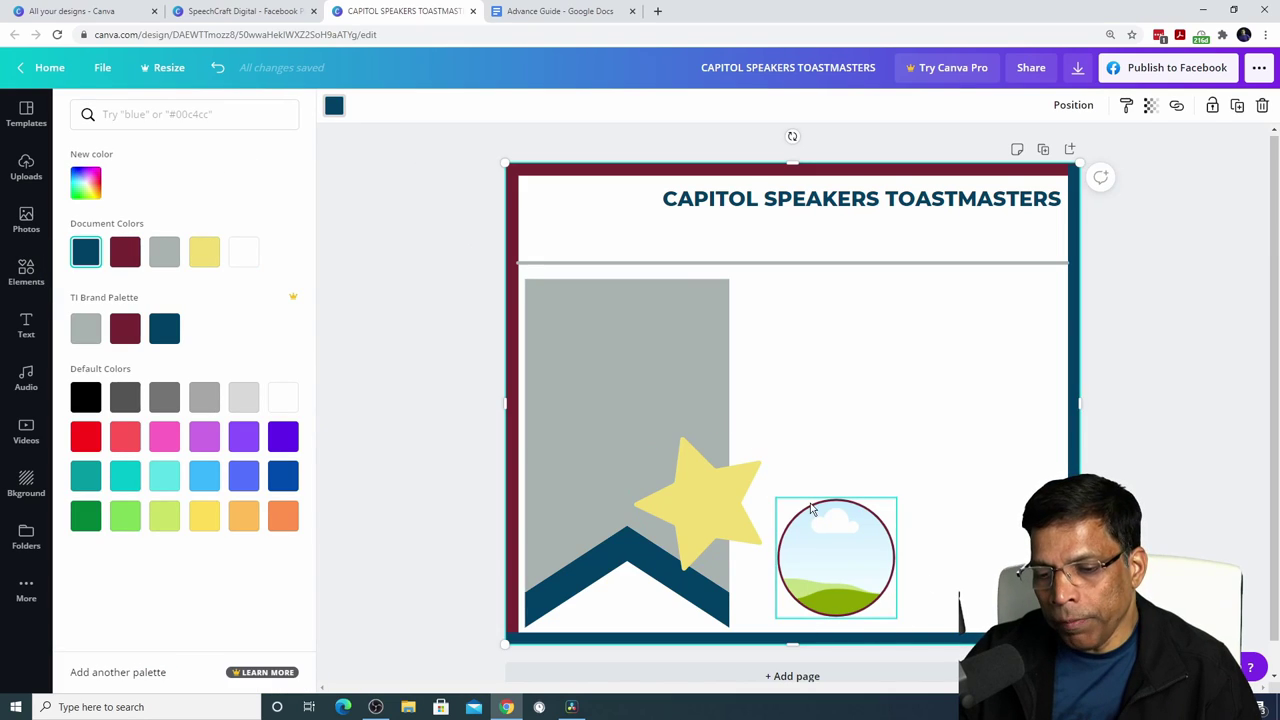
{"action": "left_click", "coordinate": [798, 432]}
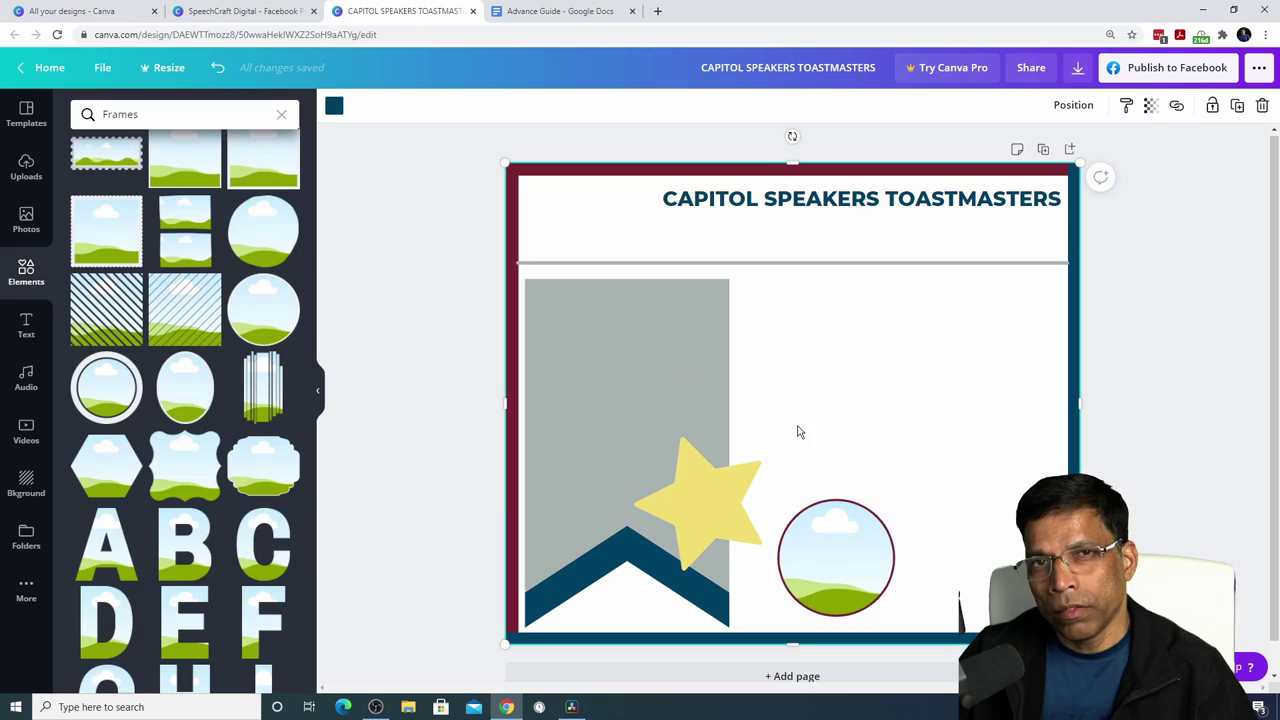
- Upload the portrait photo PB090179.jpg from the Portraits folder
{"action": "left_click", "coordinate": [26, 168]}
{"action": "left_click", "coordinate": [188, 116]}
{"action": "left_click", "coordinate": [94, 195]}
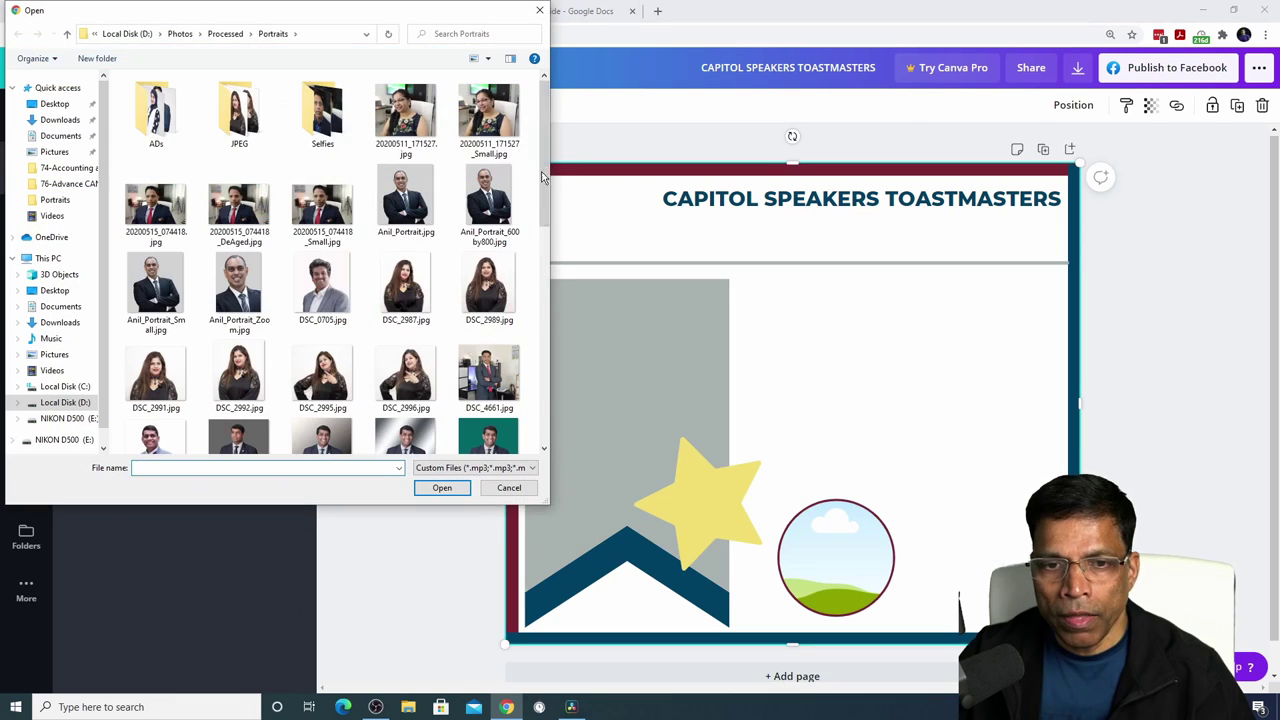
{"action": "left_click_drag", "start_coordinate": [550, 174], "coordinate": [547, 393]}
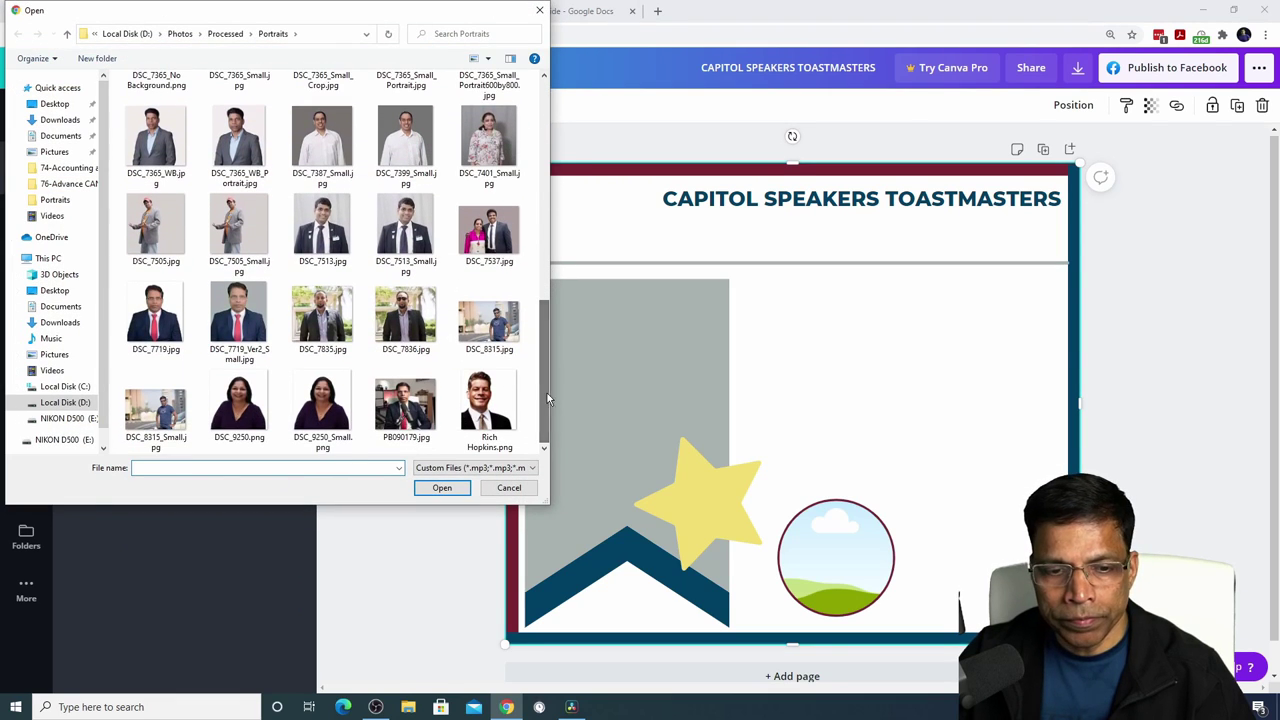
{"action": "left_click", "coordinate": [408, 395]}
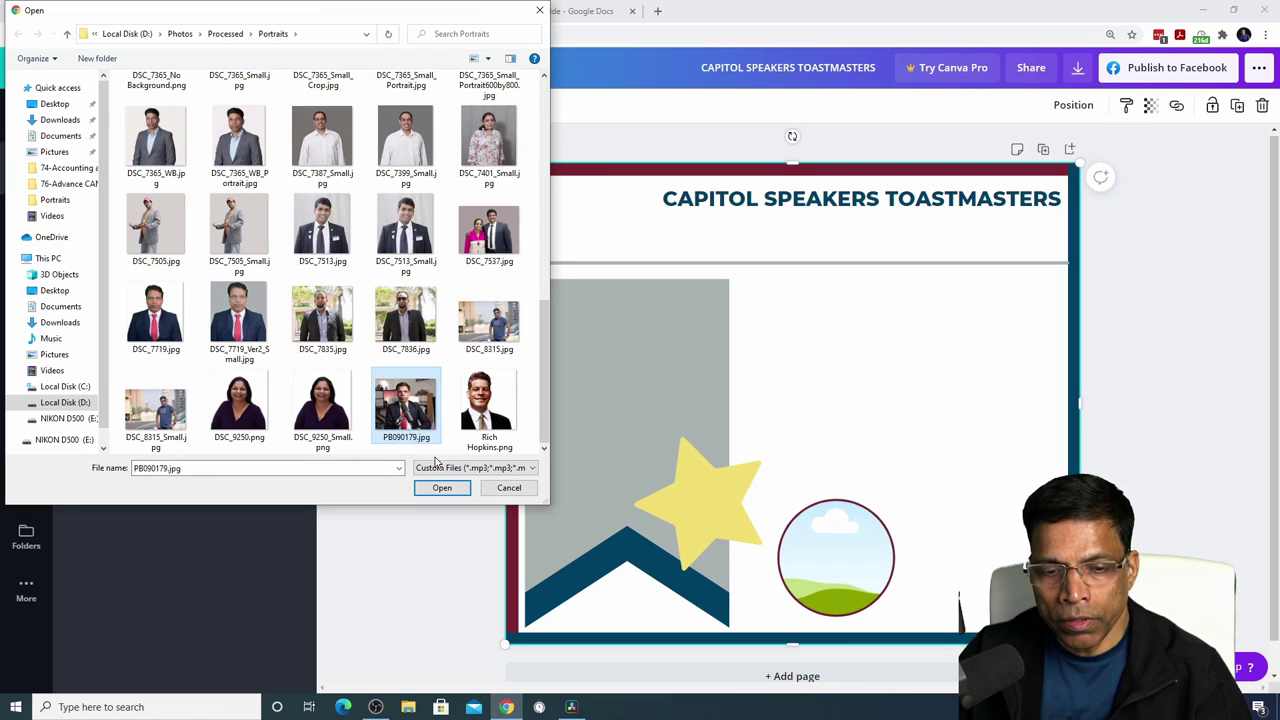
{"action": "left_click", "coordinate": [442, 487]}
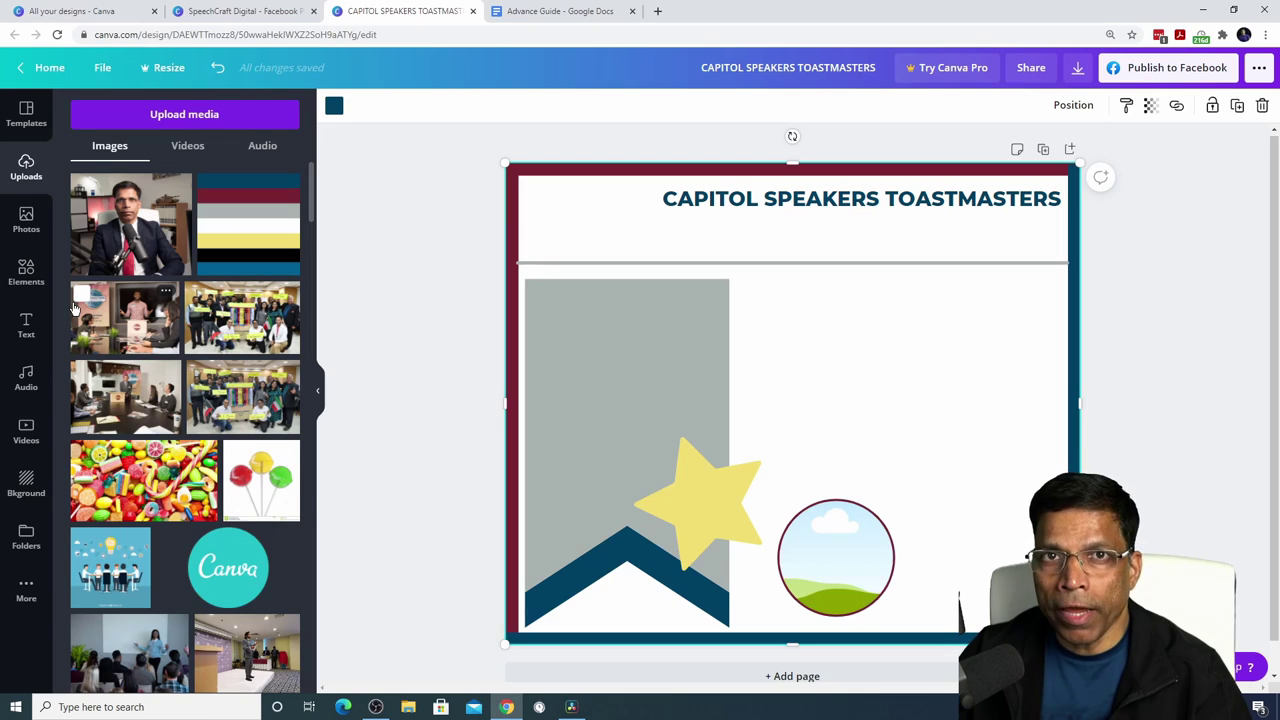
- Put the uploaded portrait with its original background into the circular frame and delete the image from the frame again
{"action": "left_click", "coordinate": [125, 232]}
{"action": "left_click_drag", "start_coordinate": [758, 341], "coordinate": [836, 543]}
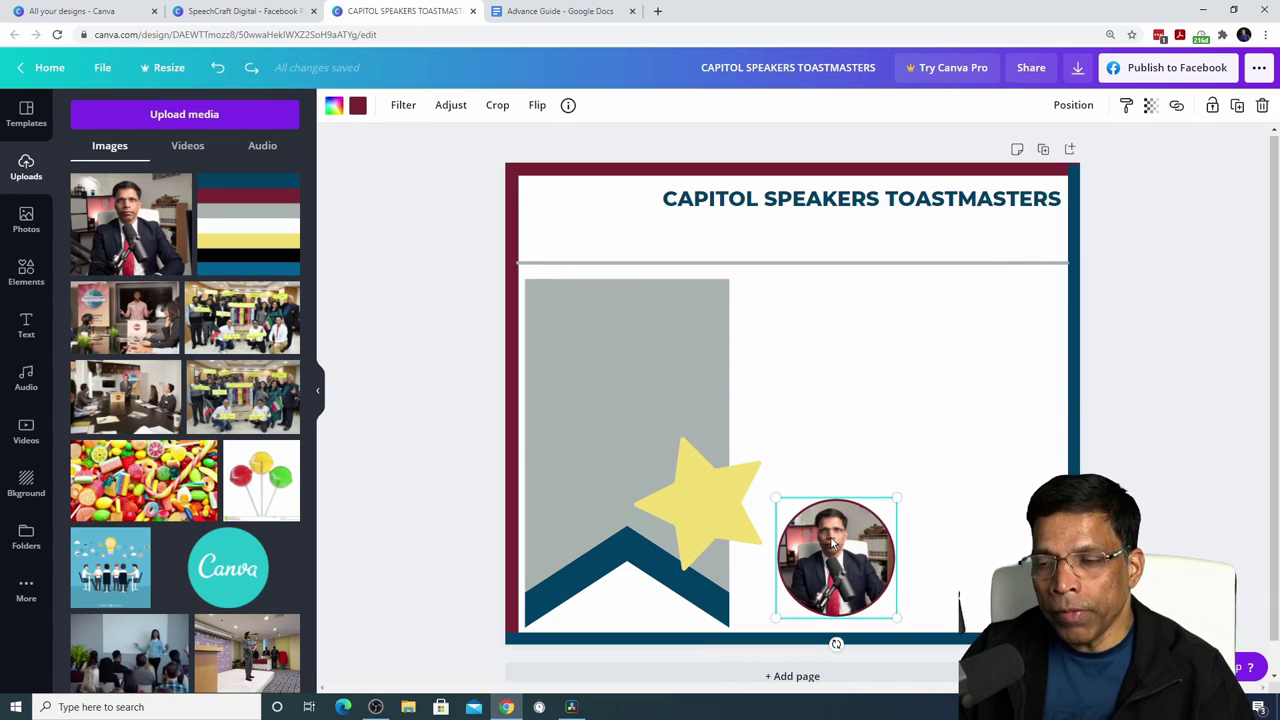
{"action": "left_click", "coordinate": [1262, 110]}
{"action": "left_click", "coordinate": [1232, 140]}
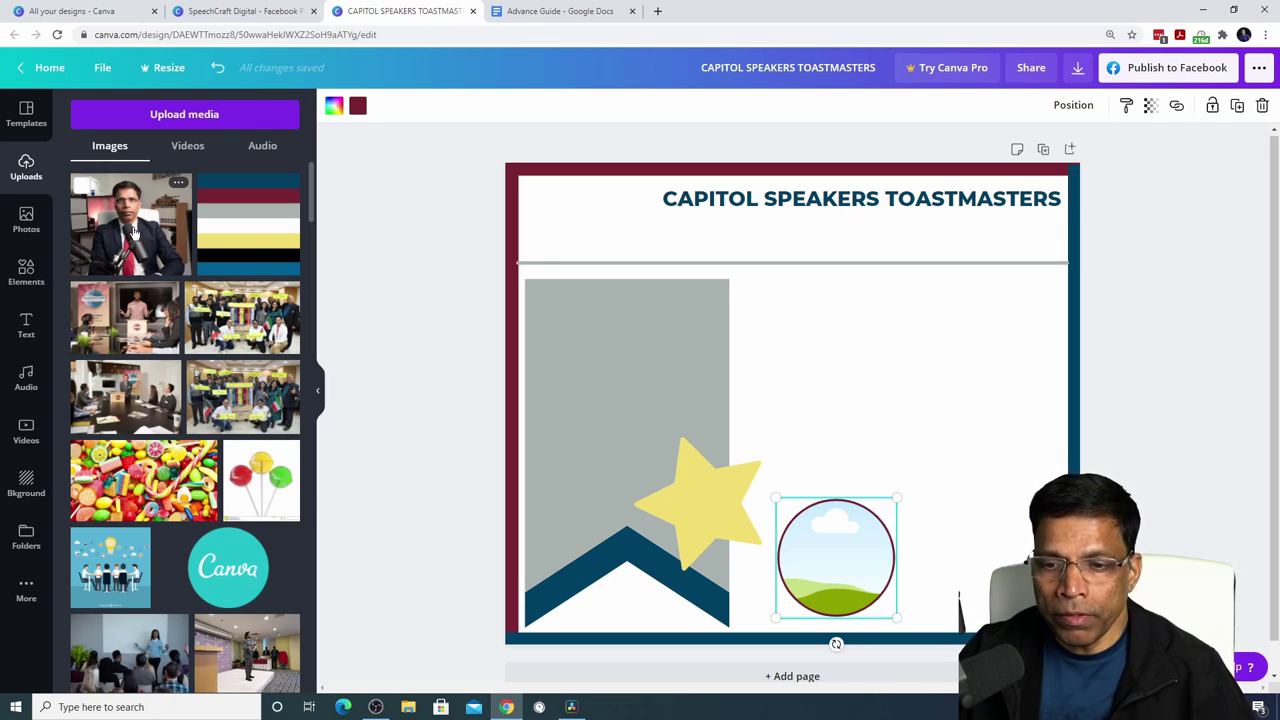
- Add the uploaded portrait to the page and try the Background Remover effect on it
{"action": "left_click", "coordinate": [133, 231]}
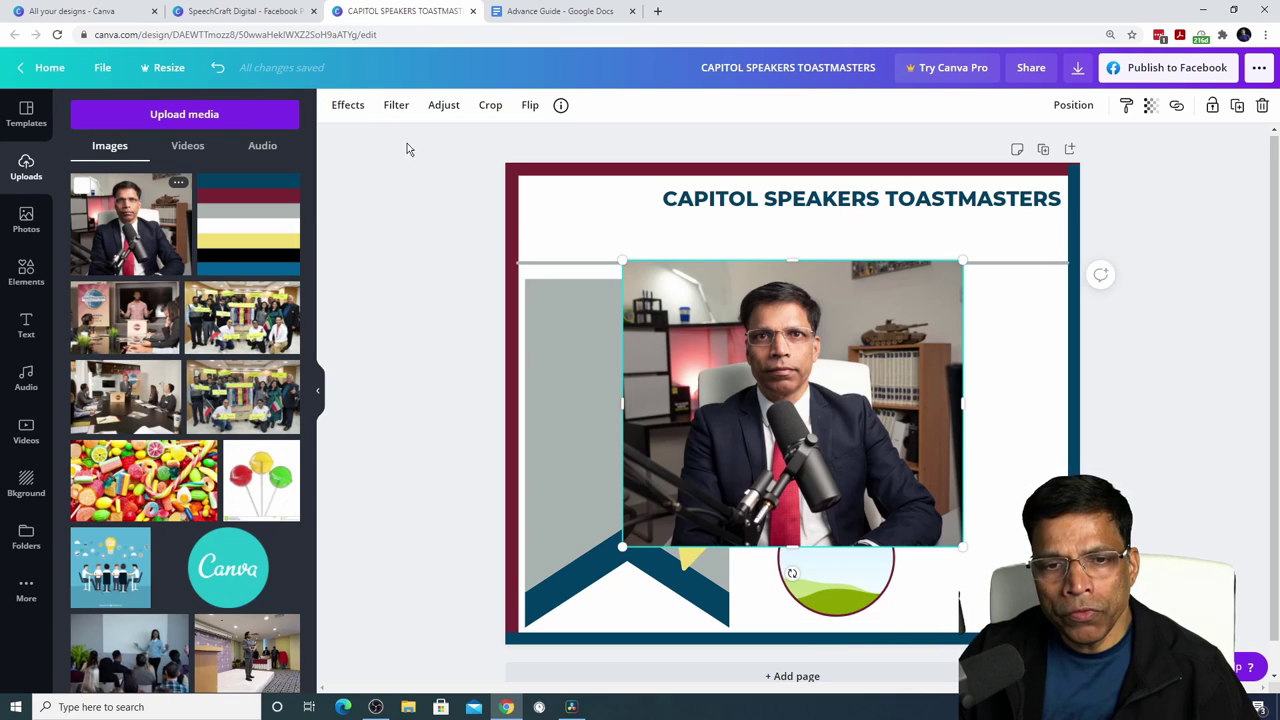
{"action": "left_click", "coordinate": [347, 104]}
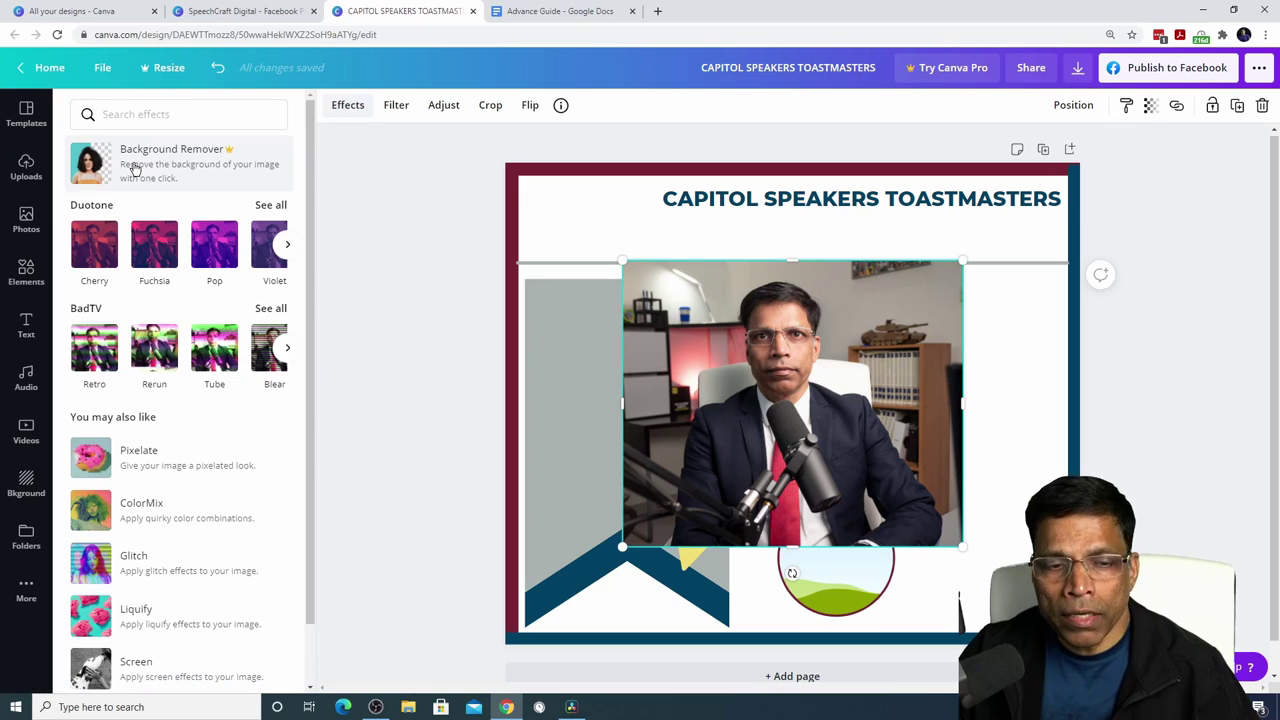
{"action": "left_click", "coordinate": [135, 168]}
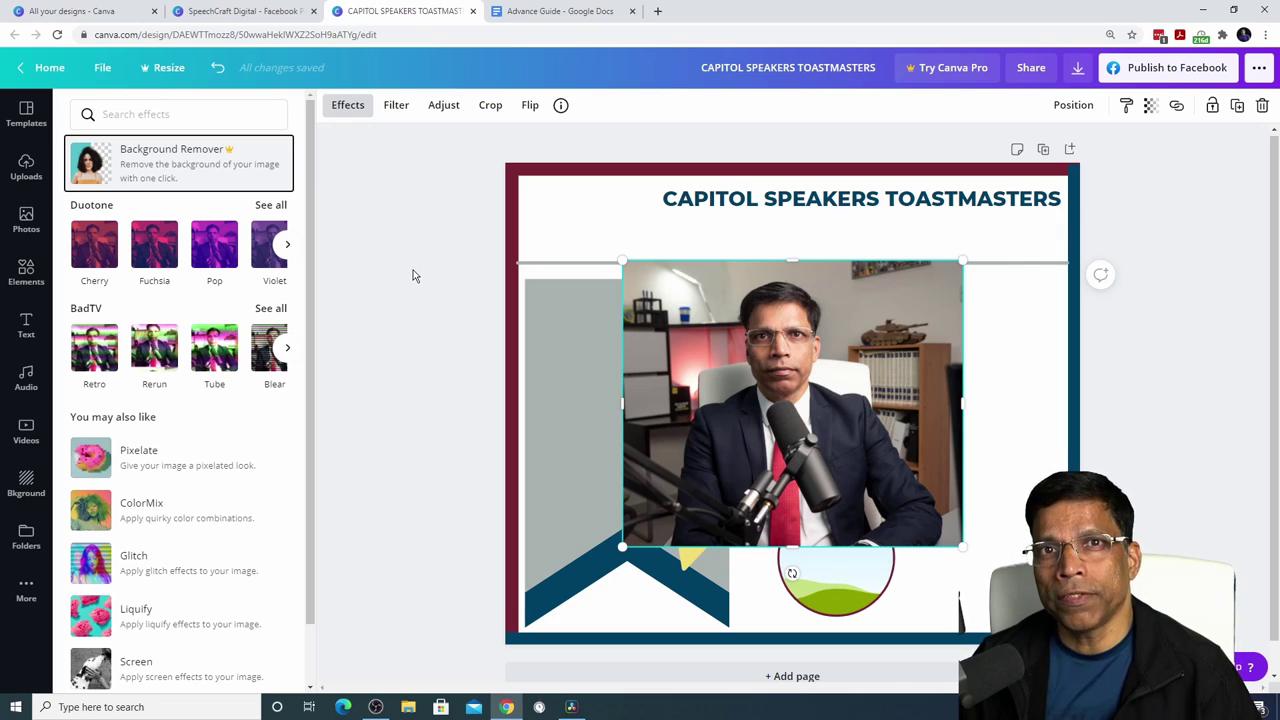
- Switch to remove.bg in a new browser tab, upload PB090179.jpg, and download the preview image without its background
{"action": "key", "text": "ctrl+t"}
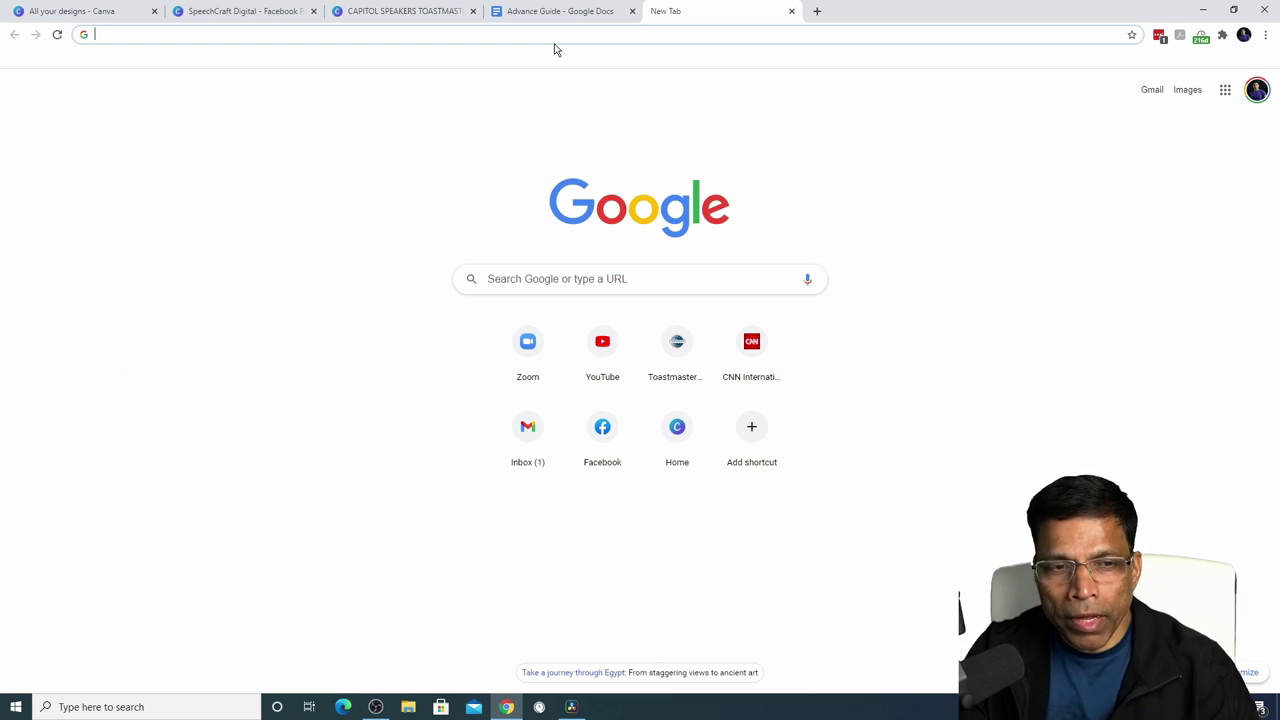
{"action": "type", "text": "remo"}
{"action": "key", "text": "Return"}
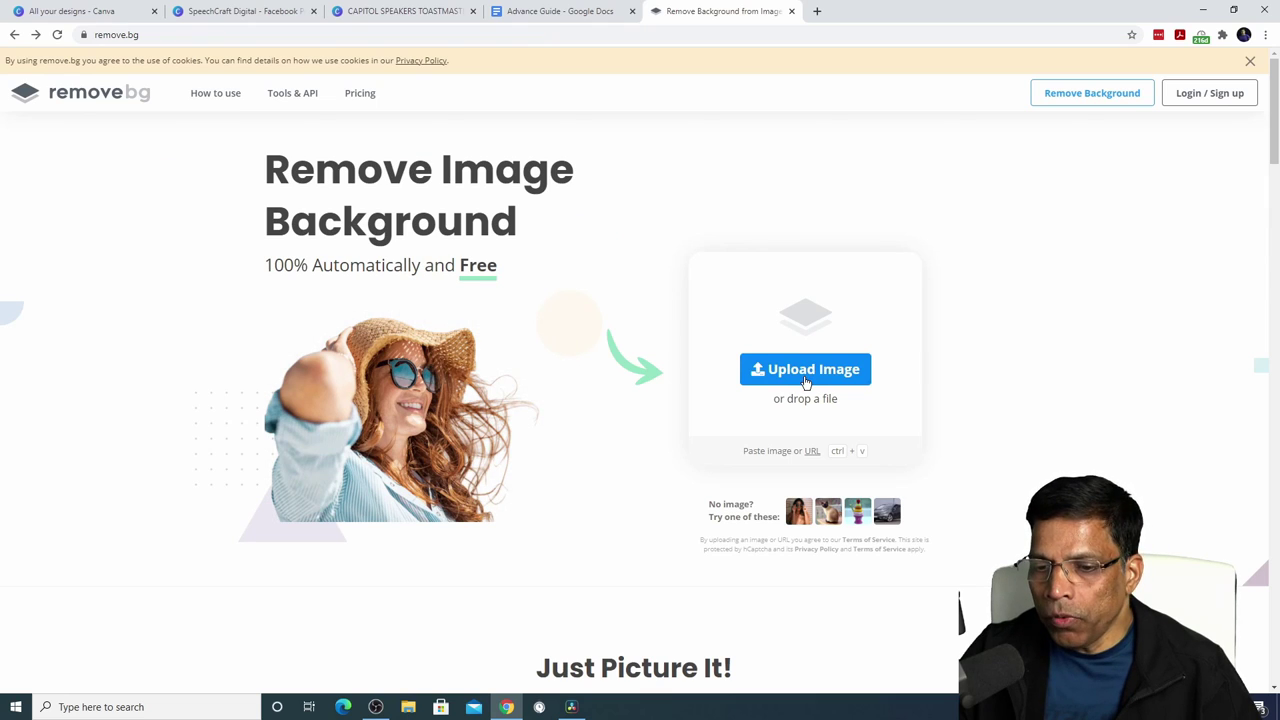
{"action": "left_click", "coordinate": [806, 375]}
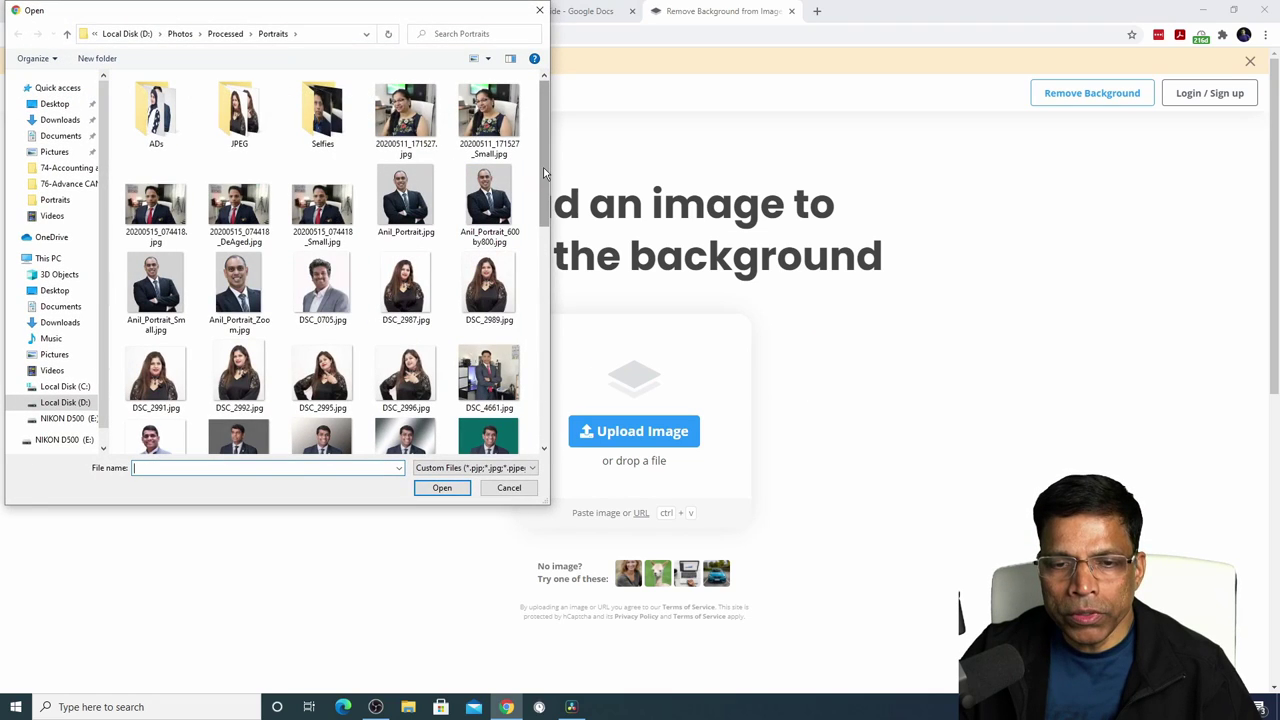
{"action": "scroll", "coordinate": [545, 173], "scroll_direction": "down", "scroll_amount": 10}
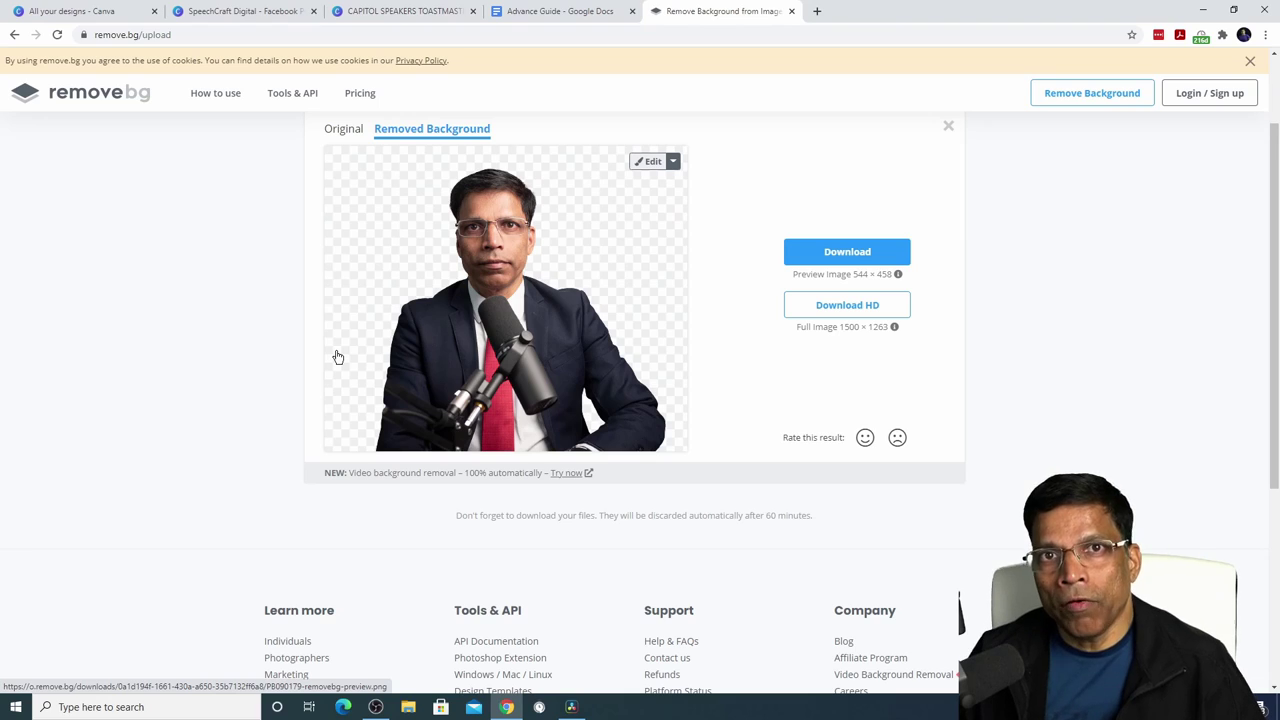
{"action": "left_click", "coordinate": [840, 254]}
- Back in the Canva flyer, delete the original portrait from the page and place the uploaded background-free version in the circular frame
{"action": "left_click", "coordinate": [400, 12]}
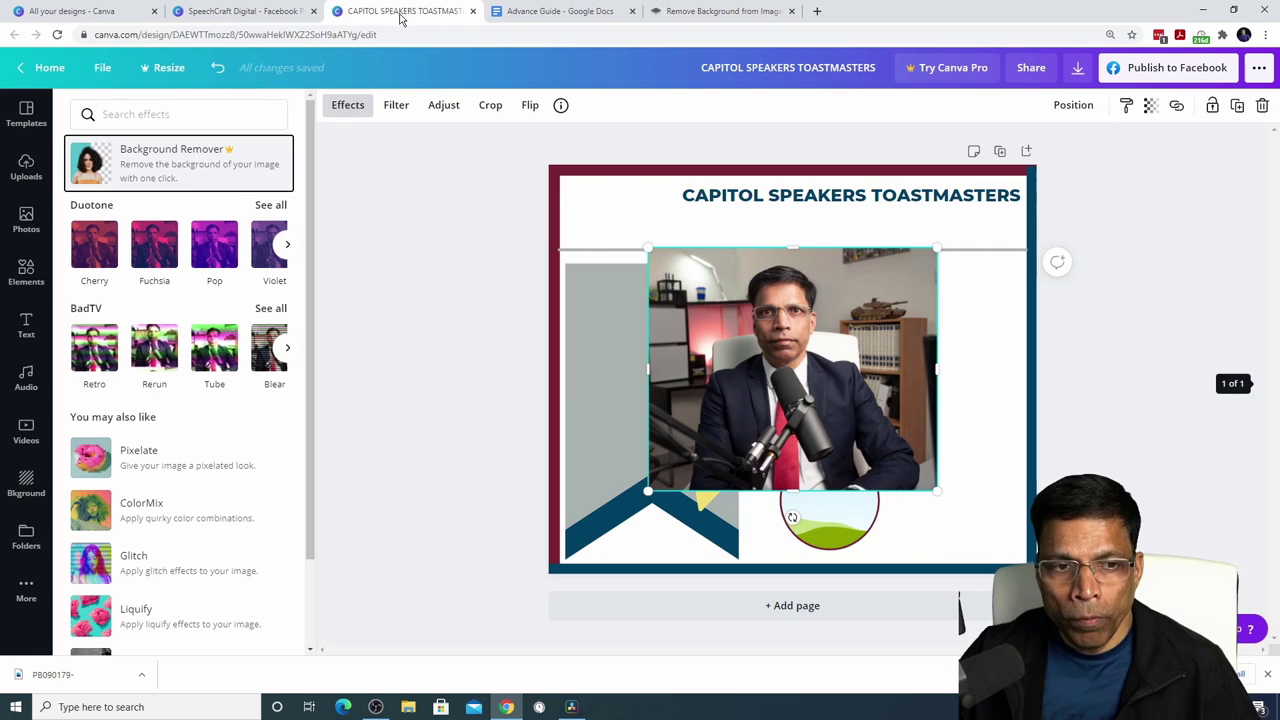
{"action": "left_click", "coordinate": [26, 170]}
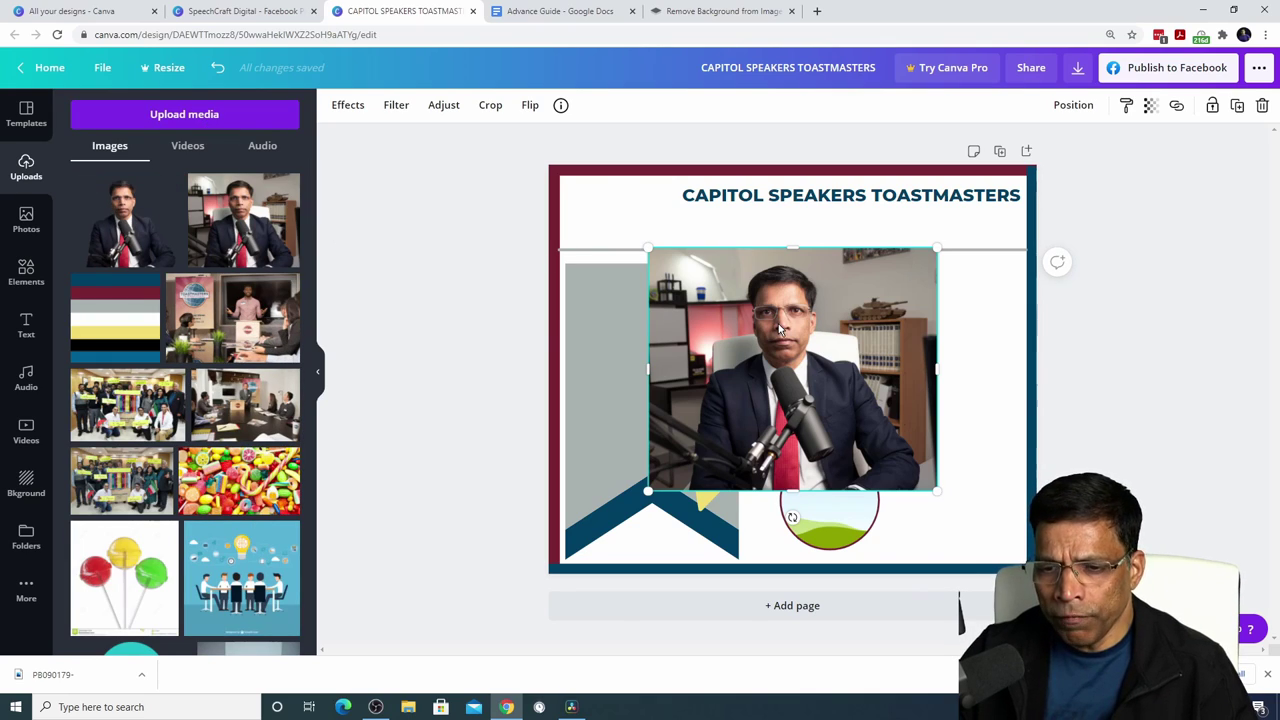
{"action": "key", "text": "Delete"}
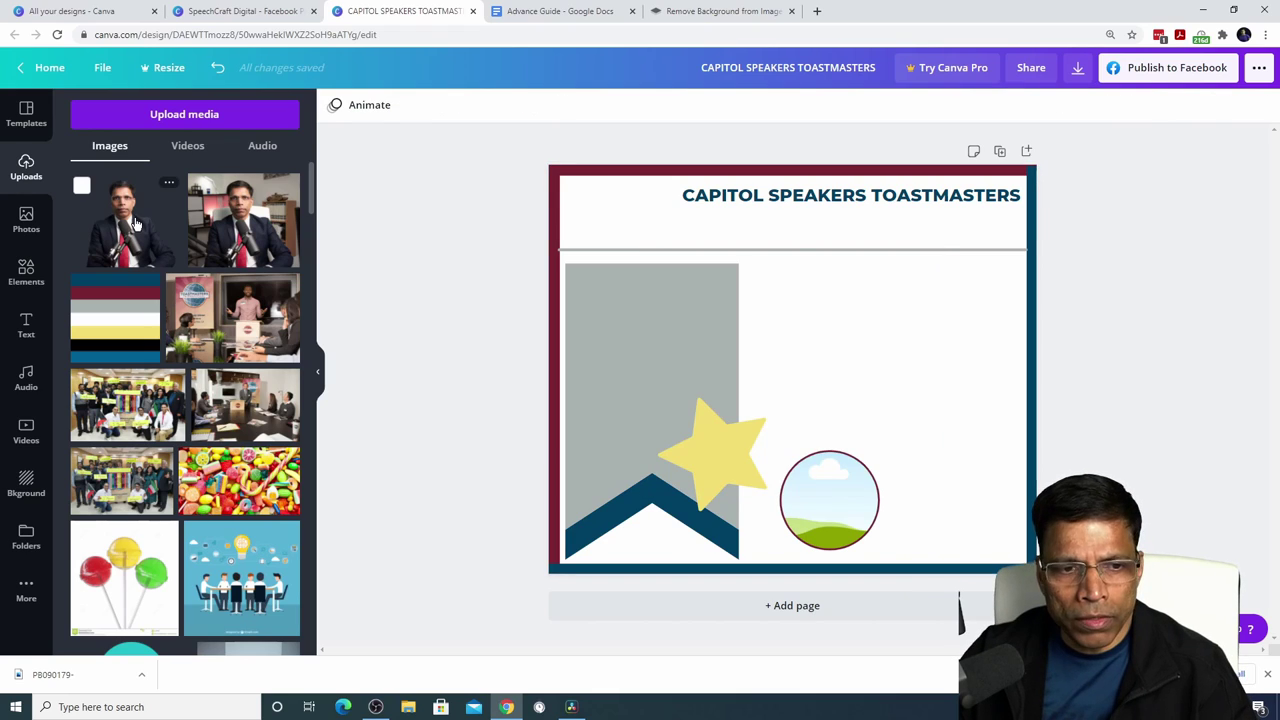
{"action": "left_click", "coordinate": [135, 224]}
{"action": "left_click_drag", "start_coordinate": [788, 348], "coordinate": [841, 503]}
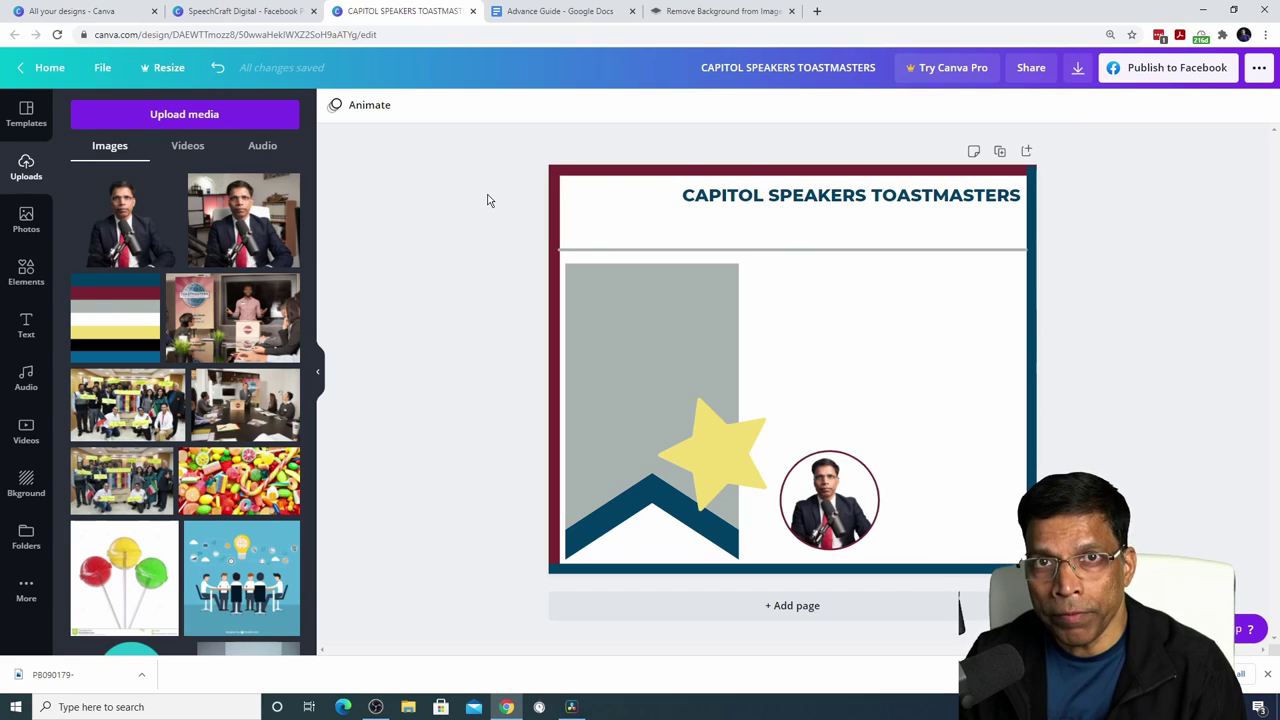
- Add the Toastmasters International globe logo from the uploads, shrink it, and place it in the header beside the club heading
{"action": "scroll", "coordinate": [239, 232], "scroll_direction": "down", "scroll_amount": 3}
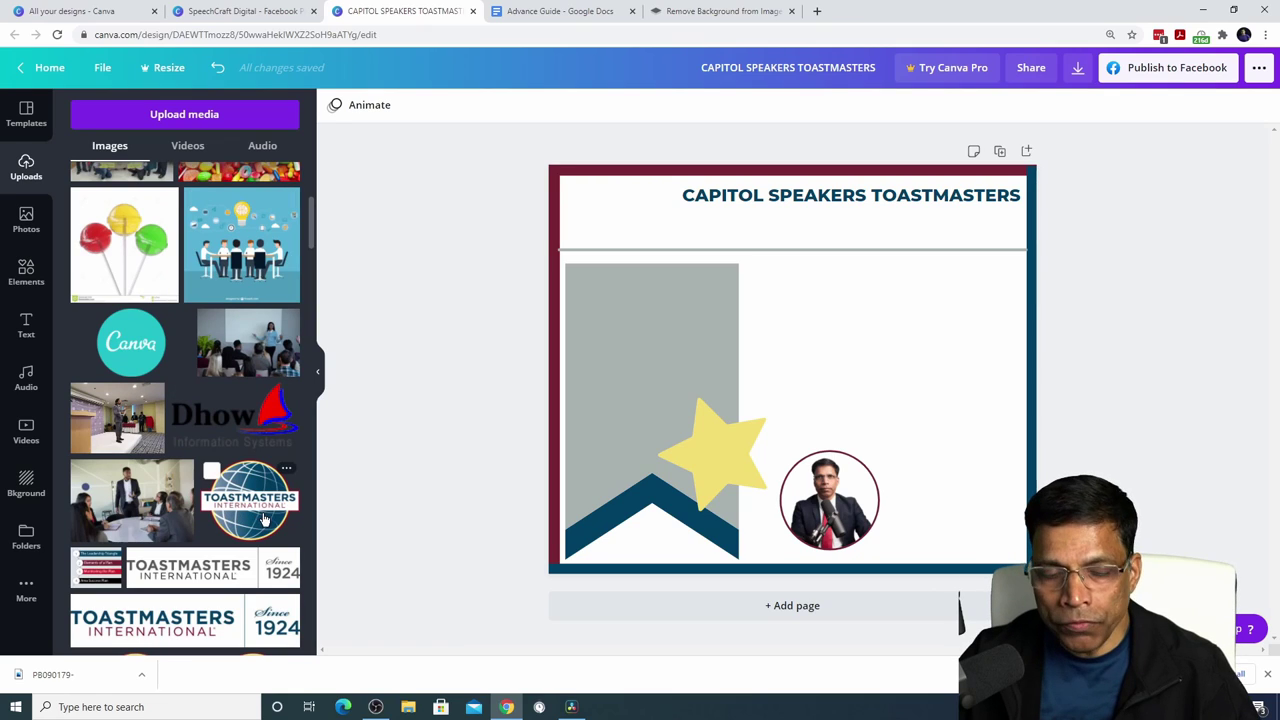
{"action": "left_click", "coordinate": [262, 512]}
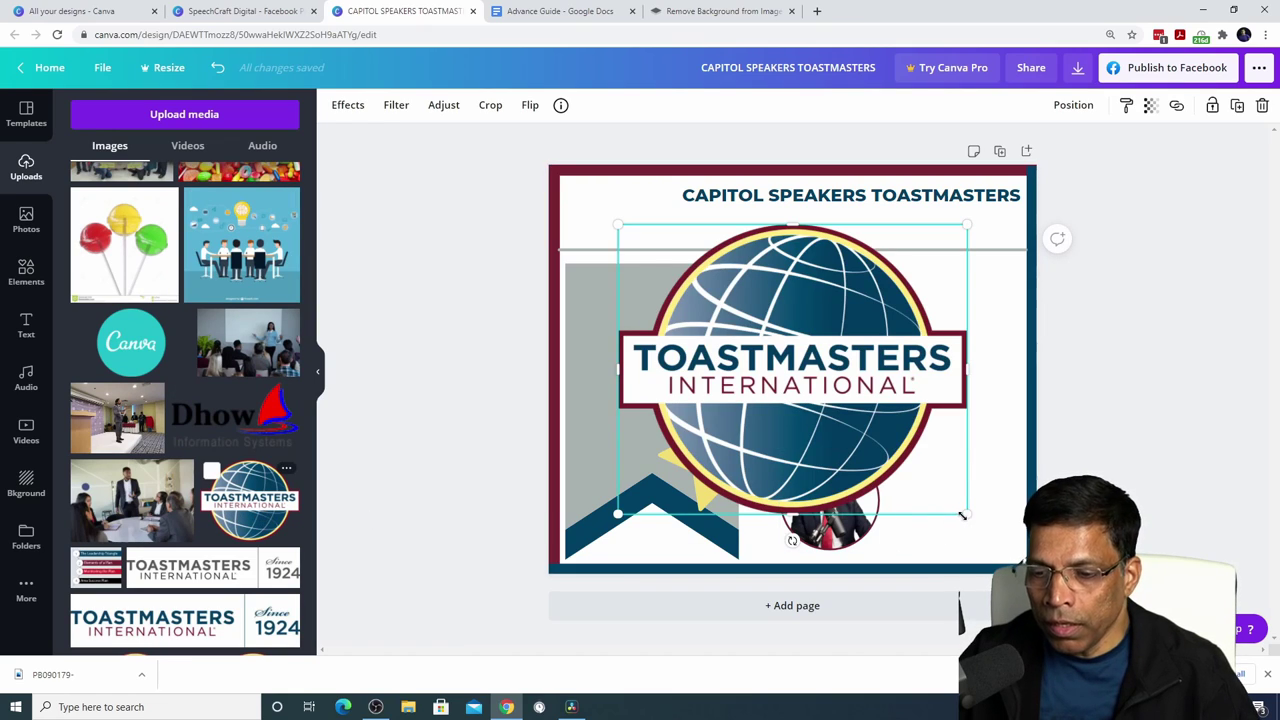
{"action": "left_click_drag", "start_coordinate": [955, 503], "coordinate": [641, 244]}
{"action": "left_click", "coordinate": [450, 360]}
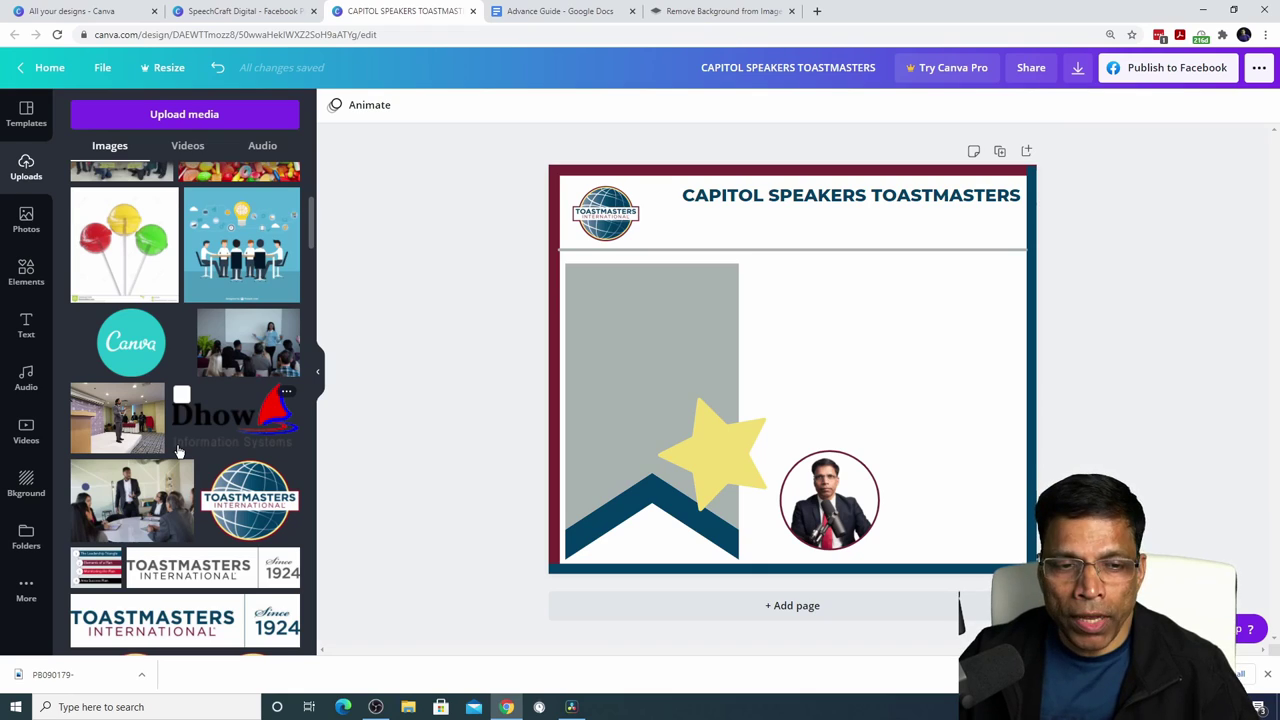
- Add the uploaded Toastmasters meeting photo, shrink it slightly, and place it beside the grey banner below the header line
{"action": "scroll", "coordinate": [178, 452], "scroll_direction": "up", "scroll_amount": 4}
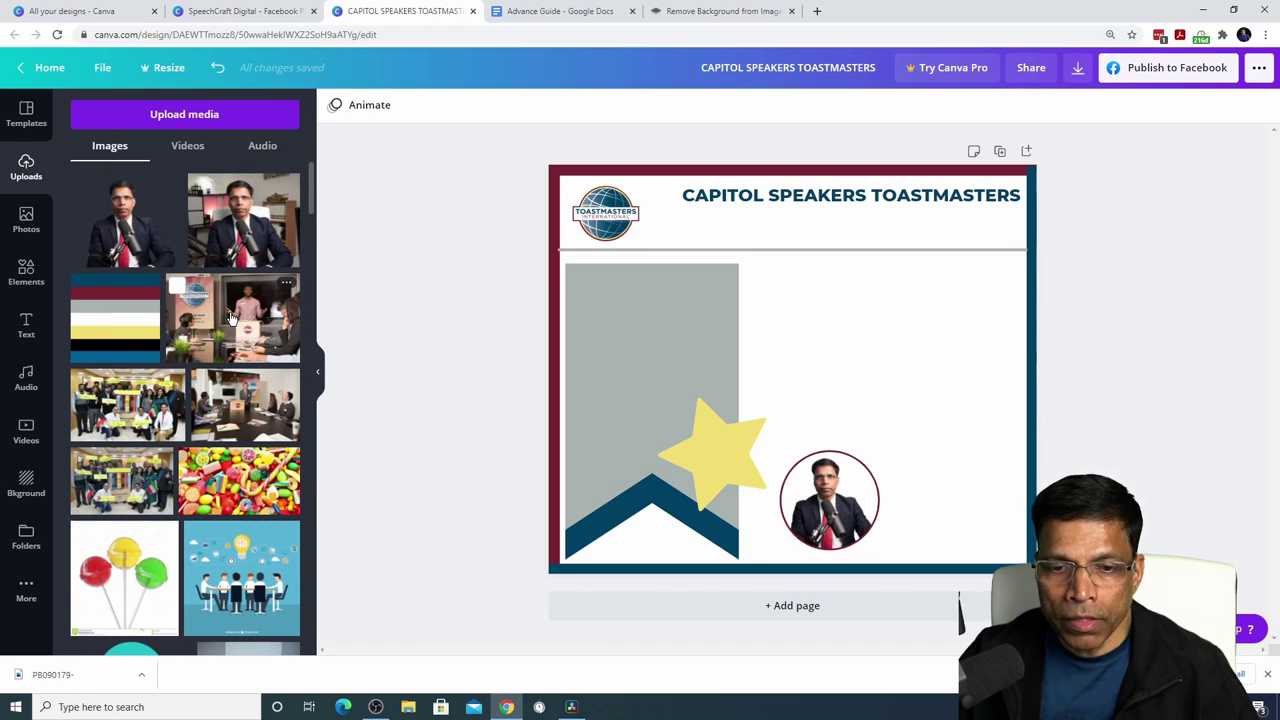
{"action": "left_click", "coordinate": [230, 318]}
{"action": "left_click_drag", "start_coordinate": [943, 471], "coordinate": [920, 452]}
{"action": "left_click_drag", "start_coordinate": [819, 375], "coordinate": [911, 375]}
{"action": "left_click", "coordinate": [453, 388]}
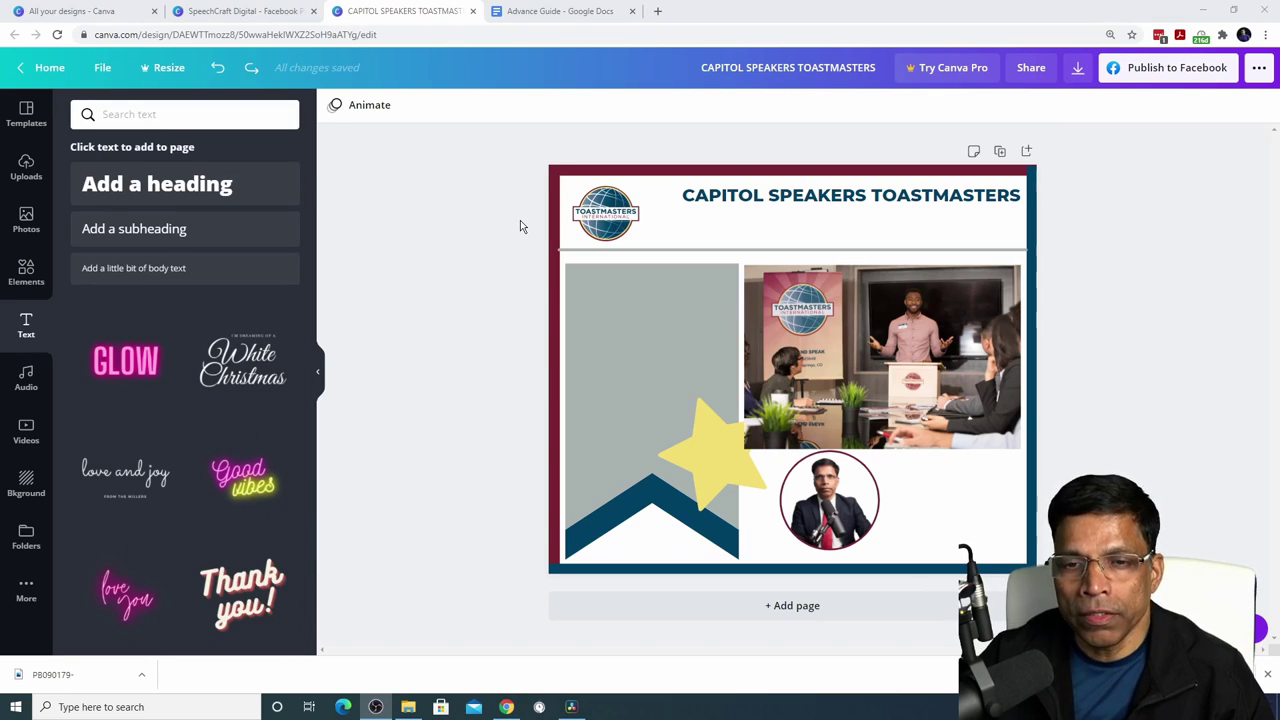
- Check the text on the original SpeechCraft Digital flyer, and redo the undone text additions in the Capitol Speakers Toastmasters design
{"action": "left_click", "coordinate": [248, 12]}
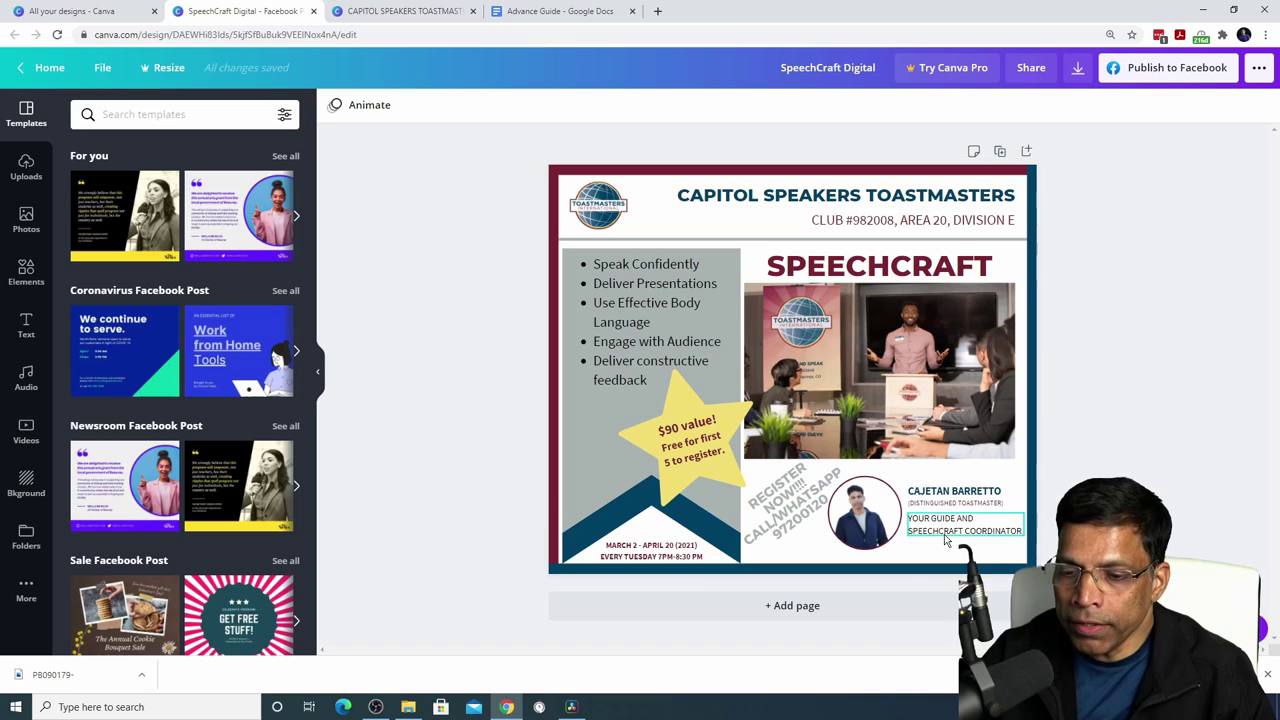
{"action": "key", "text": "ctrl+Tab"}
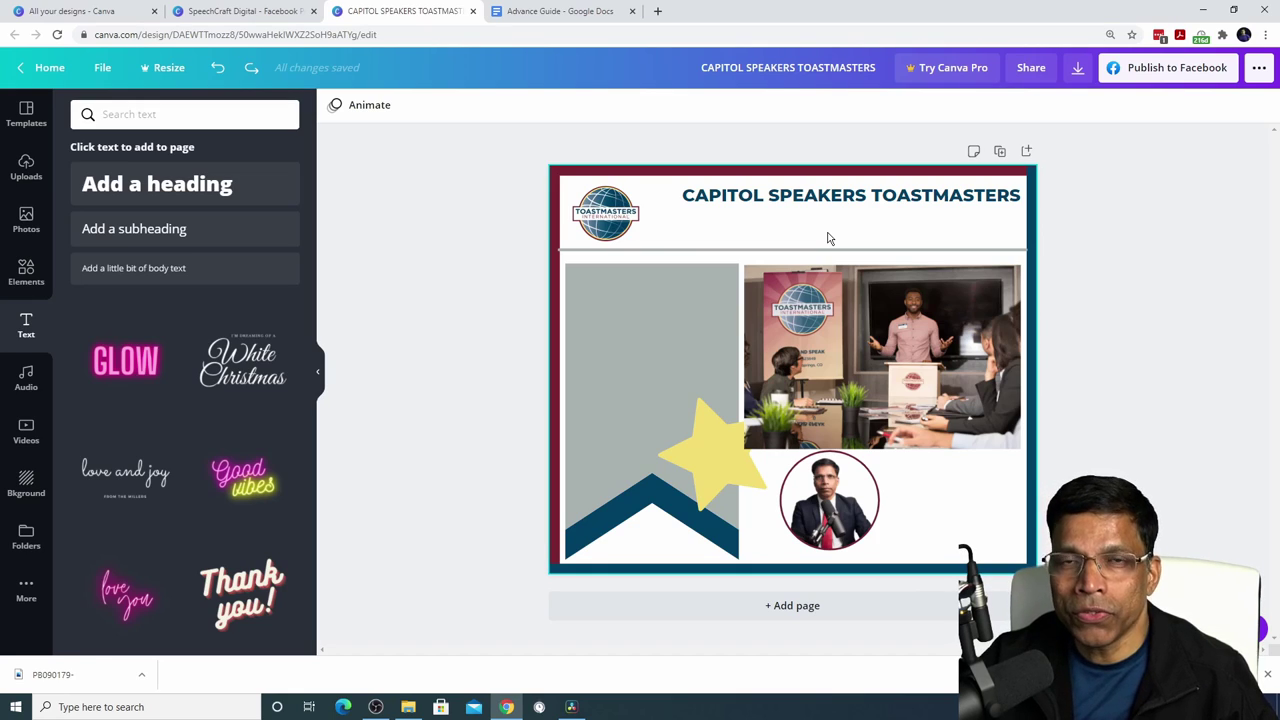
{"action": "key", "text": "ctrl+y"}
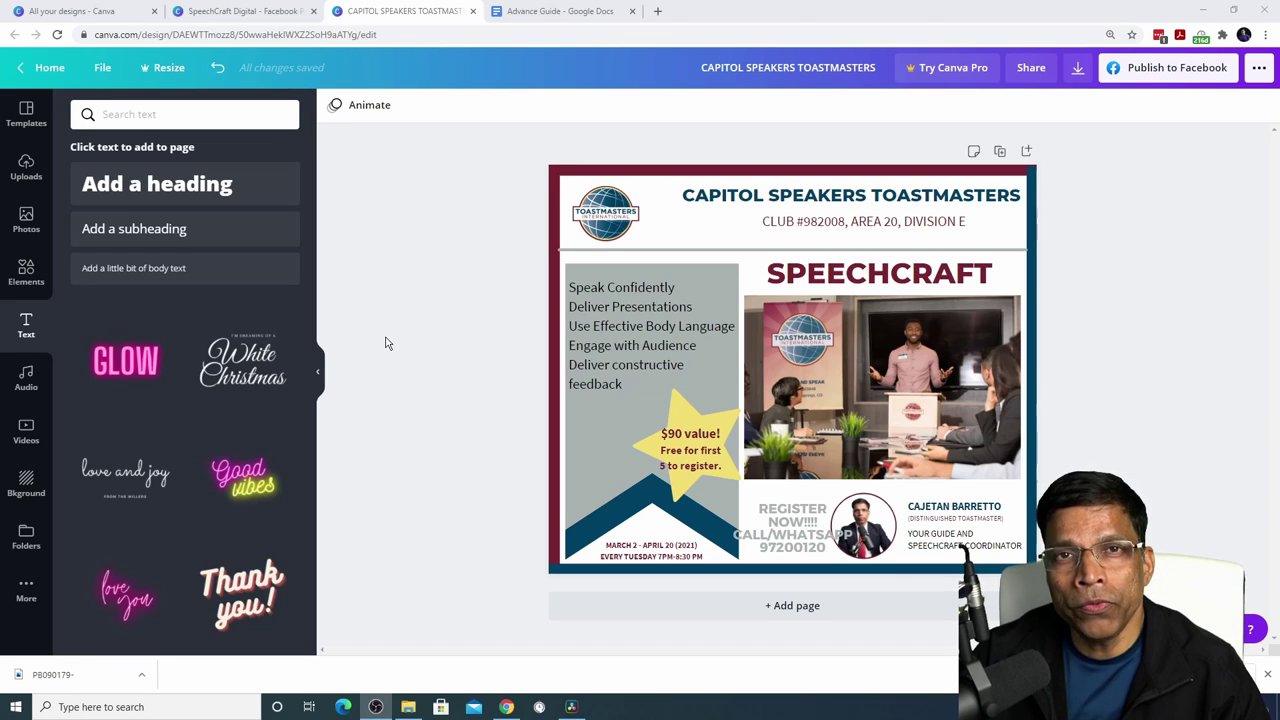
- Move the SPEECHCRAFT heading around the page to try the alignment guides and settle it just above the meeting photo
{"action": "left_click", "coordinate": [886, 283]}
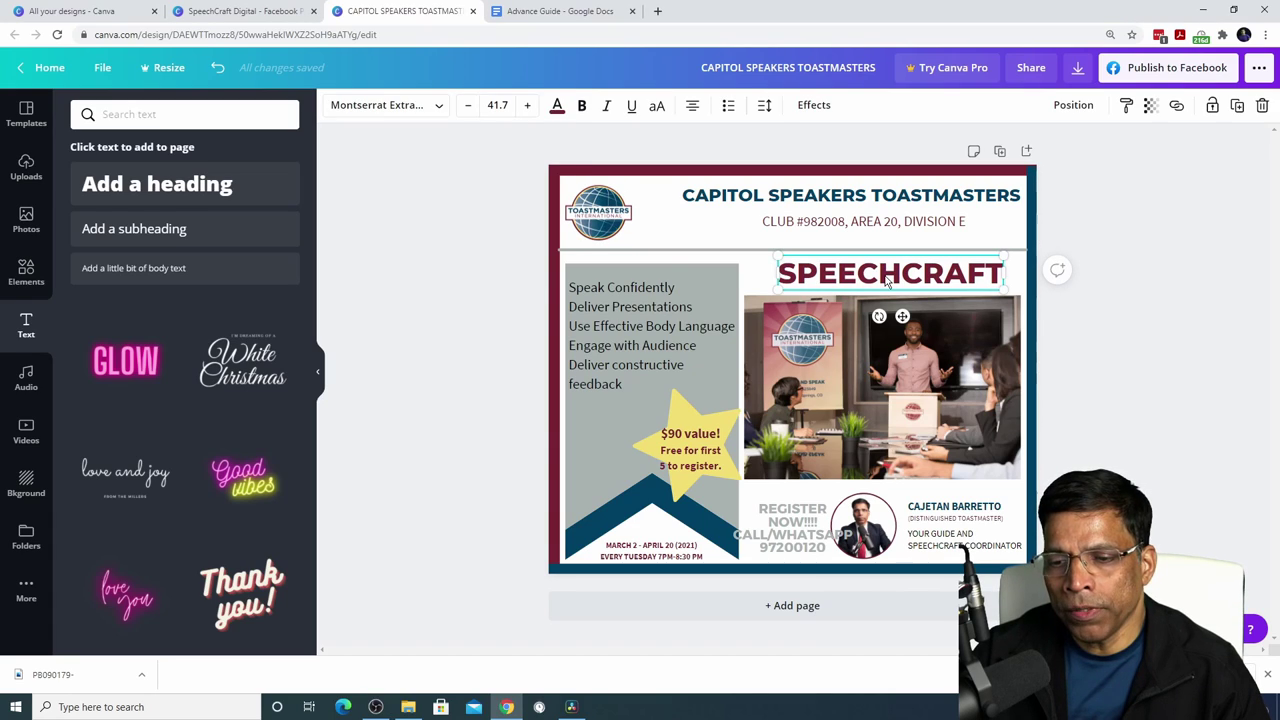
{"action": "left_click_drag", "start_coordinate": [886, 283], "coordinate": [792, 412]}
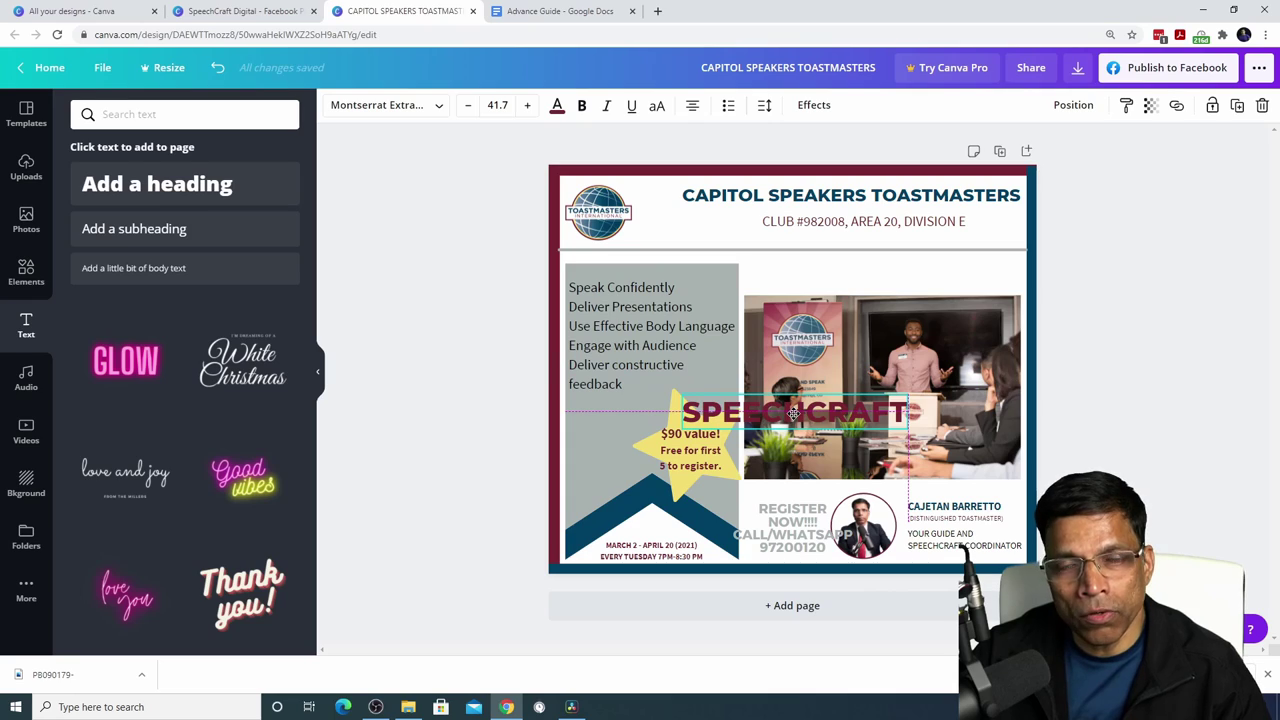
{"action": "left_click_drag", "start_coordinate": [793, 412], "coordinate": [861, 273]}
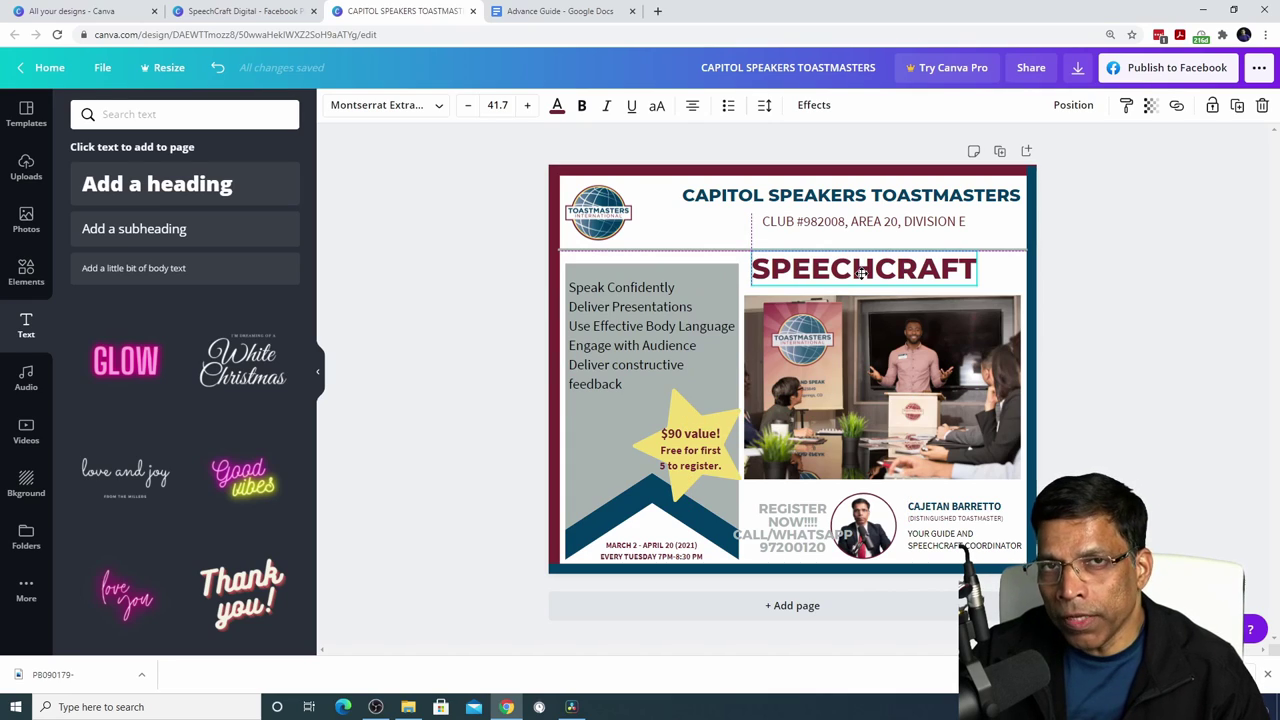
{"action": "left_click_drag", "start_coordinate": [861, 273], "coordinate": [786, 372]}
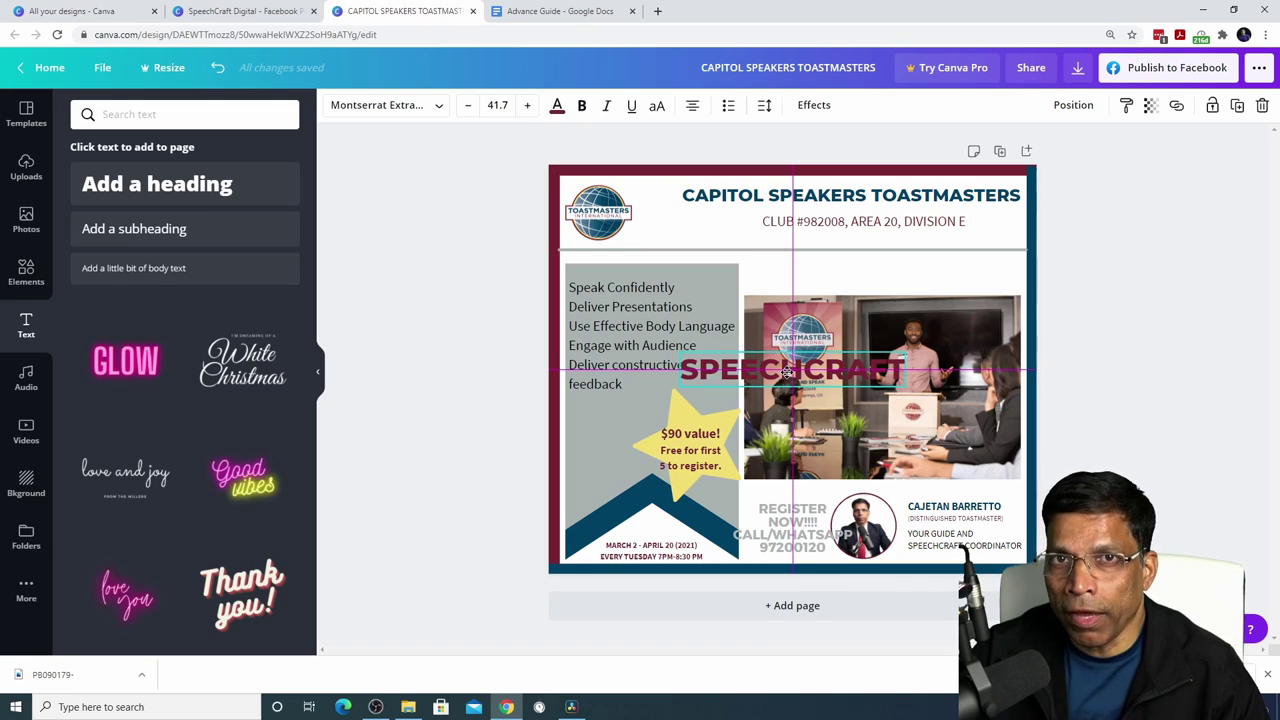
{"action": "left_click_drag", "start_coordinate": [787, 371], "coordinate": [883, 284]}
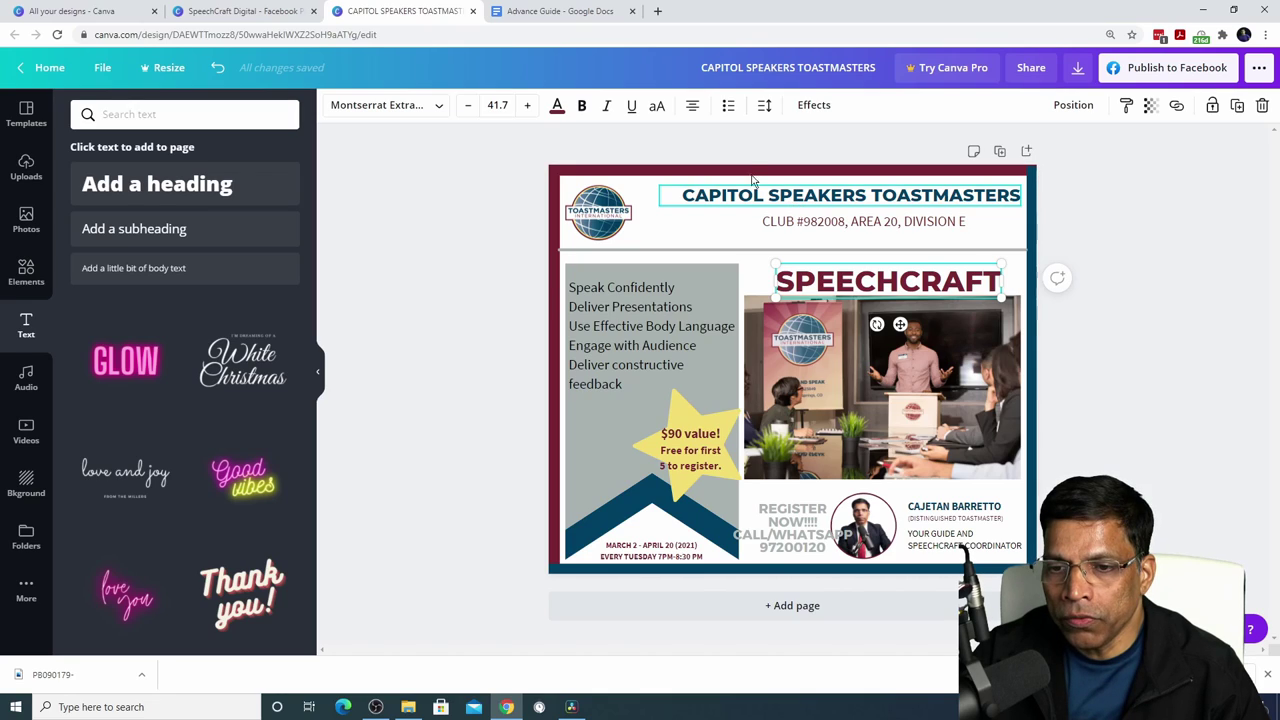
- Change the SPEECHCRAFT heading's text alignment to right-aligned
{"action": "left_click", "coordinate": [694, 108]}
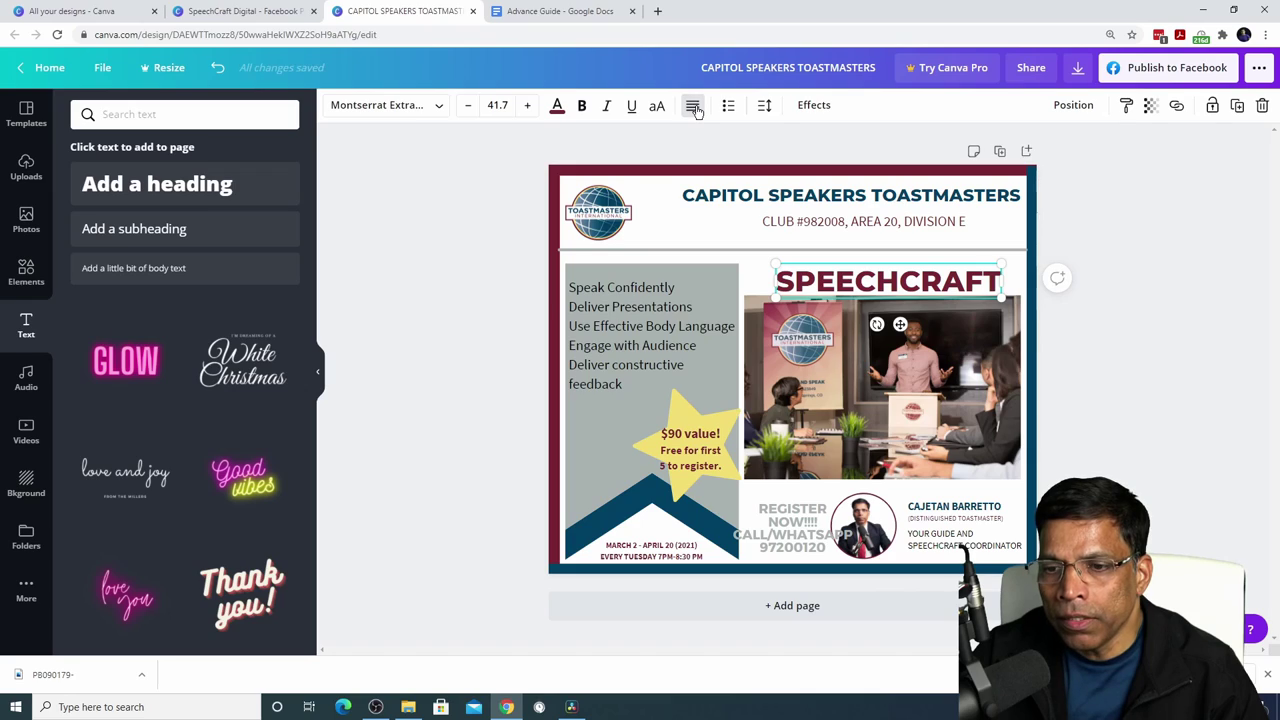
{"action": "left_click", "coordinate": [694, 114]}
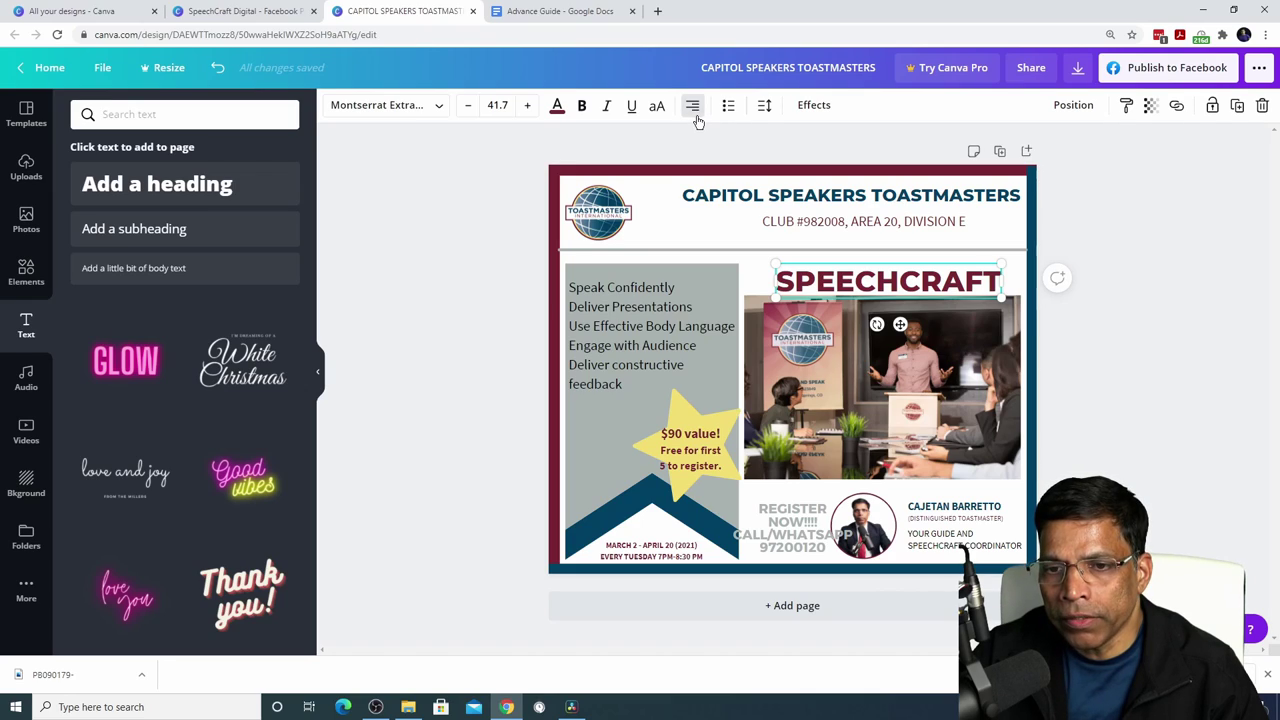
- Move the club details line so its right edge aligns with the CAPITOL SPEAKERS TOASTMASTERS title above it
{"action": "left_click", "coordinate": [839, 229]}
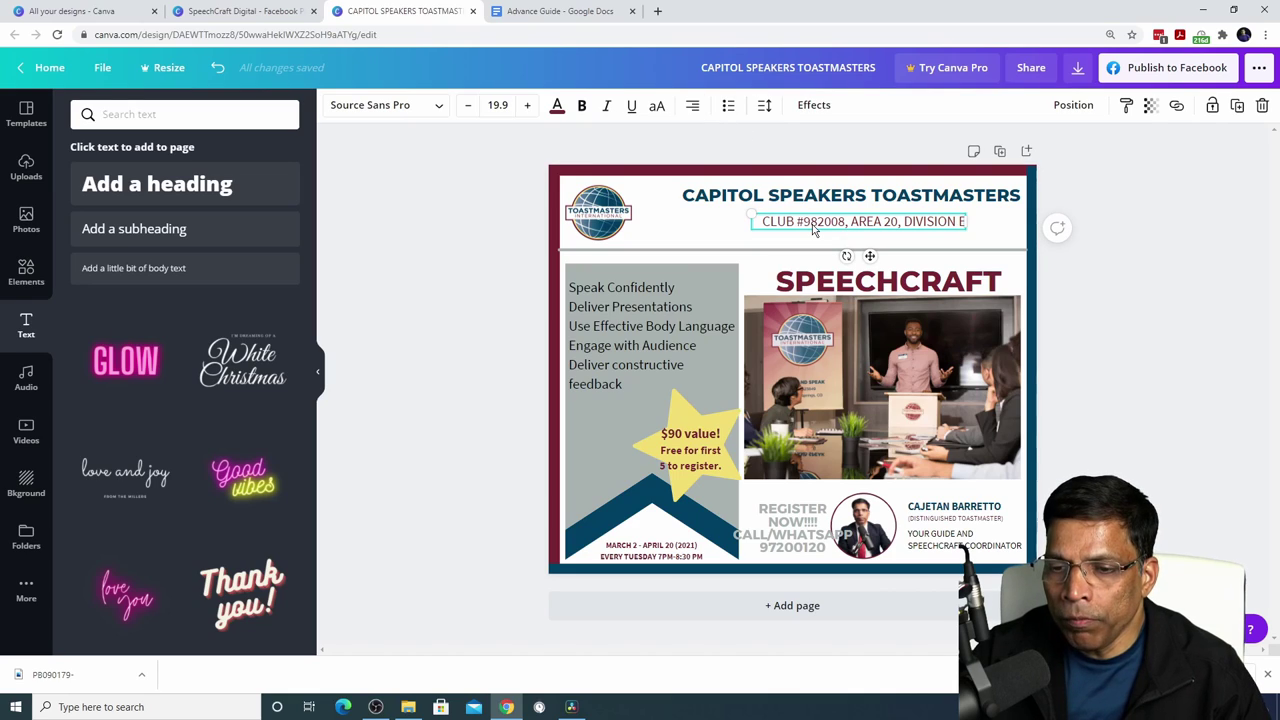
{"action": "left_click_drag", "start_coordinate": [813, 229], "coordinate": [866, 222]}
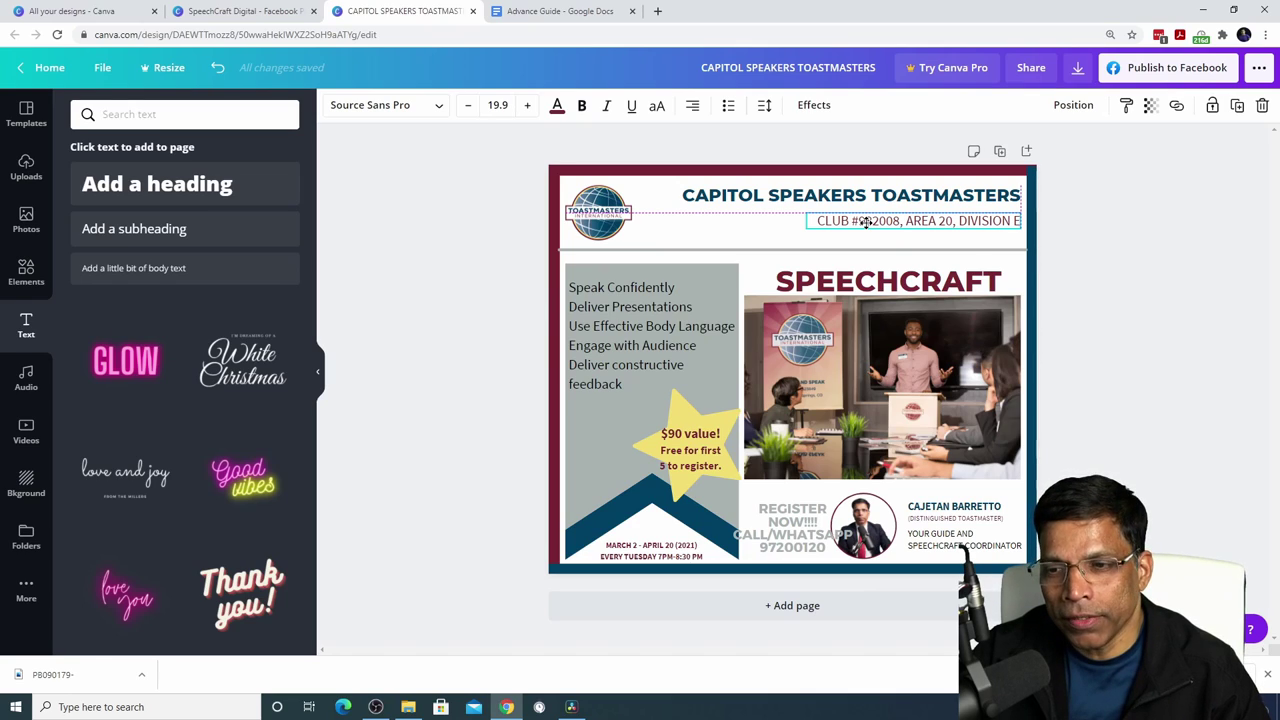
{"action": "left_click", "coordinate": [506, 345]}
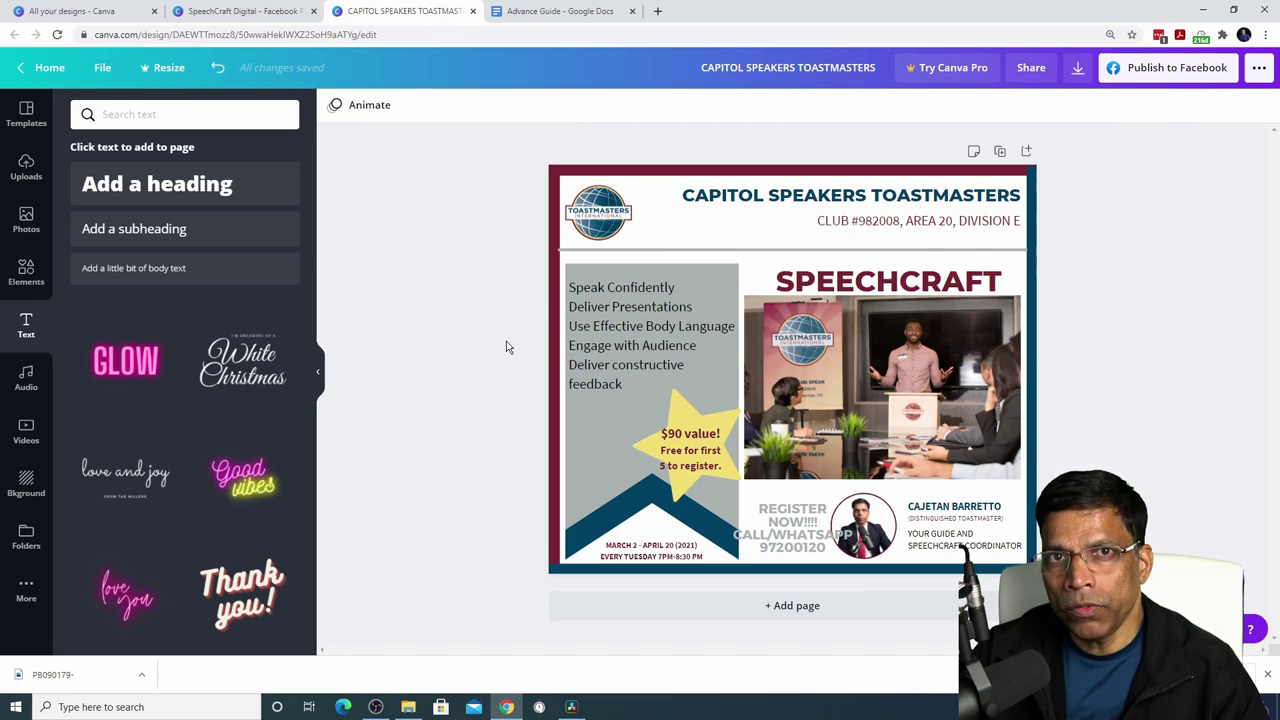
- Turn the skills text on the grey banner into a bulleted list, trying the numbered style along the way
{"action": "left_click", "coordinate": [660, 318]}
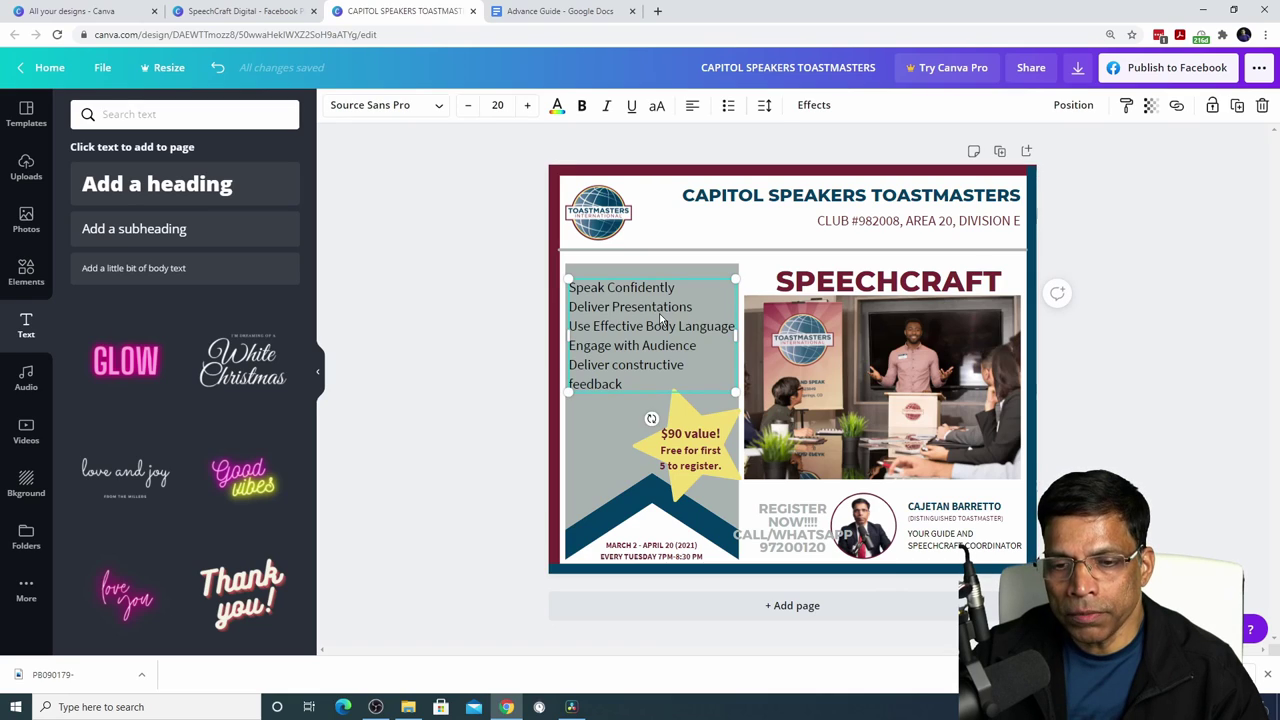
{"action": "left_click", "coordinate": [731, 106]}
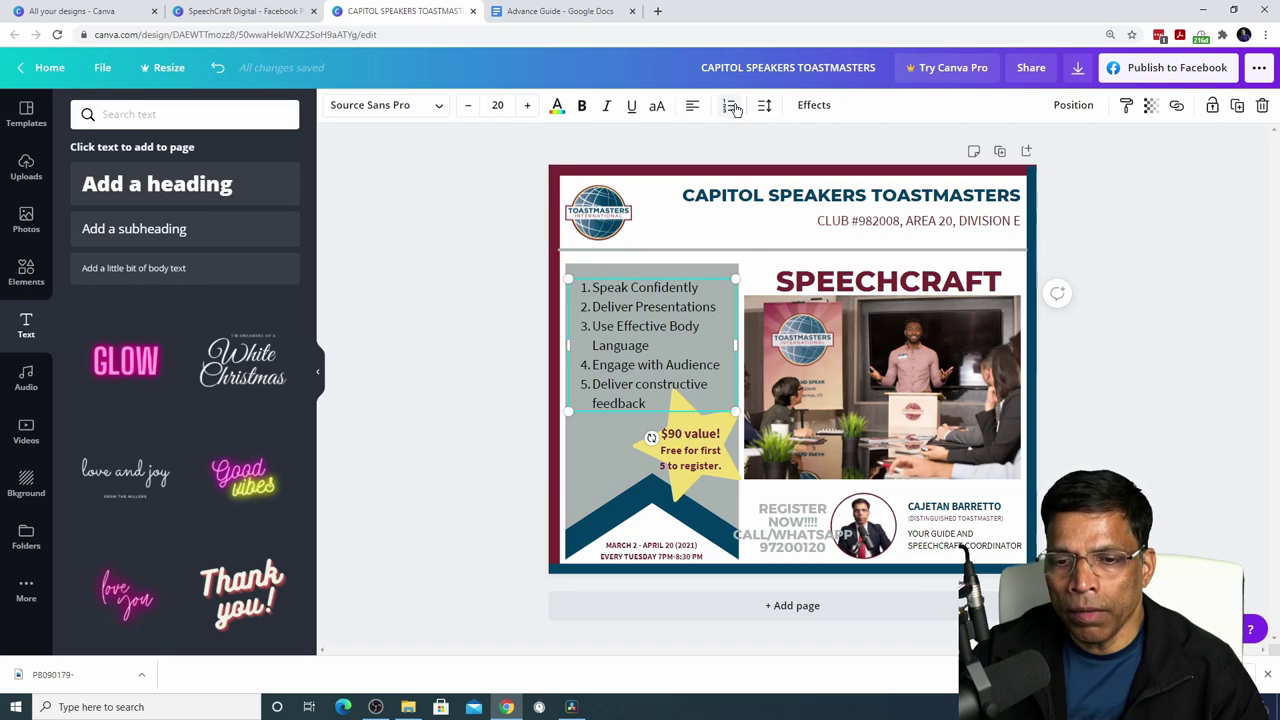
{"action": "left_click", "coordinate": [733, 107]}
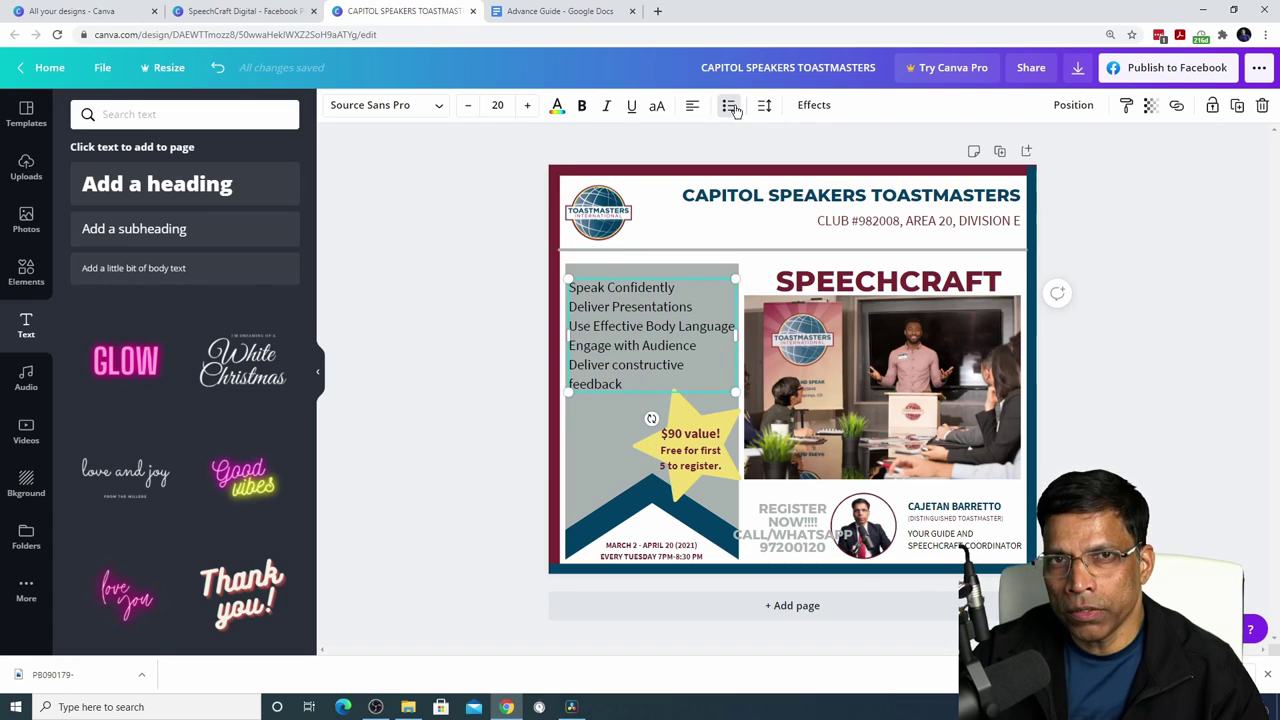
{"action": "left_click", "coordinate": [733, 107]}
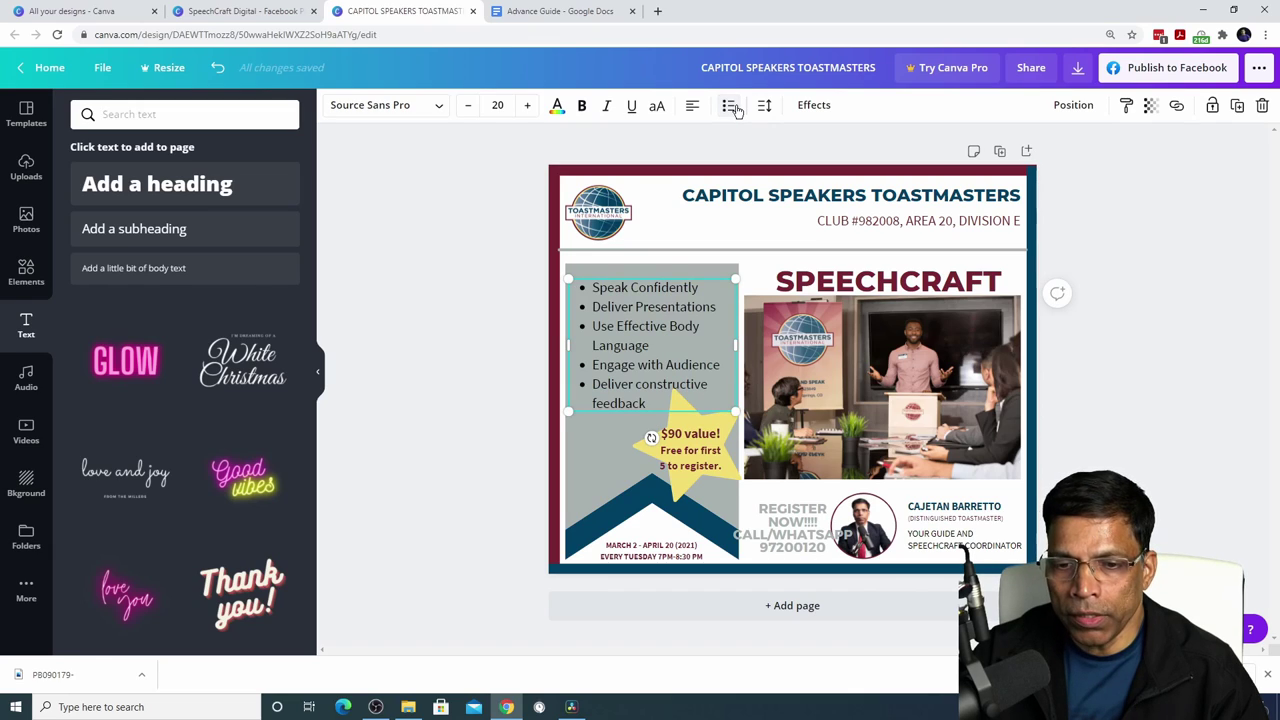
{"action": "left_click", "coordinate": [462, 372]}
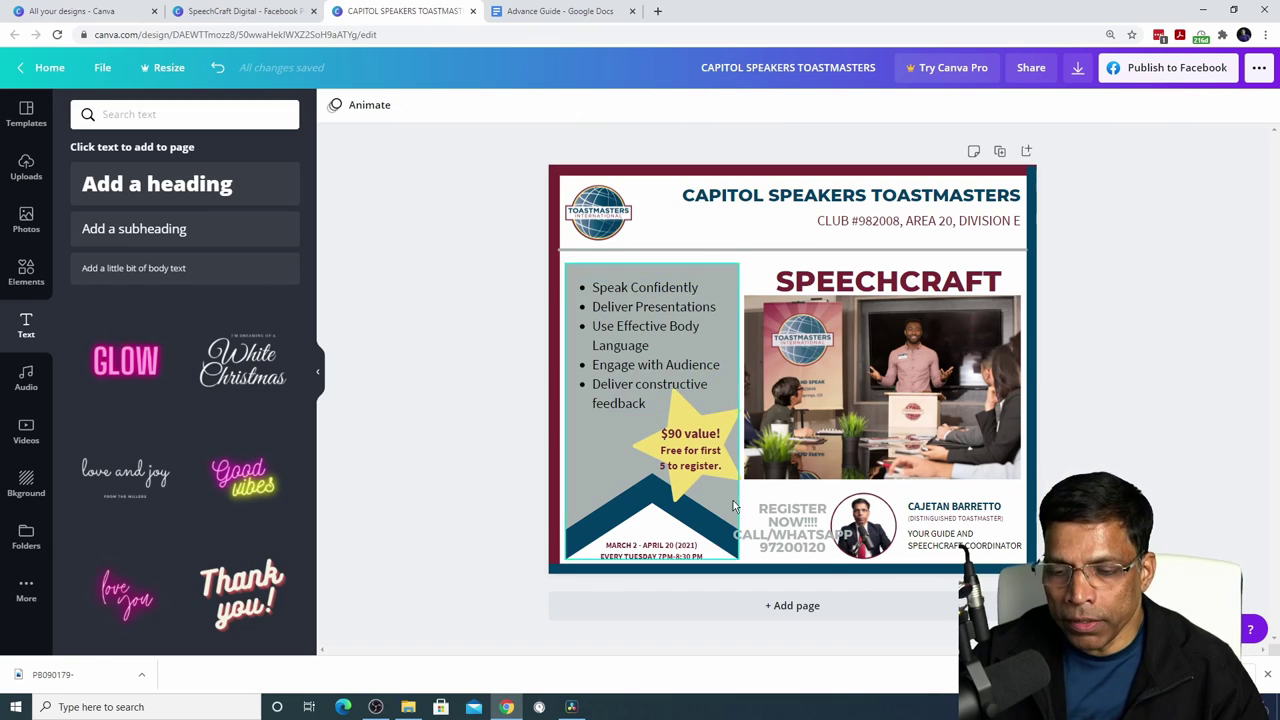
- Tilt the grey REGISTER NOW text counter-clockwise and shrink it to fit beside the circular portrait
{"action": "left_click", "coordinate": [800, 541]}
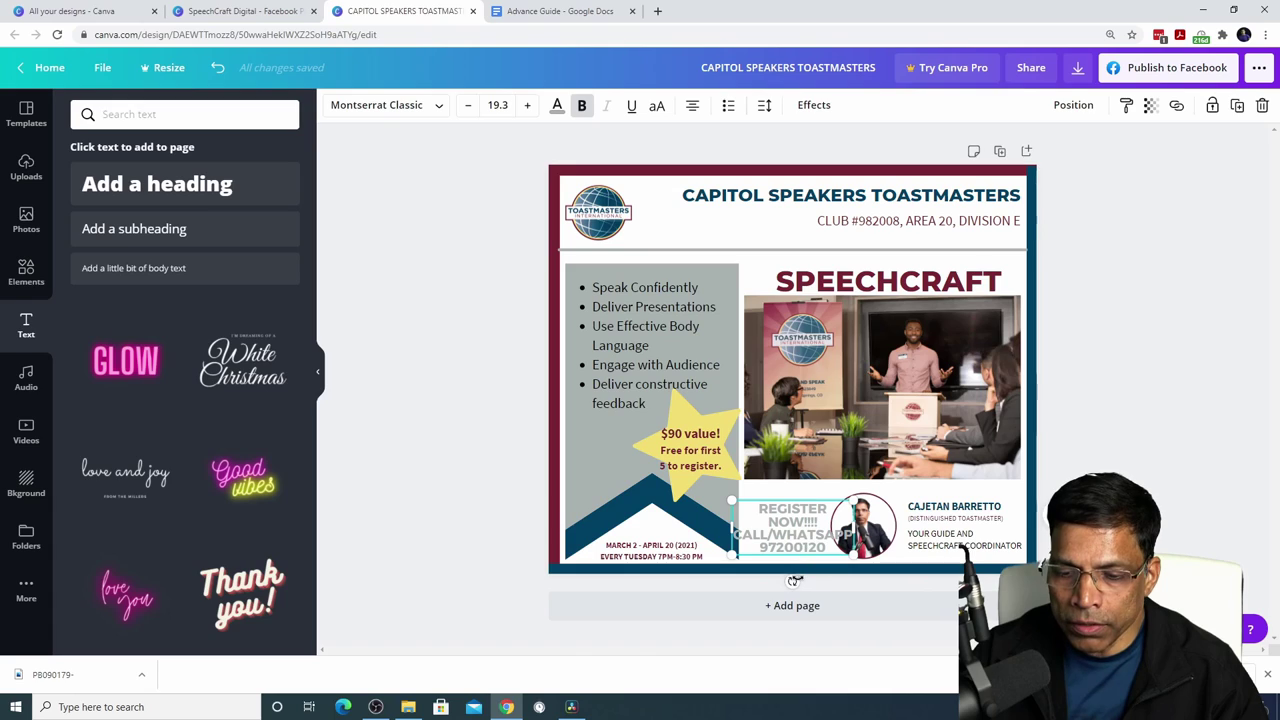
{"action": "left_click_drag", "start_coordinate": [793, 581], "coordinate": [830, 566]}
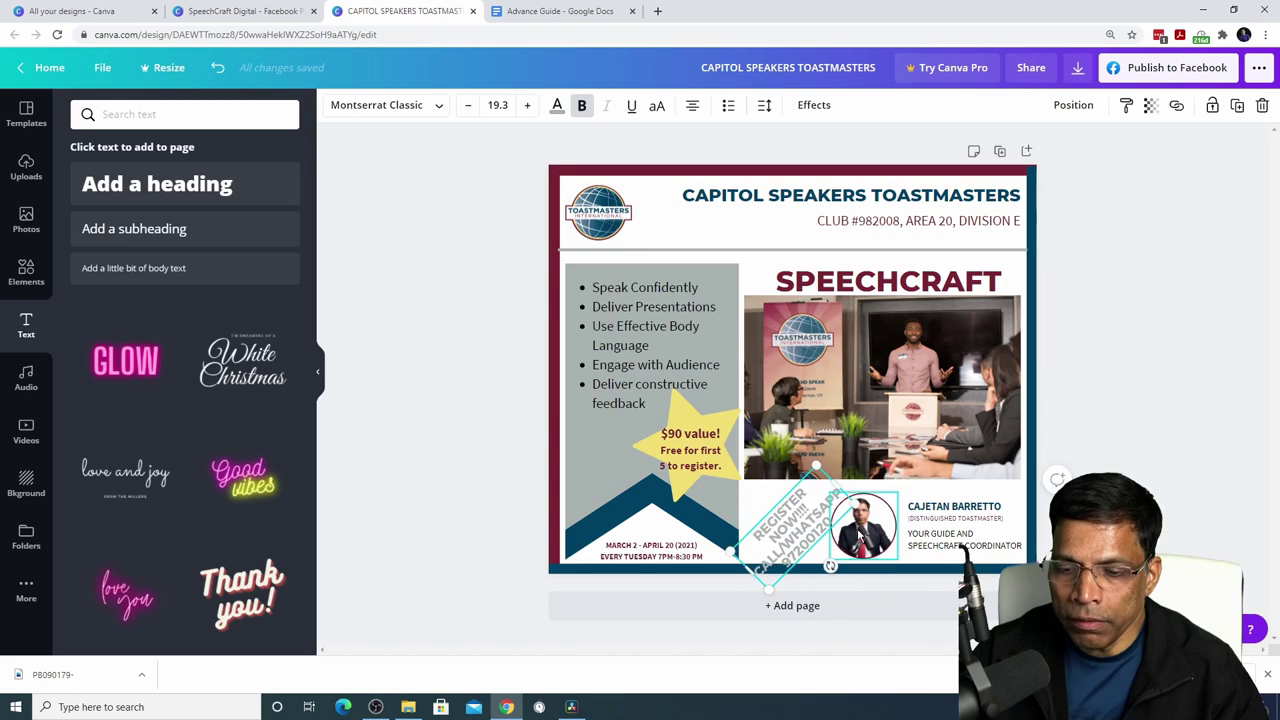
{"action": "left_click_drag", "start_coordinate": [850, 507], "coordinate": [805, 507]}
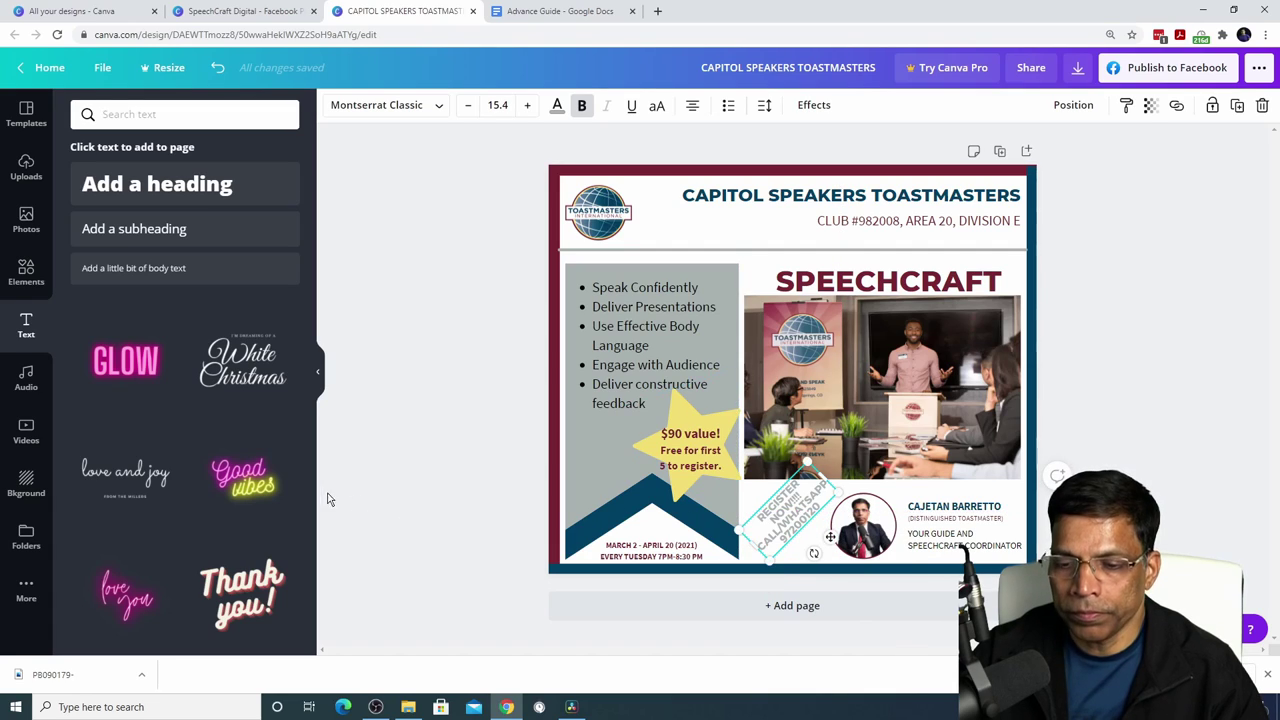
- Tilt the yellow star and its $90 value text counter-clockwise, and try layering the star in front of and behind the photo
{"action": "left_click", "coordinate": [697, 451]}
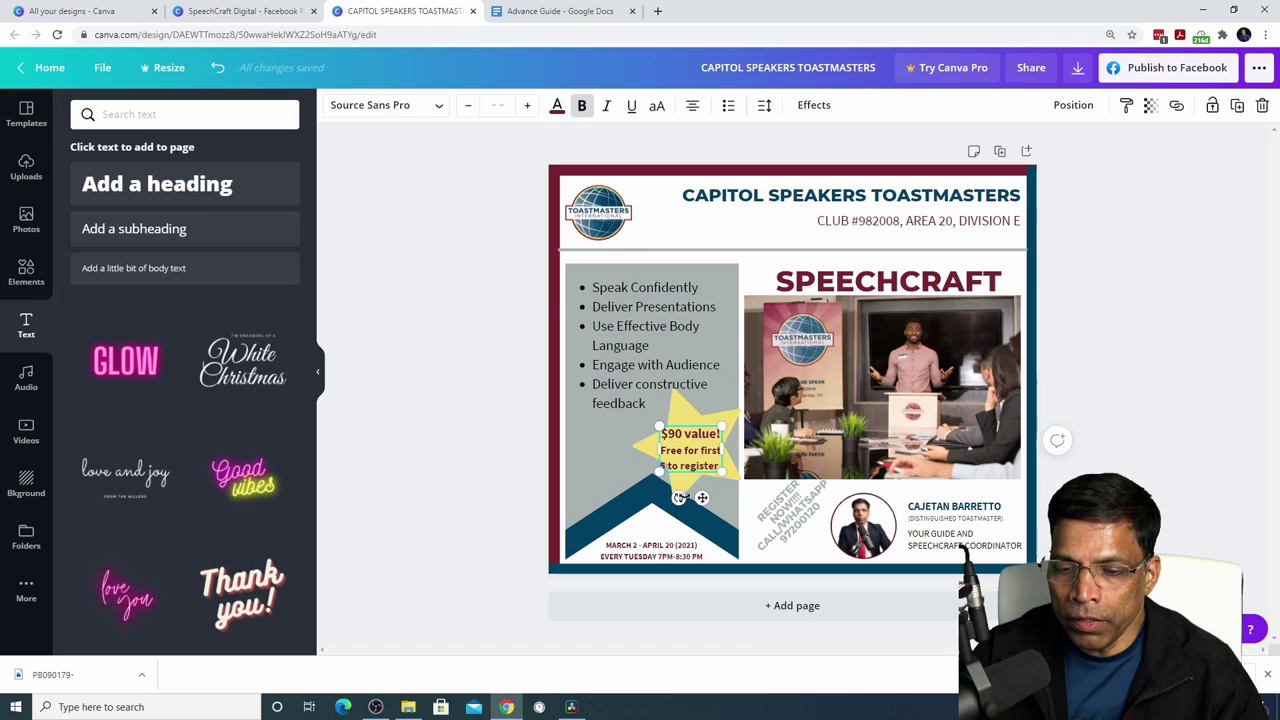
{"action": "left_click_drag", "start_coordinate": [680, 497], "coordinate": [712, 494]}
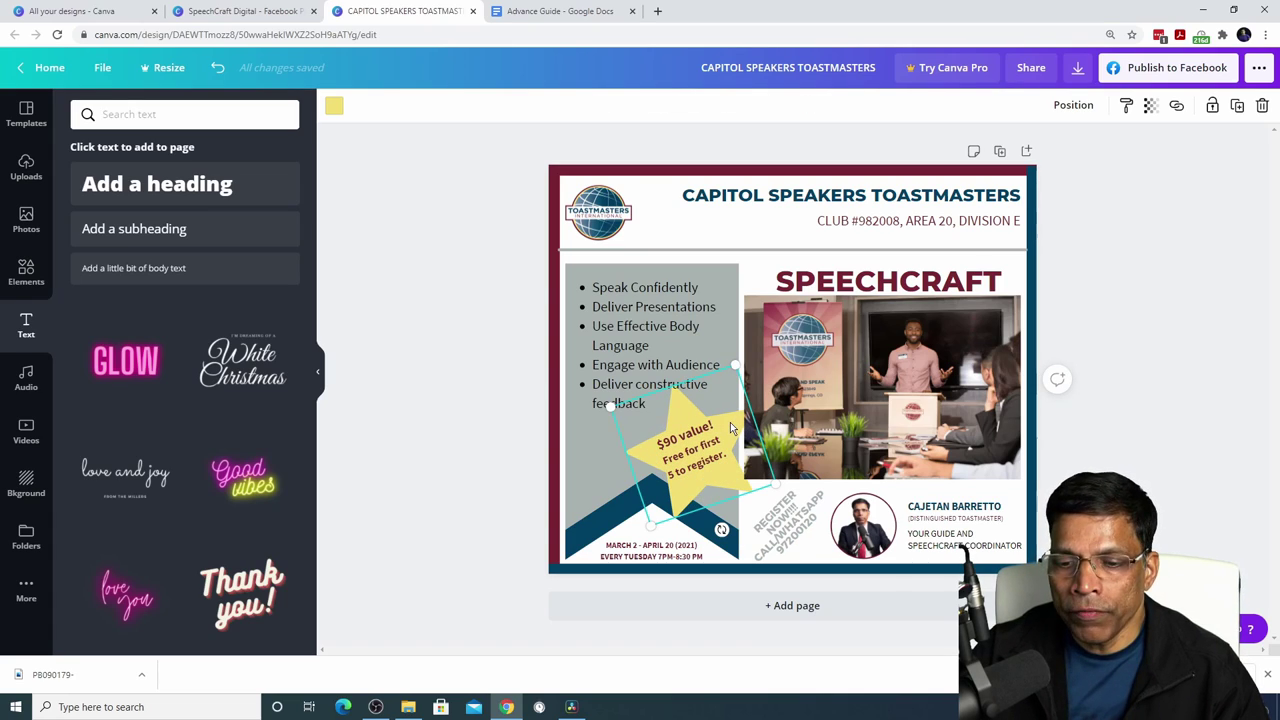
{"action": "left_click", "coordinate": [1073, 105]}
{"action": "left_click", "coordinate": [862, 150]}
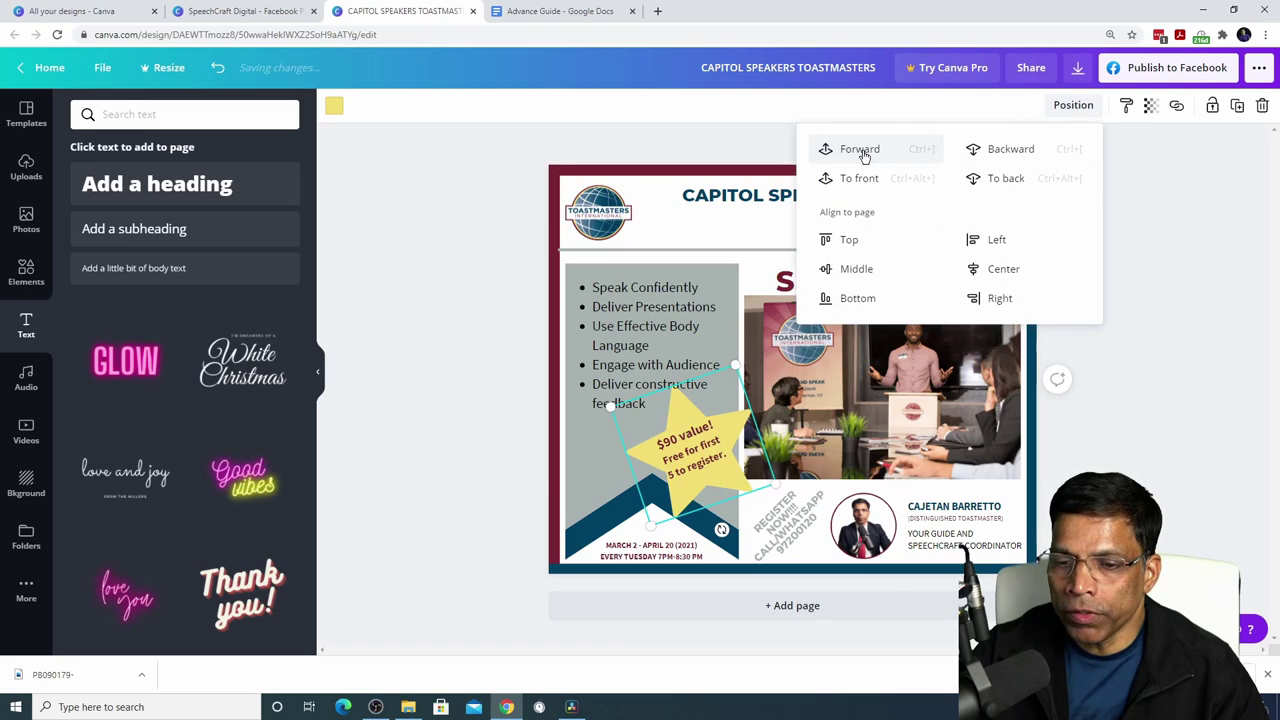
{"action": "left_click", "coordinate": [1010, 150]}
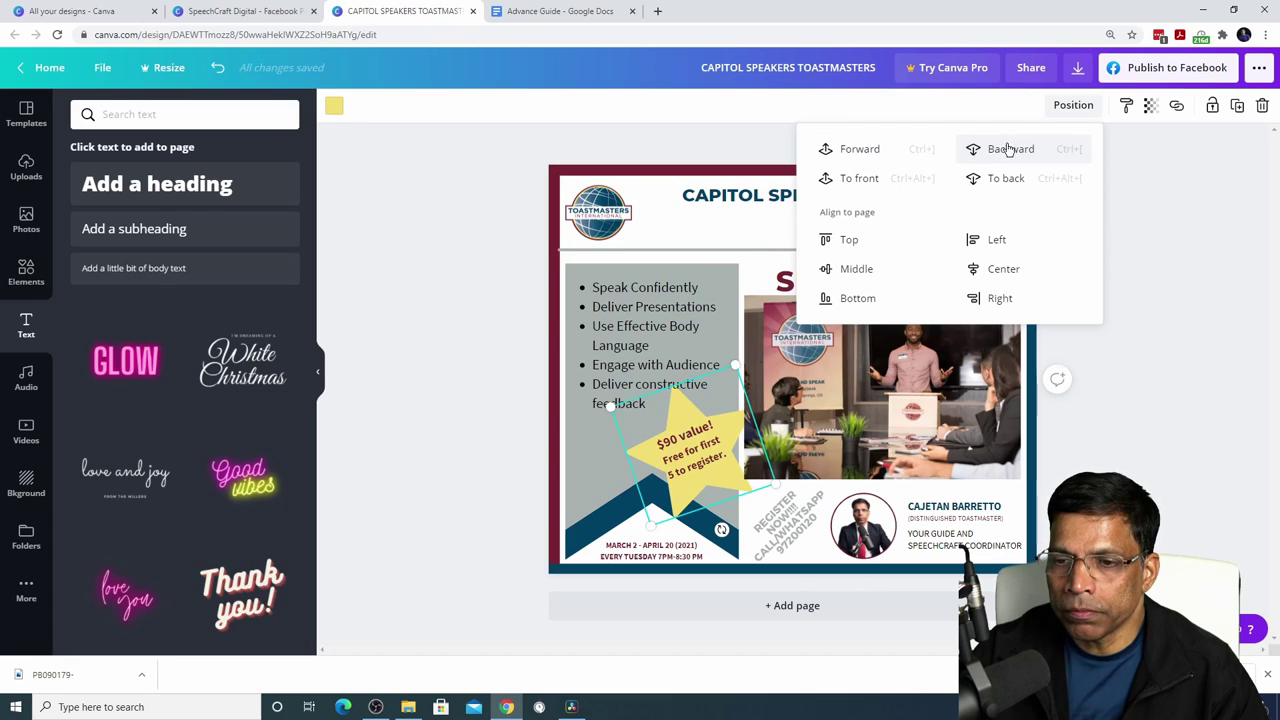
{"action": "left_click", "coordinate": [1275, 224]}
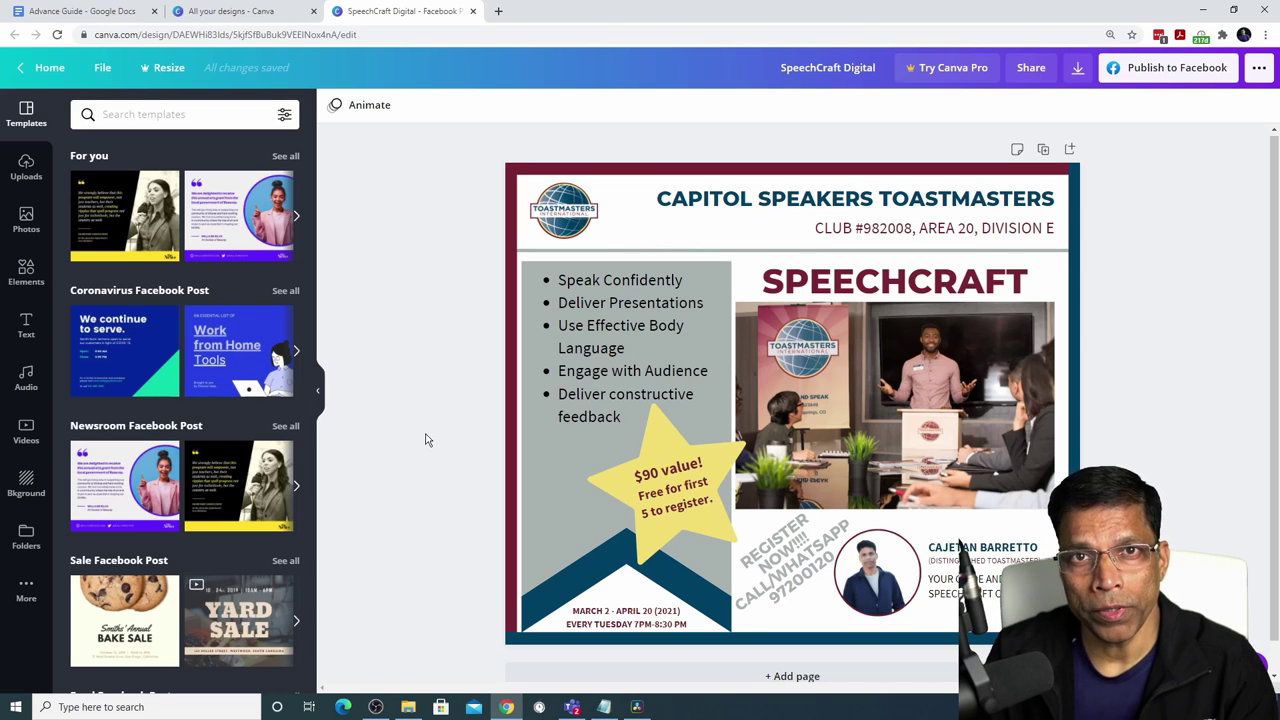
- In the SpeechCraft Digital flyer, select the yellow star together with its $90 value text and group them
{"action": "left_click", "coordinate": [654, 435]}
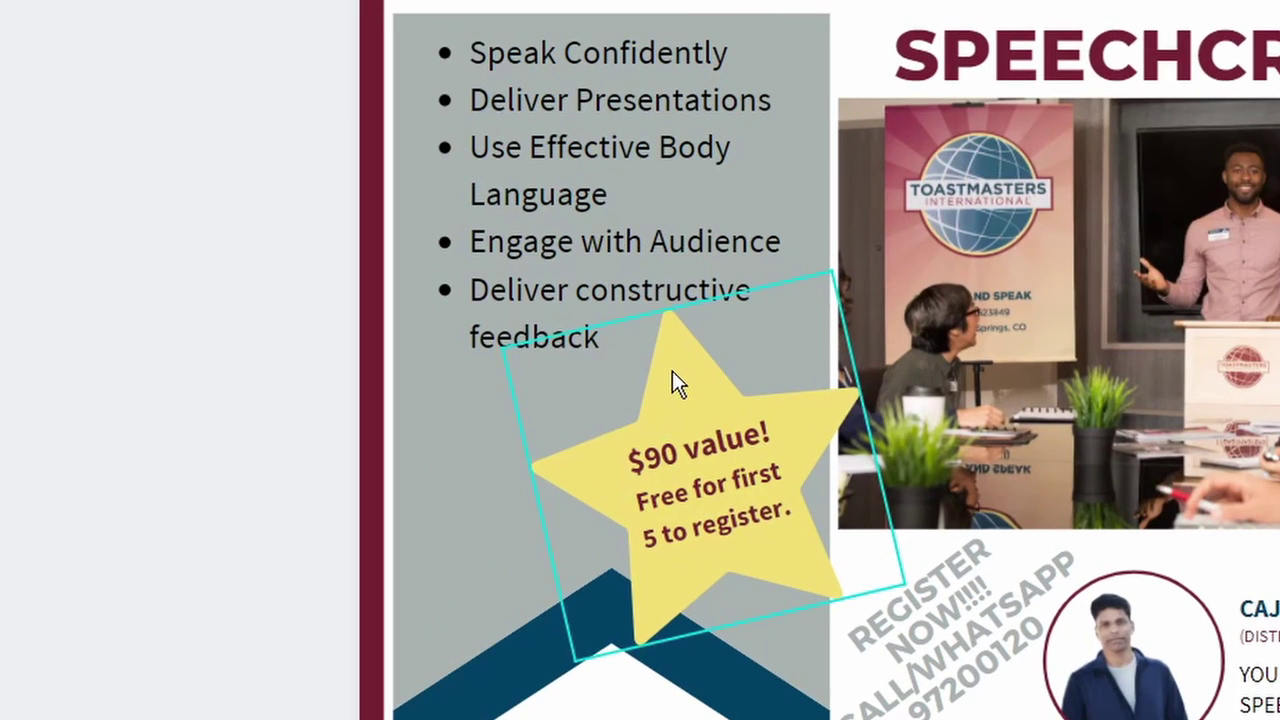
{"action": "left_click", "coordinate": [695, 478]}
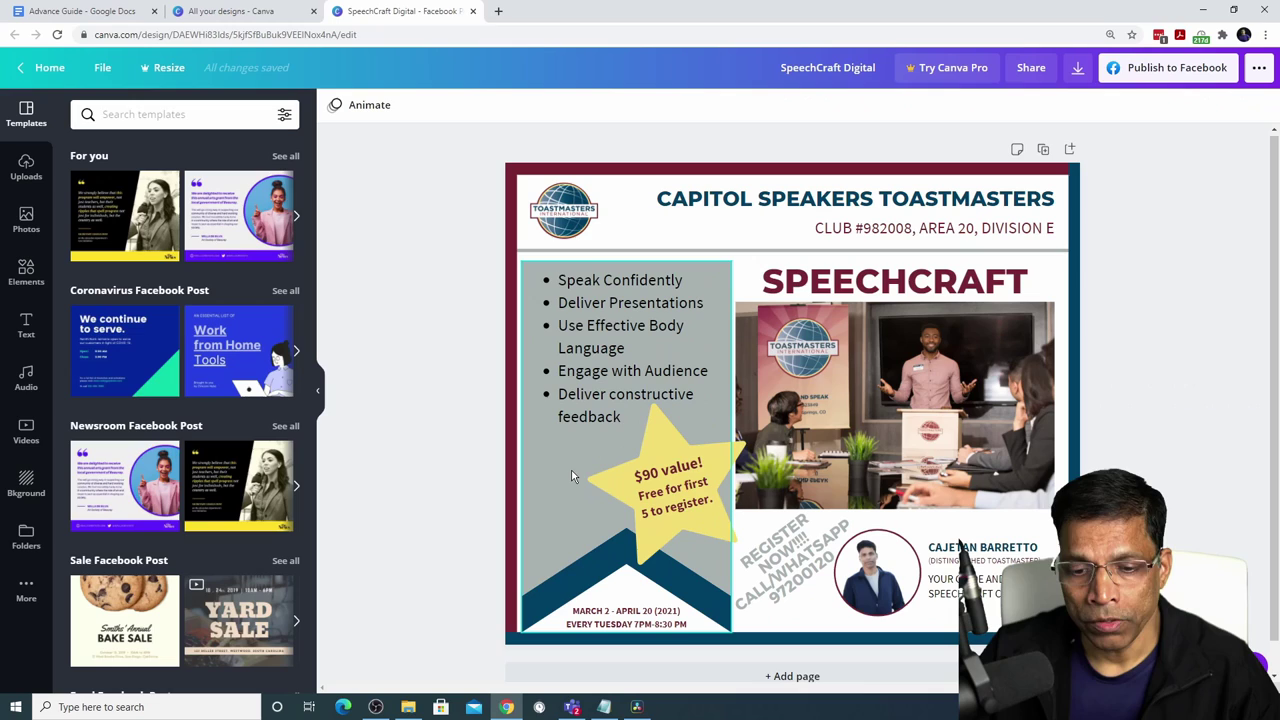
{"action": "left_click", "coordinate": [495, 447]}
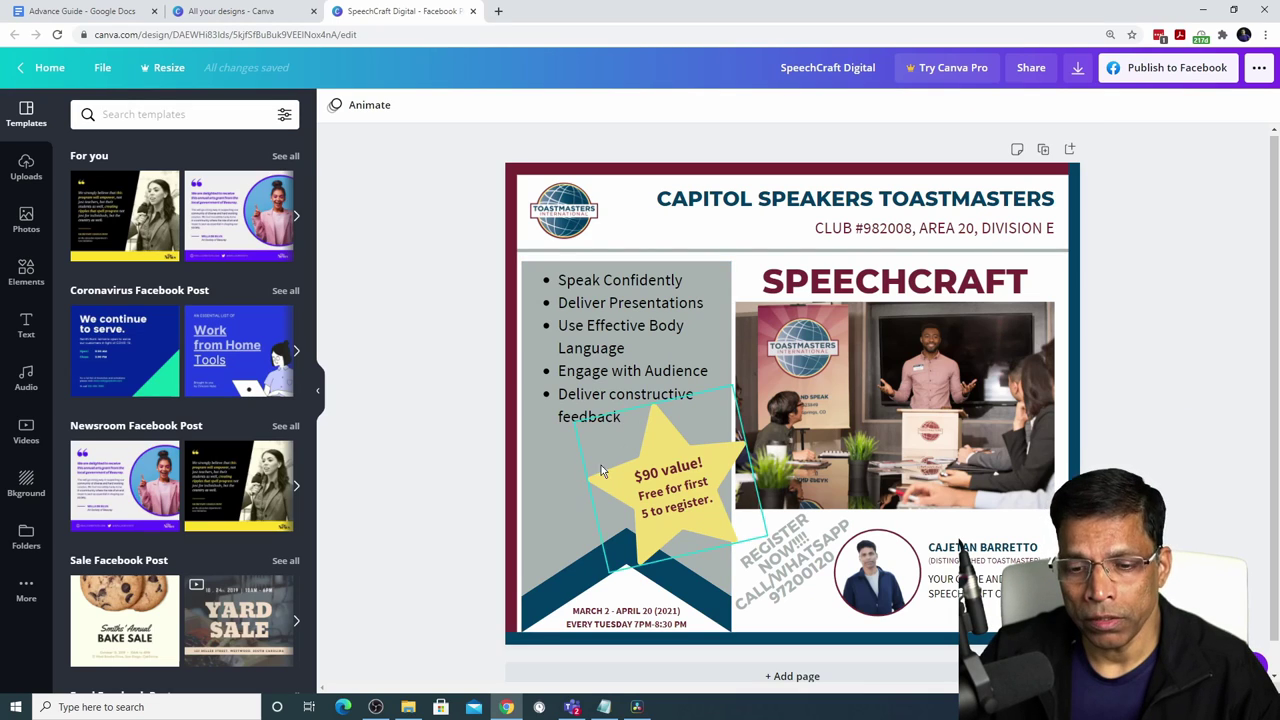
{"action": "left_click", "coordinate": [662, 450]}
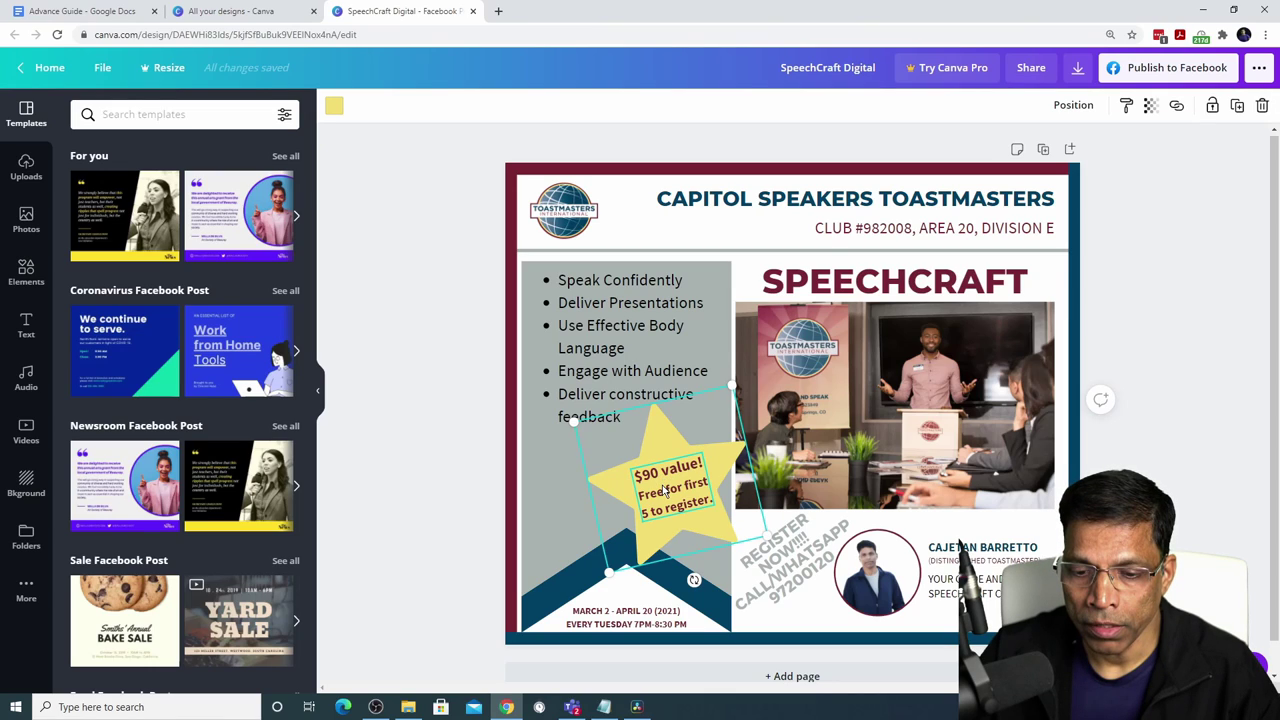
{"action": "left_click", "coordinate": [665, 490], "text": "shift"}
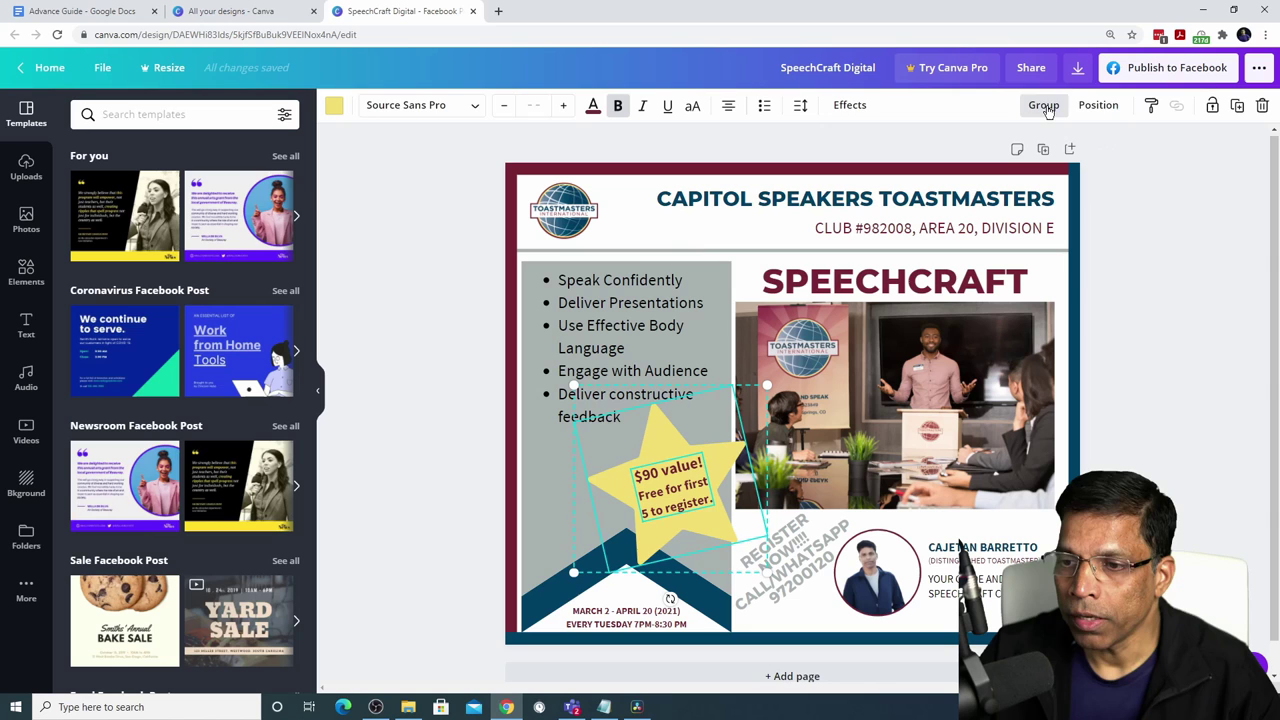
{"action": "left_click", "coordinate": [1057, 71]}
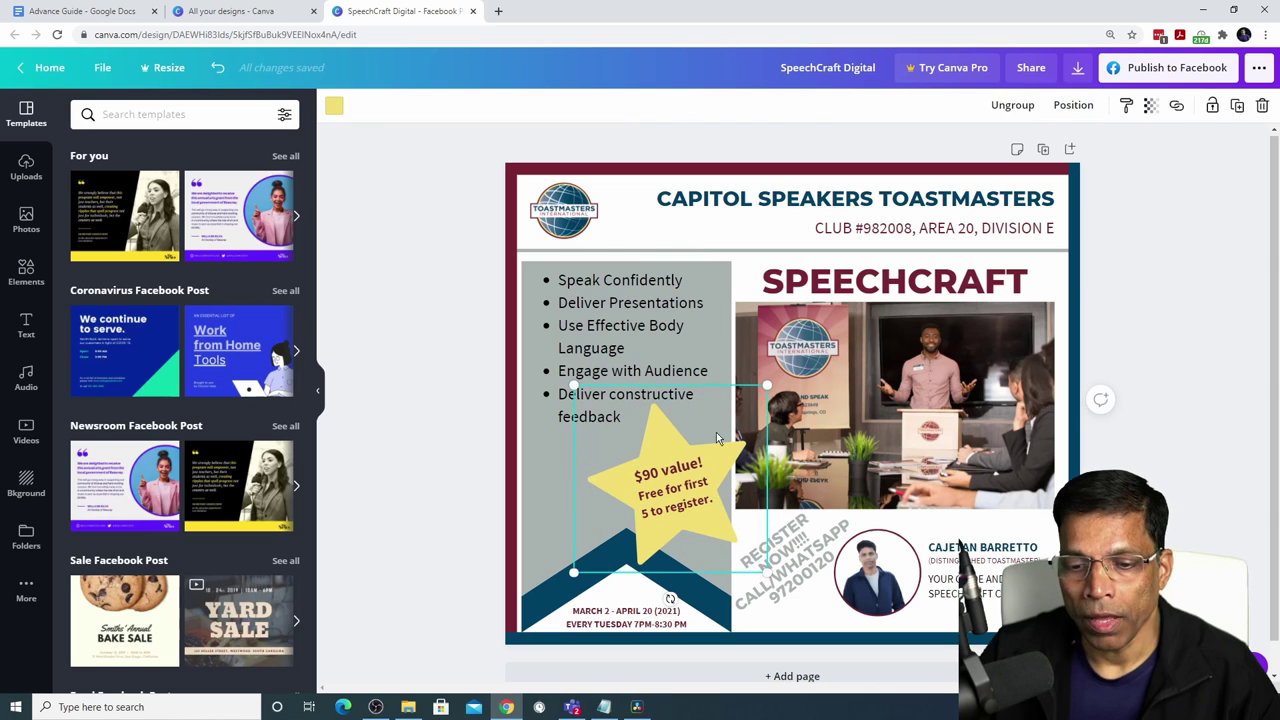
- Move the grouped star and its text slightly up on the grey banner and shrink the group
{"action": "left_click", "coordinate": [619, 504]}
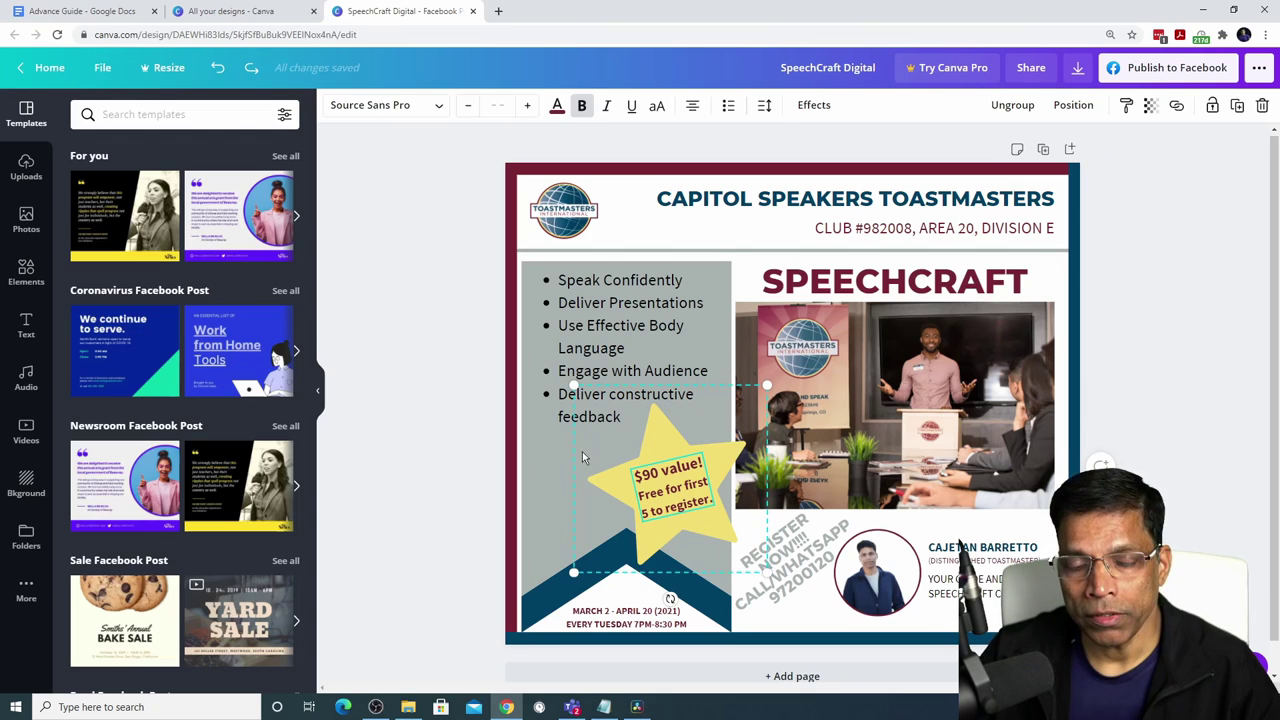
{"action": "left_click_drag", "start_coordinate": [617, 451], "coordinate": [606, 416]}
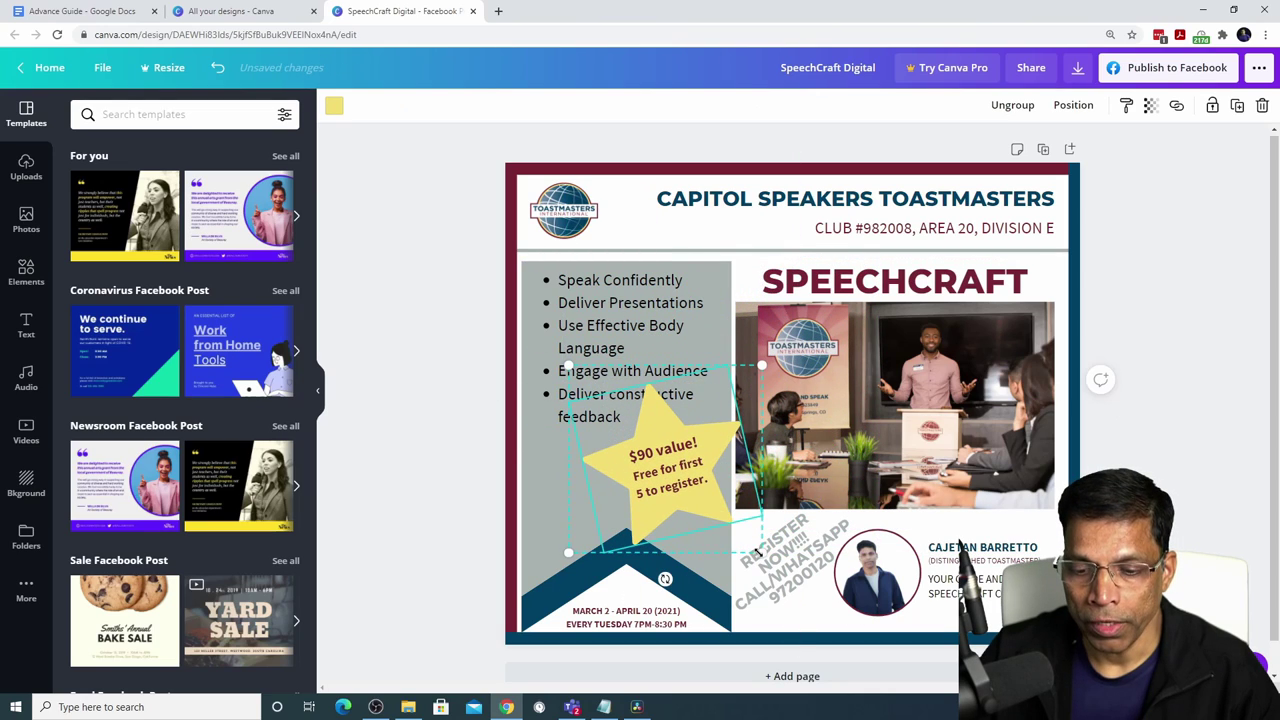
{"action": "left_click_drag", "start_coordinate": [757, 535], "coordinate": [700, 513]}
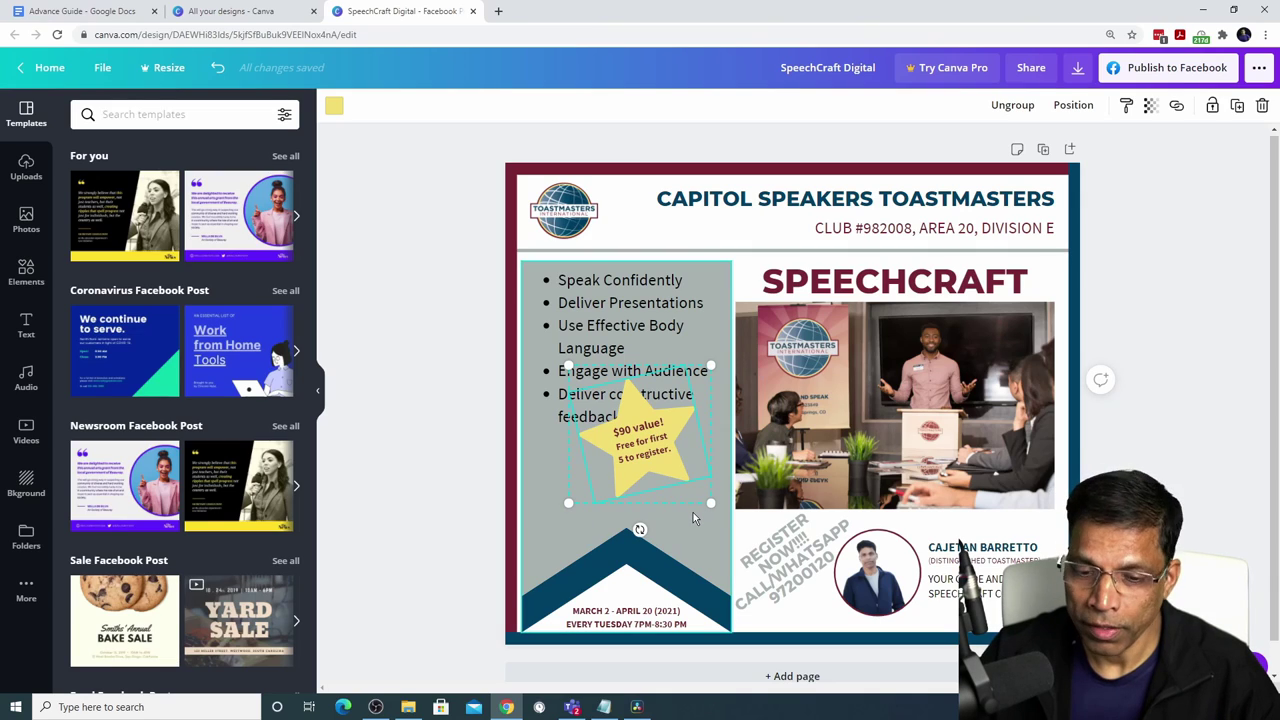
{"action": "left_click", "coordinate": [399, 317]}
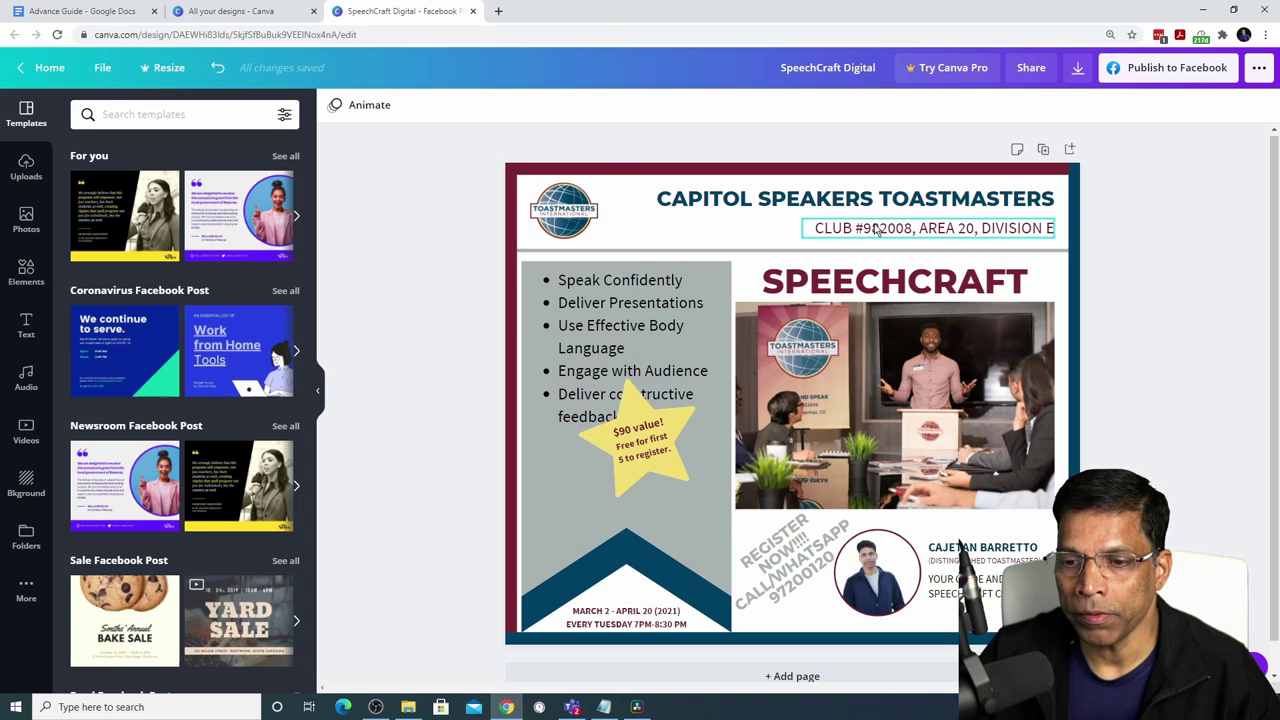
- Group the Toastmasters logo, the CAPITOL SPEAKERS TOASTMASTERS title and the club details line
{"action": "left_click", "coordinate": [583, 226]}
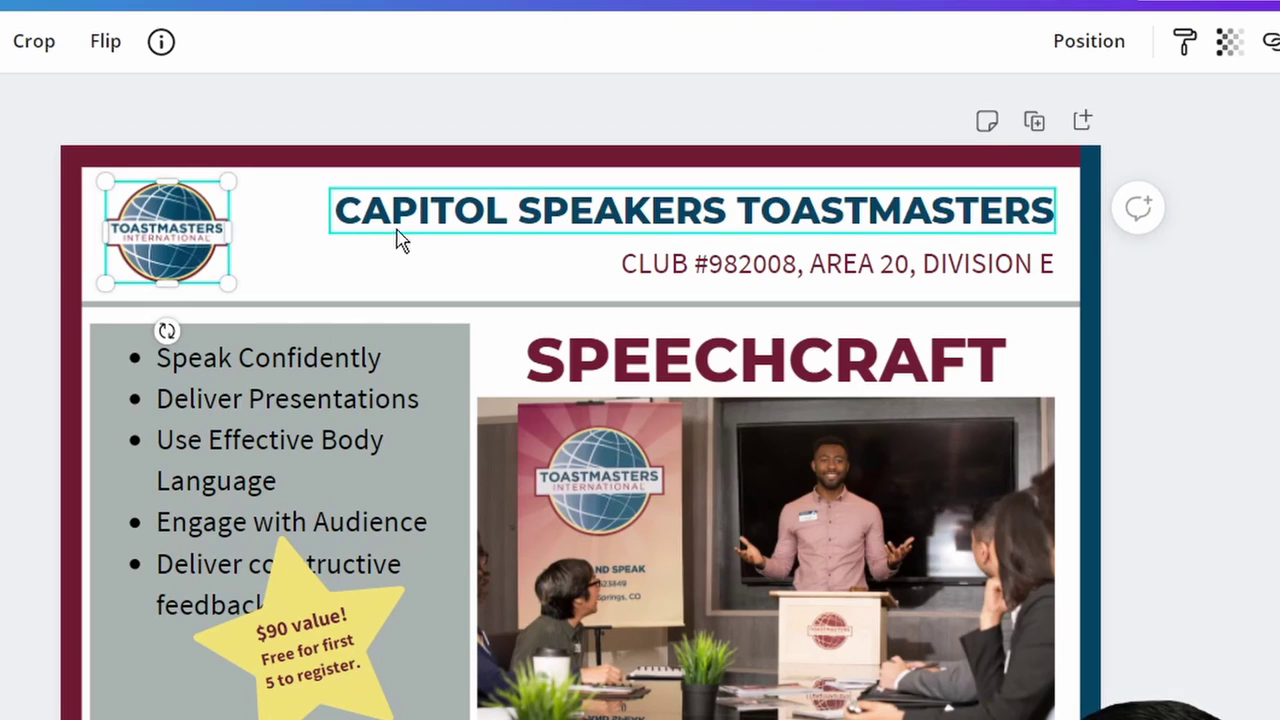
{"action": "left_click", "coordinate": [447, 232], "text": "shift"}
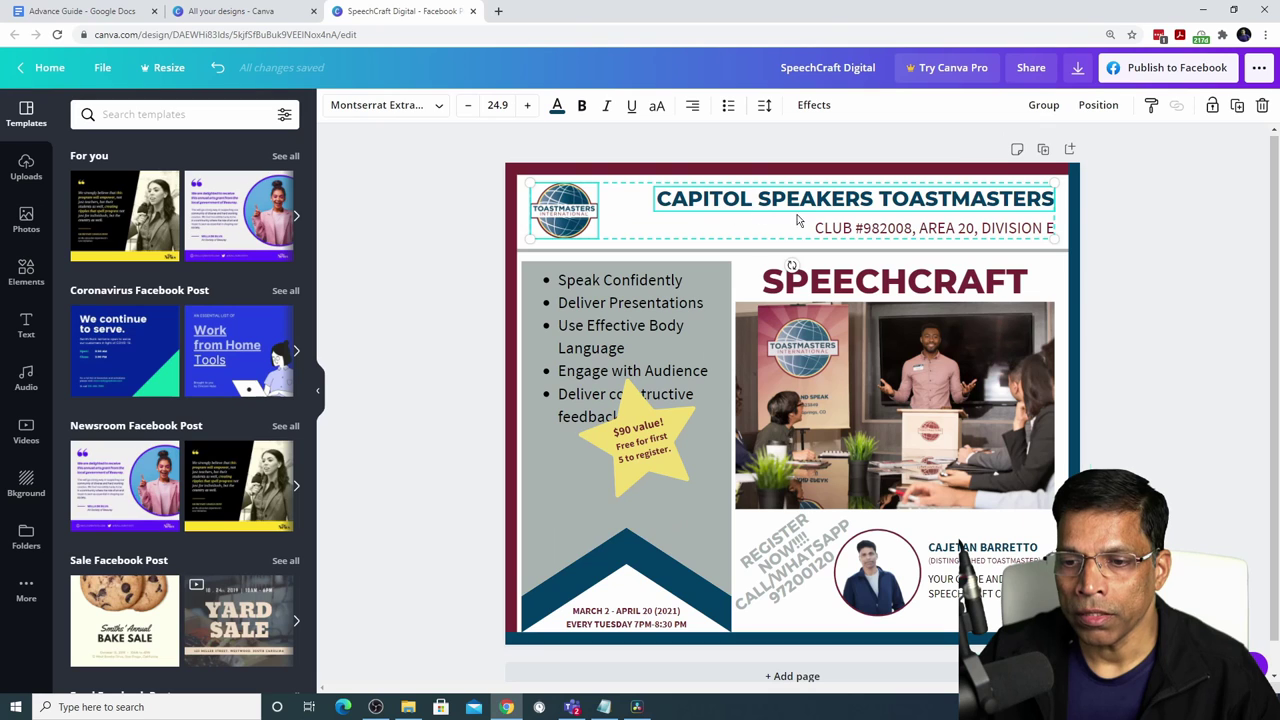
{"action": "left_click", "coordinate": [694, 262], "text": "shift"}
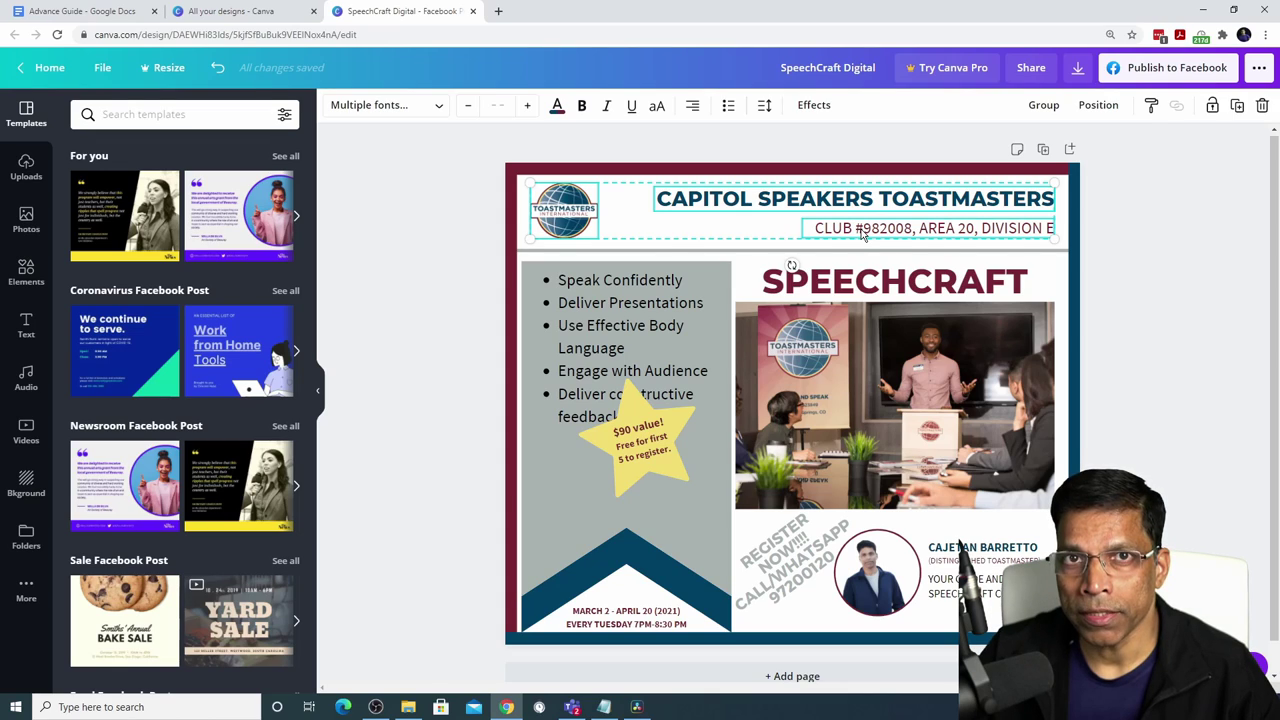
{"action": "left_click", "coordinate": [1043, 106]}
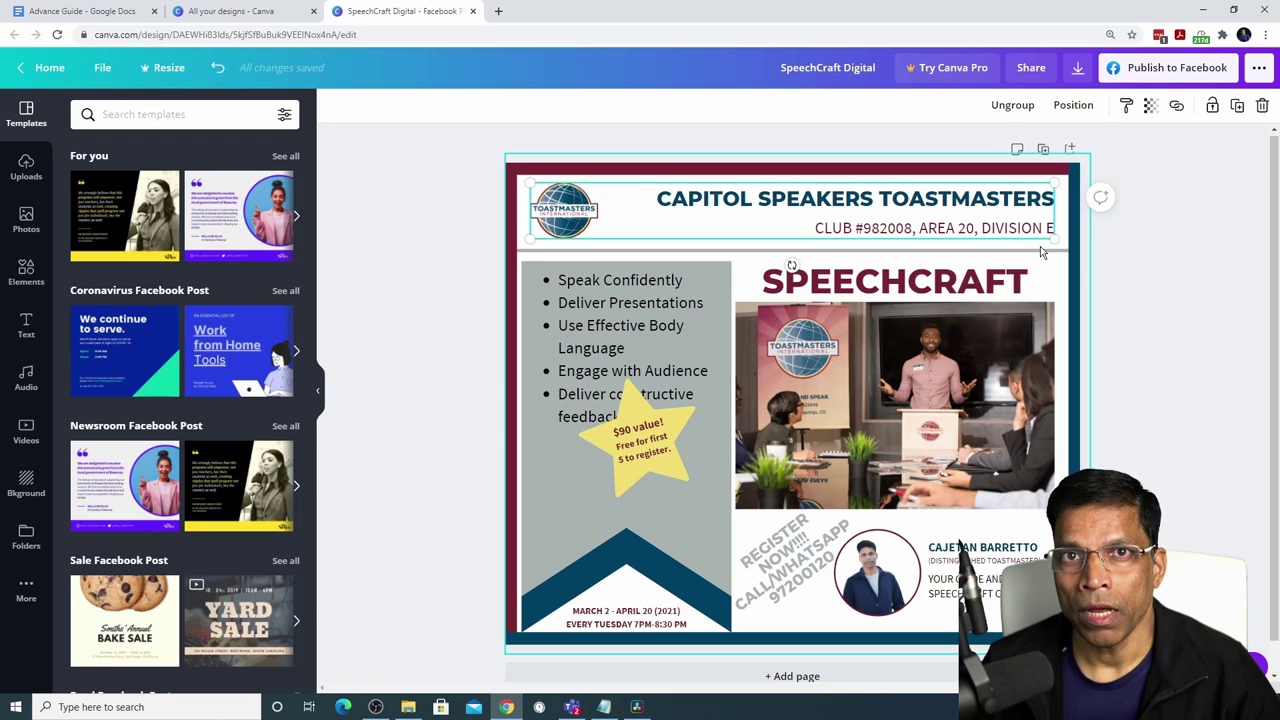
- Enlarge the header group slightly and reposition it so its text lines up with the photo's right edge
{"action": "left_click", "coordinate": [997, 226]}
{"action": "left_click_drag", "start_coordinate": [997, 226], "coordinate": [1052, 240]}
{"action": "left_click", "coordinate": [402, 250]}
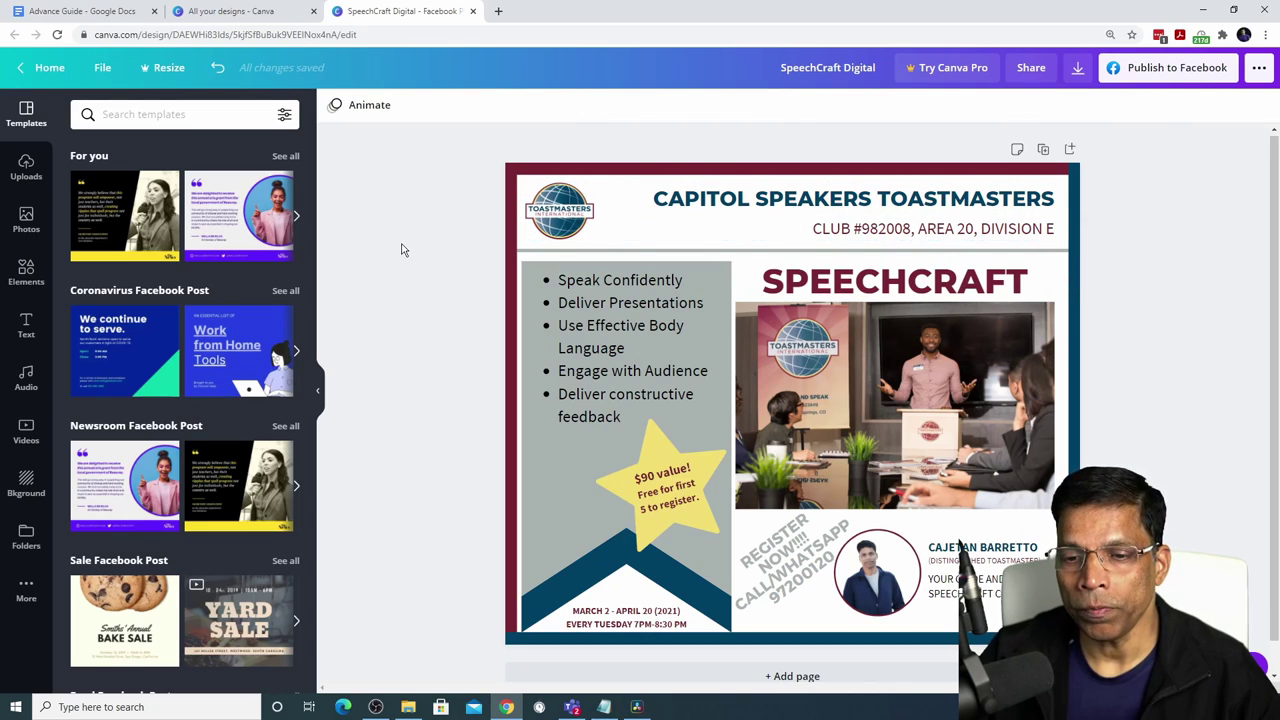
- Ungroup the logo, title and club details line, and undo the last header changes
{"action": "left_click", "coordinate": [765, 215]}
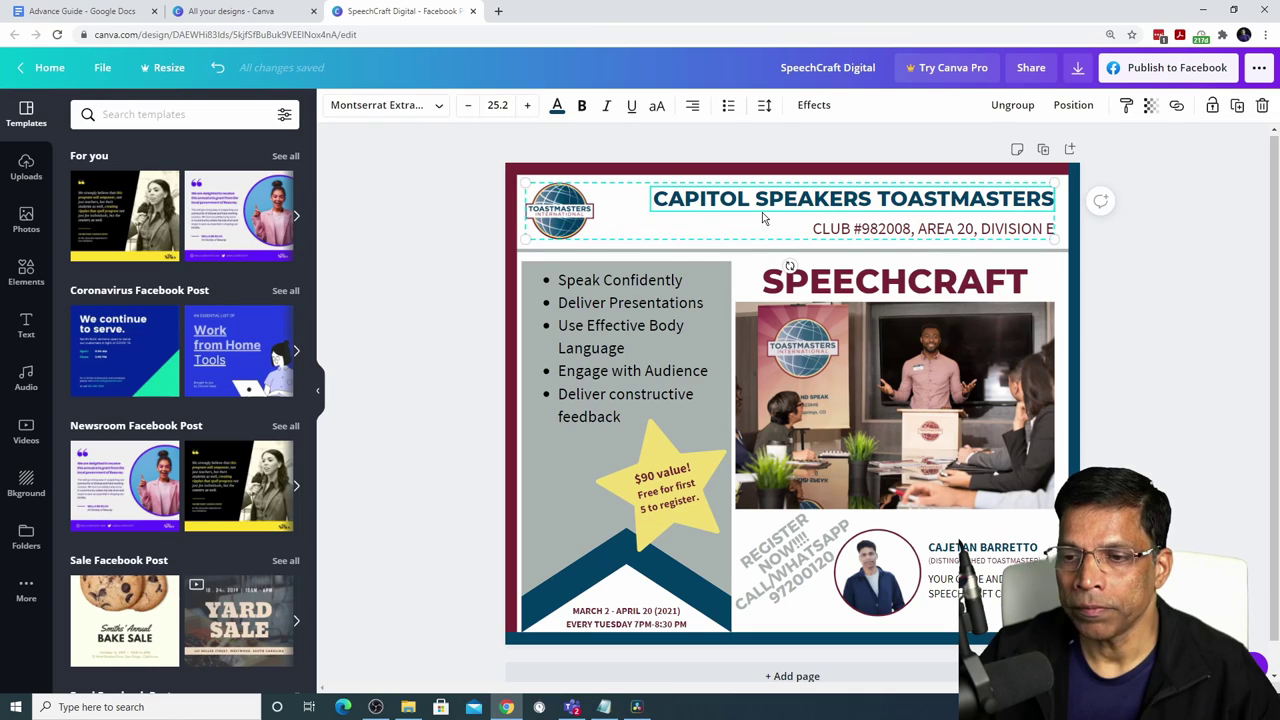
{"action": "left_click", "coordinate": [1012, 105]}
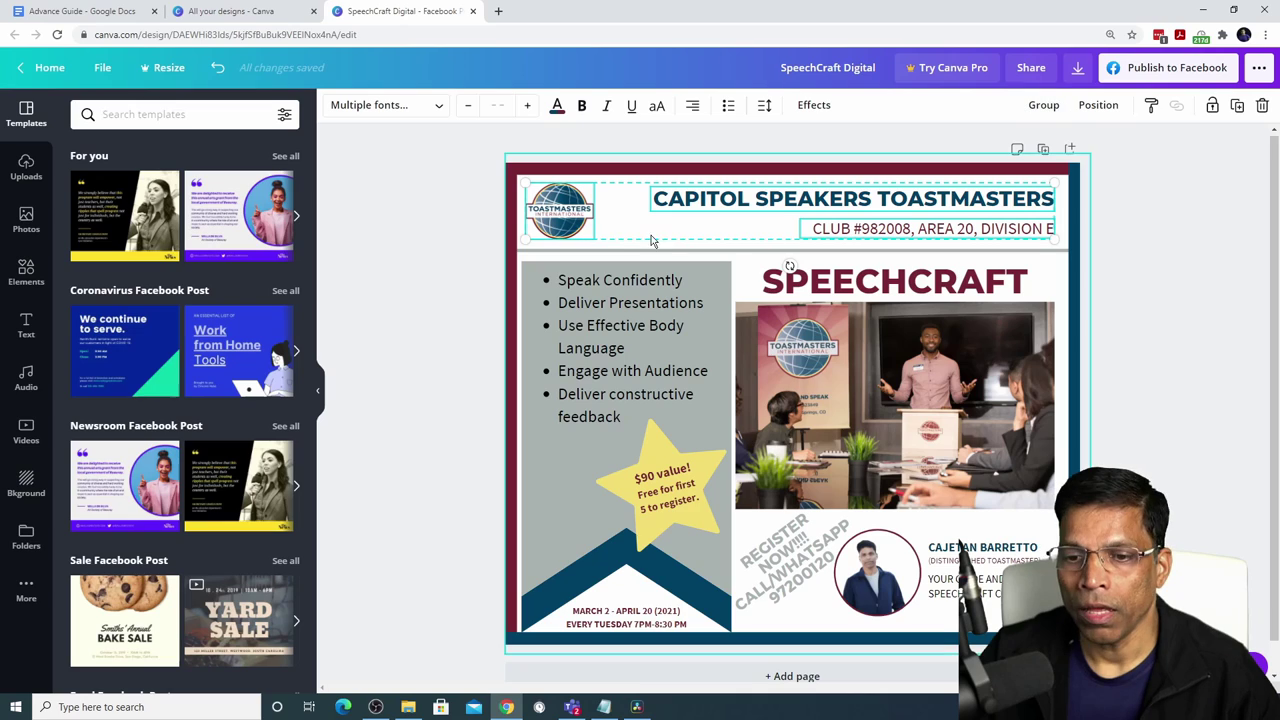
{"action": "key", "text": "ctrl+z"}
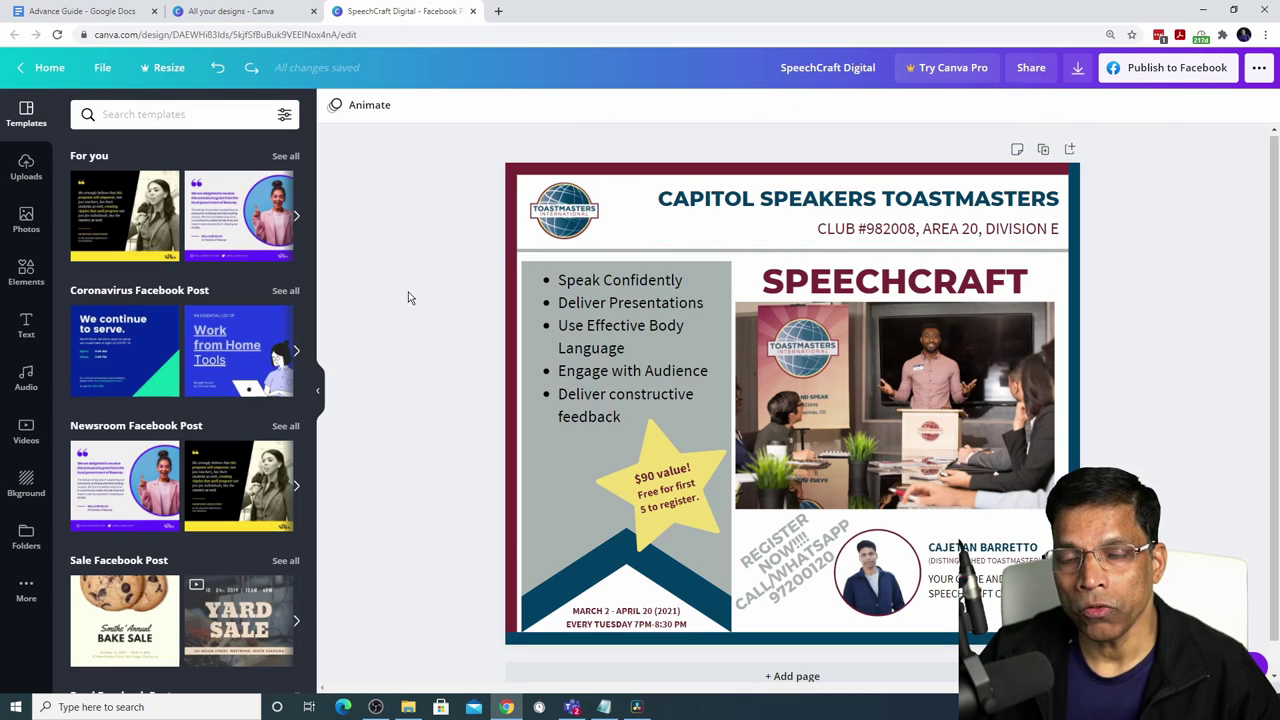
- Nudge the Toastmasters logo toward the flyer's upper-left corner and enlarge it slightly
{"action": "mouse_move", "coordinate": [565, 210]}
{"action": "left_mouse_down"}
{"action": "mouse_move", "coordinate": [765, 316]}
{"action": "mouse_move", "coordinate": [608, 257]}
{"action": "mouse_move", "coordinate": [556, 206]}
{"action": "left_mouse_up"}
{"action": "left_click_drag", "start_coordinate": [580, 229], "coordinate": [600, 242]}
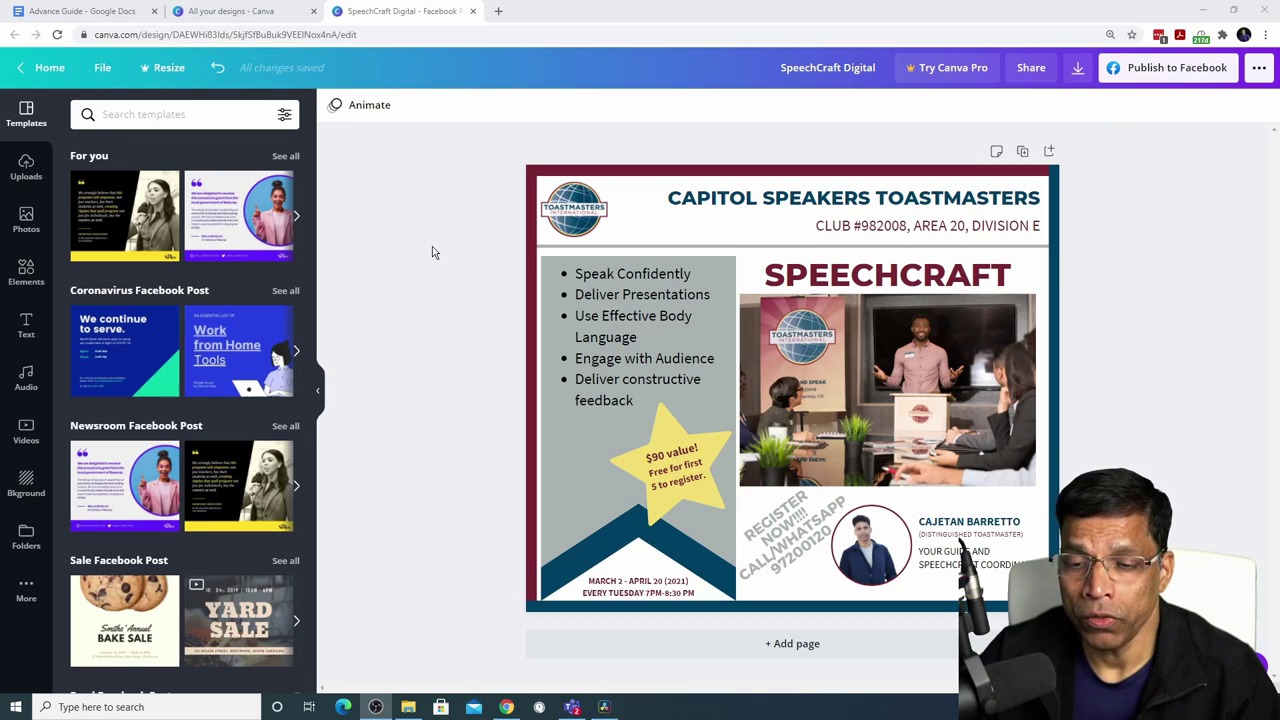
- Lock the CAPITOL SPEAKERS TOASTMASTERS title and try to move it while it is locked
{"action": "left_click", "coordinate": [720, 204]}
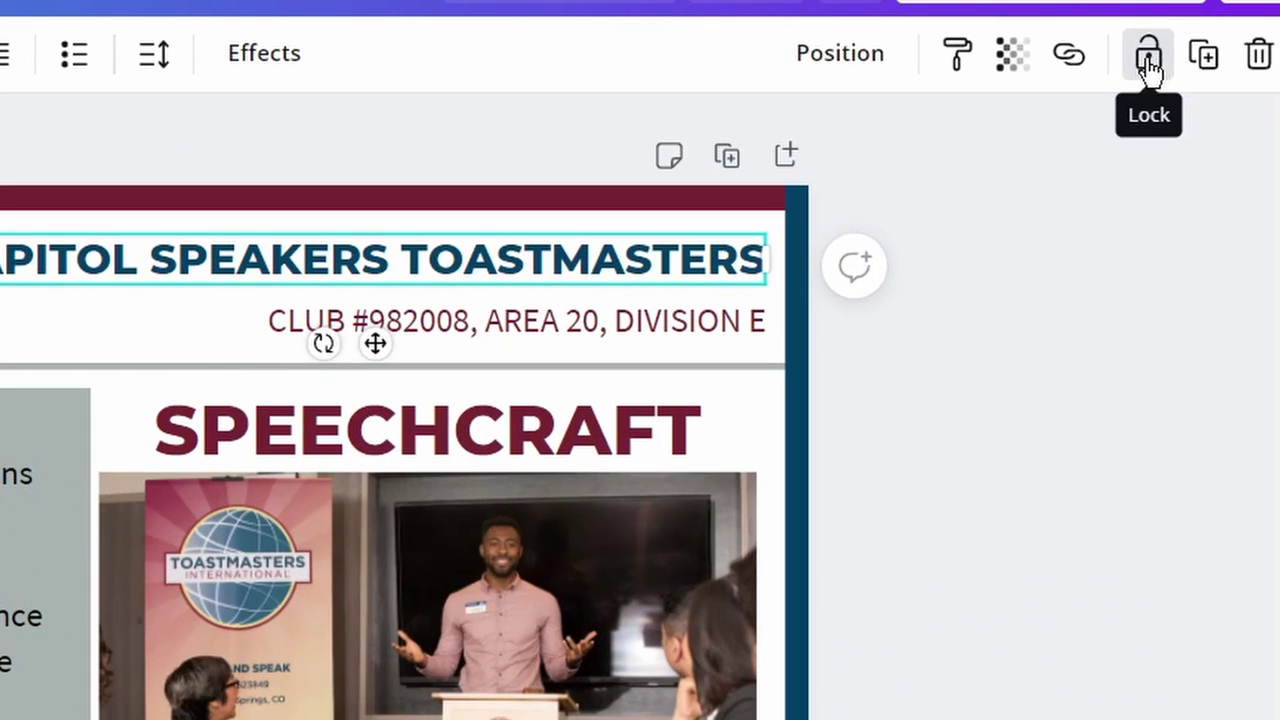
{"action": "left_click", "coordinate": [1148, 56]}
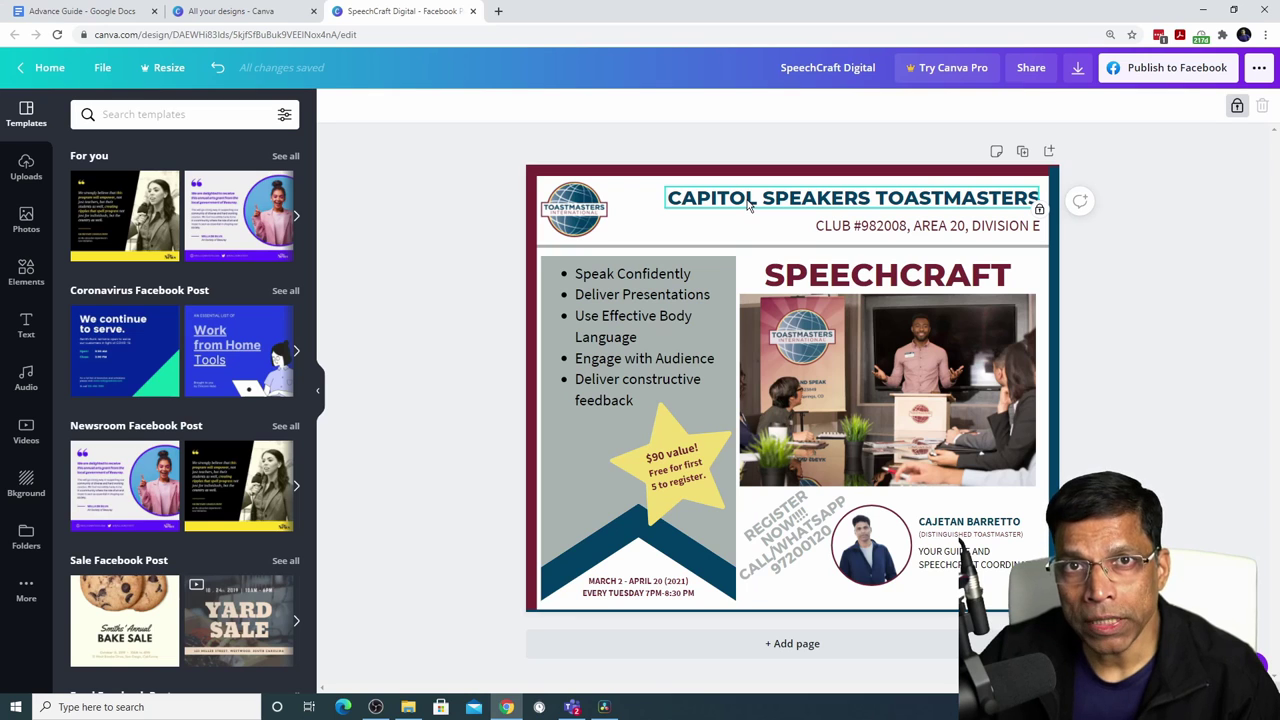
{"action": "left_click", "coordinate": [755, 204]}
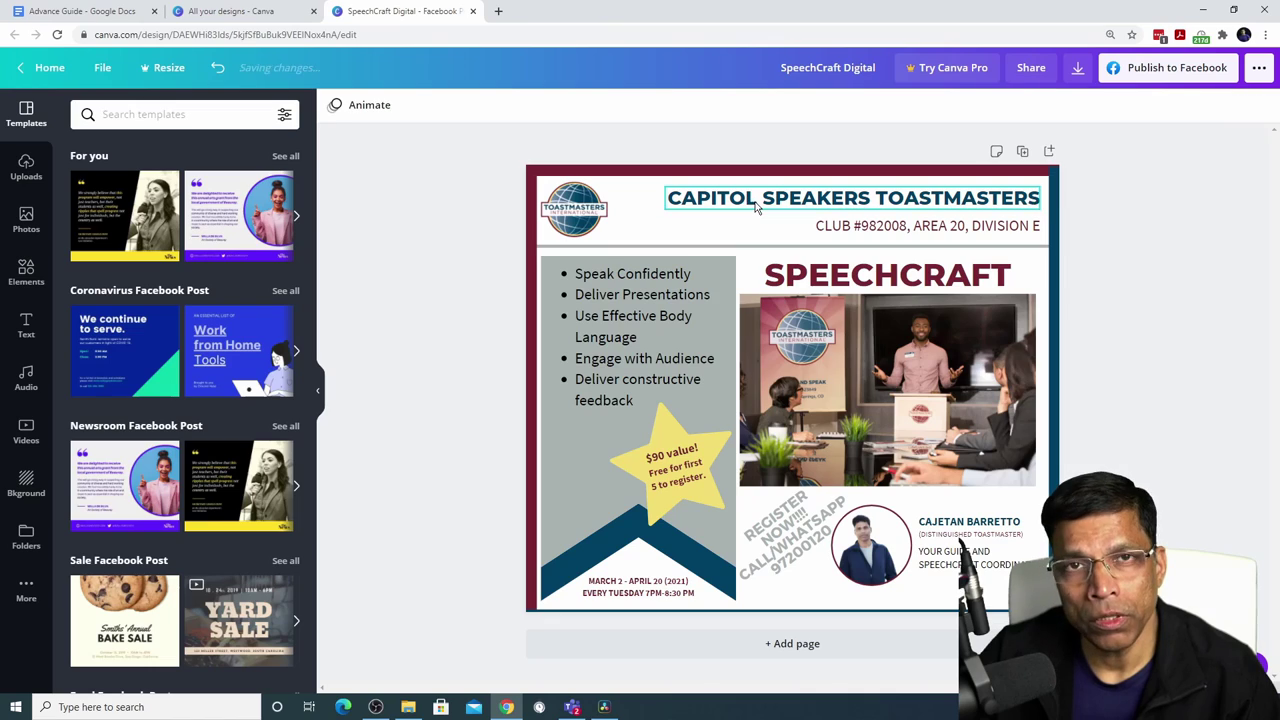
{"action": "left_click", "coordinate": [752, 201]}
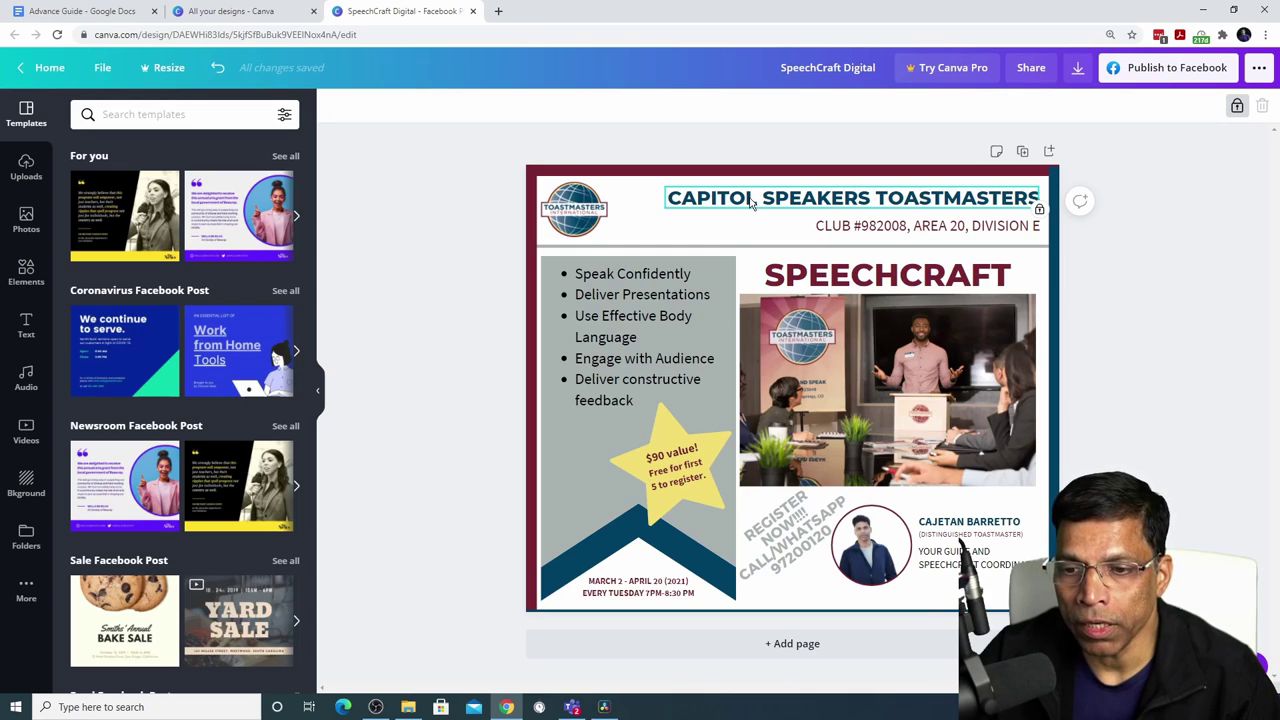
- Compare the editing options of the unlocked club details line and the locked title, and unlock the title
{"action": "left_click", "coordinate": [872, 231]}
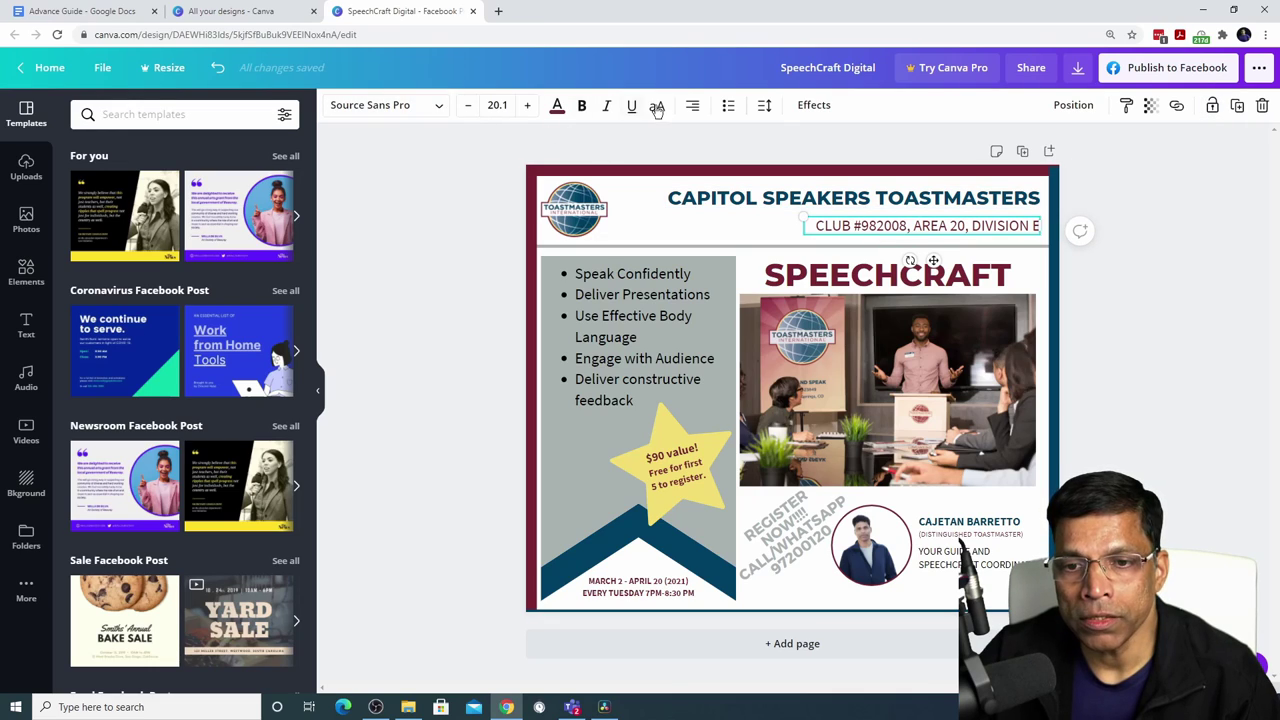
{"action": "left_click", "coordinate": [730, 233]}
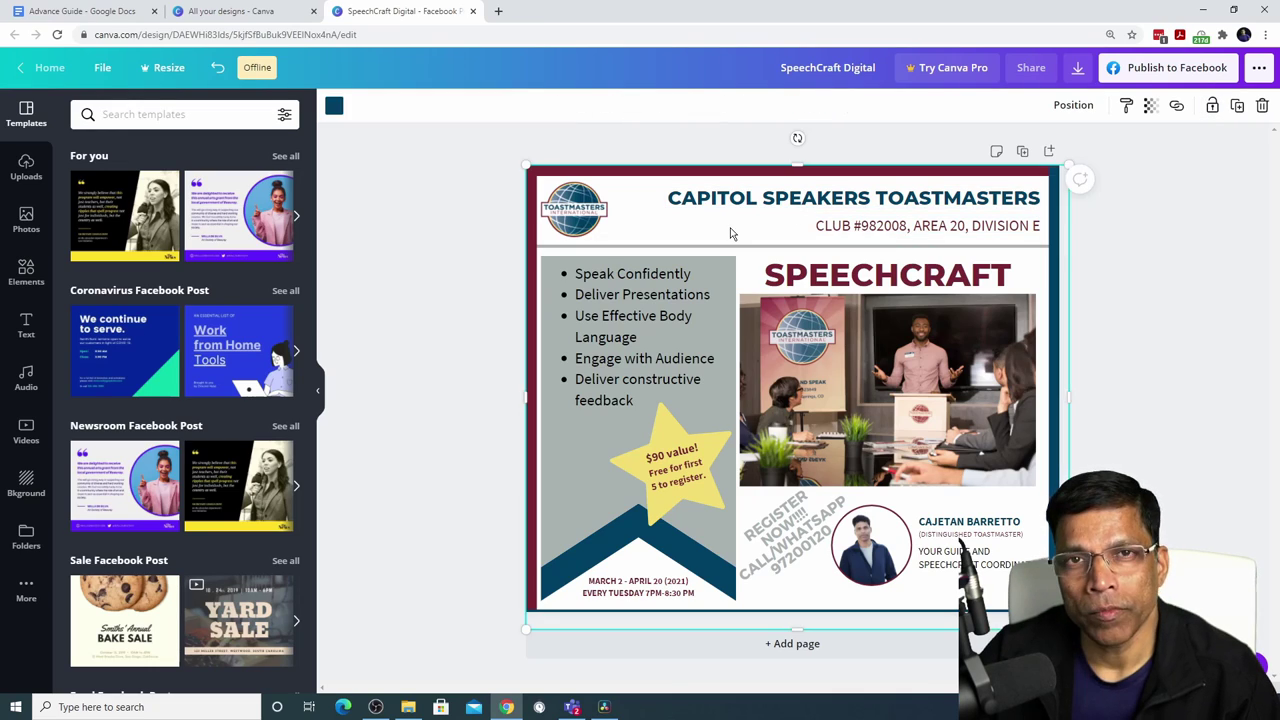
{"action": "left_click", "coordinate": [755, 207]}
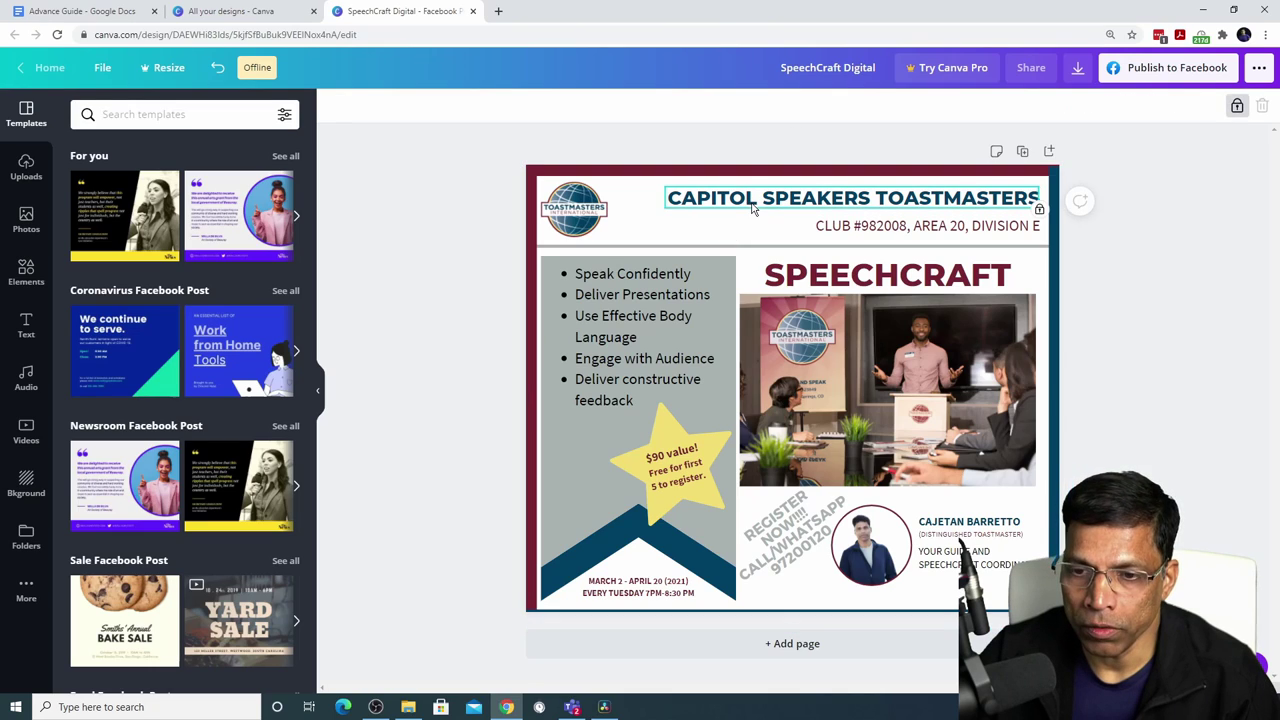
{"action": "left_click", "coordinate": [1237, 107]}
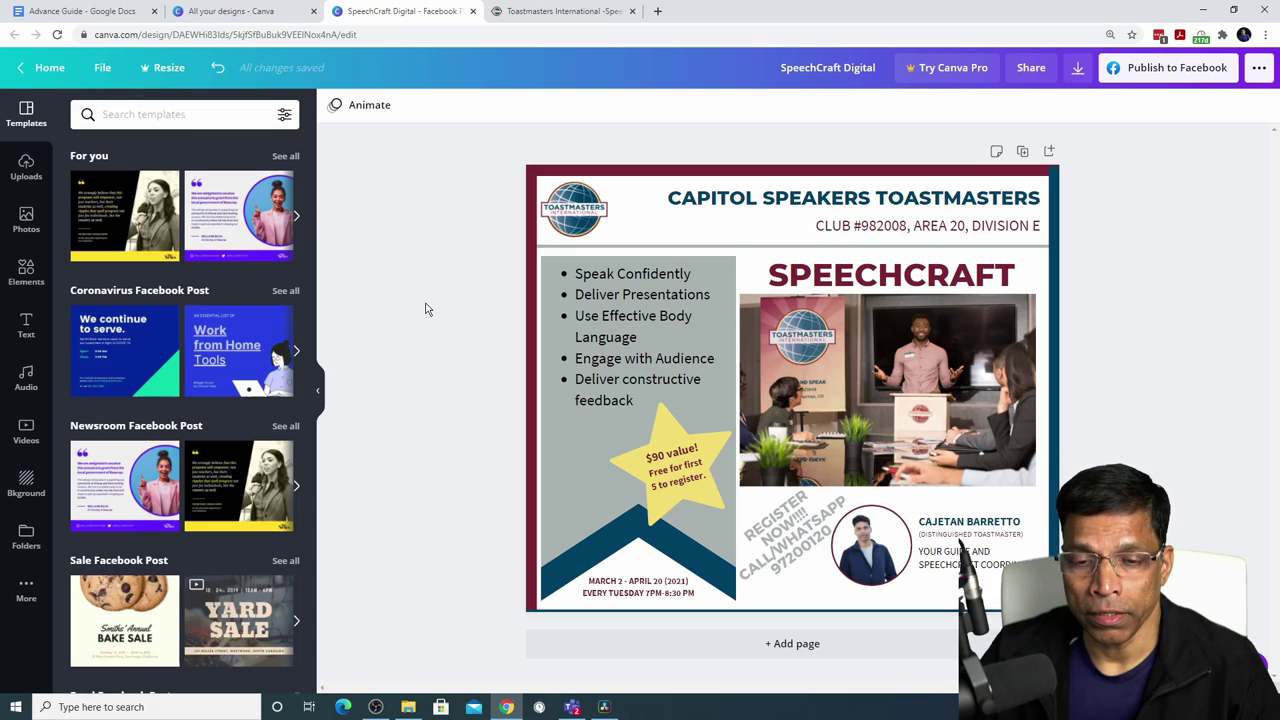
{"action": "left_click", "coordinate": [586, 228]}
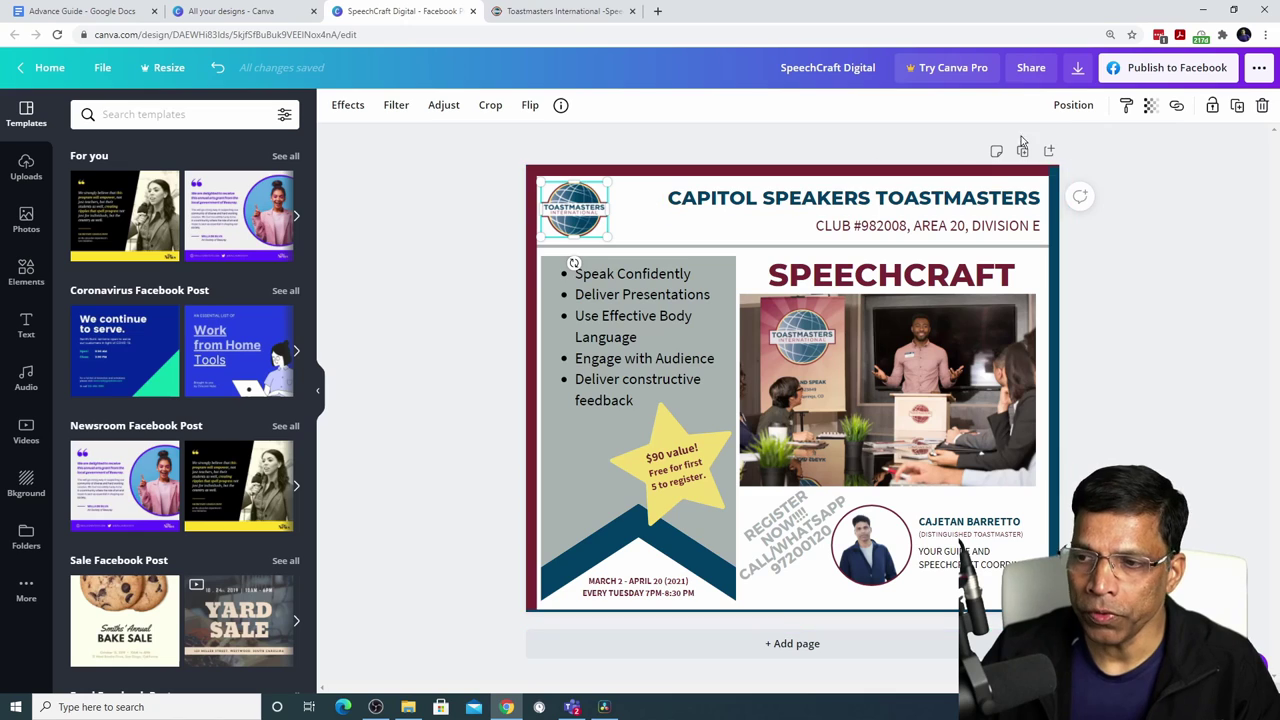
{"action": "left_click", "coordinate": [1177, 108]}
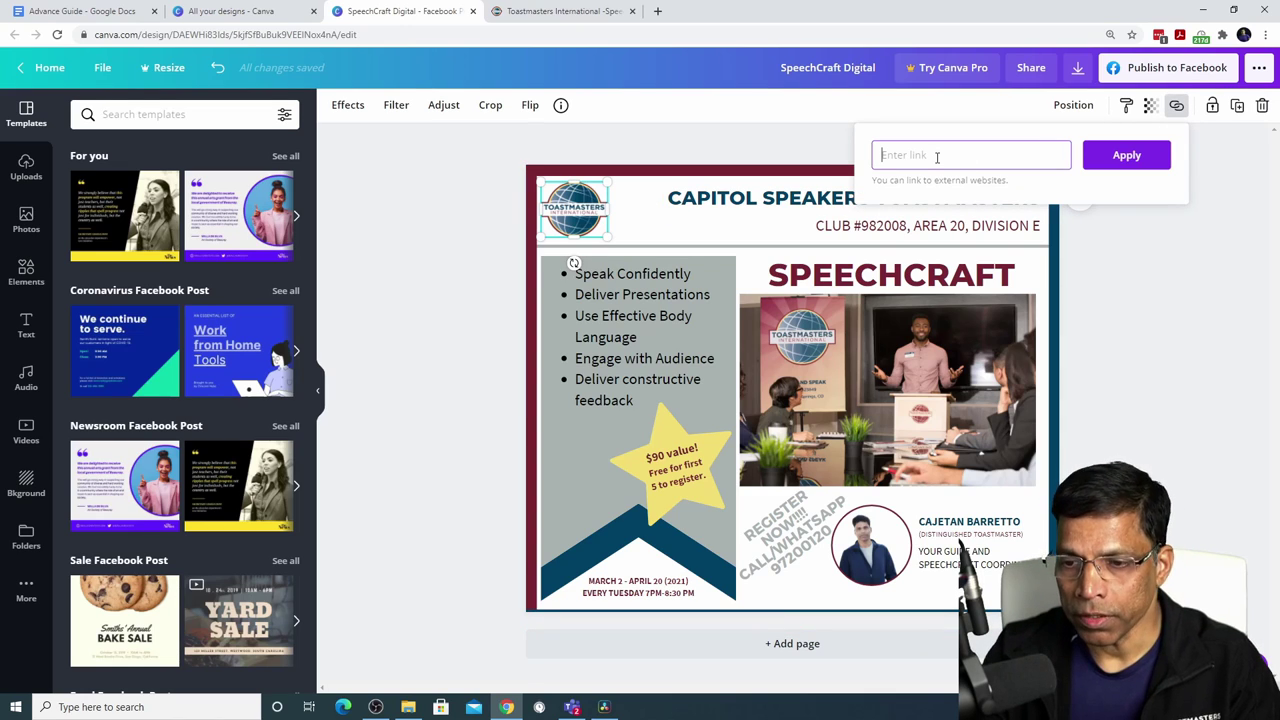
{"action": "type", "text": "www.toas"}
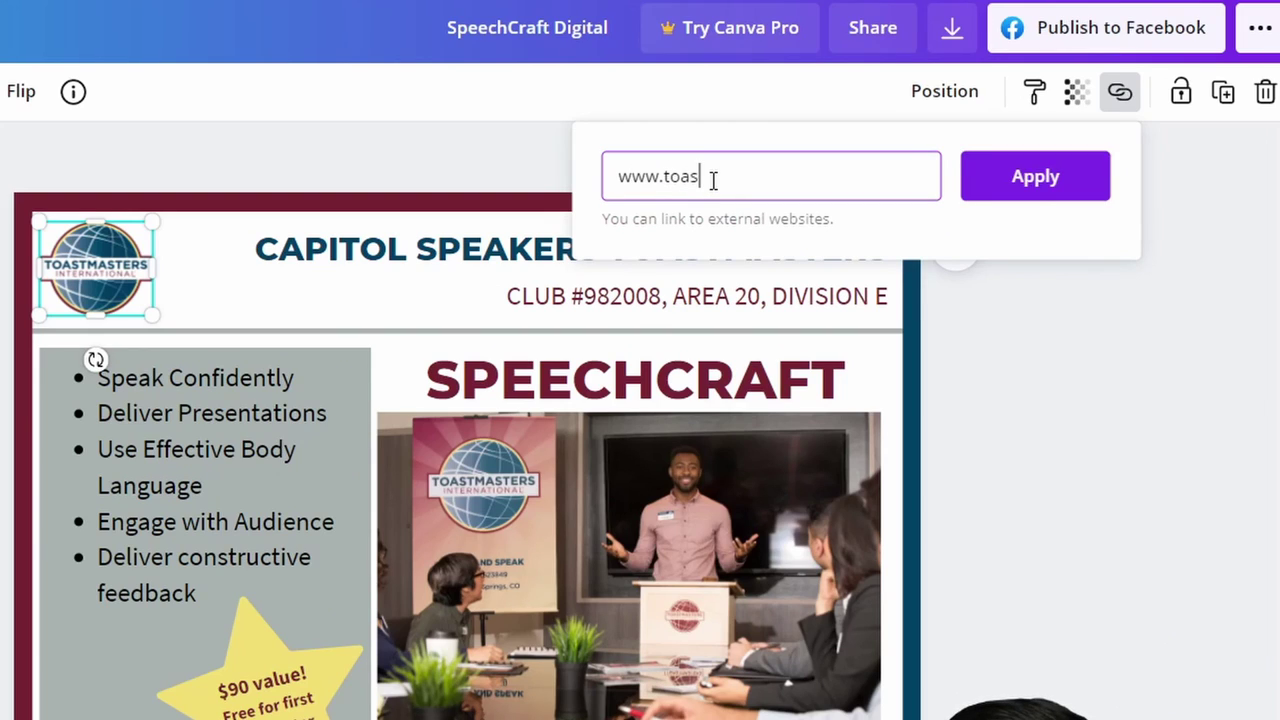
{"action": "type", "text": "tmasters.org"}
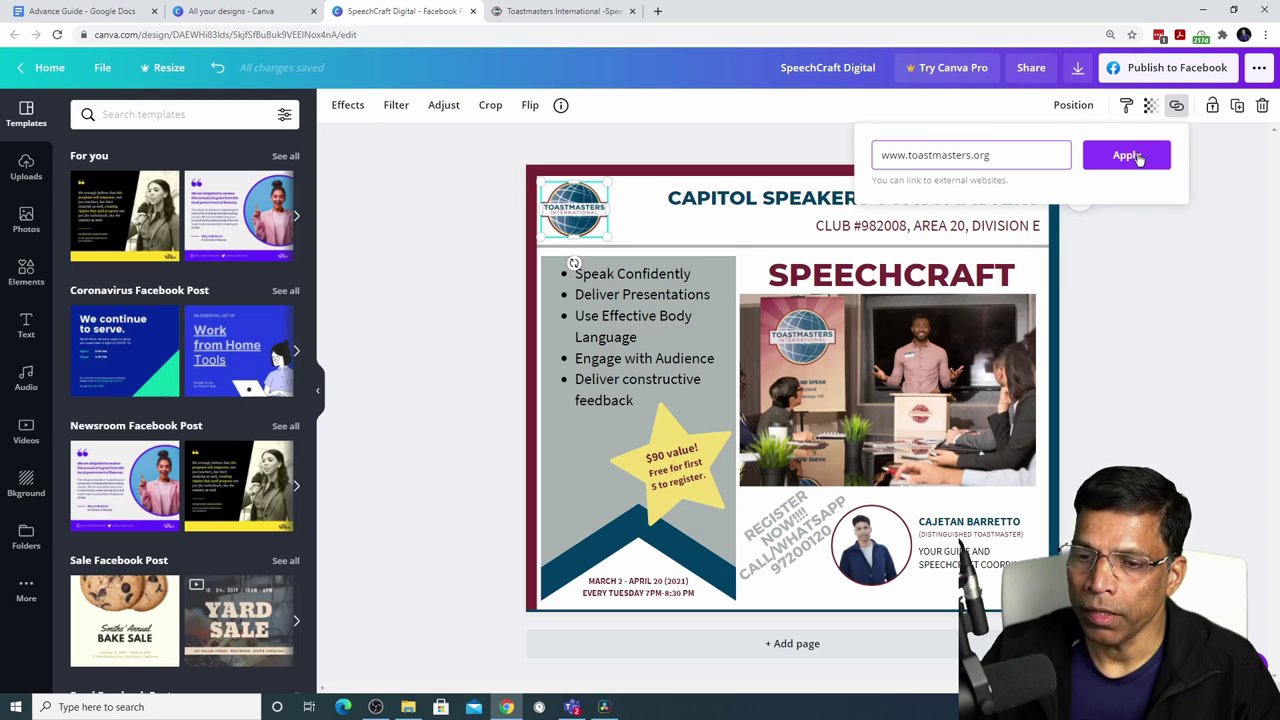
{"action": "left_click", "coordinate": [1035, 176]}
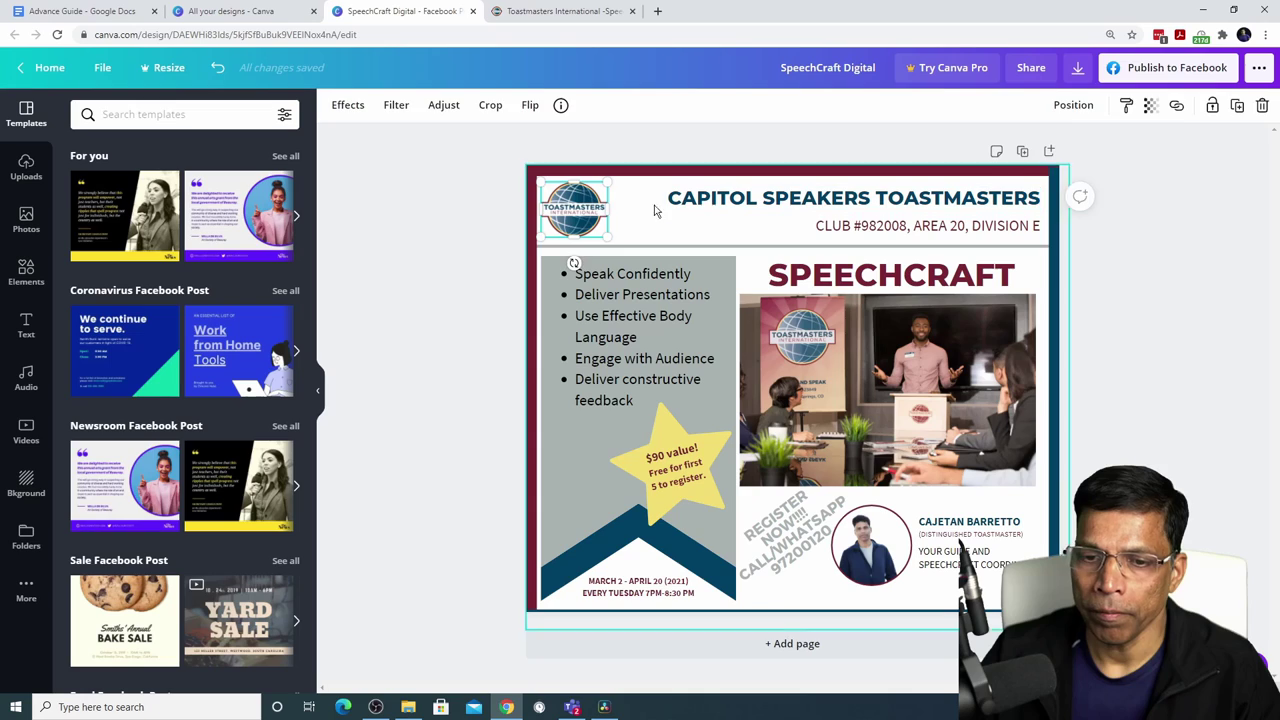
{"action": "left_click", "coordinate": [1158, 413]}
- Link the SPEECHCRAFT heading to the Speechcraft program page, using the toastmasters.org/education/speechcraft address copied from the open website
{"action": "left_click", "coordinate": [944, 278]}
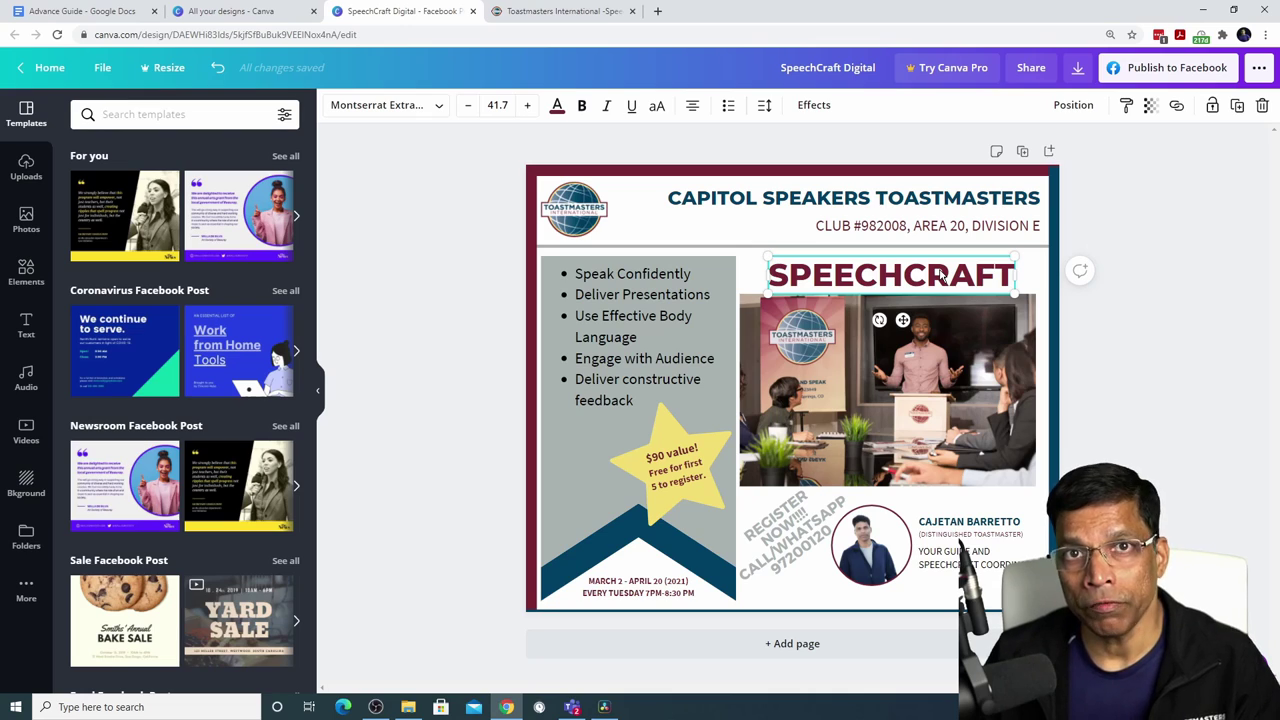
{"action": "left_click", "coordinate": [560, 11]}
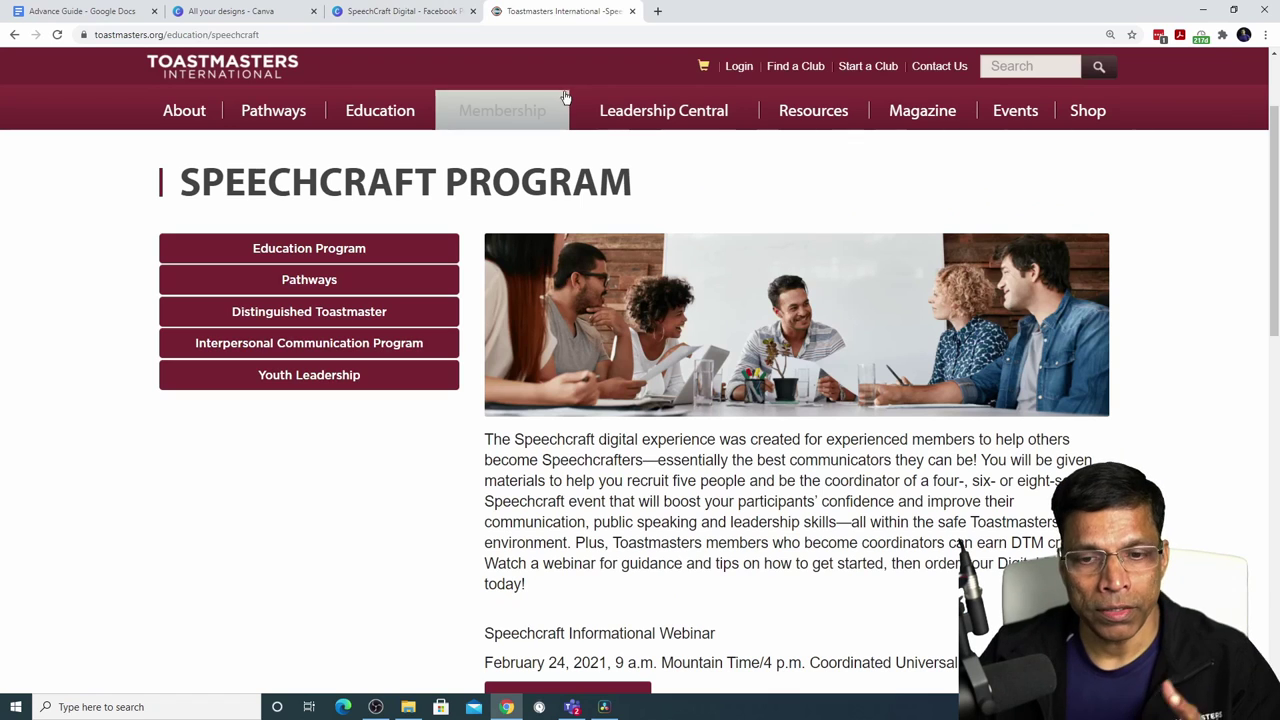
{"action": "left_click_drag", "start_coordinate": [300, 34], "coordinate": [80, 36]}
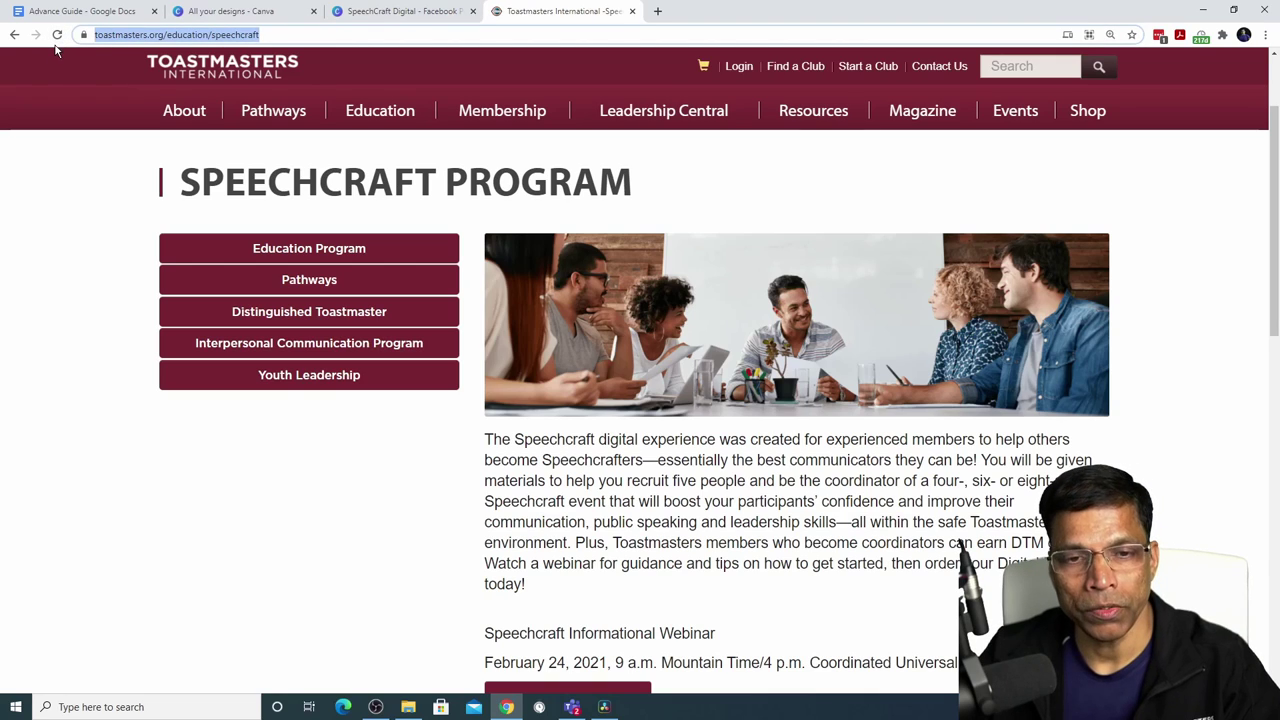
{"action": "left_click", "coordinate": [410, 12]}
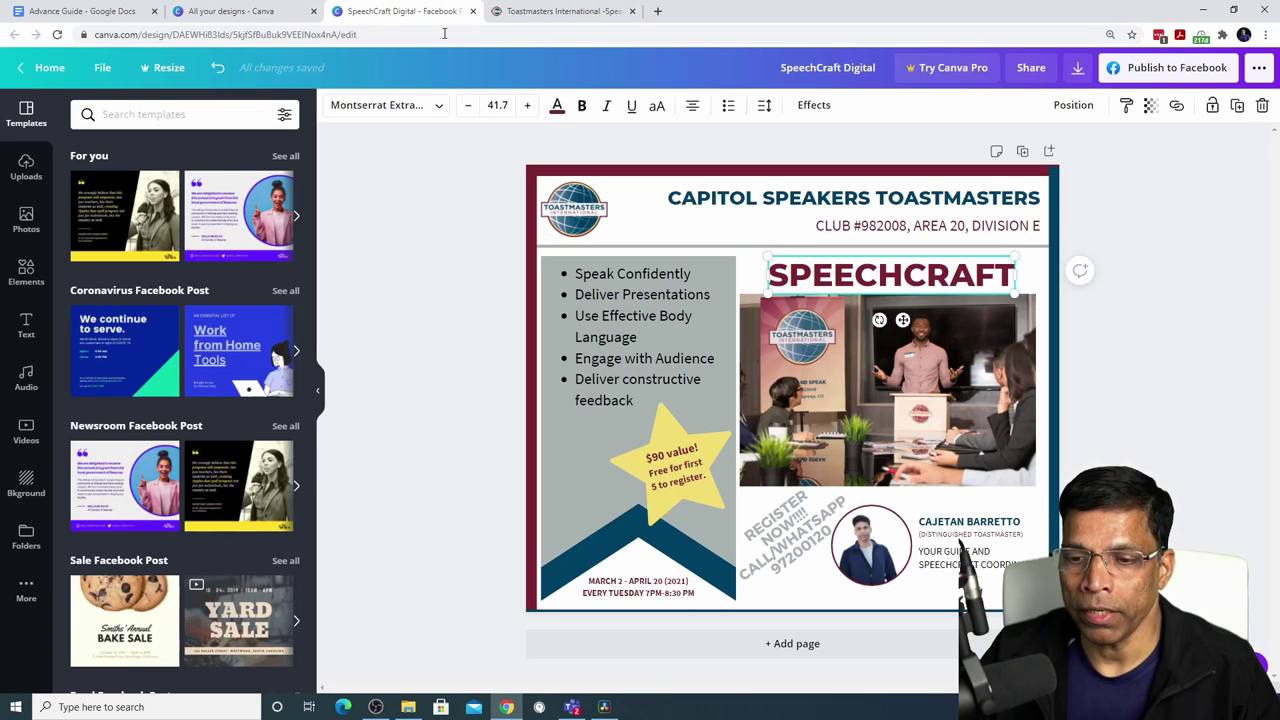
{"action": "left_click", "coordinate": [1178, 110]}
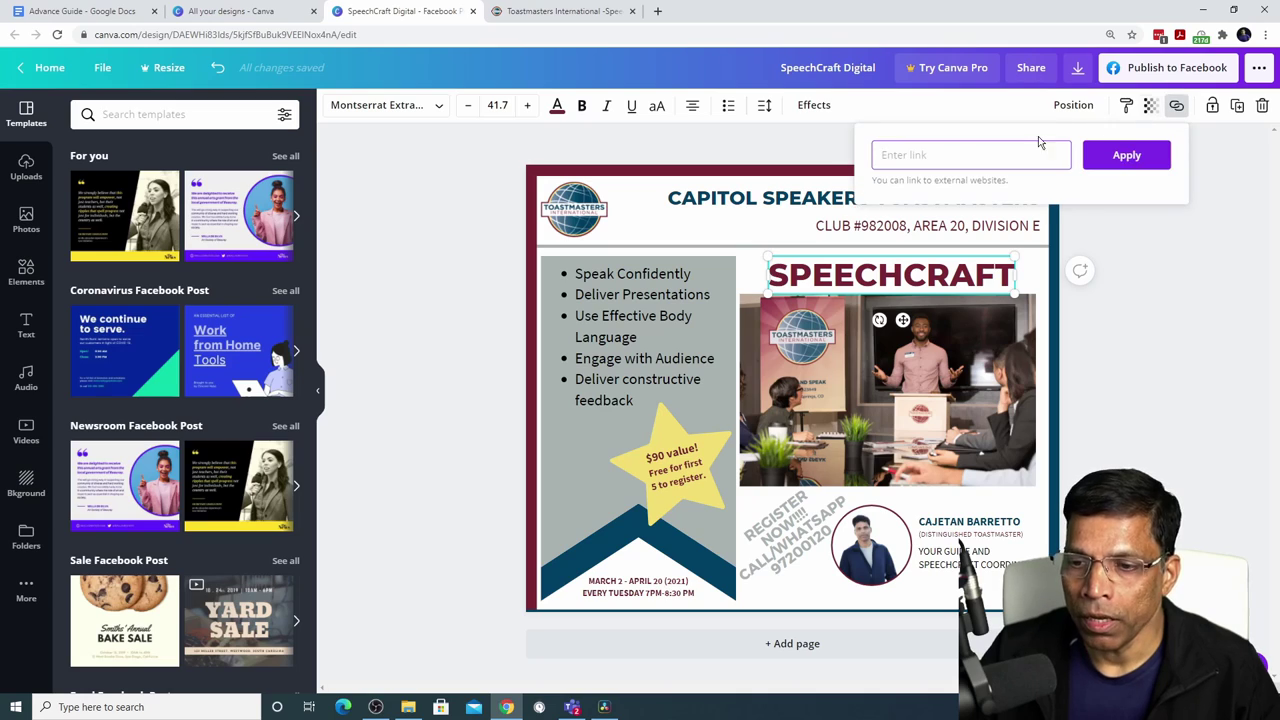
{"action": "key", "text": "ctrl+v"}
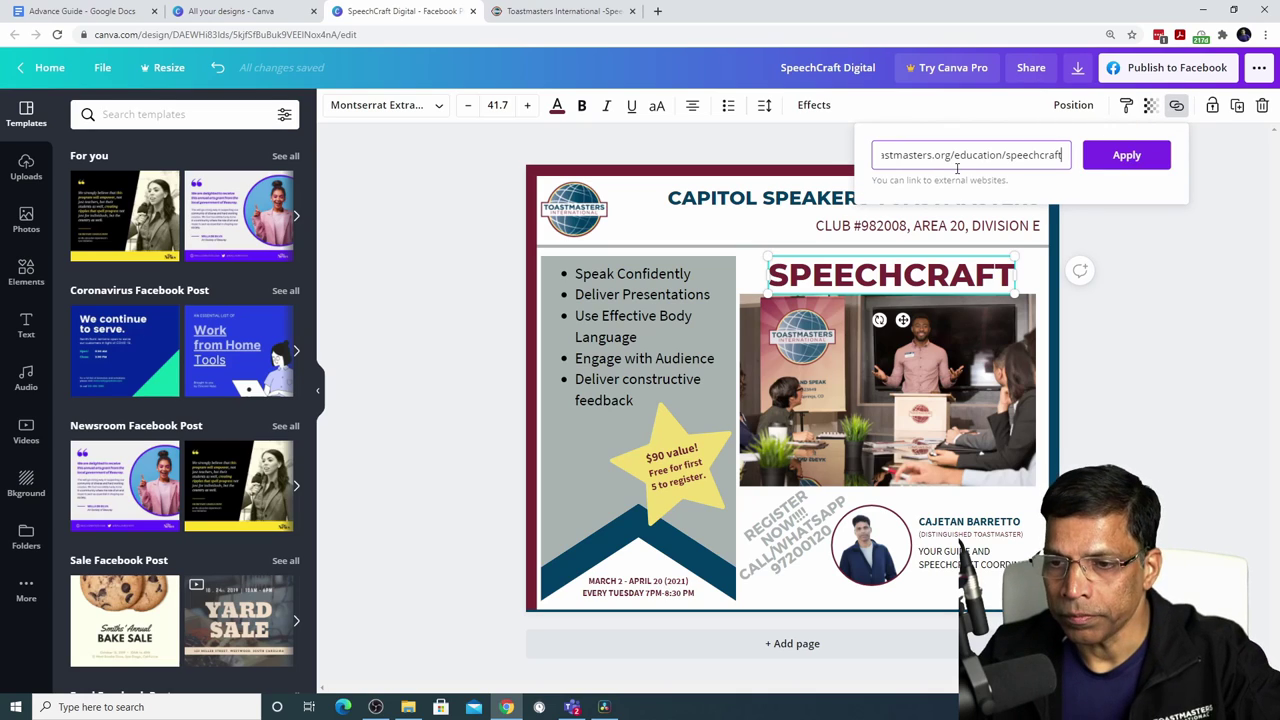
{"action": "left_click", "coordinate": [1127, 158]}
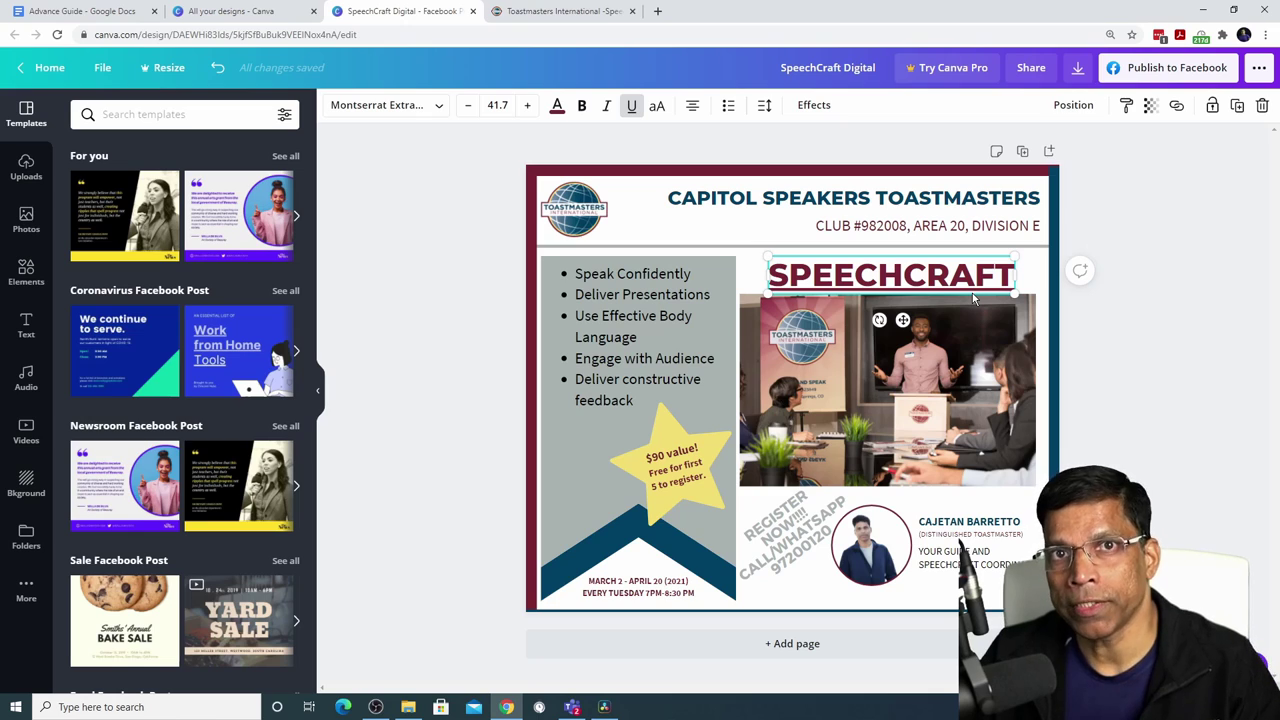
{"action": "key", "text": "Escape"}
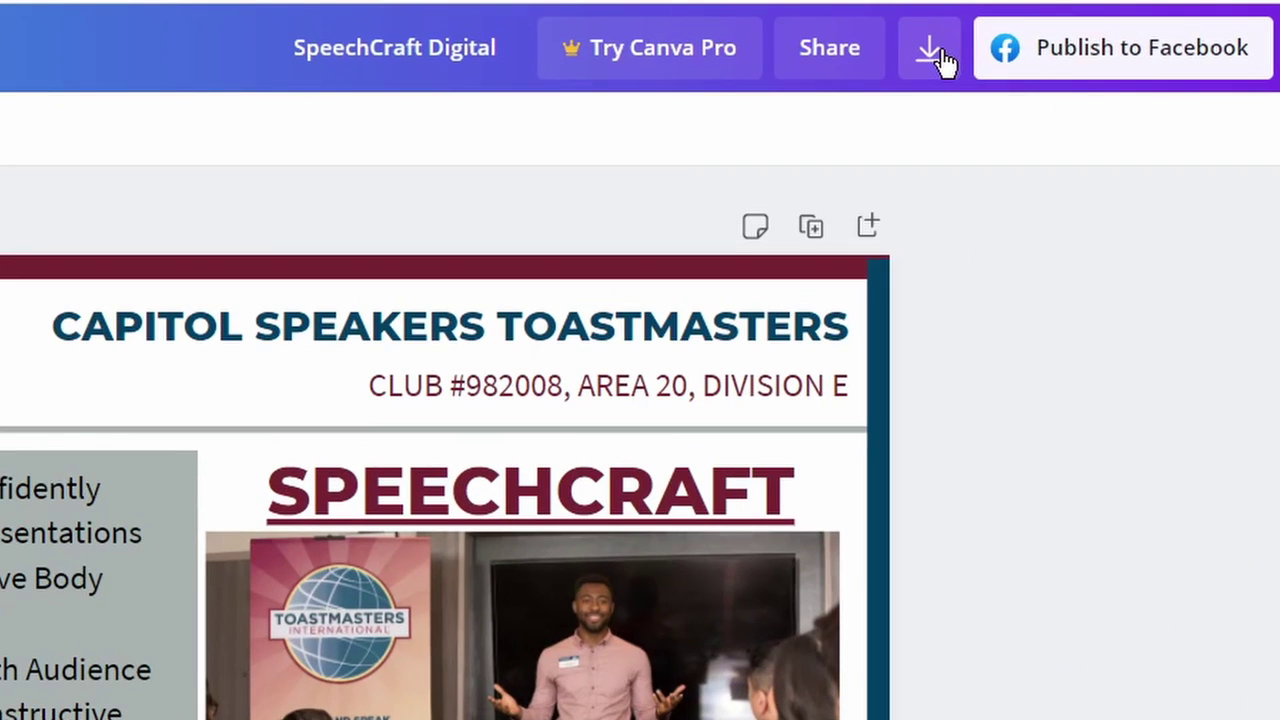
- Download the flyer as a PDF Standard file
{"action": "left_click", "coordinate": [1079, 69]}
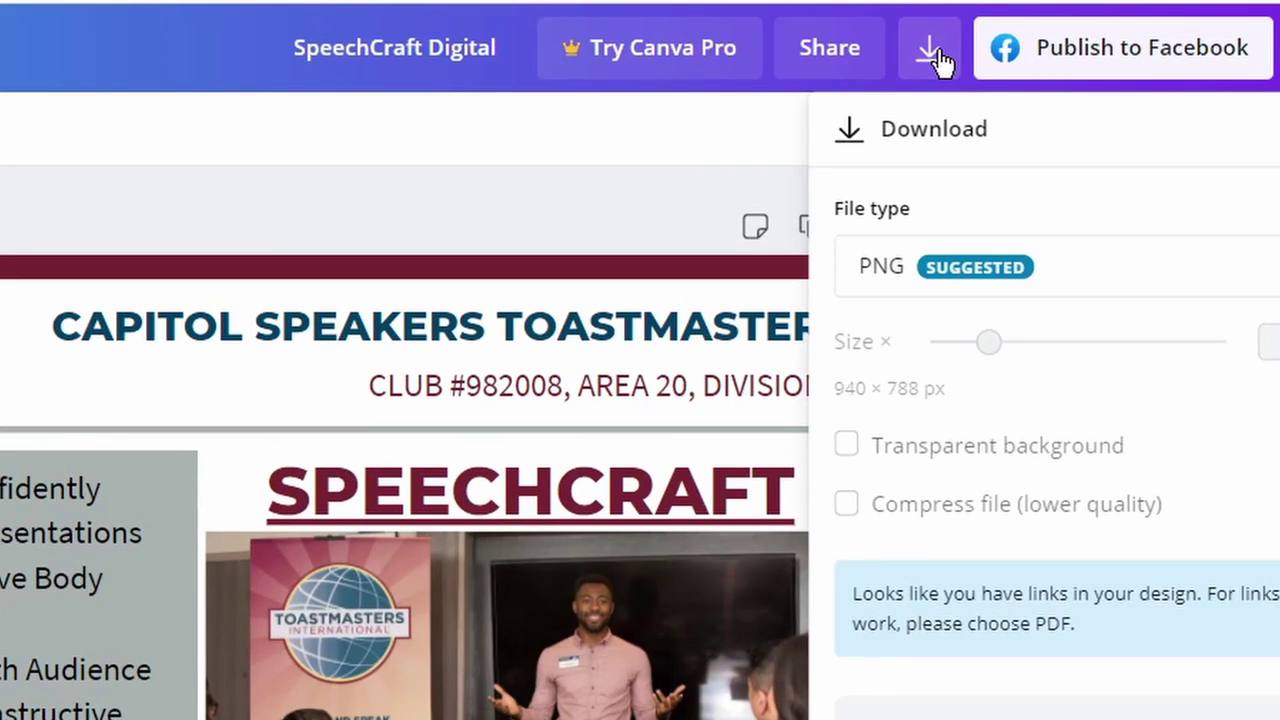
{"action": "left_click", "coordinate": [1170, 270]}
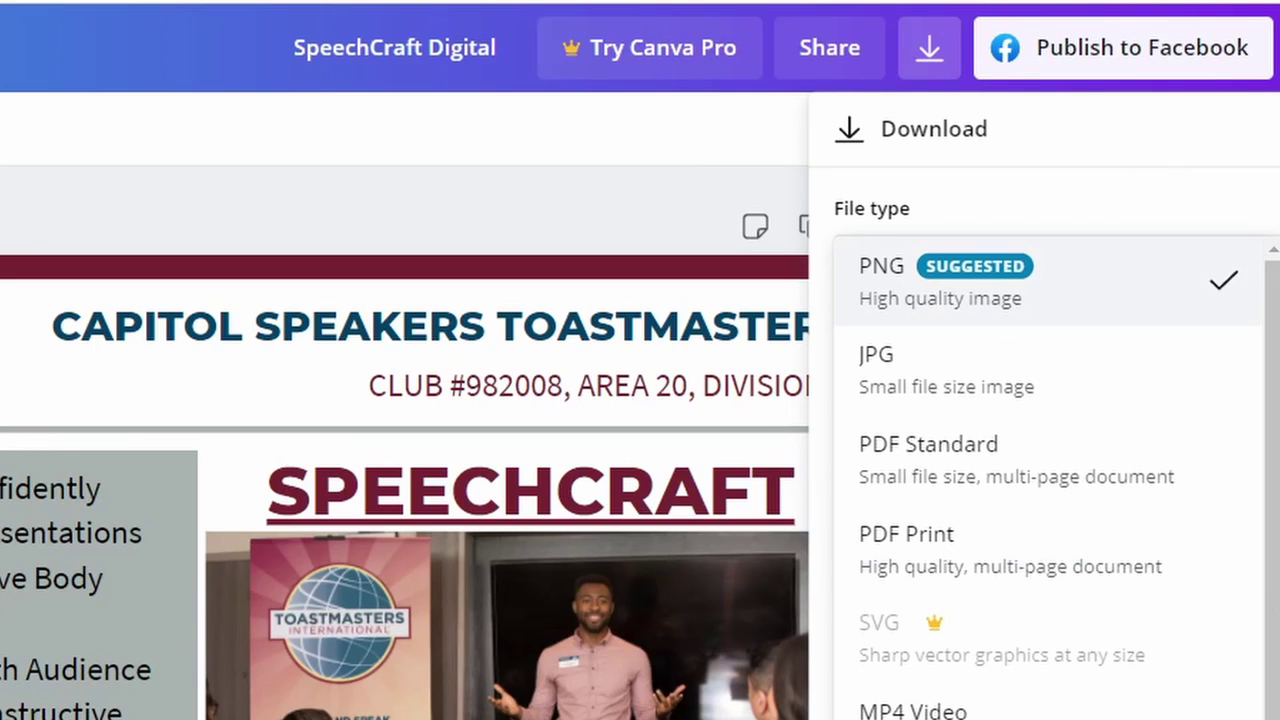
{"action": "left_click", "coordinate": [958, 478]}
{"action": "left_click", "coordinate": [1075, 503]}
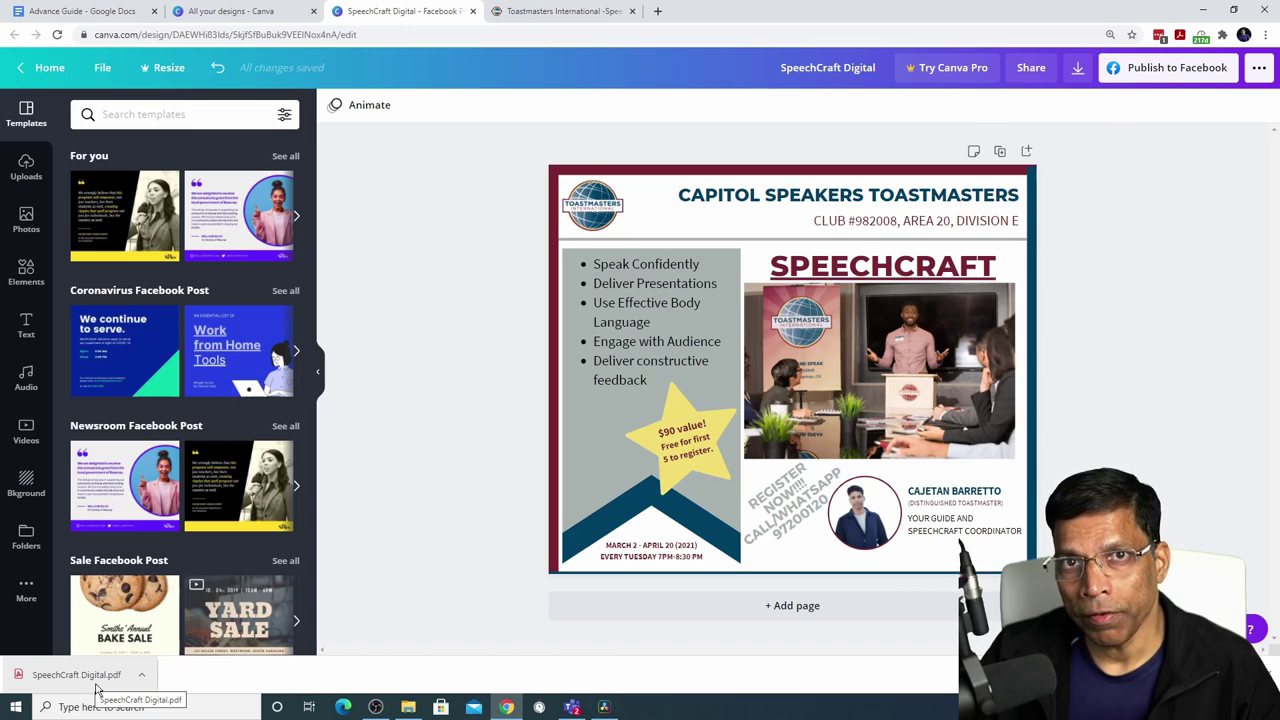
- Open the downloaded SpeechCraft Digital.pdf, test the links on the logo and the SPEECHCRAFT heading, and return to the flyer design
{"action": "left_click", "coordinate": [97, 688]}
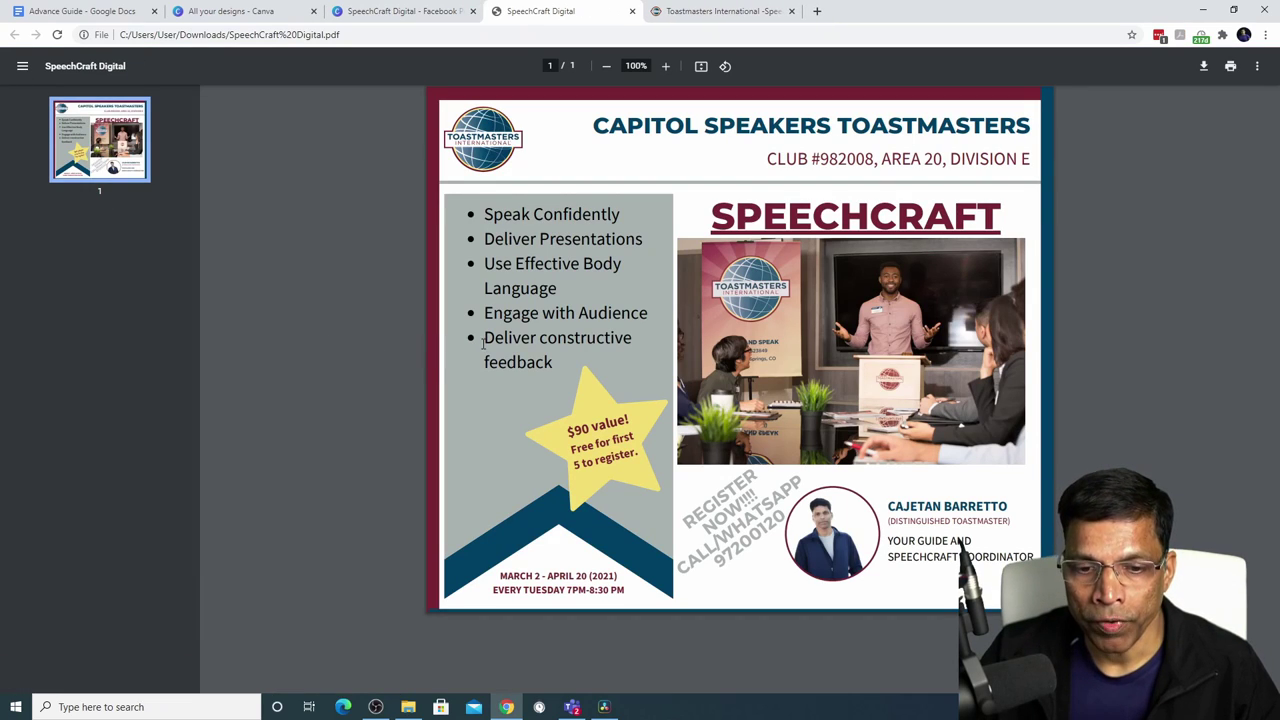
{"action": "left_click", "coordinate": [487, 135]}
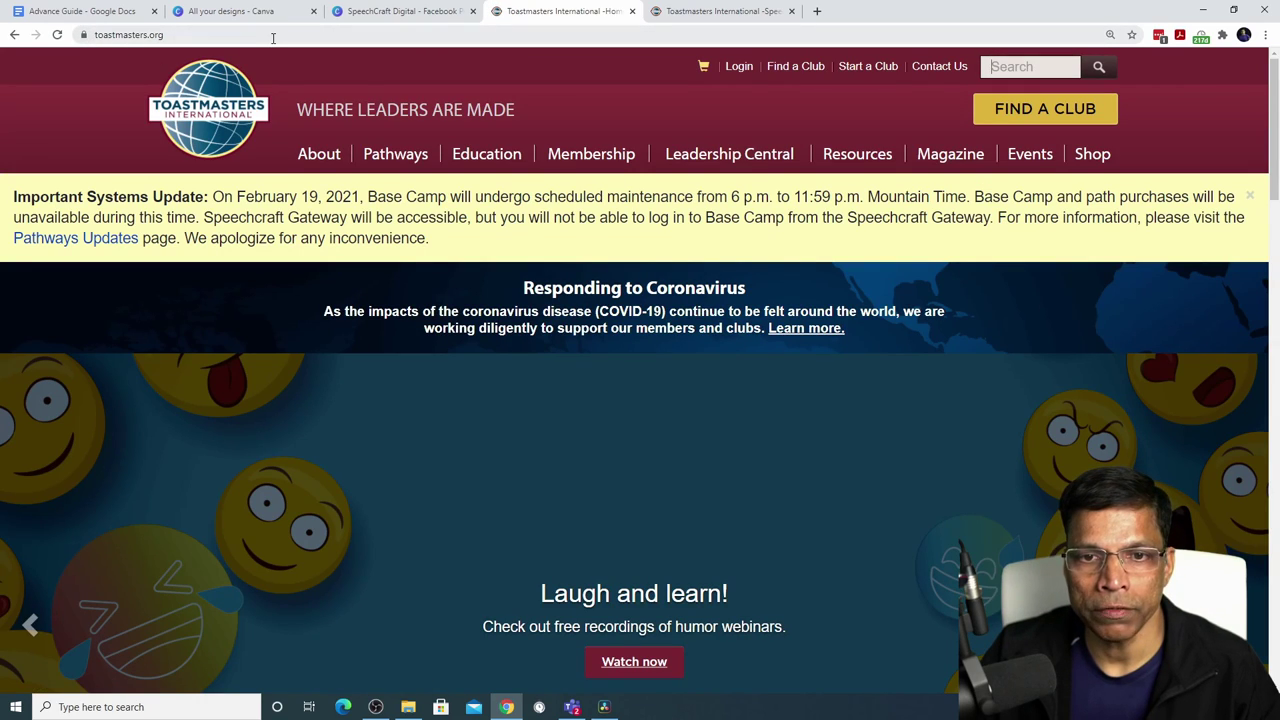
{"action": "key", "text": "alt+Left"}
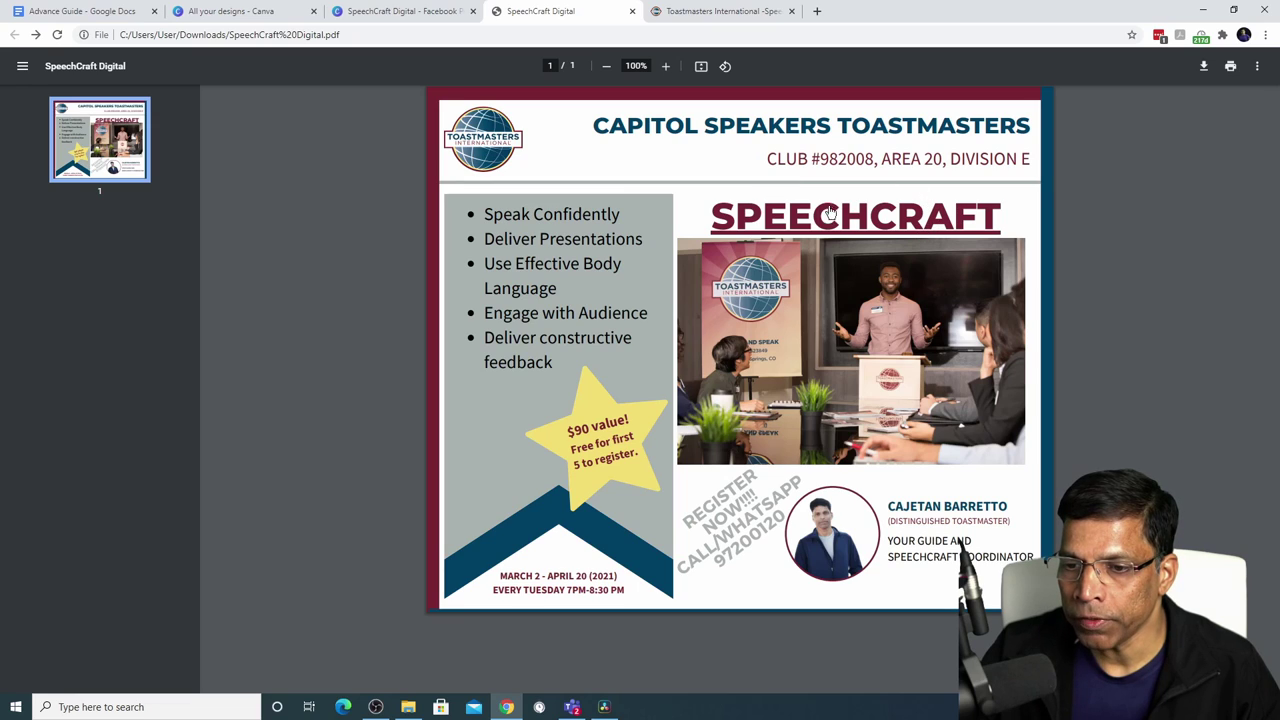
{"action": "left_click", "coordinate": [862, 222]}
{"action": "scroll", "coordinate": [609, 489], "scroll_direction": "down", "scroll_amount": 2}
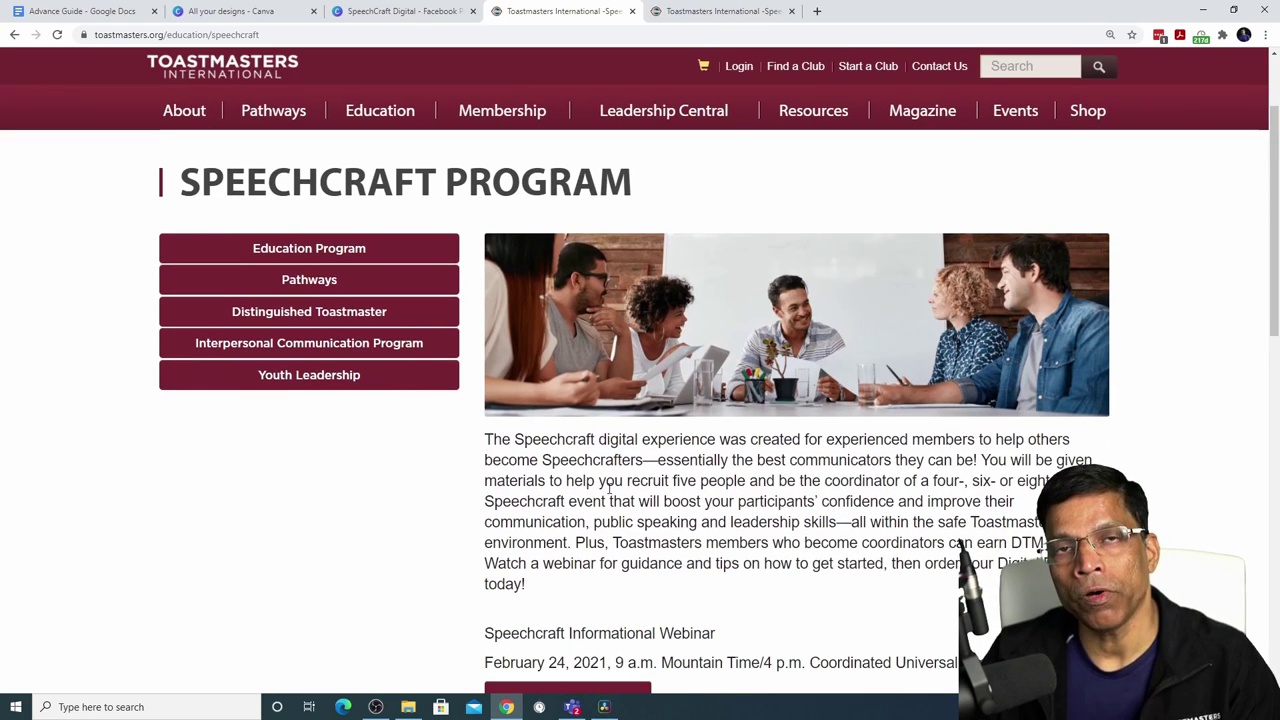
{"action": "key", "text": "ctrl+shift+Tab"}
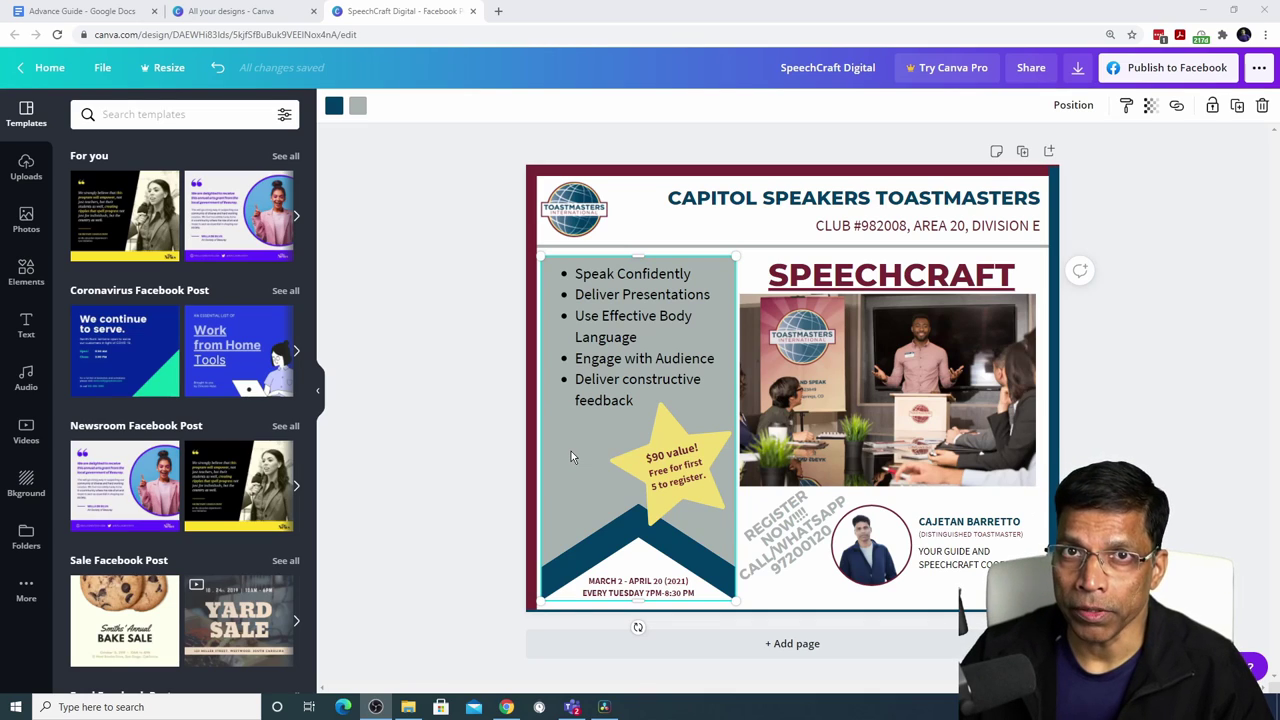
- Try a transparency of 65 on the grey panel behind the bullet list, and restore it to 100
{"action": "left_click", "coordinate": [1150, 106]}
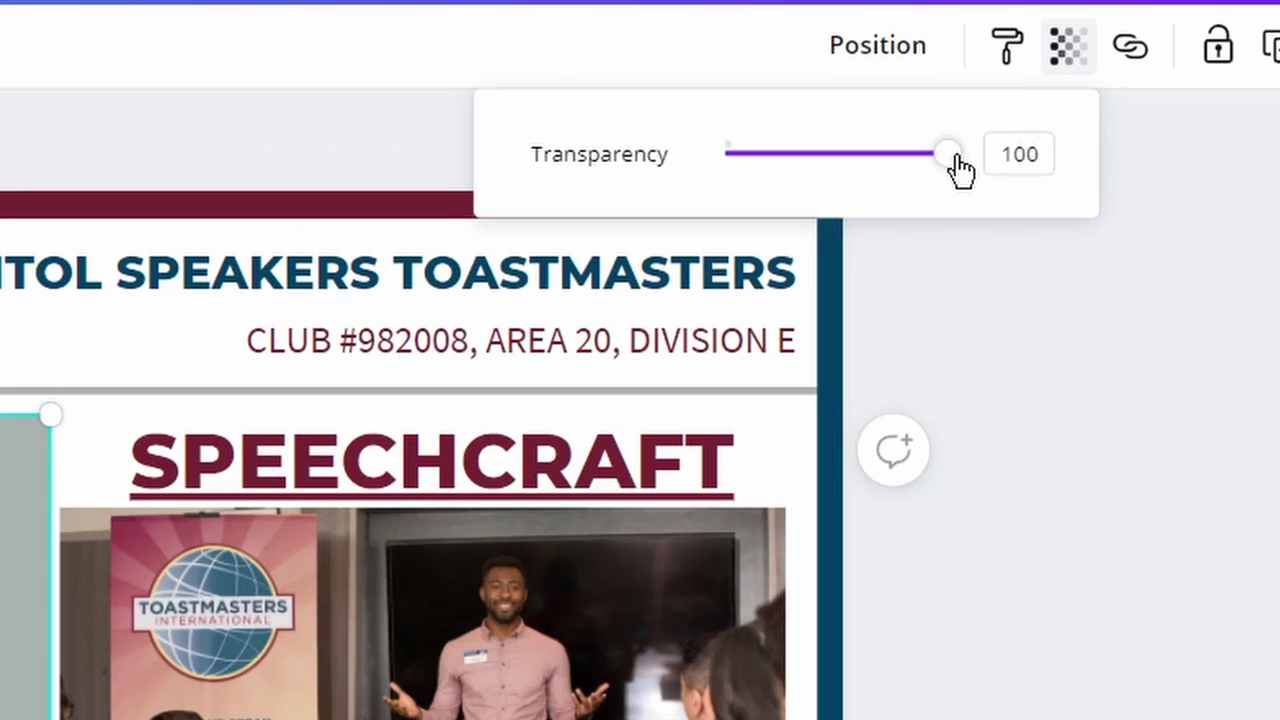
{"action": "mouse_move", "coordinate": [960, 170]}
{"action": "left_mouse_down"}
{"action": "mouse_move", "coordinate": [727, 183]}
{"action": "mouse_move", "coordinate": [978, 188]}
{"action": "left_mouse_up"}
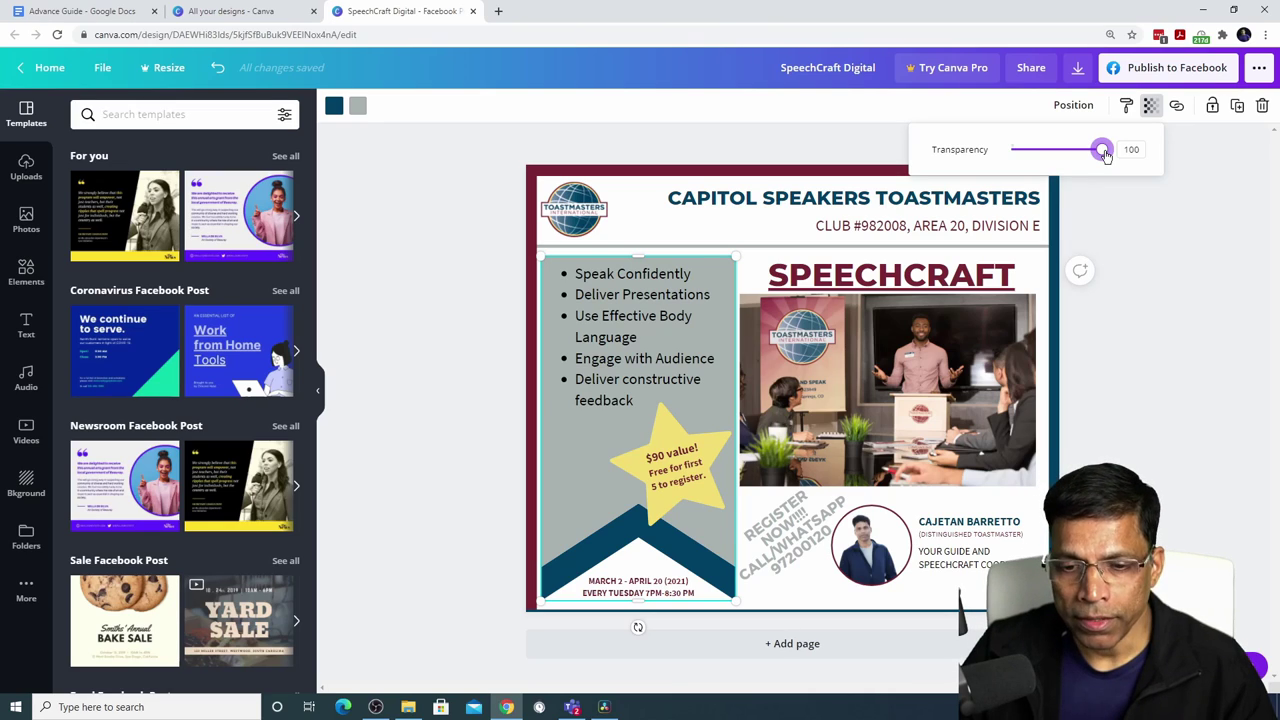
{"action": "left_click_drag", "start_coordinate": [1105, 155], "coordinate": [1071, 158]}
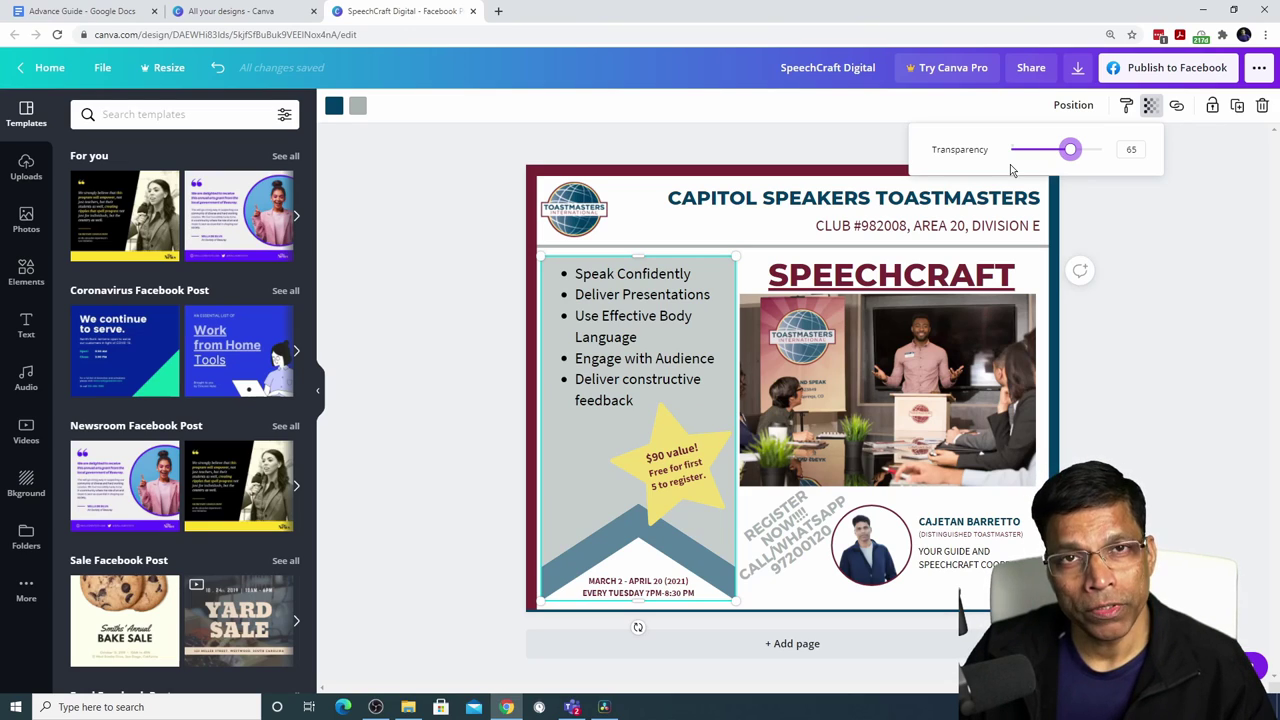
{"action": "left_click_drag", "start_coordinate": [1069, 152], "coordinate": [1105, 154]}
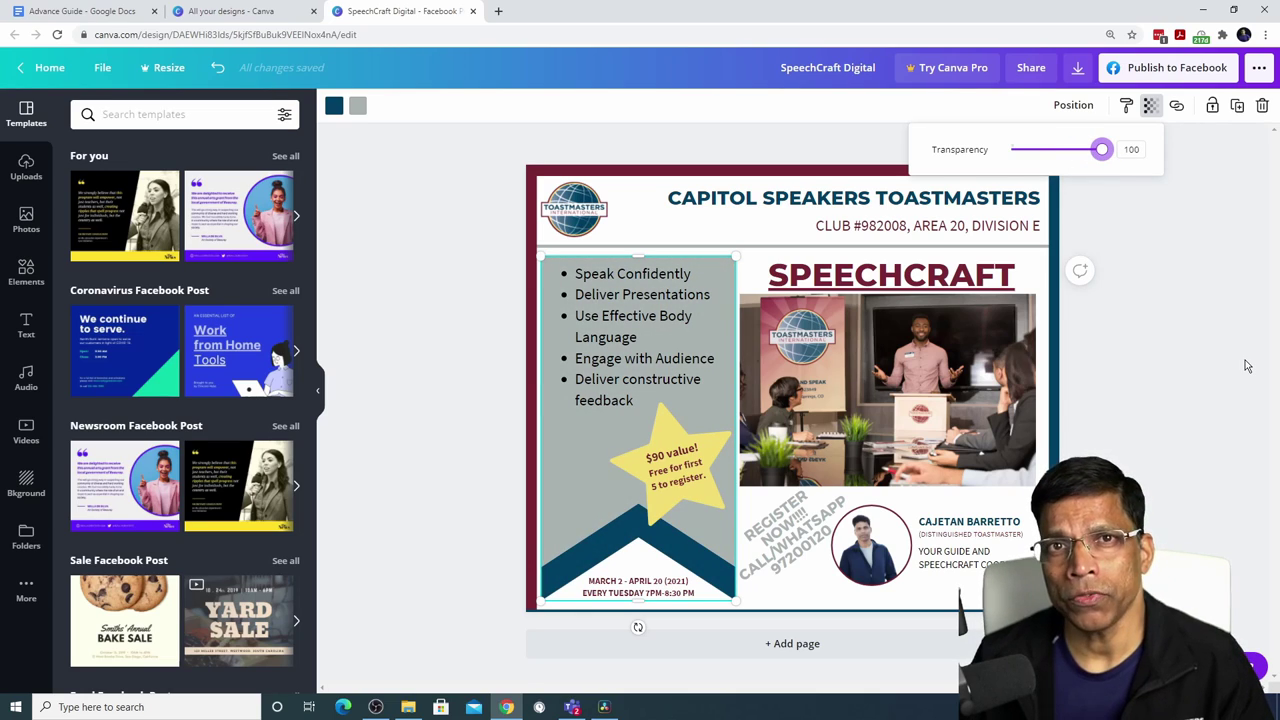
- Set the transparency of the meeting photo below the SPEECHCRAFT heading to 36
{"action": "left_click", "coordinate": [978, 357]}
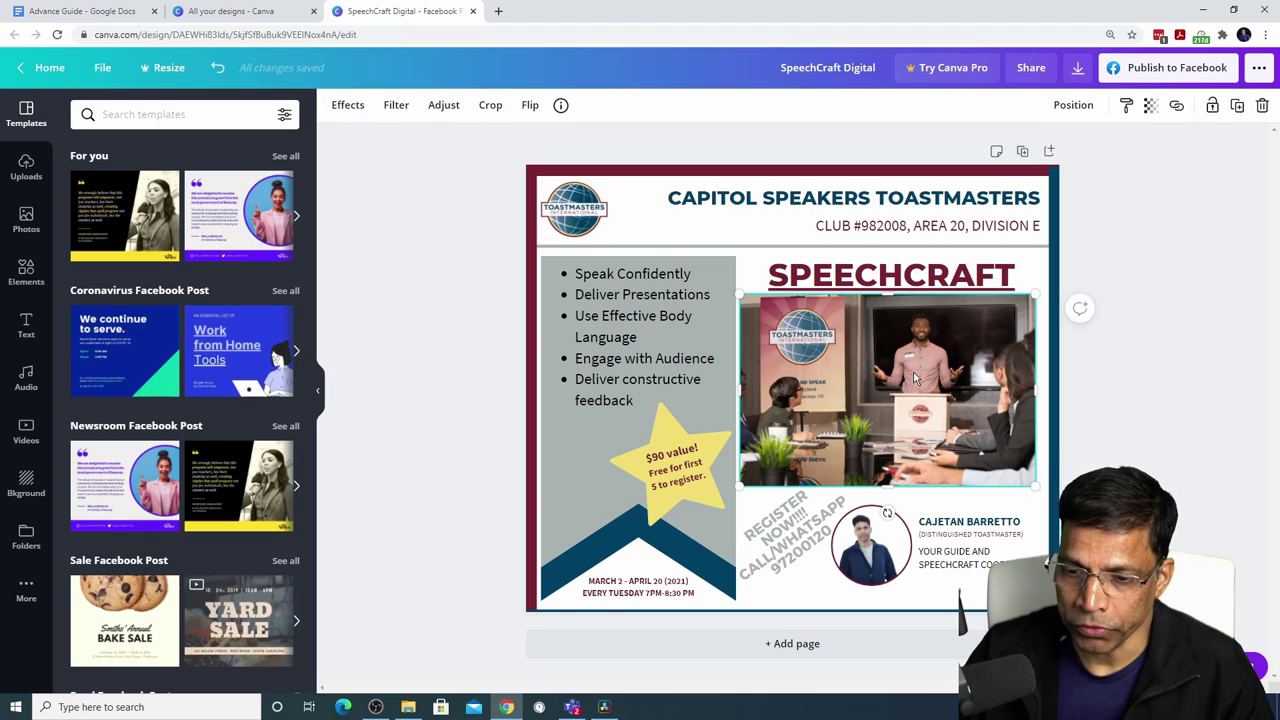
{"action": "left_click", "coordinate": [1150, 105]}
{"action": "left_click_drag", "start_coordinate": [1110, 149], "coordinate": [1036, 180]}
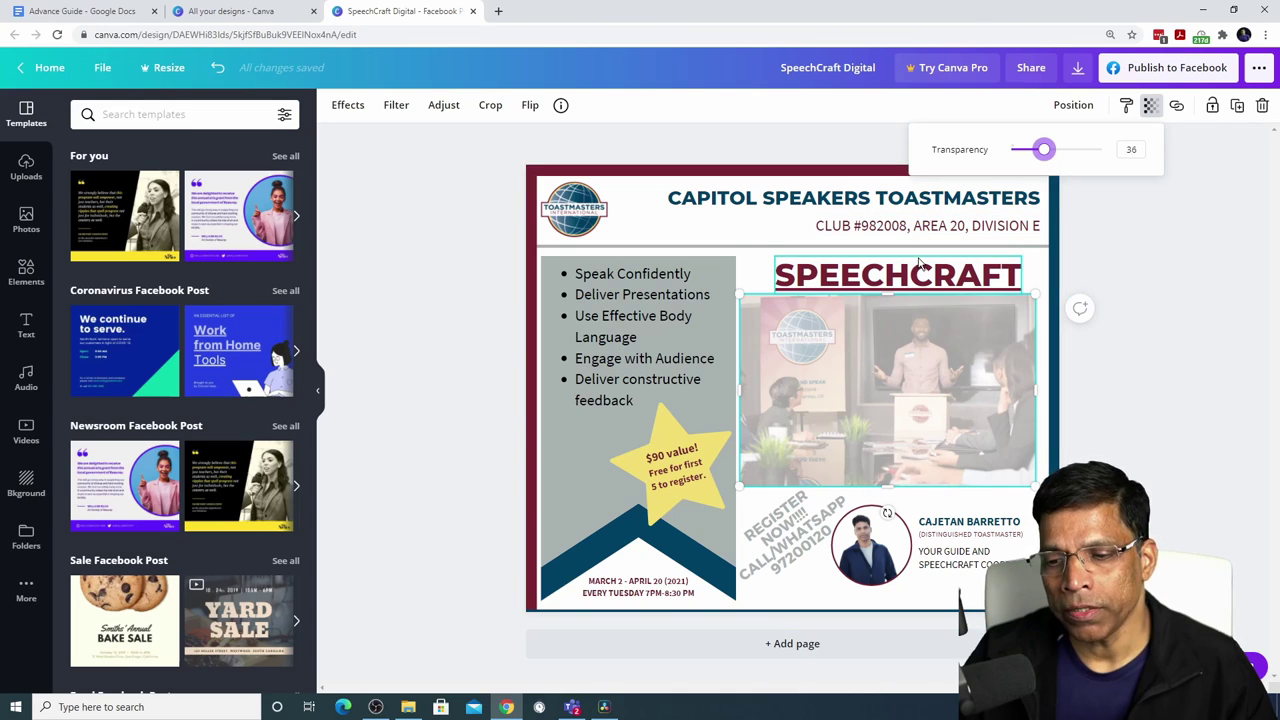
- Move the SPEECHCRAFT heading down onto the middle of the faded meeting photo
{"action": "mouse_move", "coordinate": [910, 272]}
{"action": "left_mouse_down"}
{"action": "mouse_move", "coordinate": [950, 306]}
{"action": "mouse_move", "coordinate": [903, 357]}
{"action": "mouse_move", "coordinate": [903, 272]}
{"action": "left_mouse_up"}
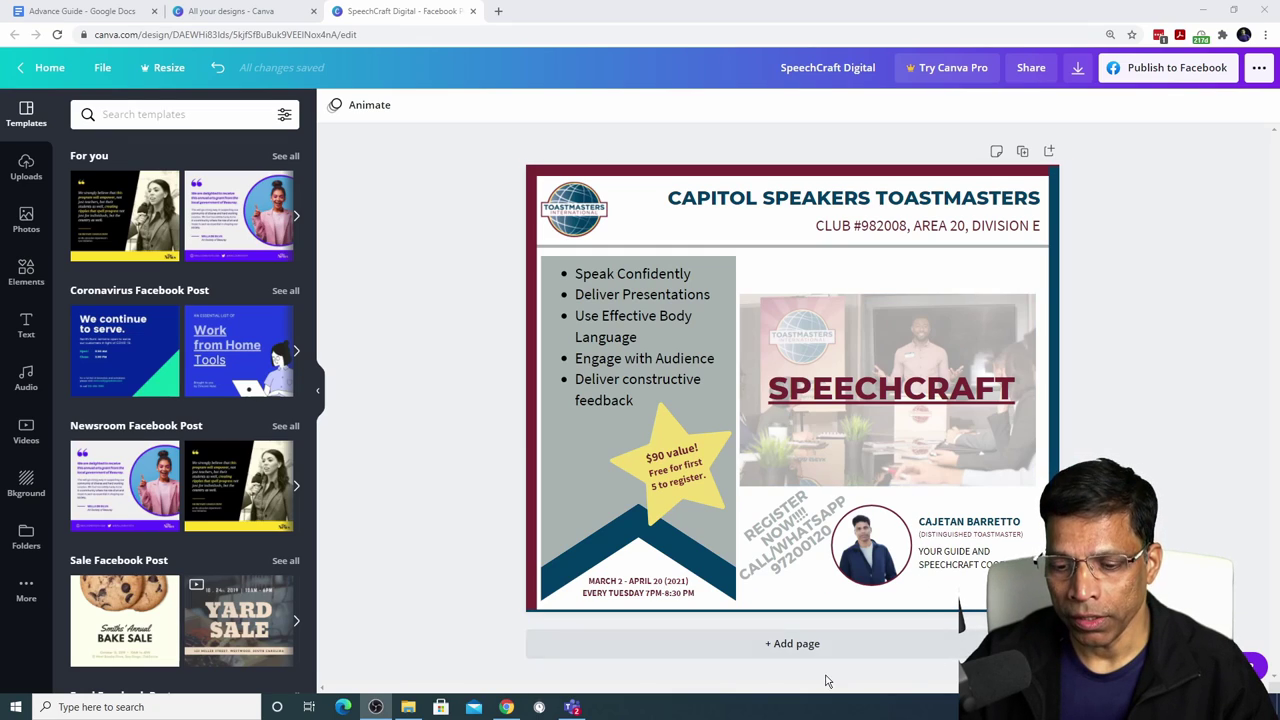
- Add a blank page after the flyer and duplicate page 1
{"action": "left_click", "coordinate": [783, 645]}
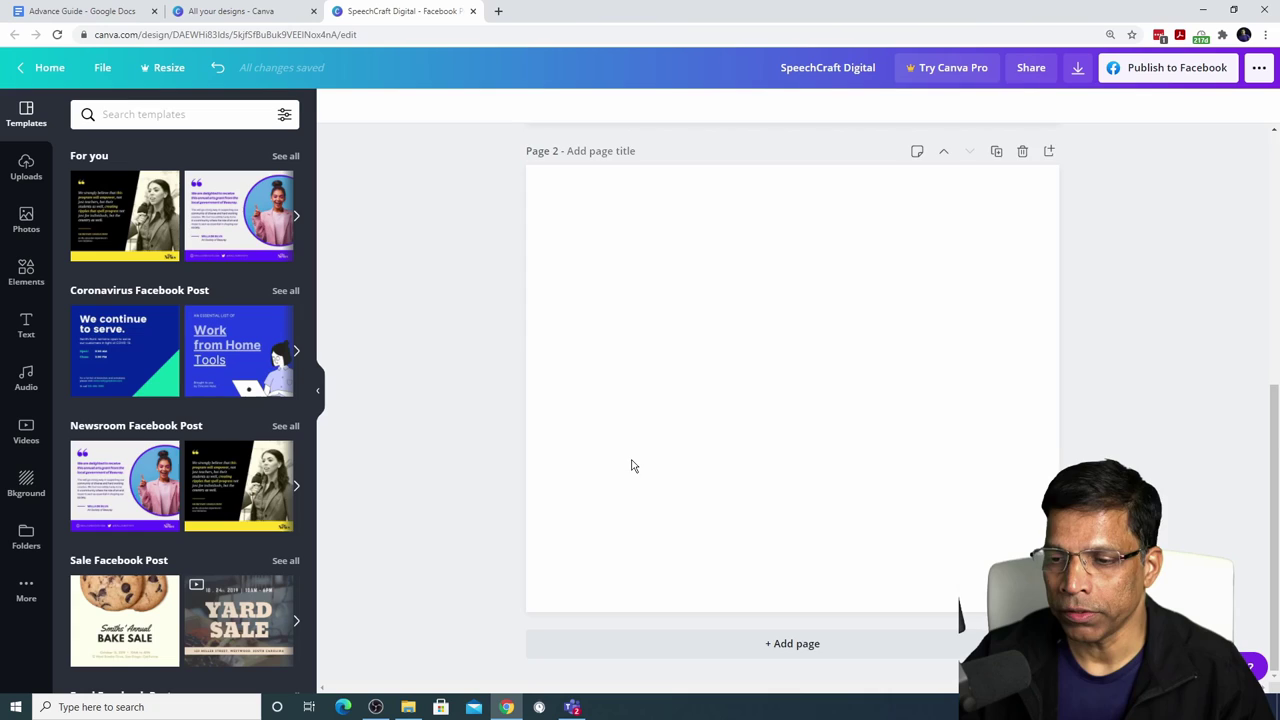
{"action": "scroll", "coordinate": [632, 466], "scroll_direction": "up", "scroll_amount": 4}
{"action": "scroll", "coordinate": [632, 466], "scroll_direction": "up", "scroll_amount": 3}
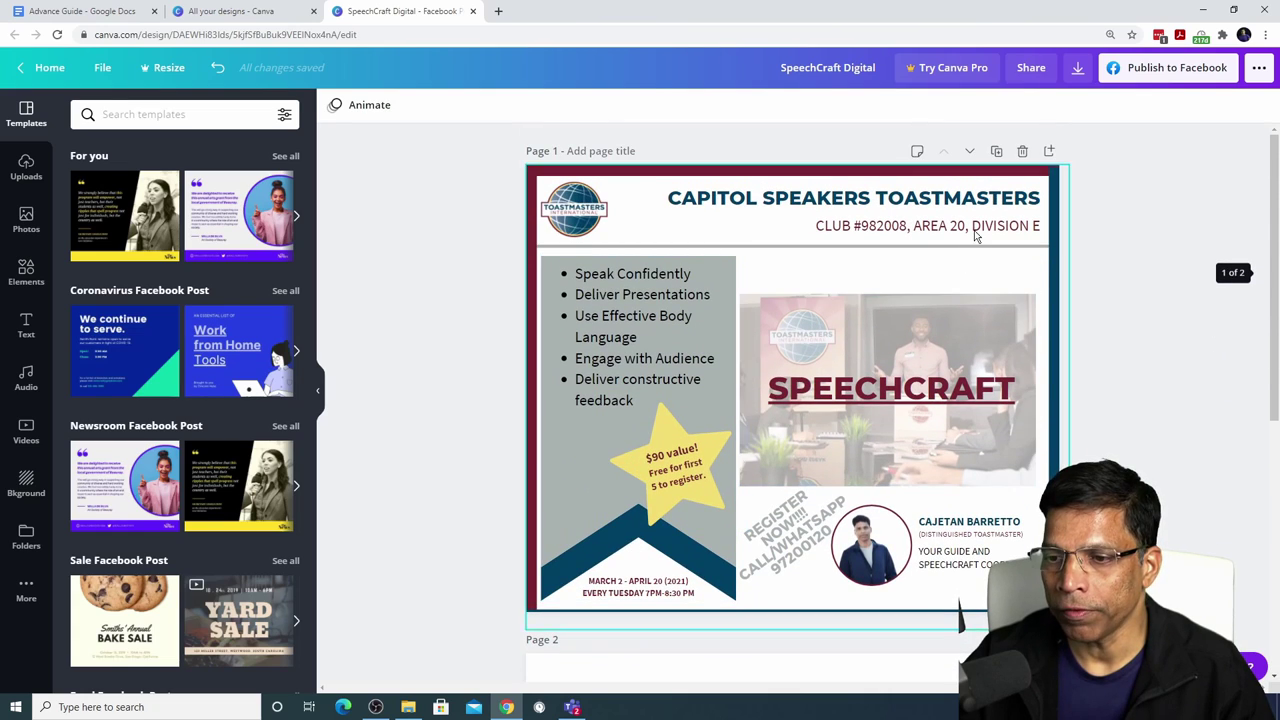
{"action": "left_click", "coordinate": [996, 152]}
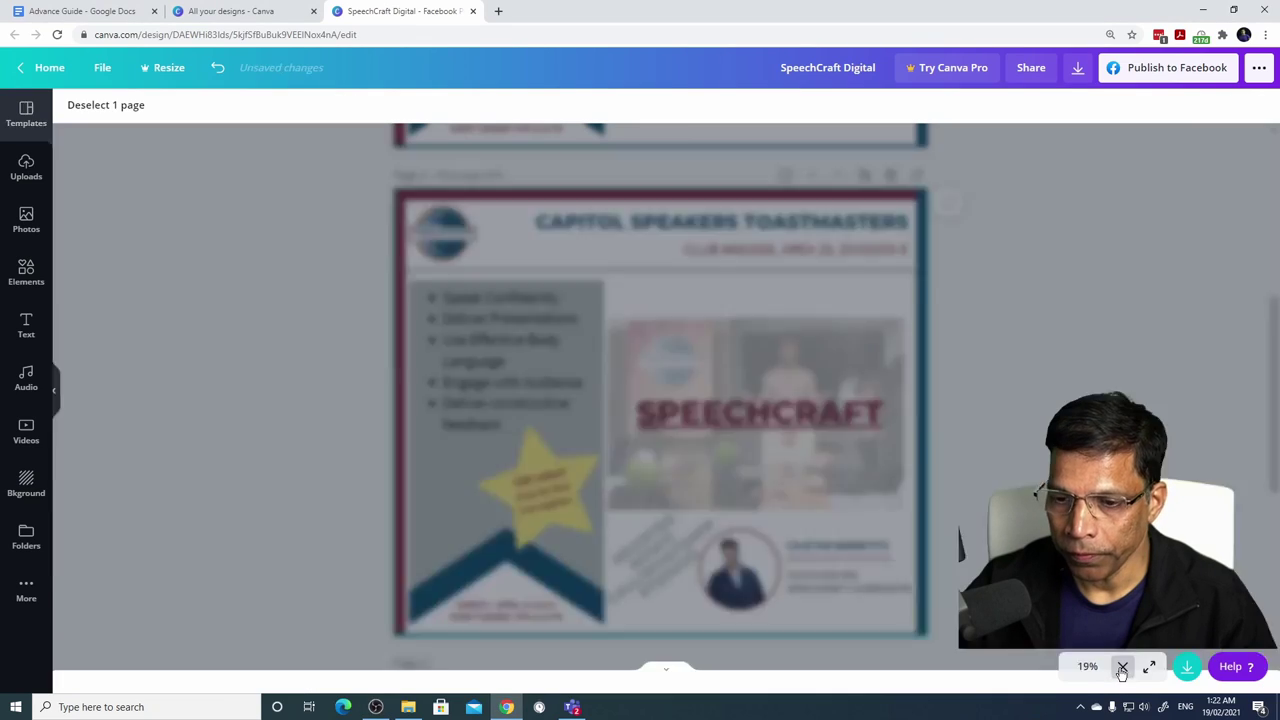
- View all pages in the grid overview, reopen page 1, and switch the zoom to 50% and back to 77%
{"action": "left_click", "coordinate": [1121, 666]}
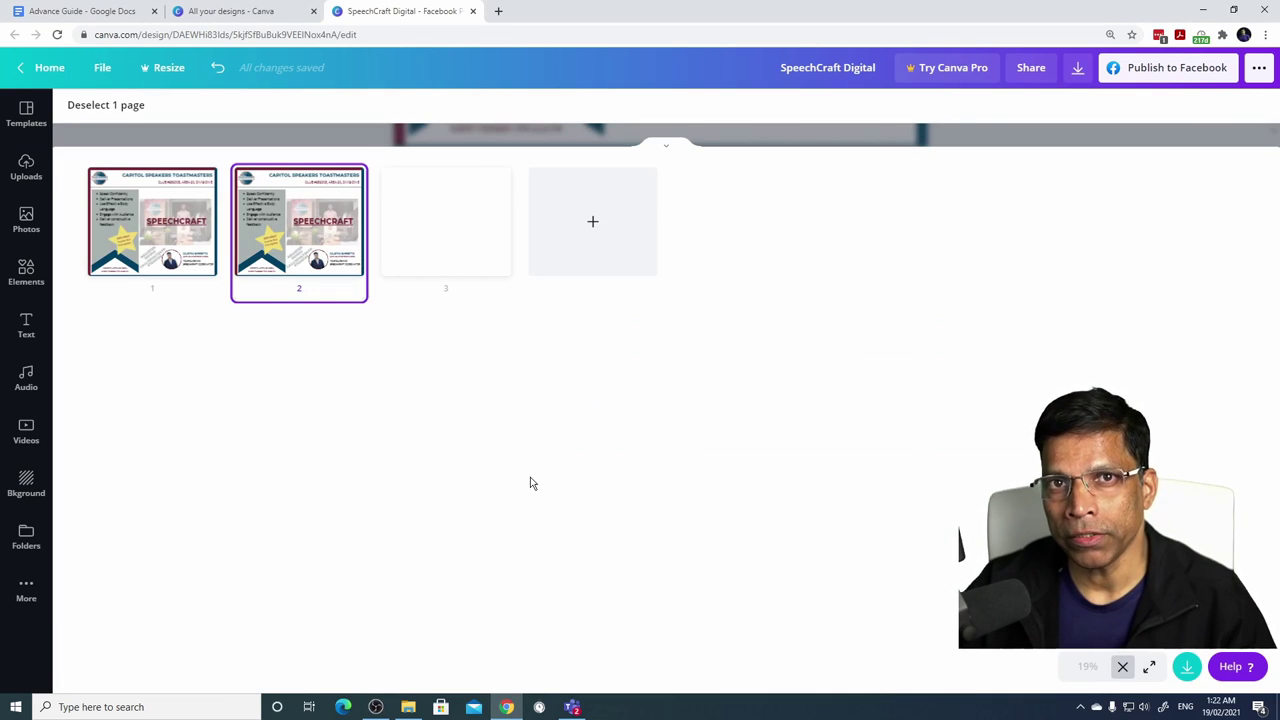
{"action": "double_click", "coordinate": [146, 230]}
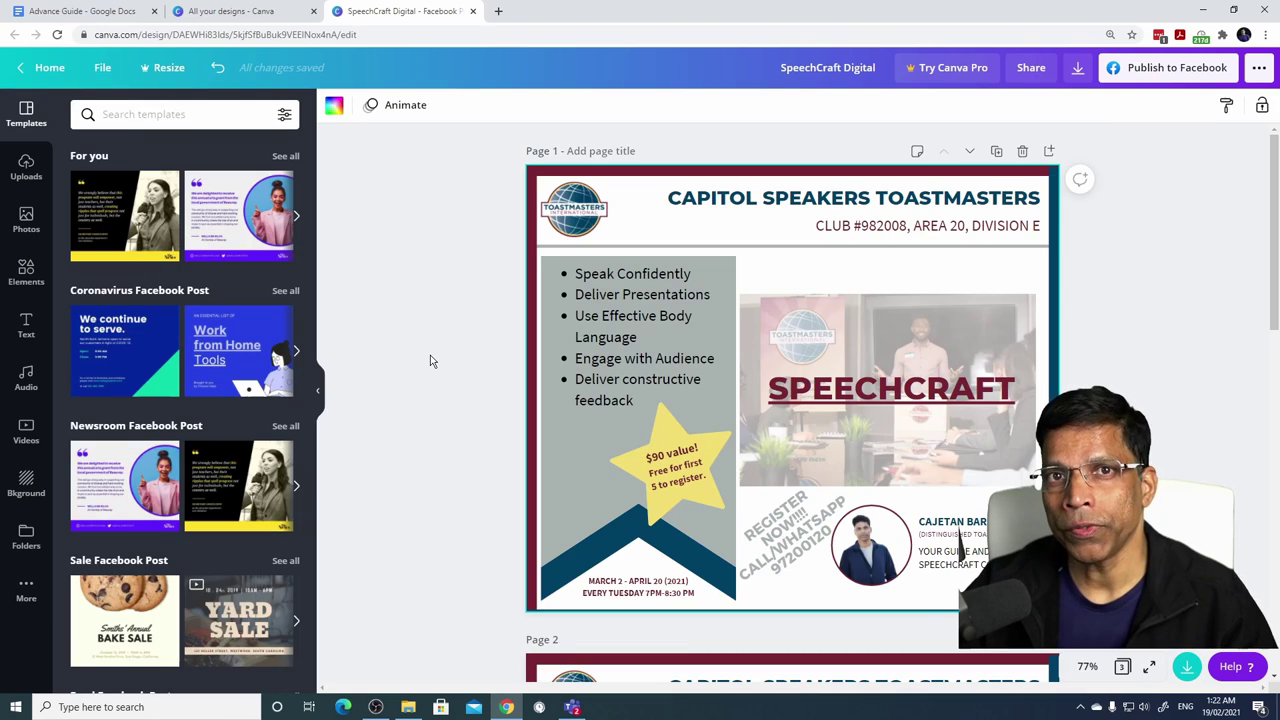
{"action": "left_click", "coordinate": [430, 361]}
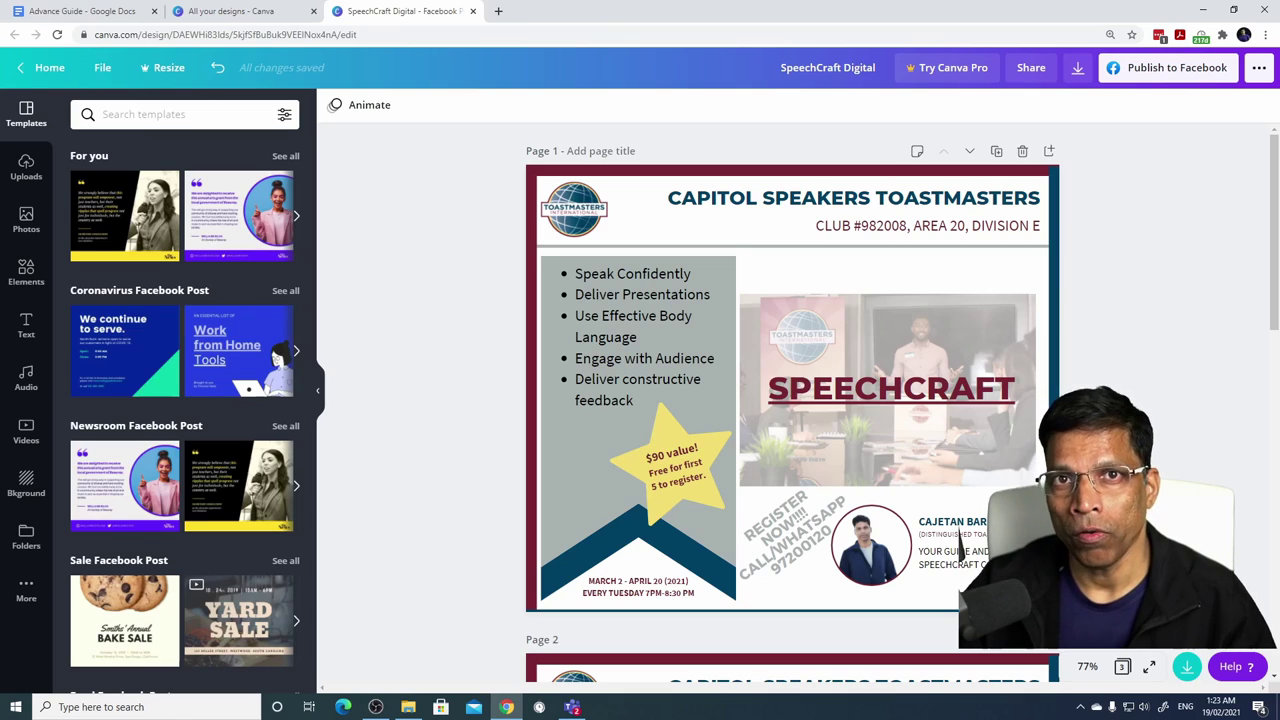
{"action": "left_click", "coordinate": [1090, 667]}
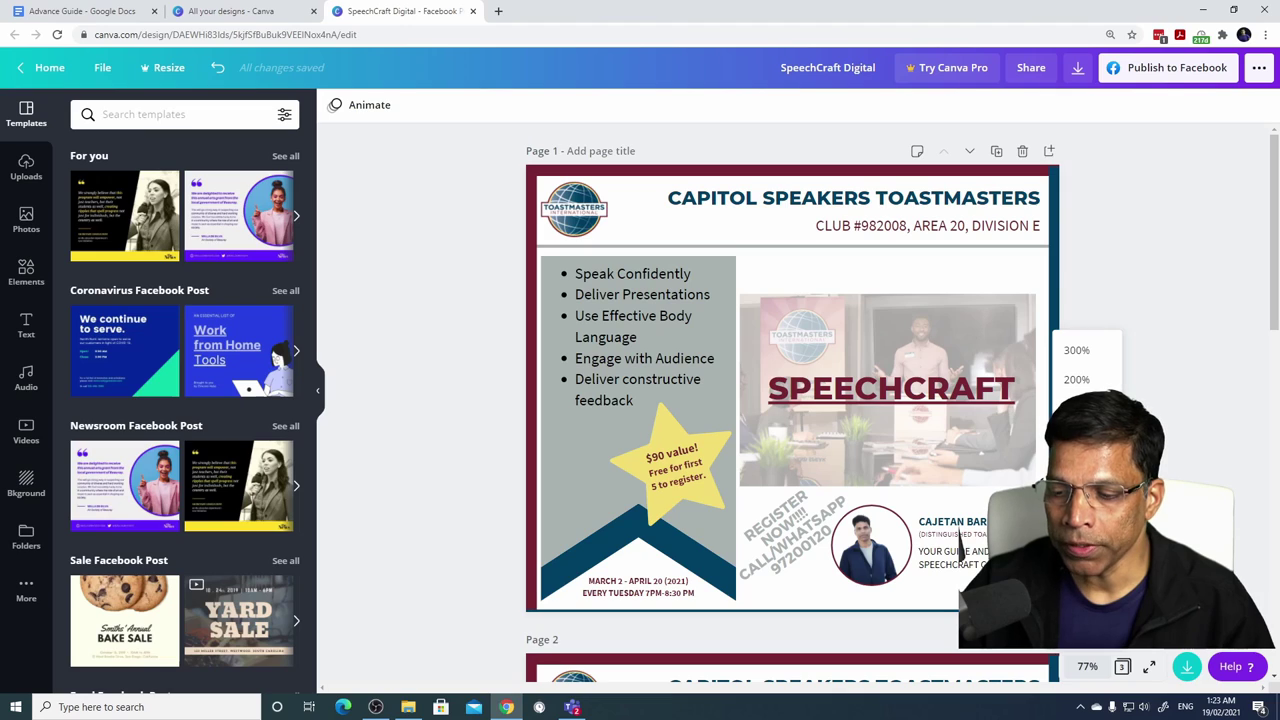
{"action": "left_click", "coordinate": [1087, 495]}
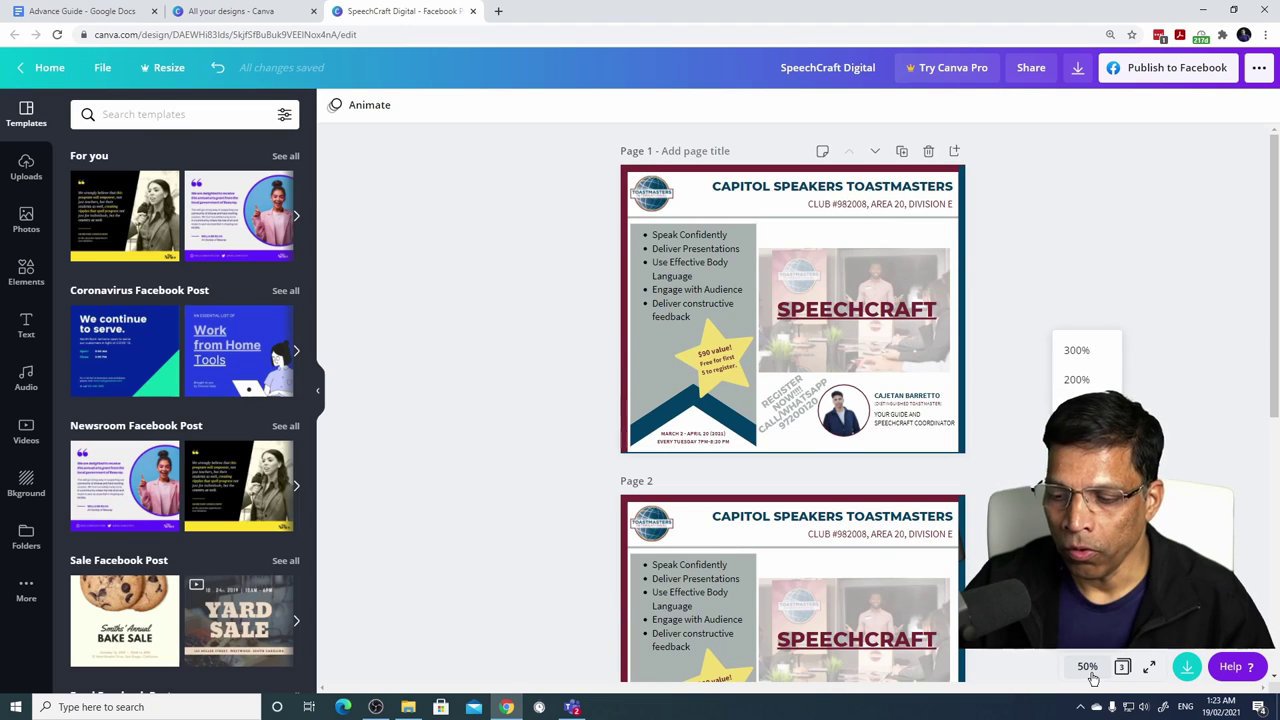
{"action": "left_click", "coordinate": [1087, 590]}
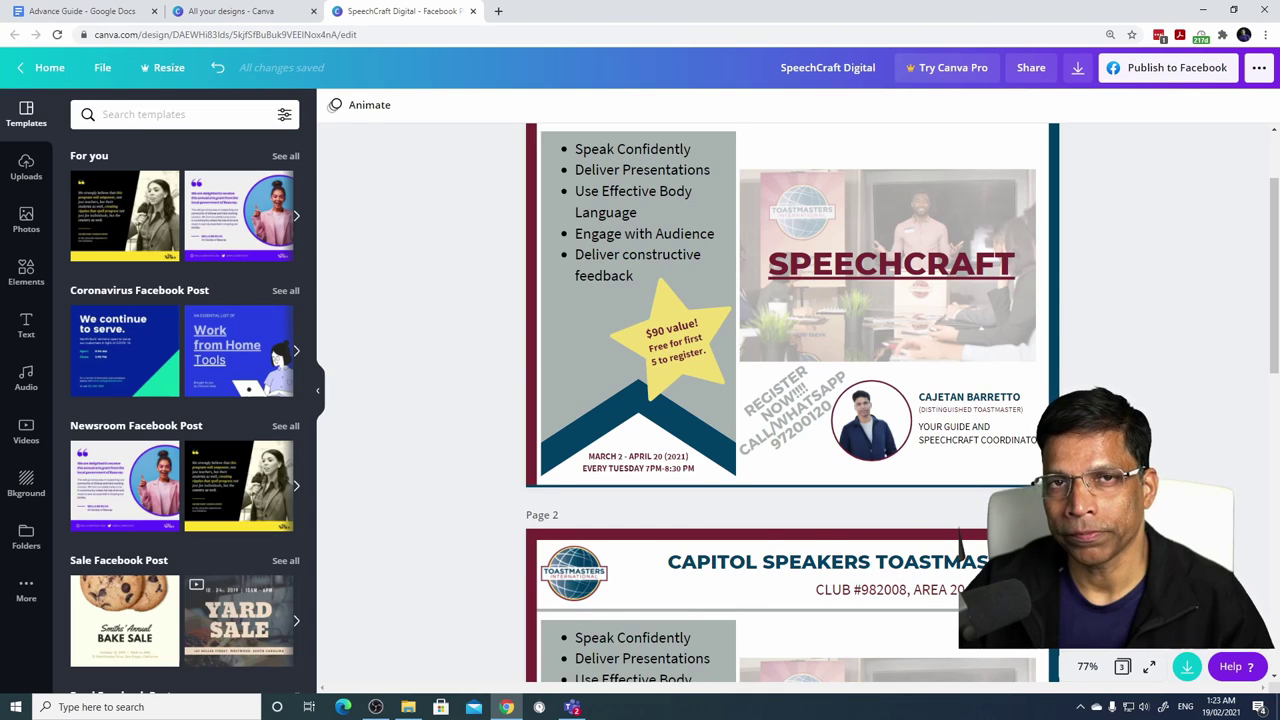
- Delete the duplicated flyer on page 2
{"action": "scroll", "coordinate": [548, 510], "scroll_direction": "down", "scroll_amount": 2}
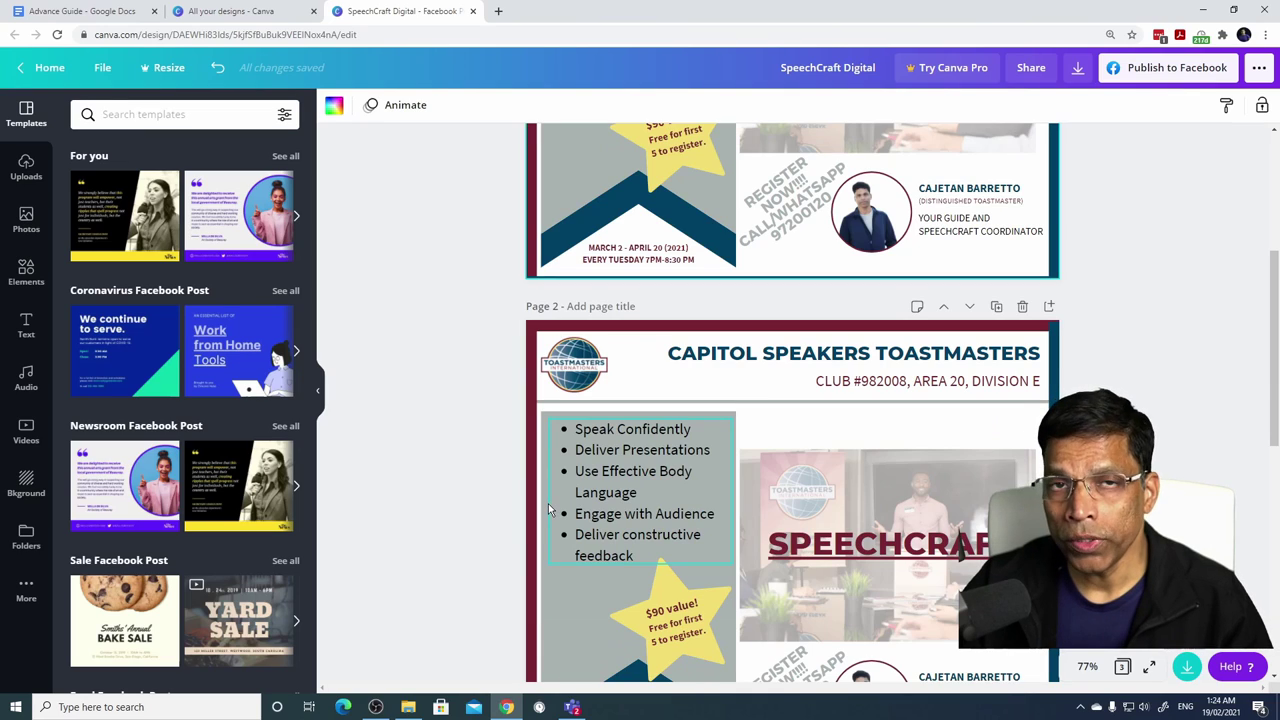
{"action": "left_click", "coordinate": [1022, 306]}
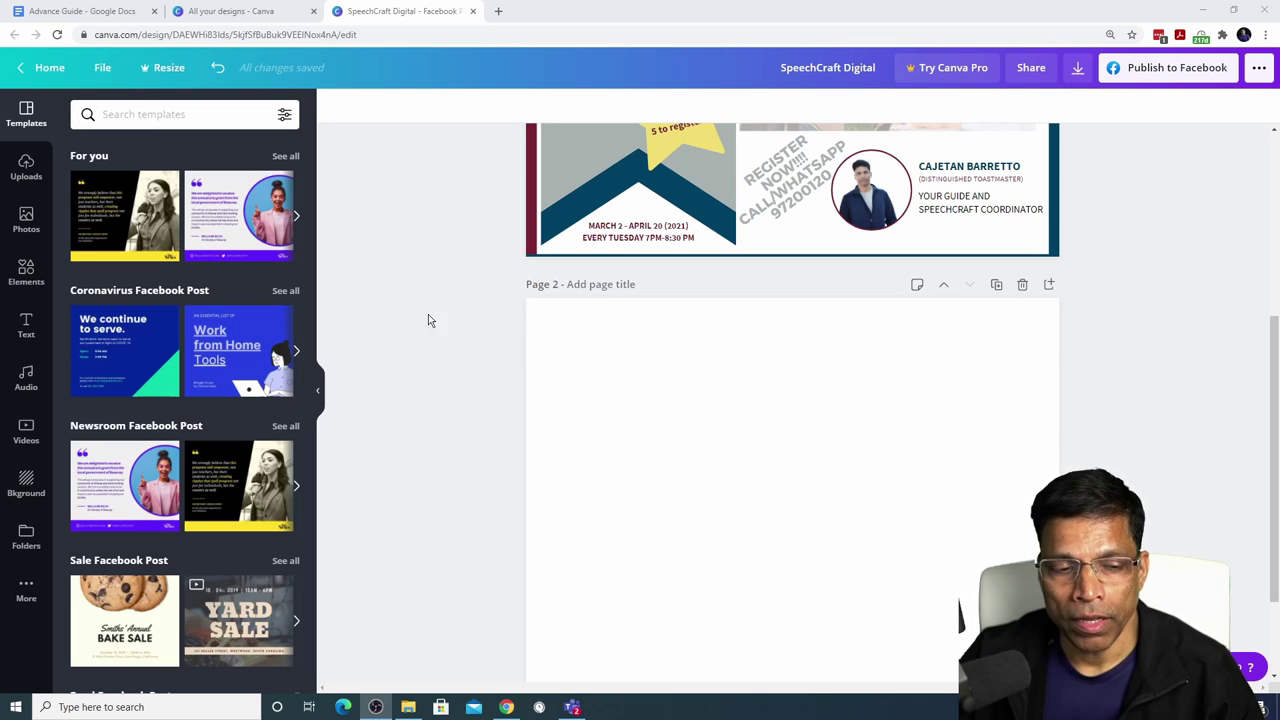
- Insert the teal-to-purple diagonal gradient square from the Gradients elements onto the blank page 2
{"action": "left_click", "coordinate": [26, 272]}
{"action": "scroll", "coordinate": [199, 227], "scroll_direction": "down", "scroll_amount": 4}
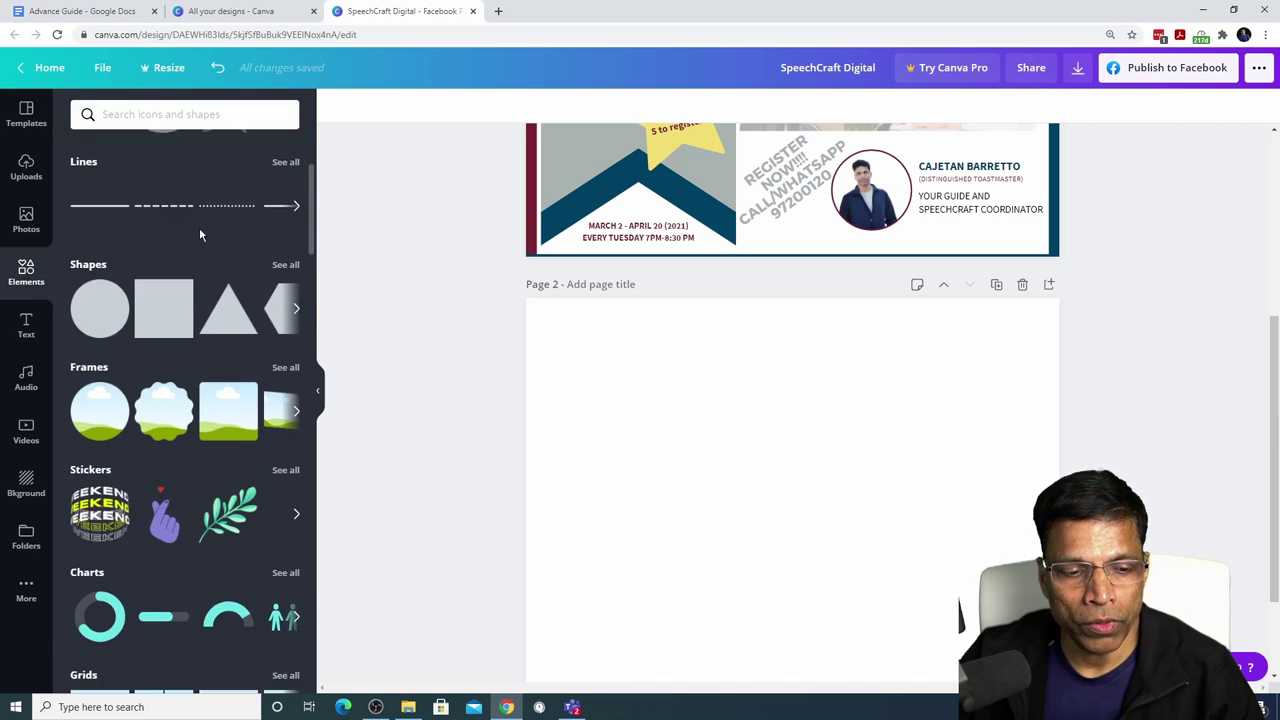
{"action": "scroll", "coordinate": [199, 229], "scroll_direction": "down", "scroll_amount": 5}
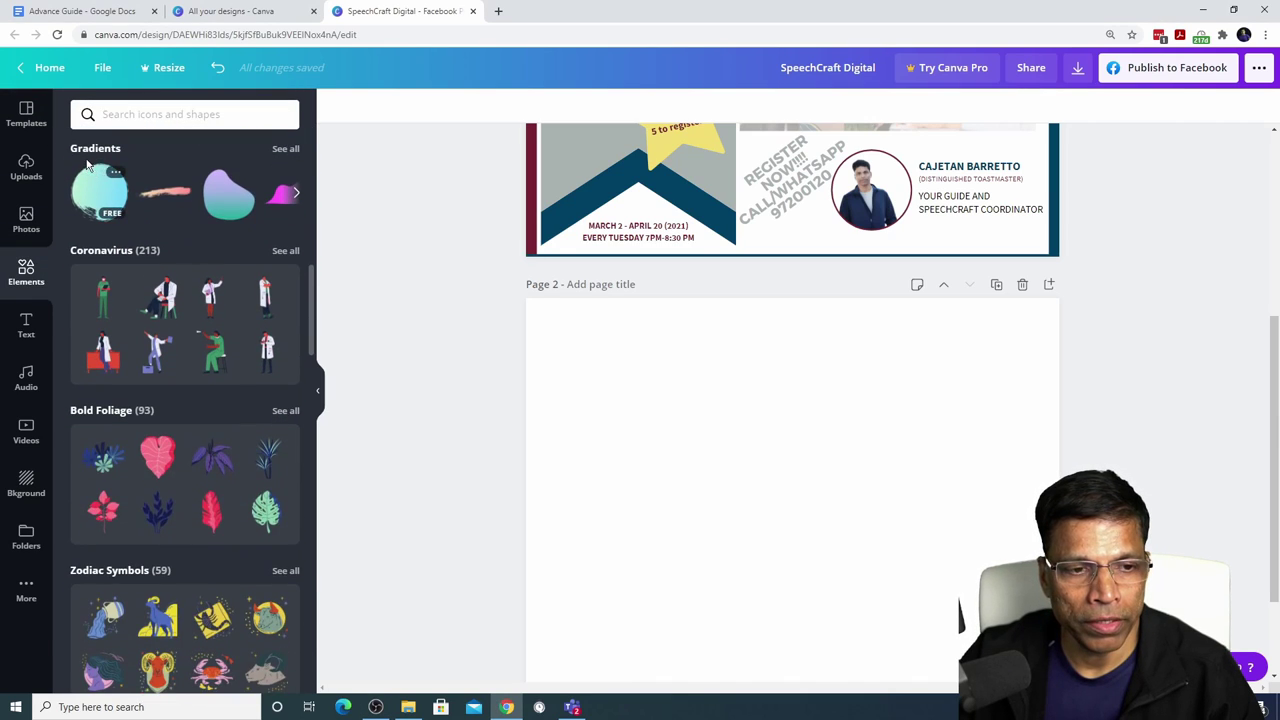
{"action": "left_click", "coordinate": [292, 152]}
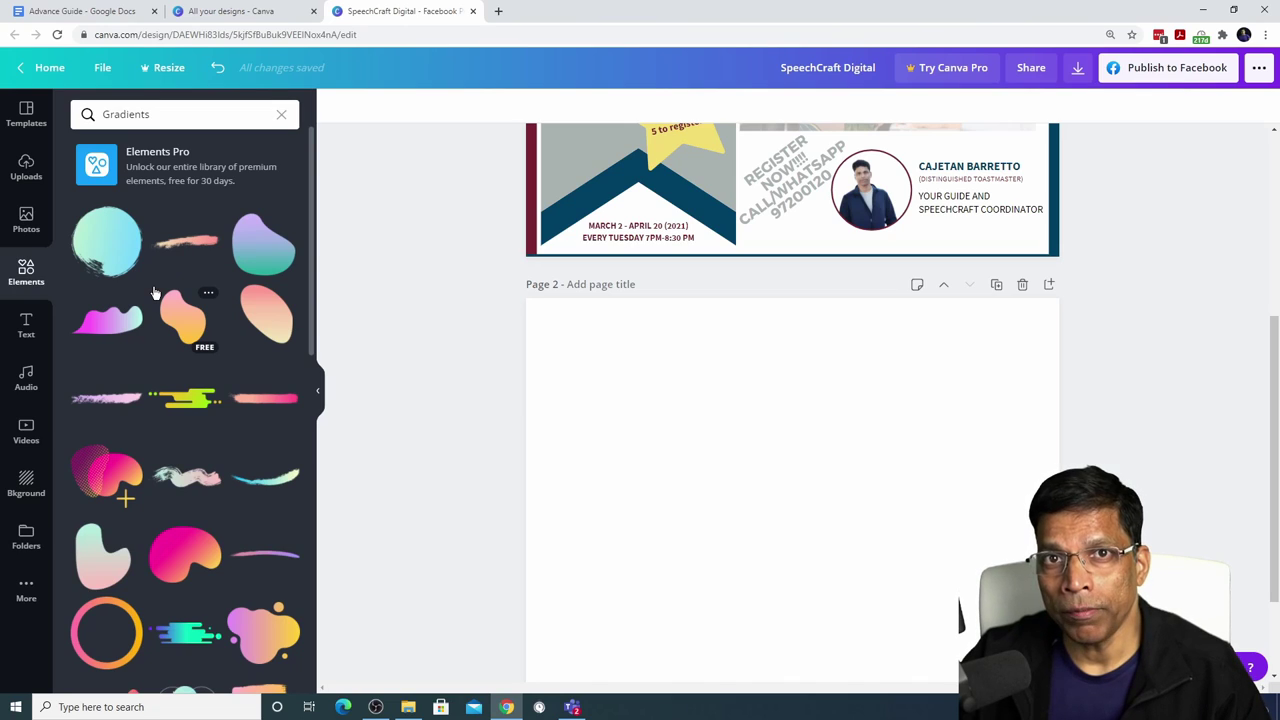
{"action": "scroll", "coordinate": [190, 340], "scroll_direction": "down", "scroll_amount": 6}
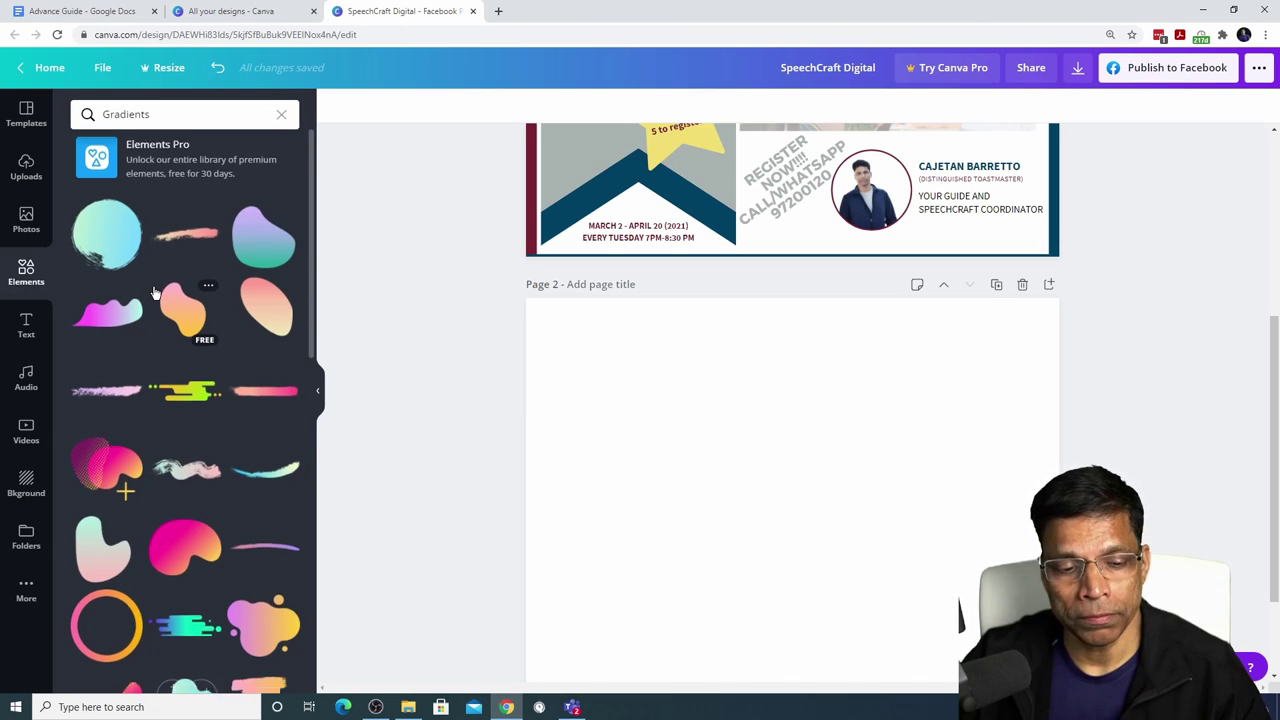
{"action": "left_click", "coordinate": [193, 344]}
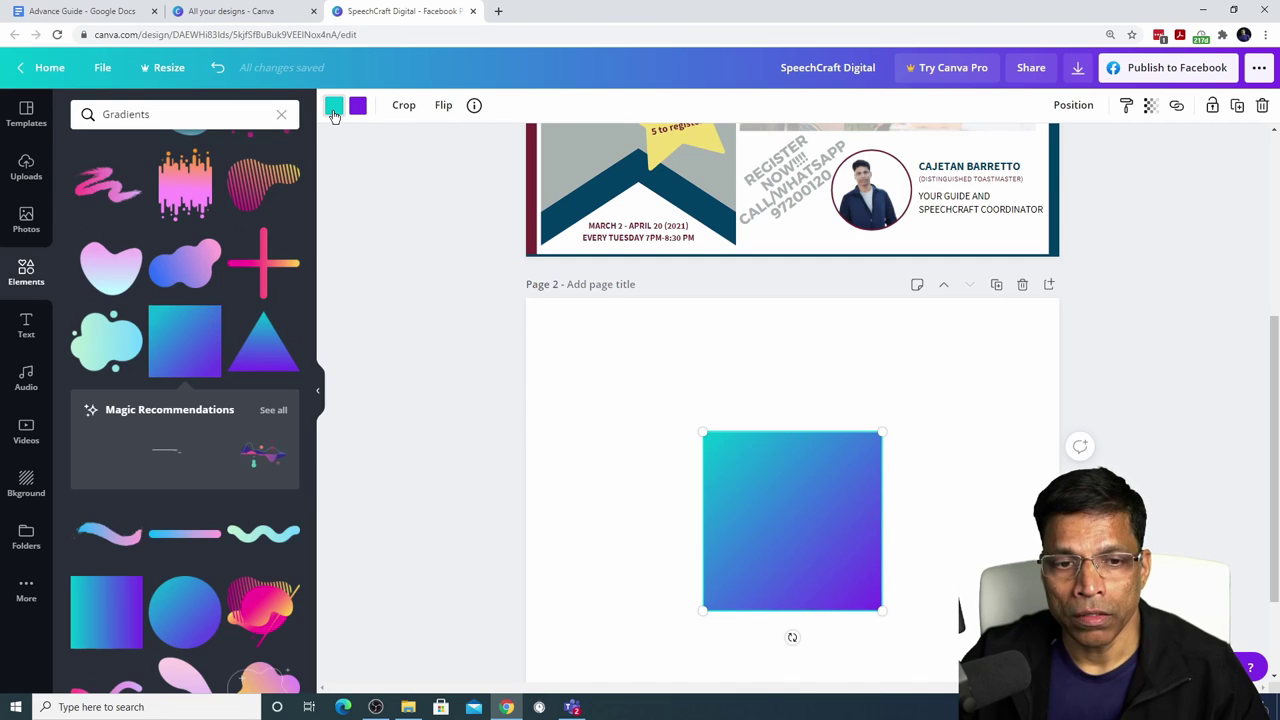
- Recolor the gradient square from TI Brand Palette blue #004165 to 016094
{"action": "left_click", "coordinate": [334, 106]}
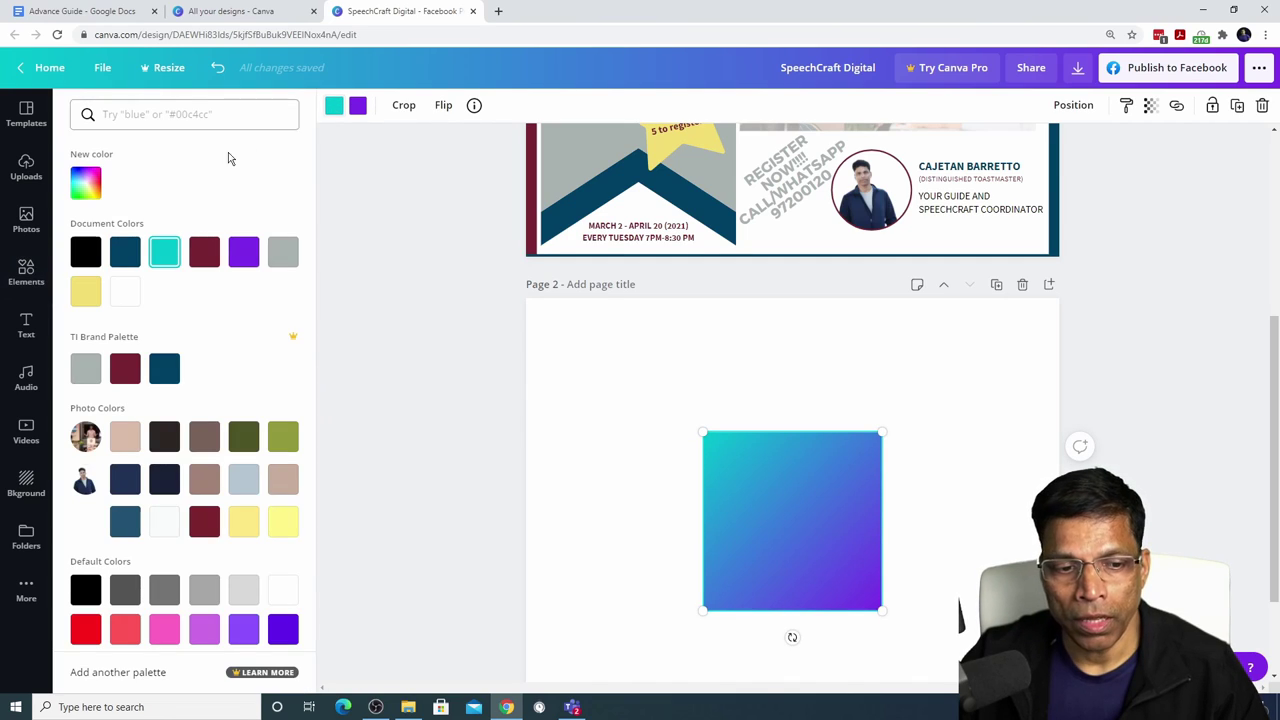
{"action": "left_click", "coordinate": [165, 370]}
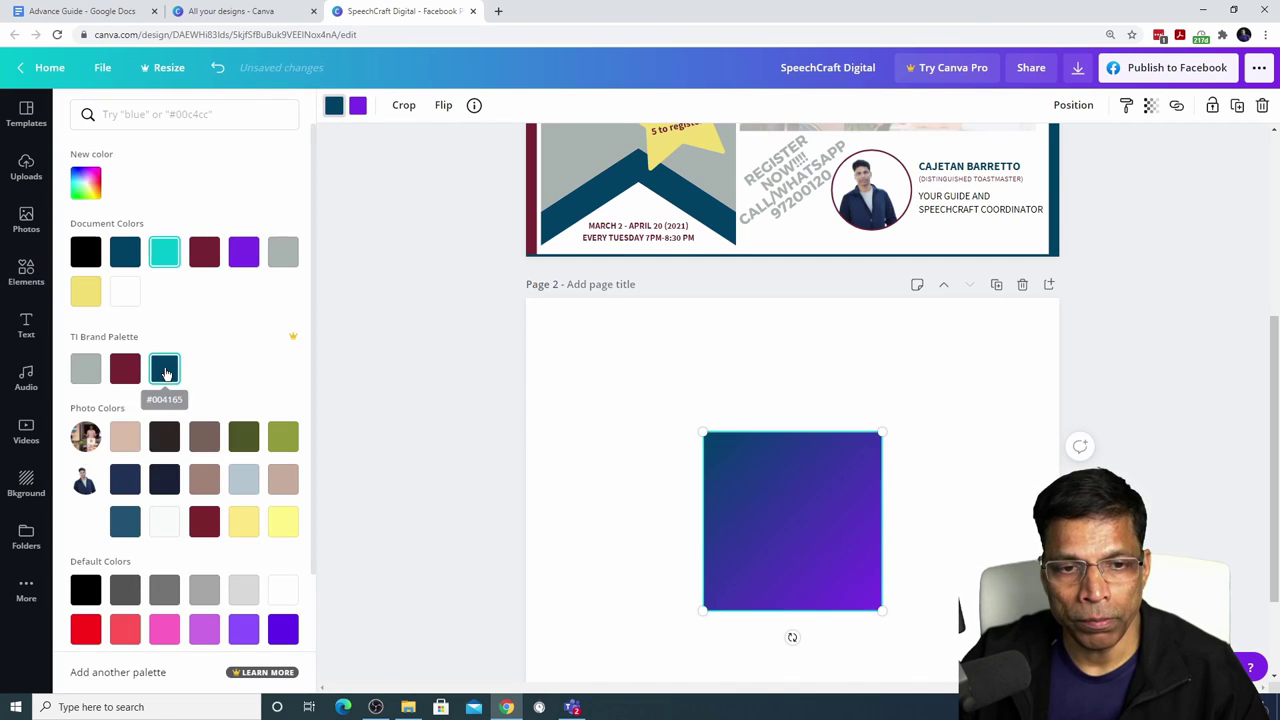
{"action": "left_click", "coordinate": [358, 106]}
{"action": "left_click", "coordinate": [149, 118]}
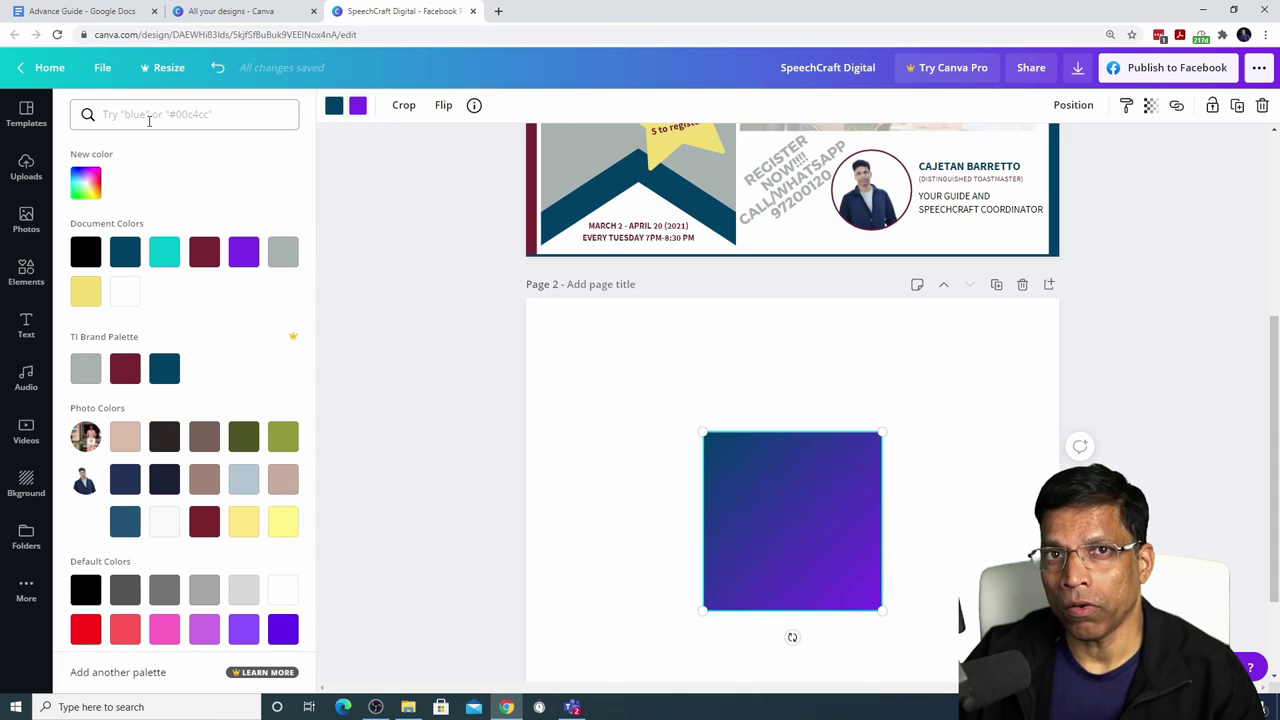
{"action": "left_click", "coordinate": [149, 116]}
{"action": "type", "text": "016094"}
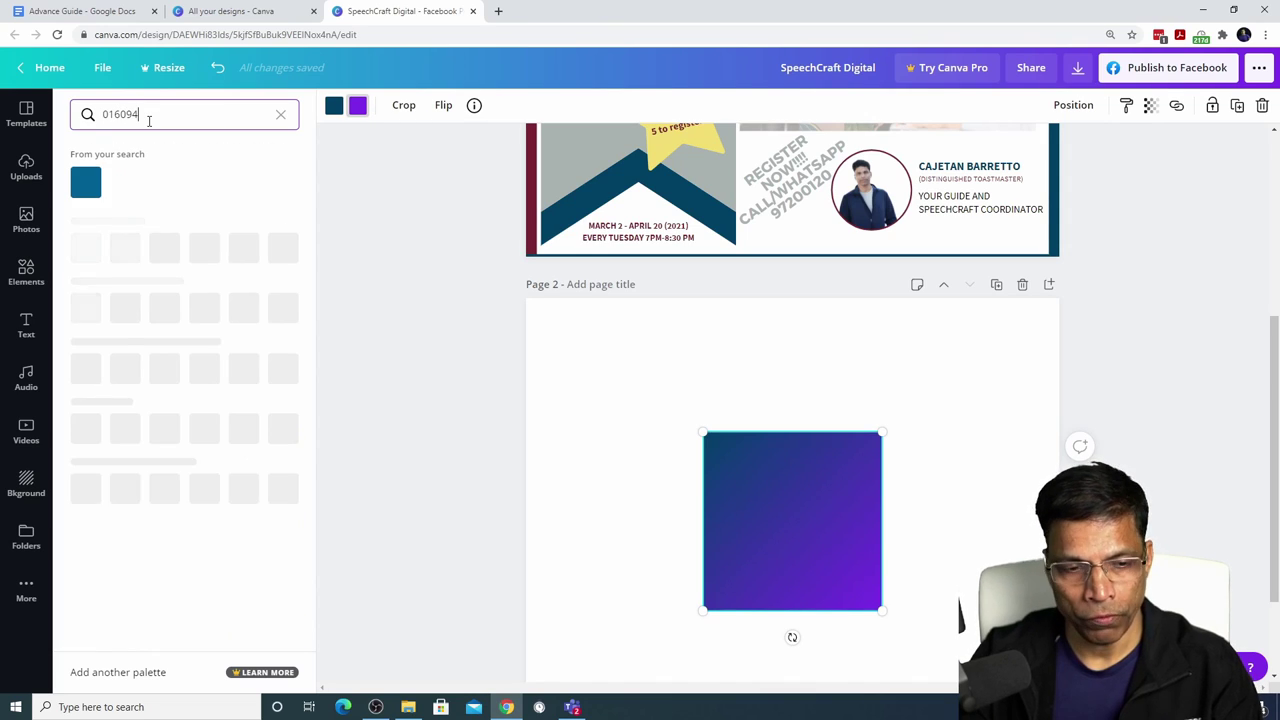
{"action": "left_click", "coordinate": [85, 184]}
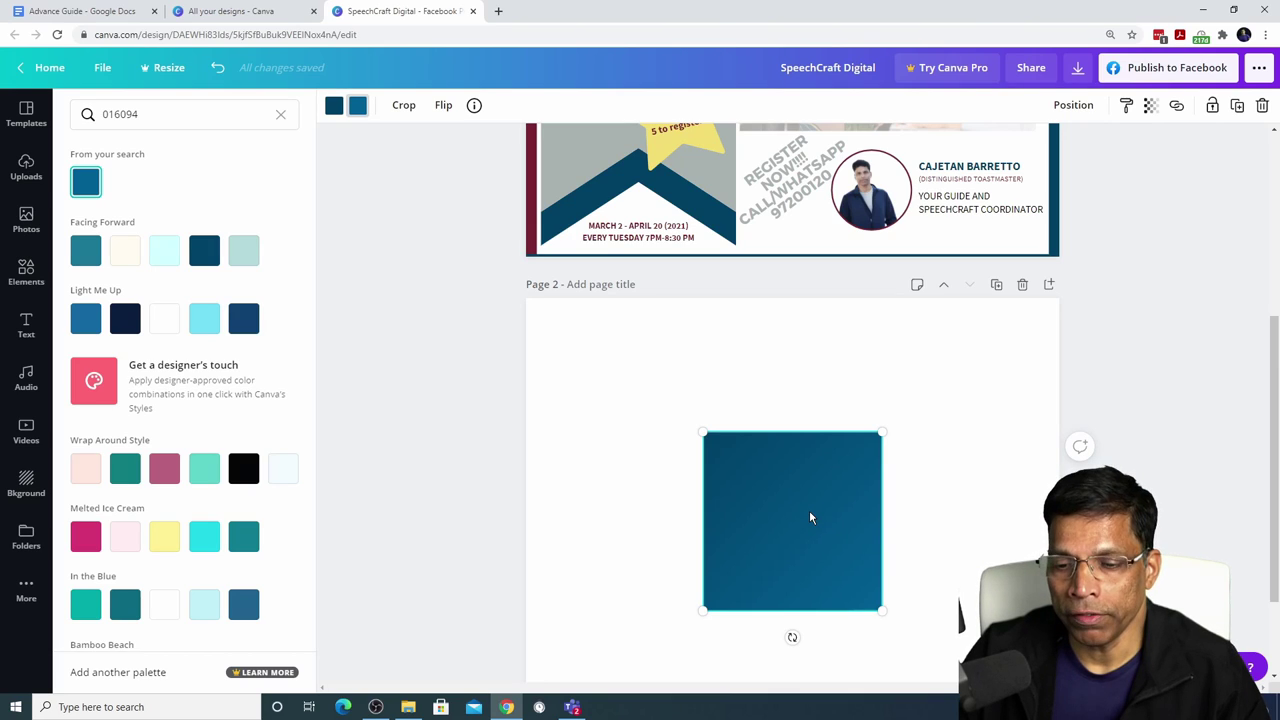
- Move the blue gradient square to the upper-left corner of page 2 and enlarge it to cover the whole page
{"action": "left_click_drag", "start_coordinate": [811, 526], "coordinate": [687, 424]}
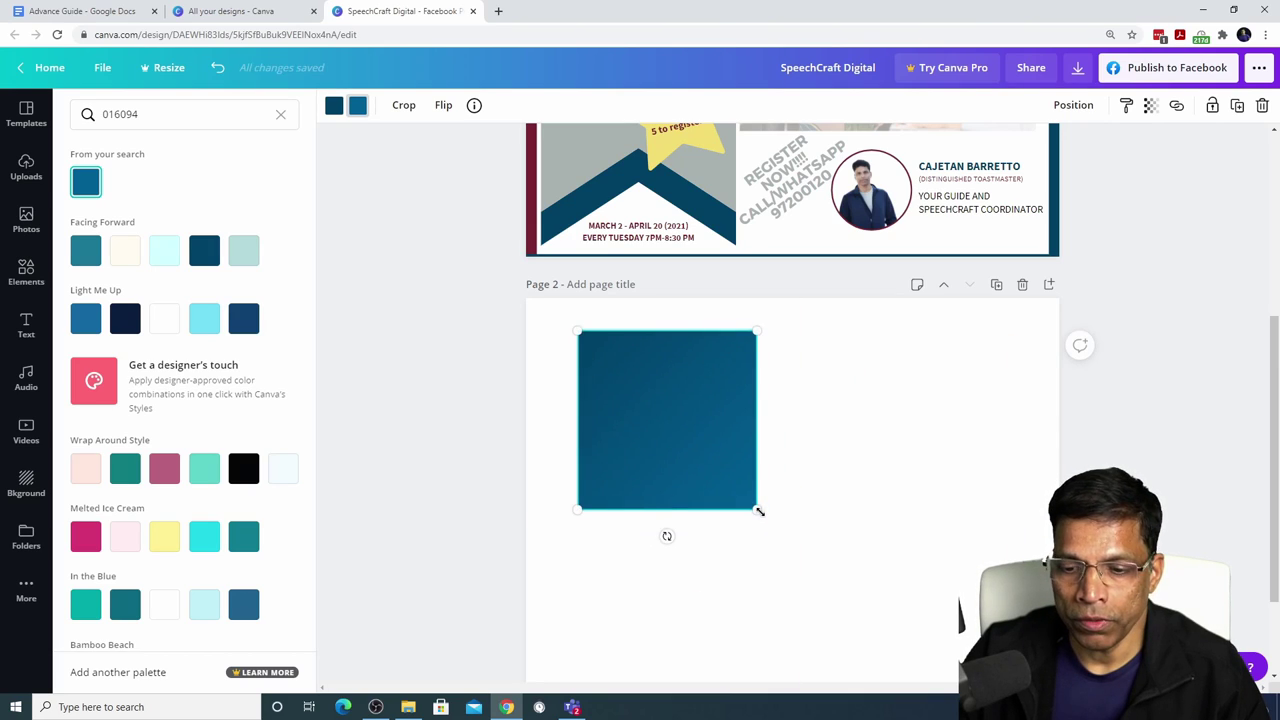
{"action": "left_click_drag", "start_coordinate": [759, 511], "coordinate": [929, 686]}
{"action": "scroll", "coordinate": [791, 500], "scroll_direction": "down", "scroll_amount": 1}
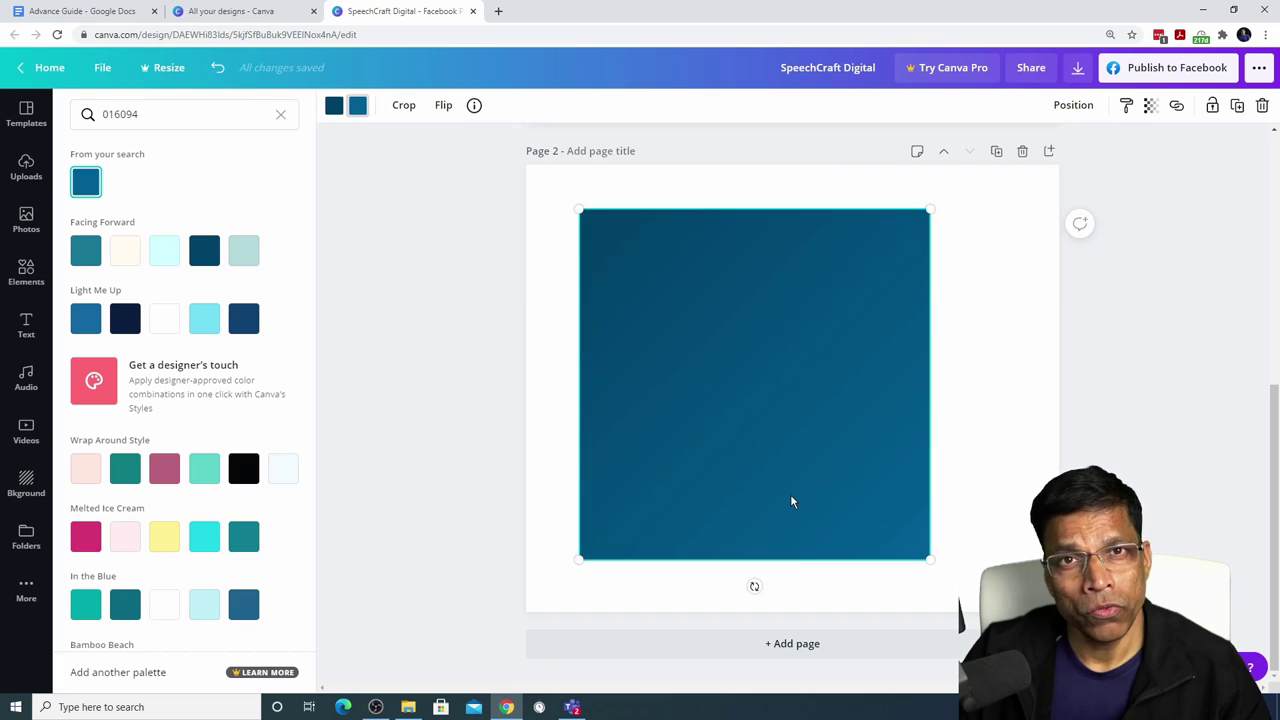
{"action": "left_click_drag", "start_coordinate": [791, 500], "coordinate": [740, 453]}
{"action": "left_click_drag", "start_coordinate": [876, 514], "coordinate": [1058, 680]}
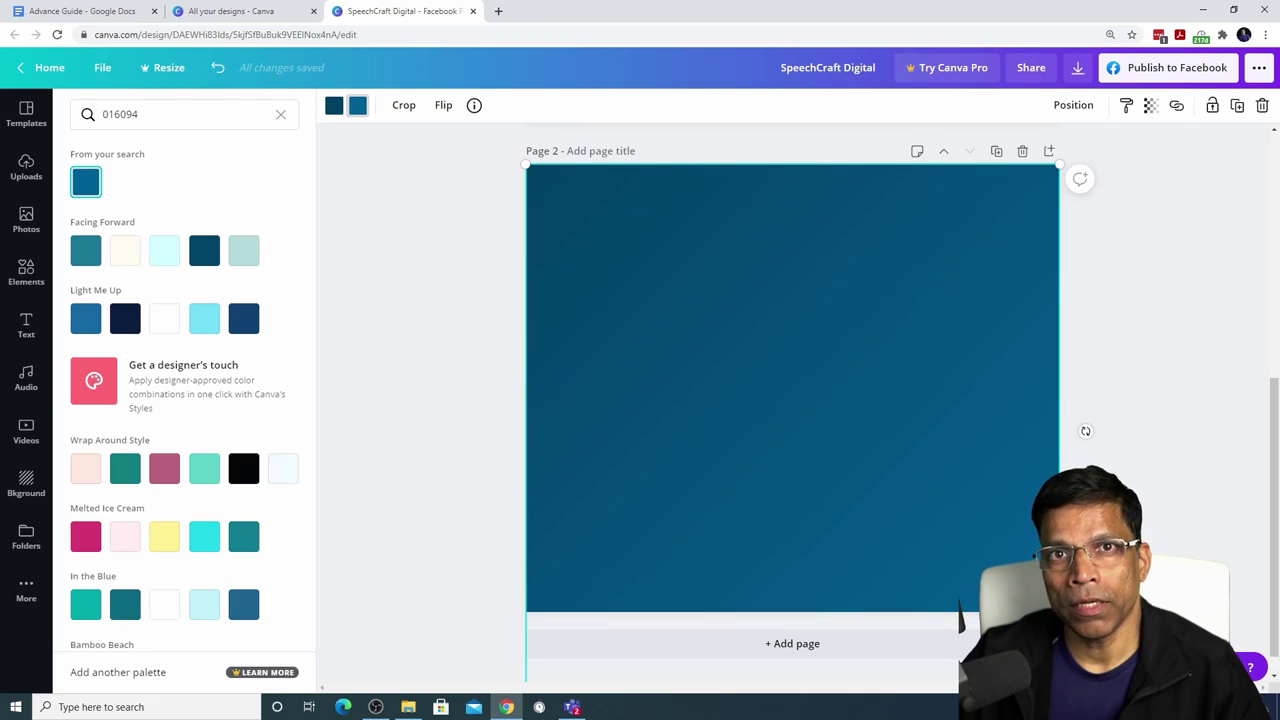
{"action": "left_click", "coordinate": [1167, 441]}
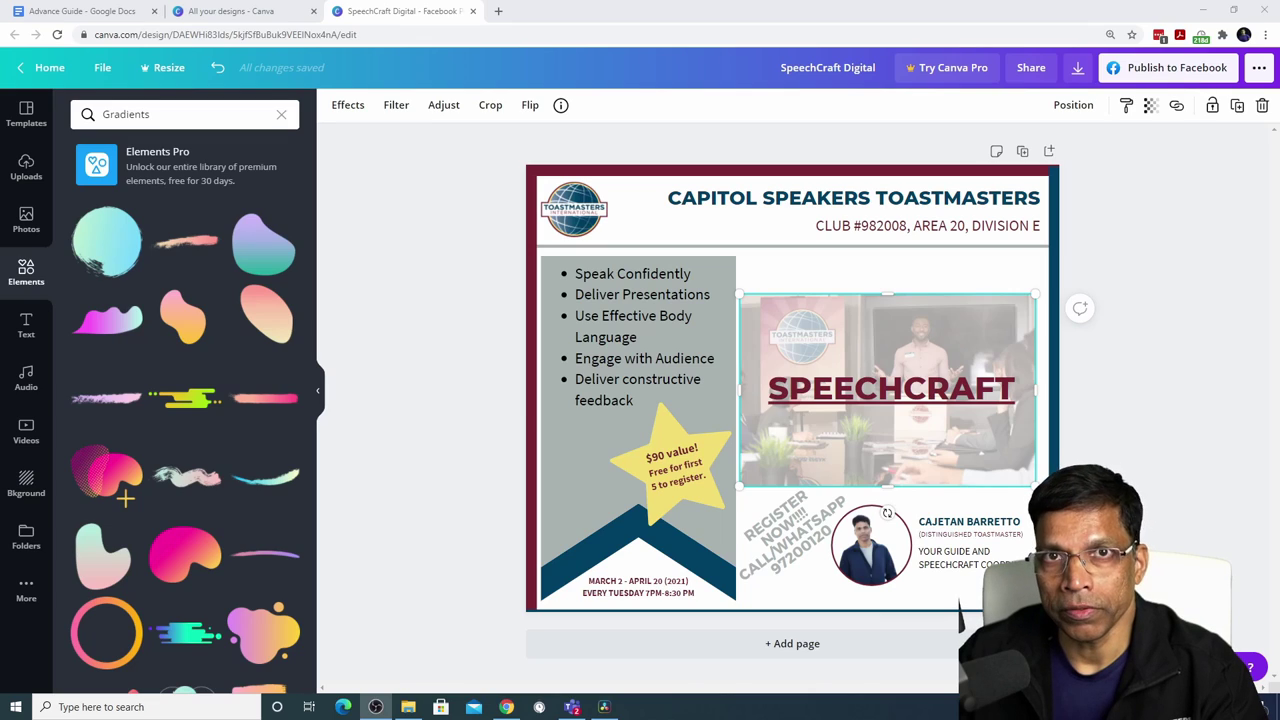
- Try the Block and Breathe animations on the flyer page, and reset the animation to None
{"action": "left_click", "coordinate": [432, 177]}
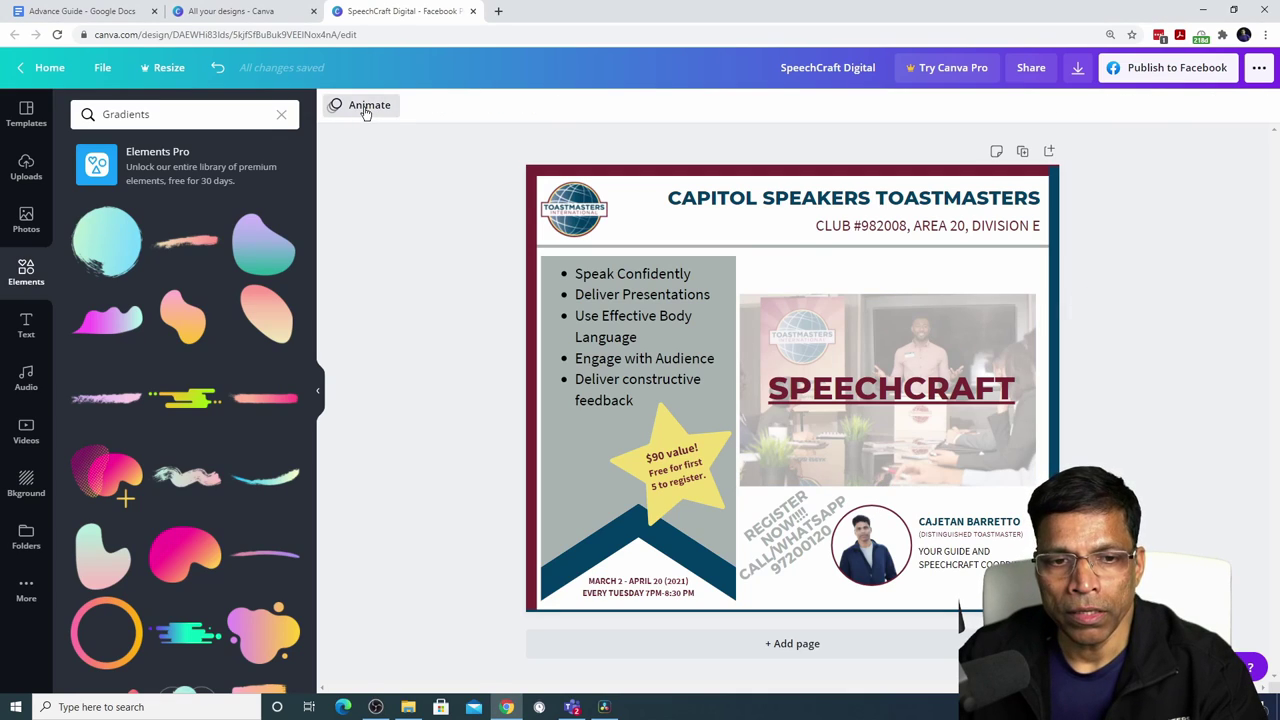
{"action": "left_click", "coordinate": [366, 107]}
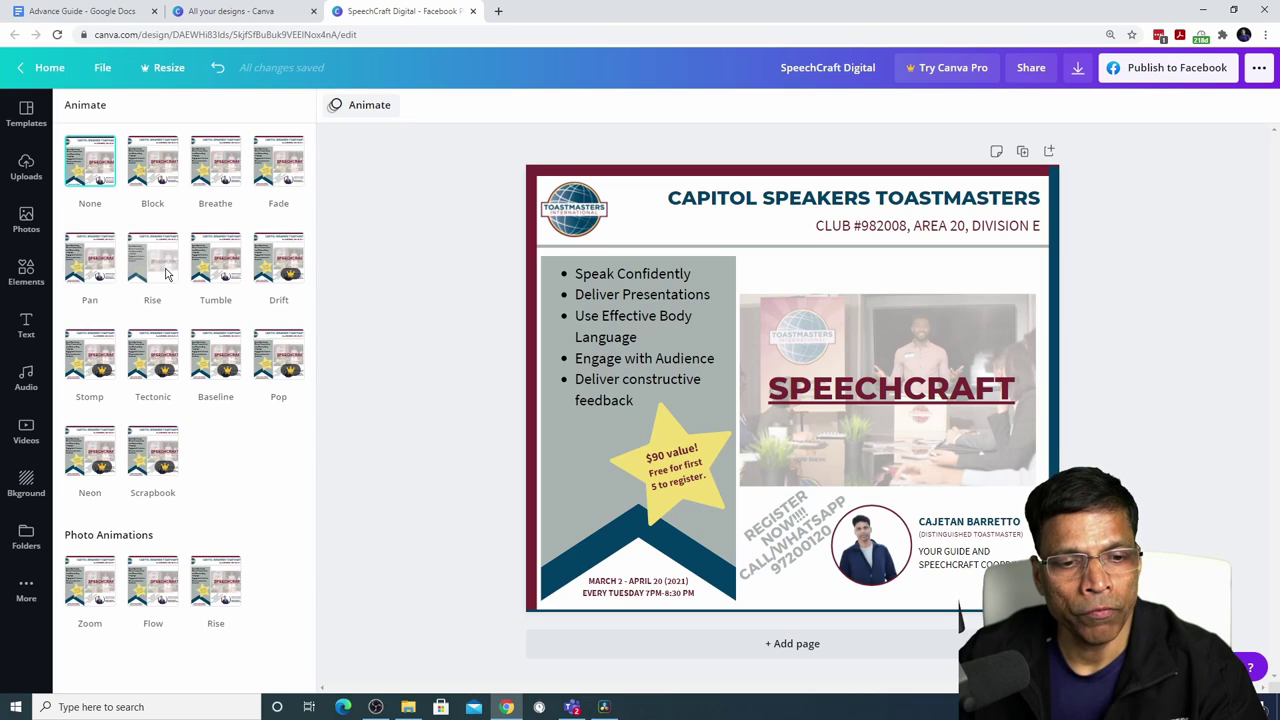
{"action": "left_click", "coordinate": [150, 200]}
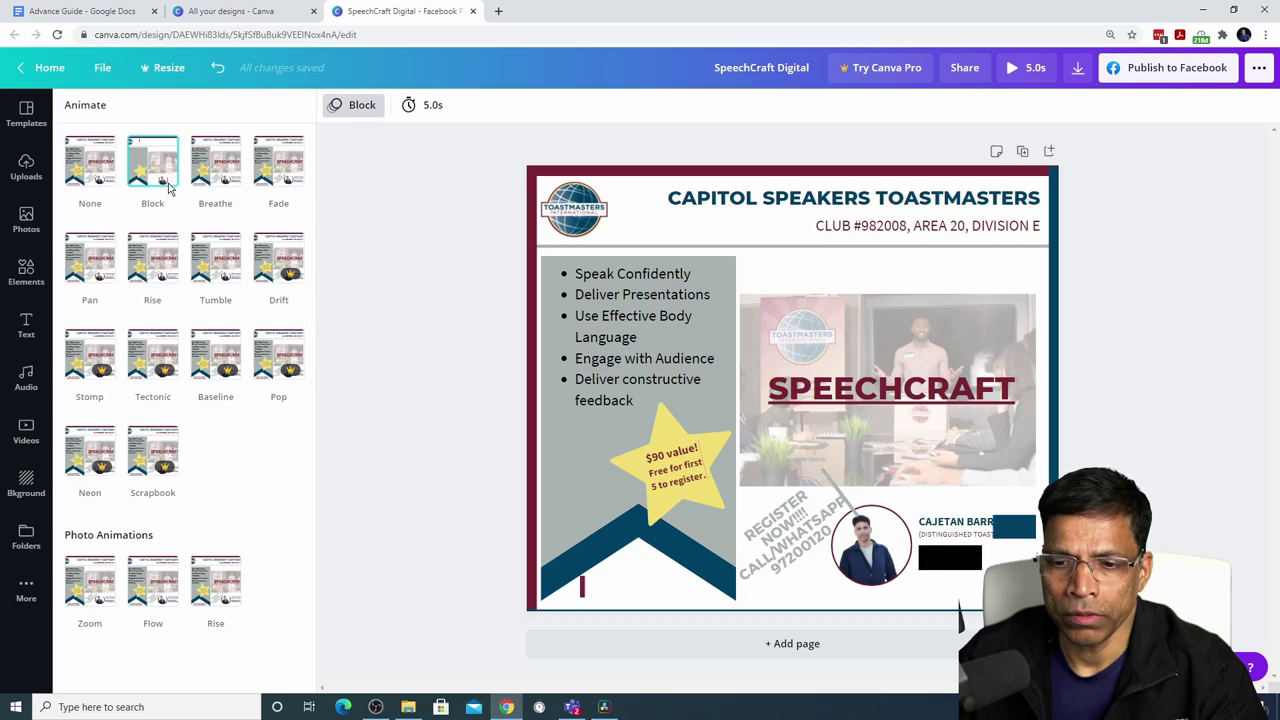
{"action": "left_click", "coordinate": [215, 162]}
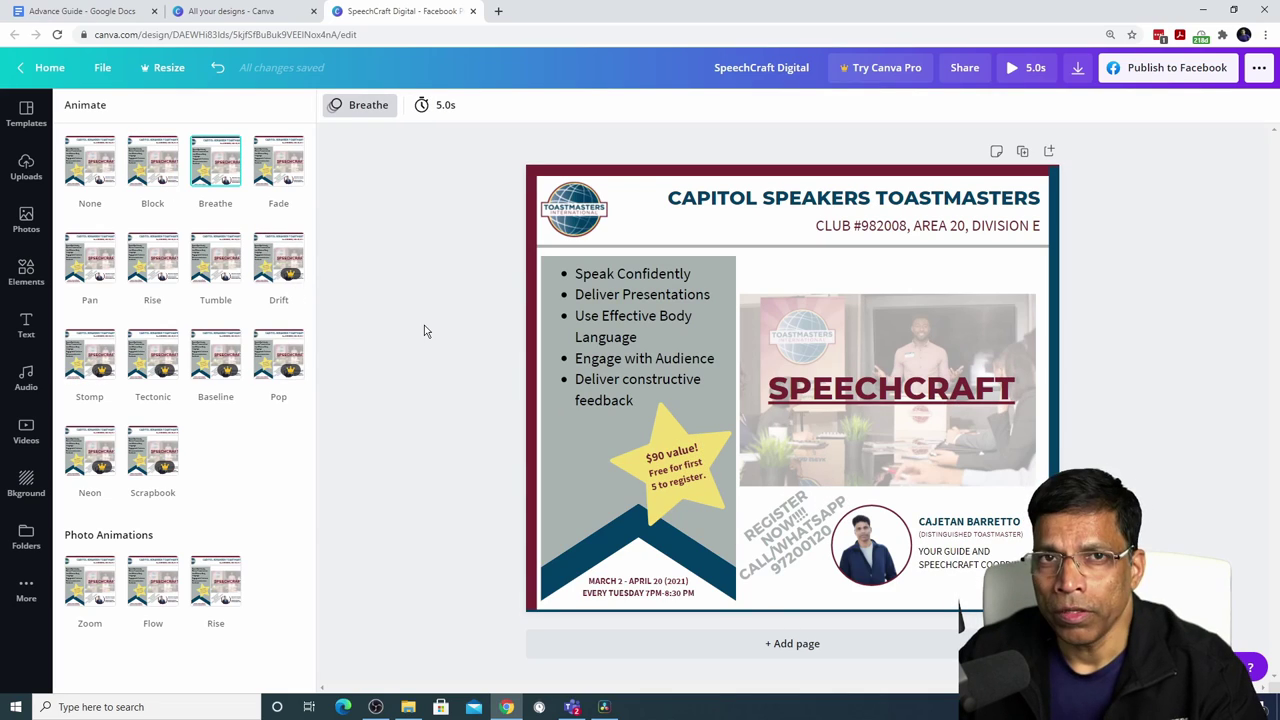
{"action": "left_click", "coordinate": [104, 181]}
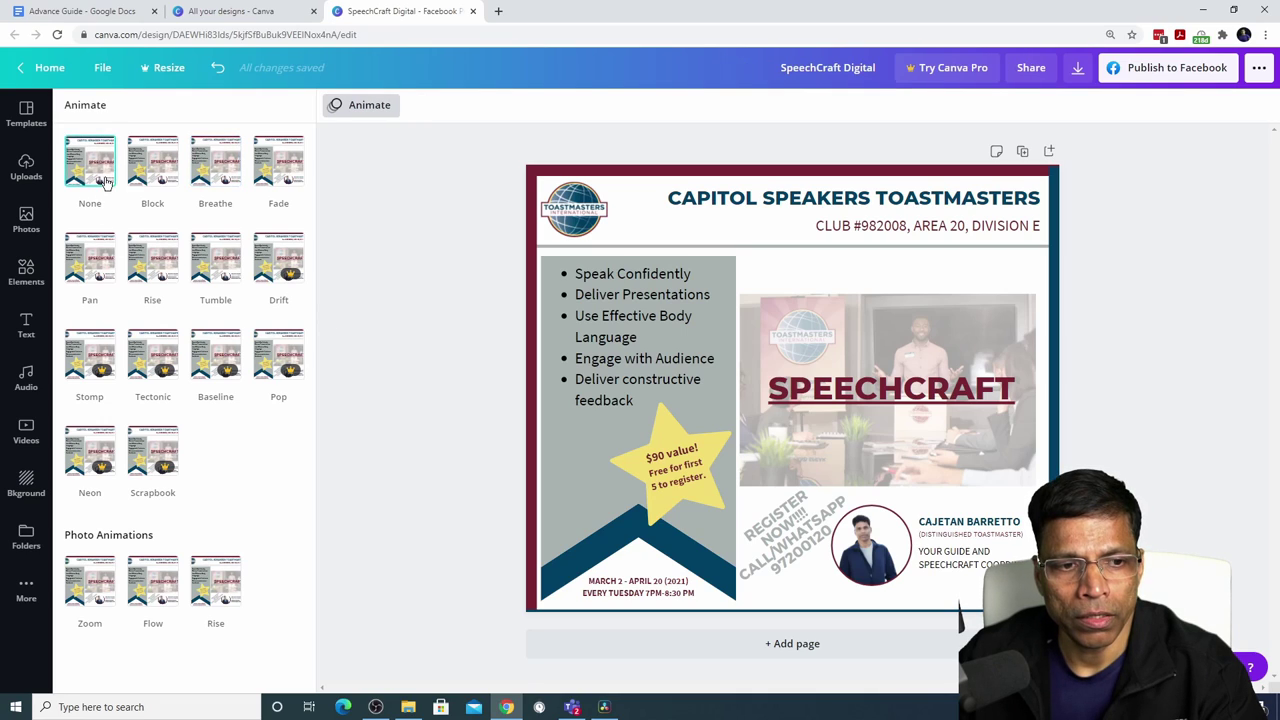
- Apply the Block animation to the flyer page and set its duration to 10.0 seconds
{"action": "left_click", "coordinate": [160, 176]}
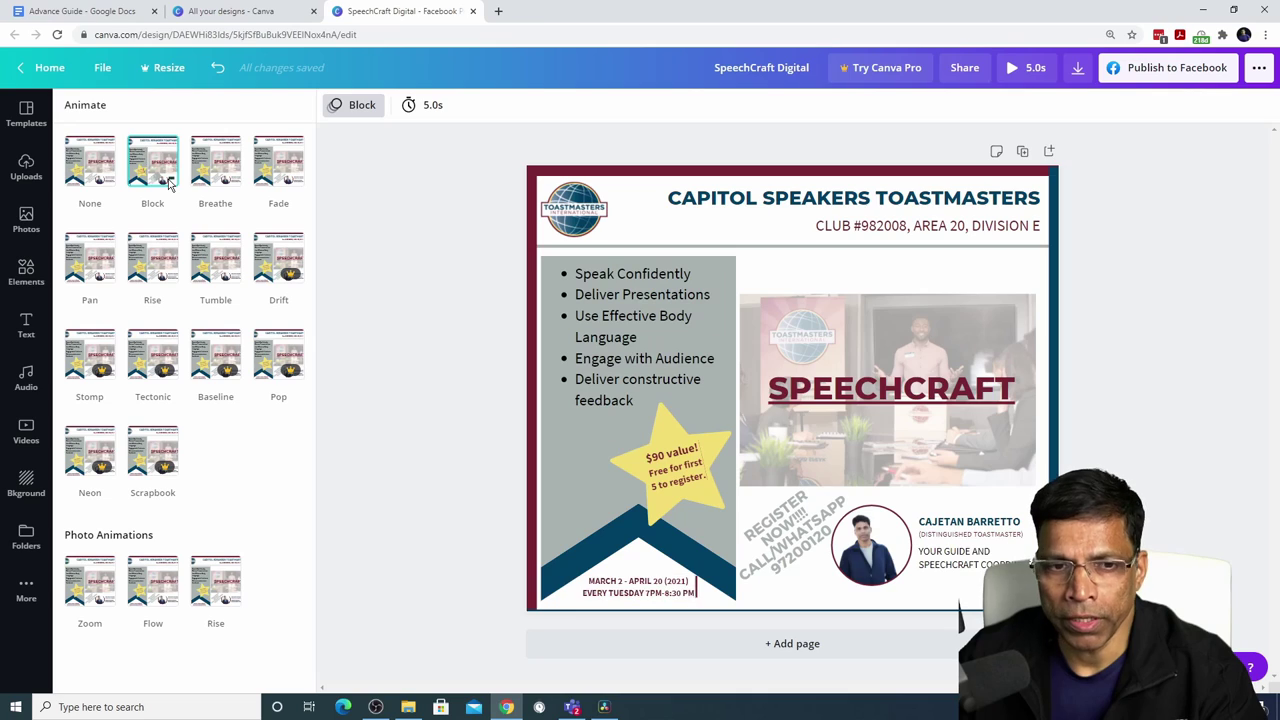
{"action": "left_click", "coordinate": [428, 110]}
{"action": "left_click_drag", "start_coordinate": [300, 210], "coordinate": [338, 222]}
{"action": "left_click", "coordinate": [190, 300]}
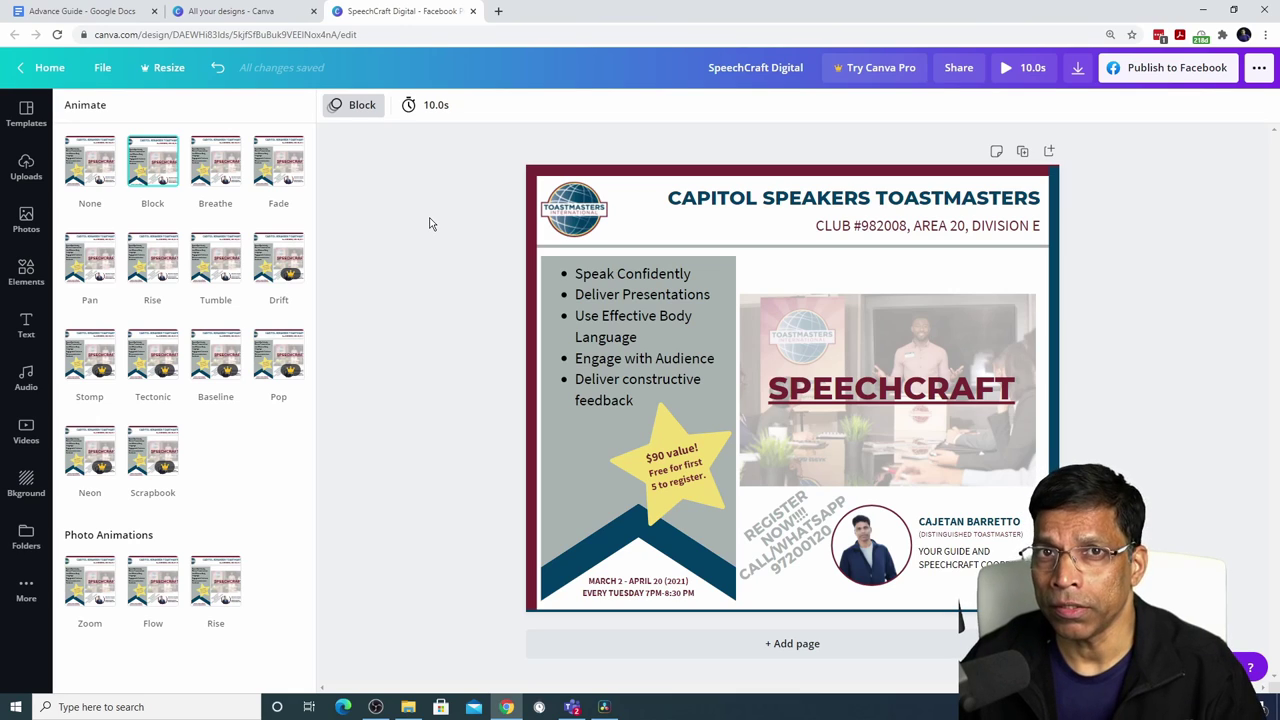
- Play the preview of the animated flyer and close it
{"action": "left_click", "coordinate": [1027, 70]}
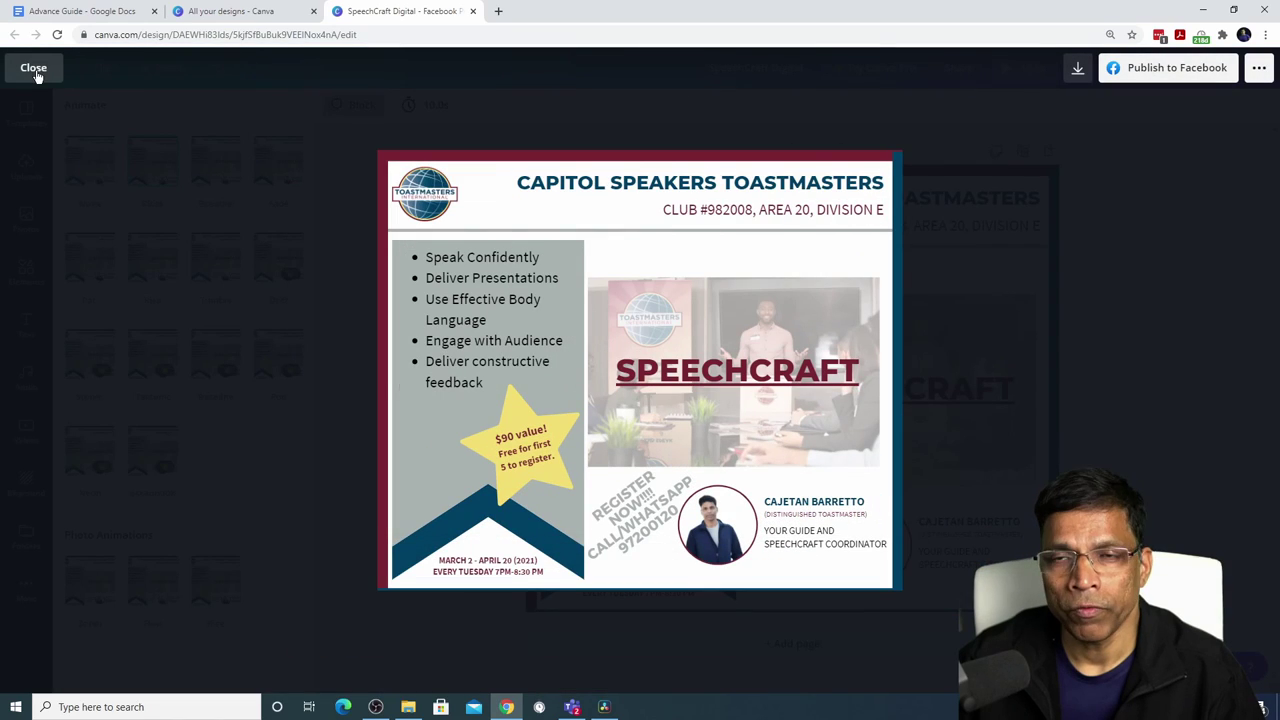
{"action": "left_click", "coordinate": [33, 68]}
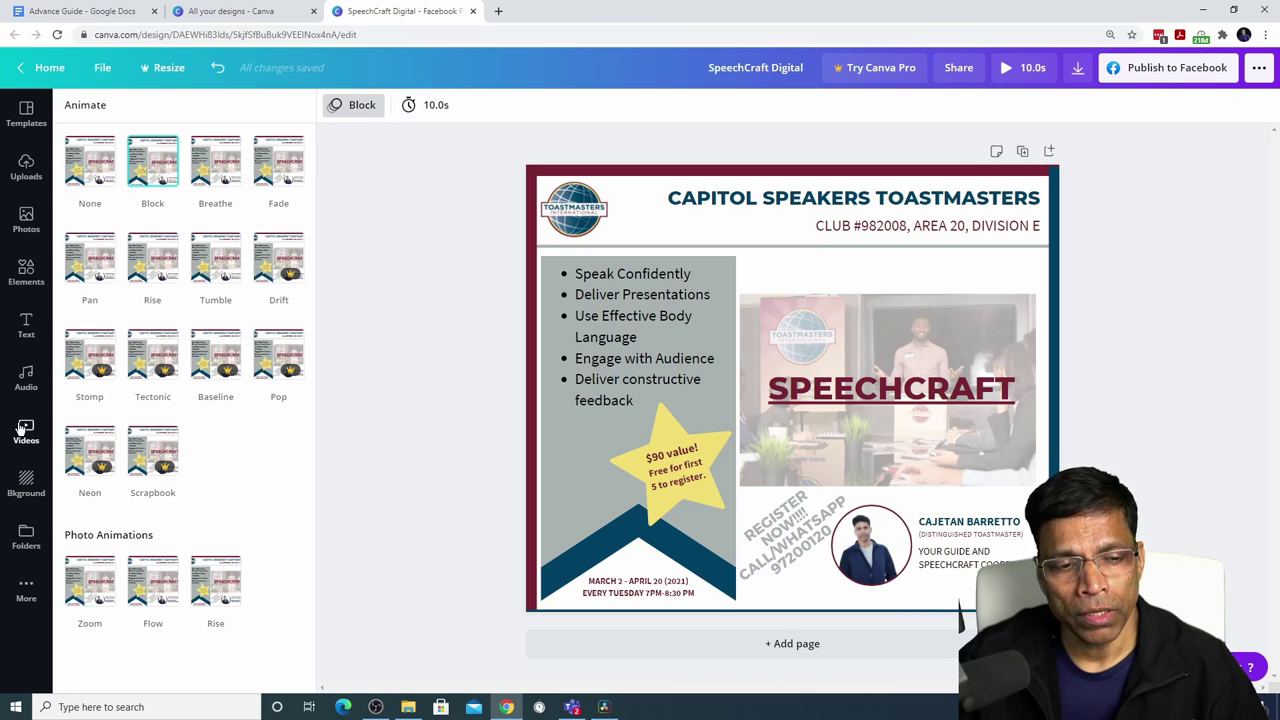
- Add the Morning Snowflake track to the flyer and shift its playing segment into the second half of the song
{"action": "left_click", "coordinate": [25, 385]}
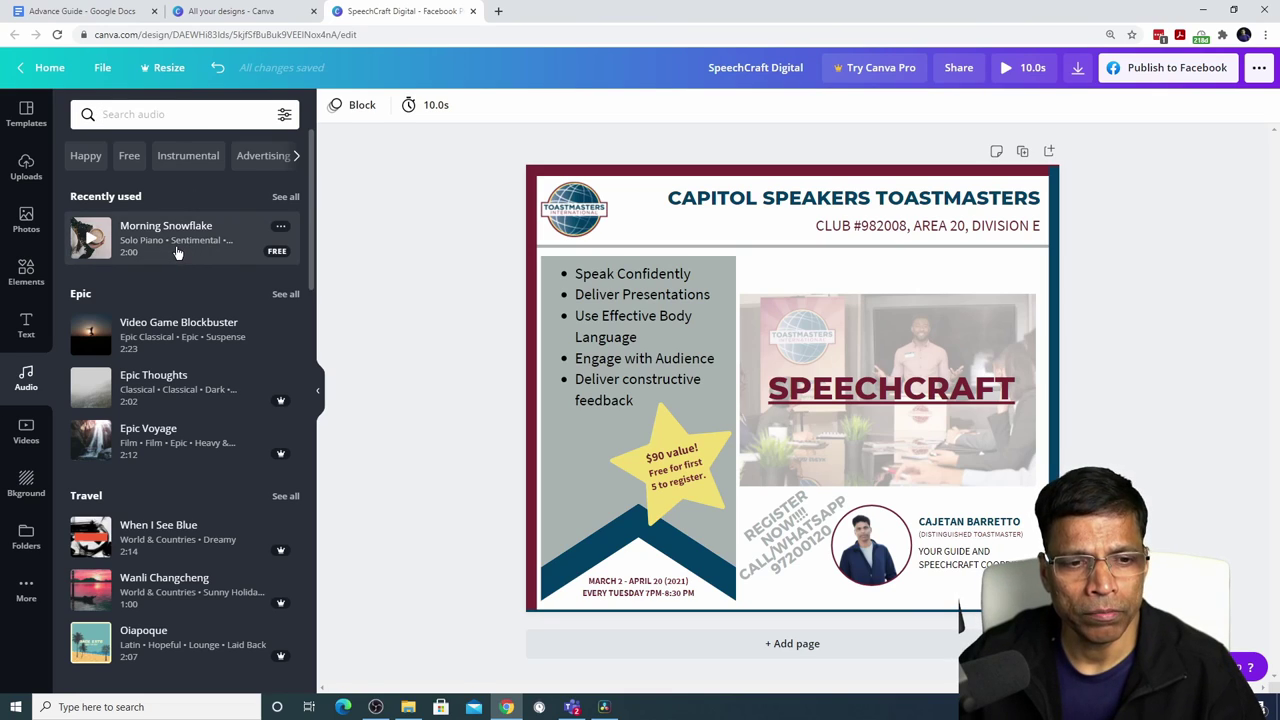
{"action": "left_click_drag", "start_coordinate": [172, 250], "coordinate": [397, 650]}
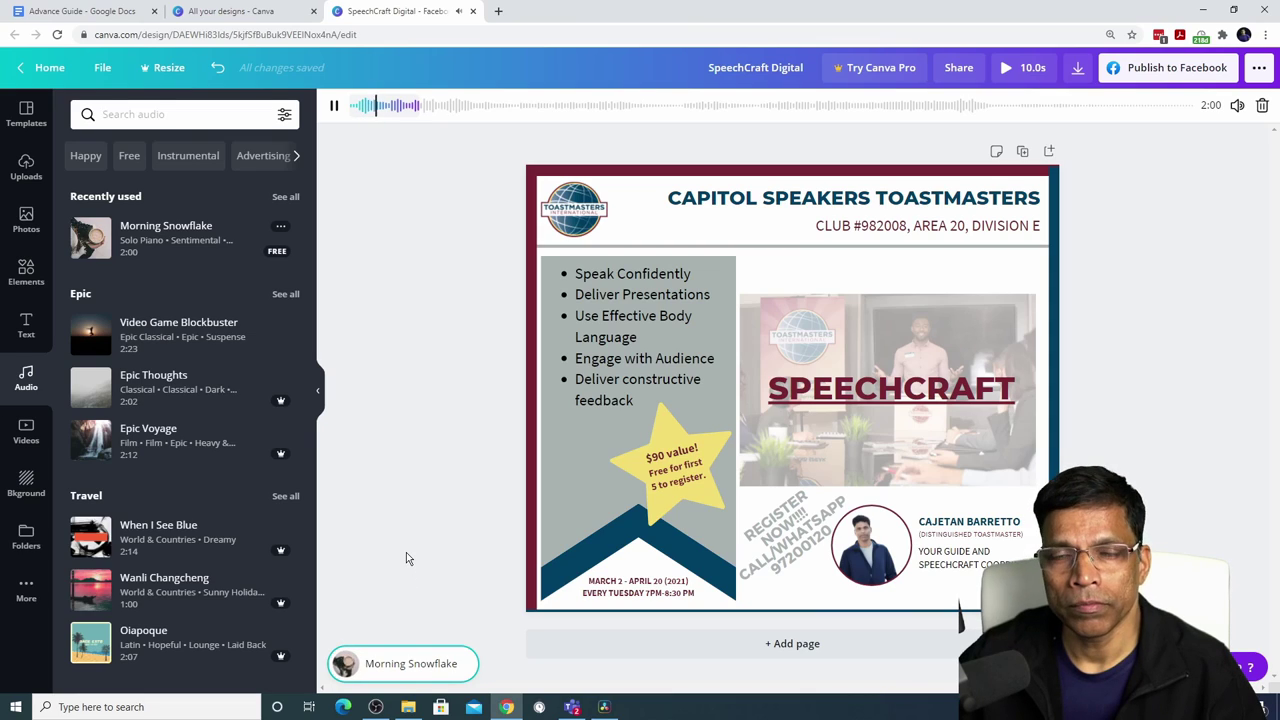
{"action": "left_click", "coordinate": [334, 108]}
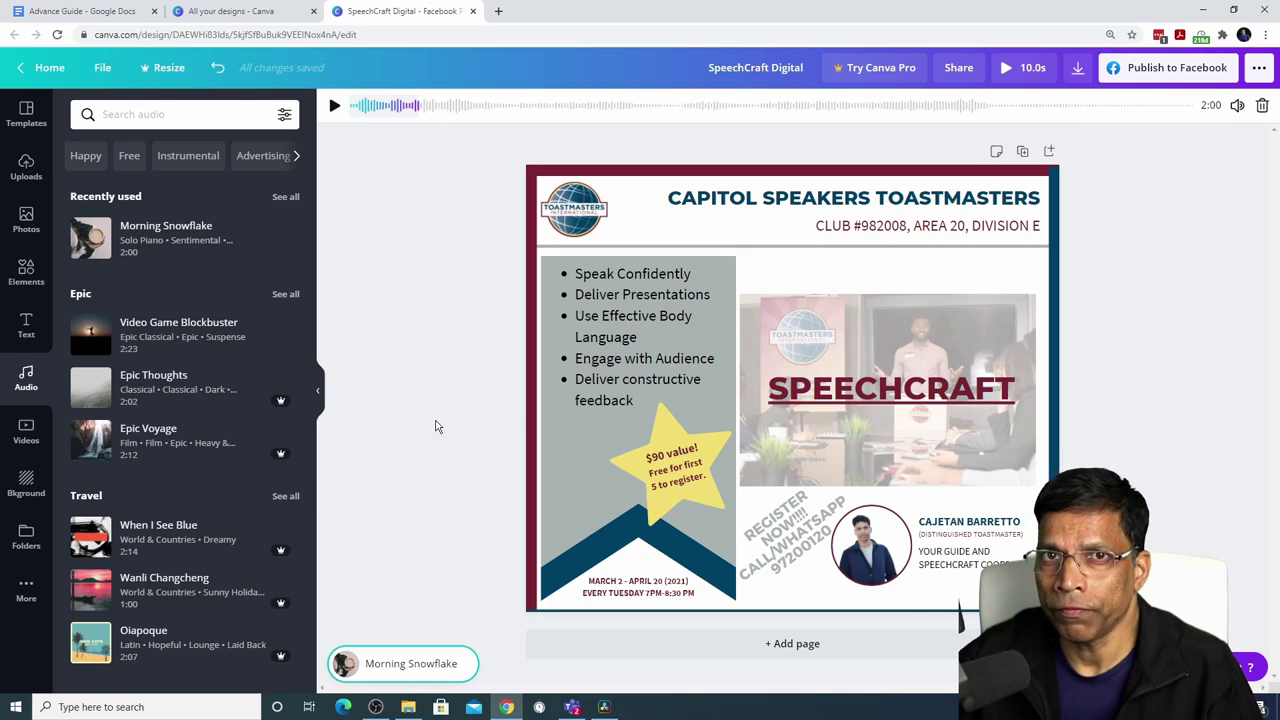
{"action": "left_click_drag", "start_coordinate": [370, 110], "coordinate": [828, 114]}
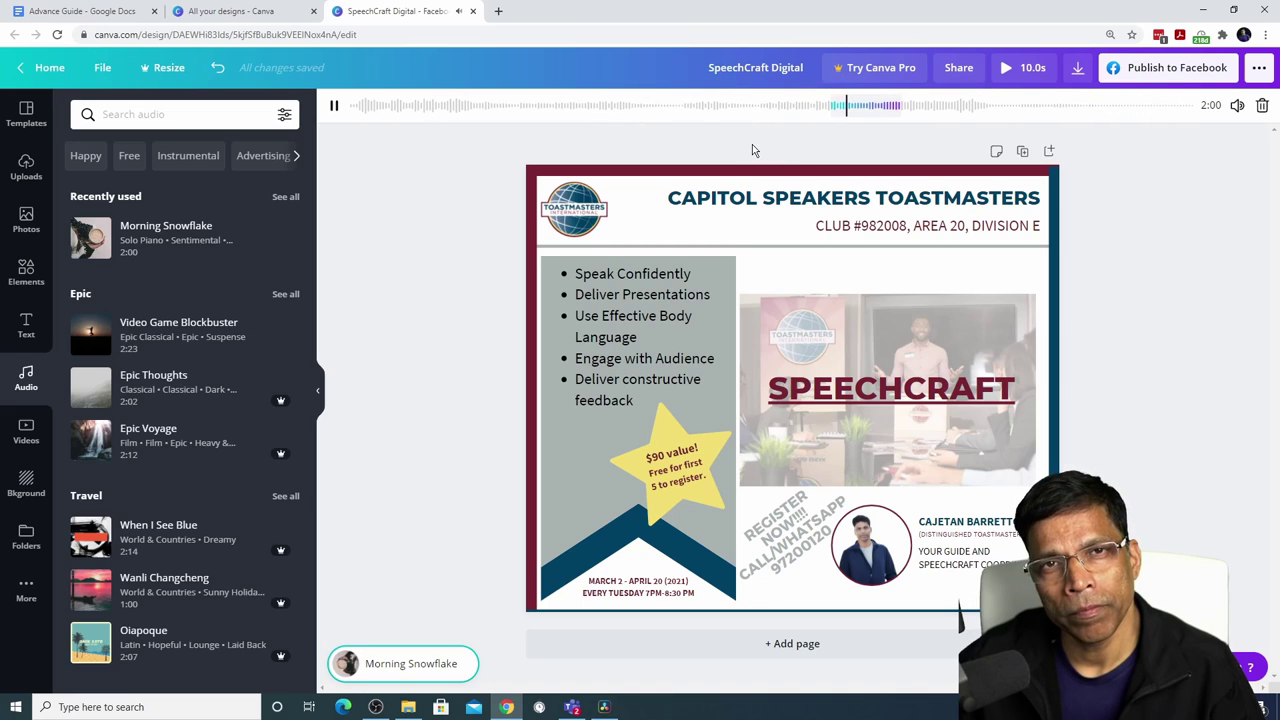
{"action": "left_click", "coordinate": [334, 105]}
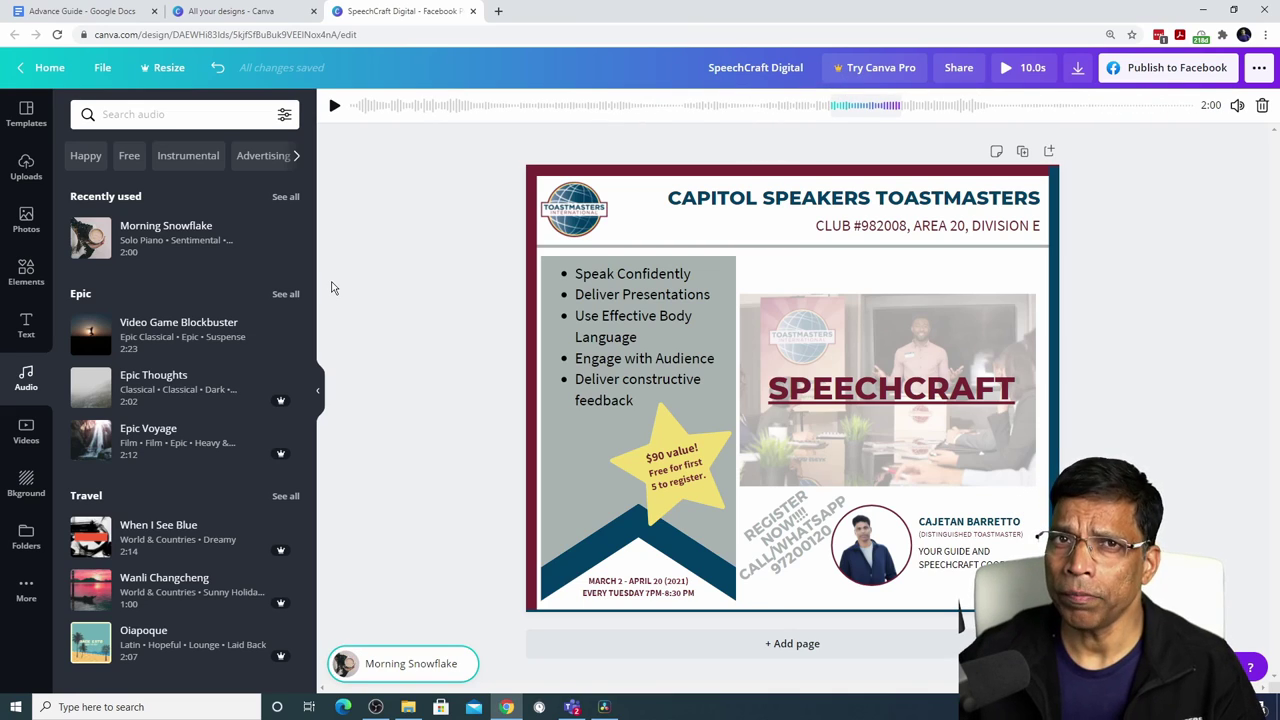
- Upload the audio file Movin' On.mp3 from the Jazz music folder on the device
{"action": "left_click", "coordinate": [26, 170]}
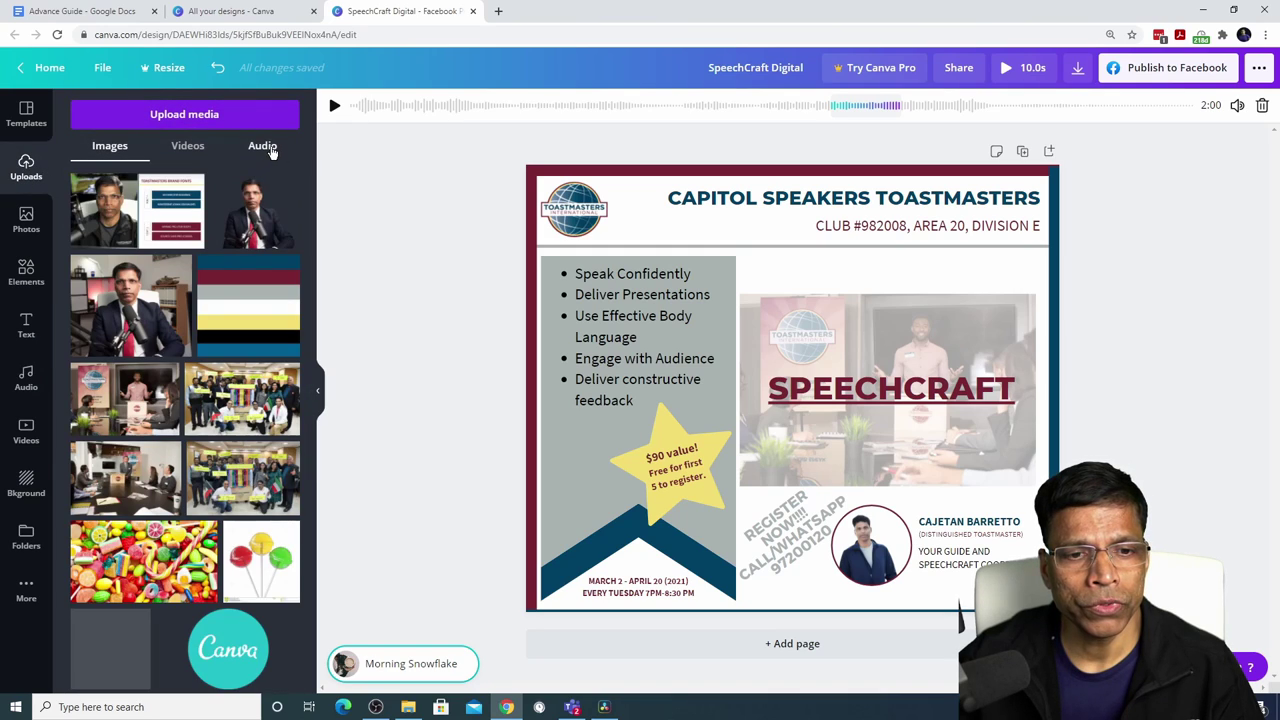
{"action": "left_click", "coordinate": [265, 147]}
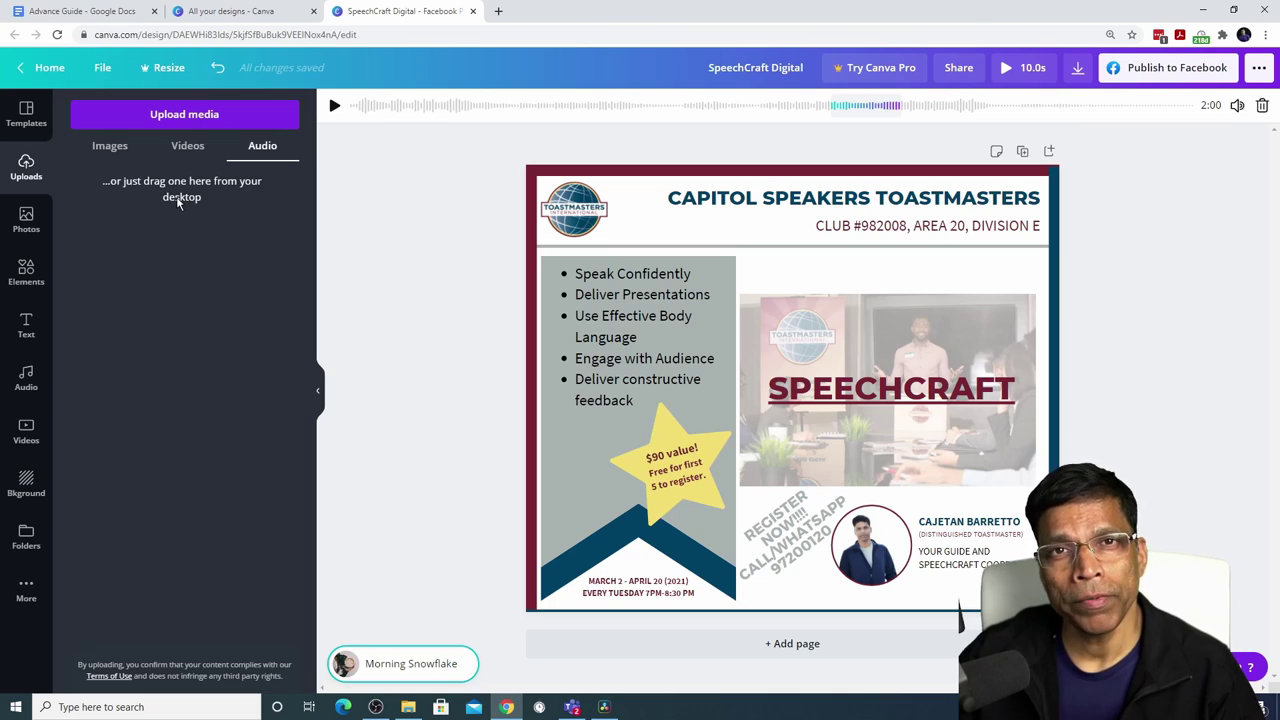
{"action": "left_click", "coordinate": [172, 118]}
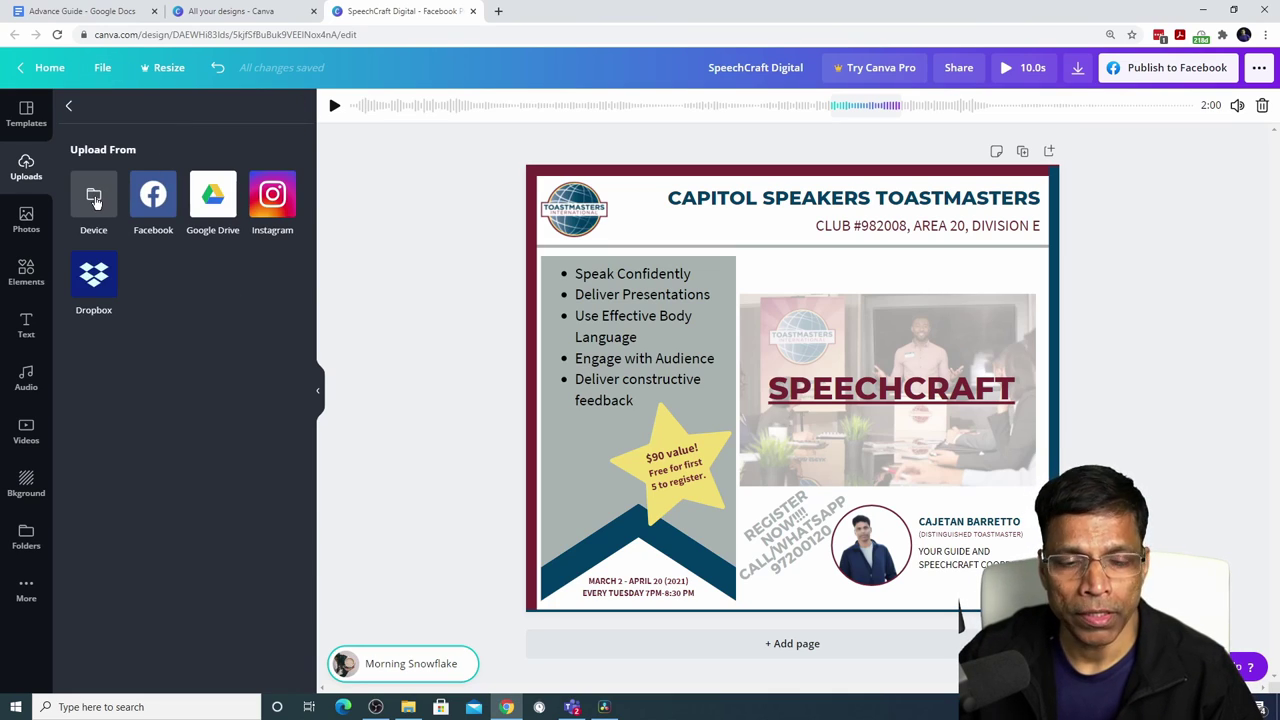
{"action": "left_click", "coordinate": [94, 197]}
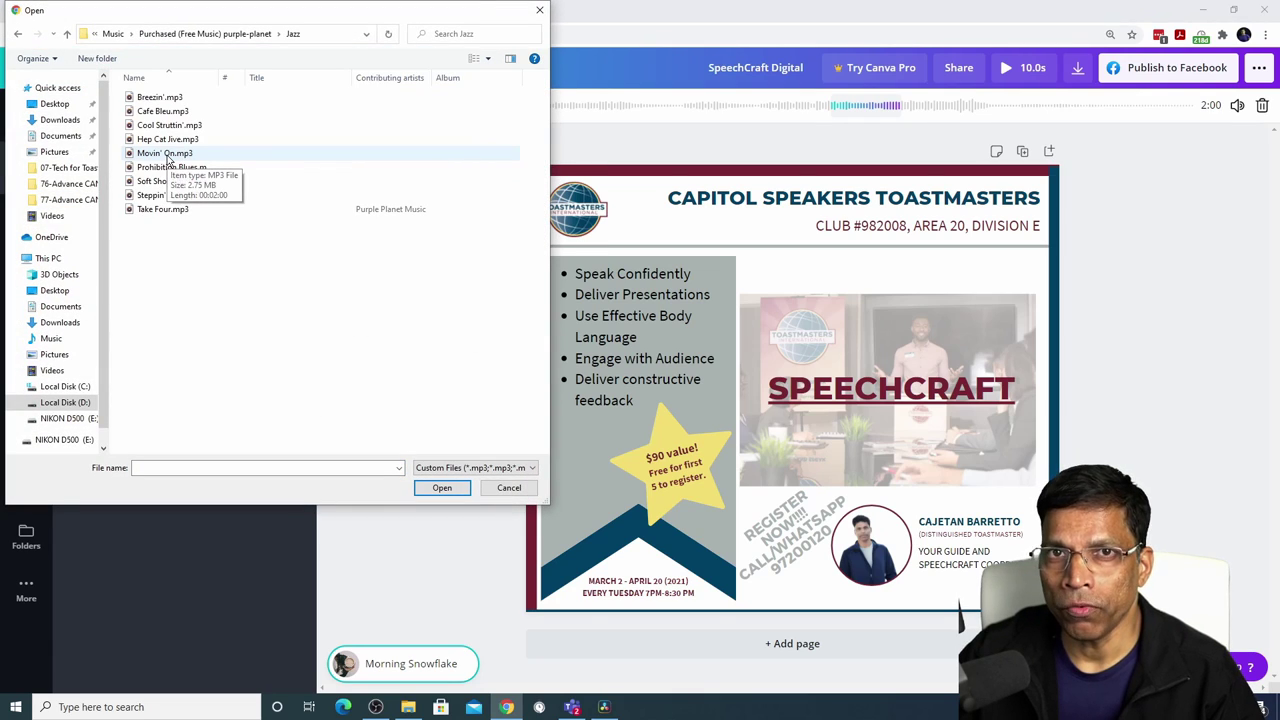
{"action": "left_click", "coordinate": [165, 153]}
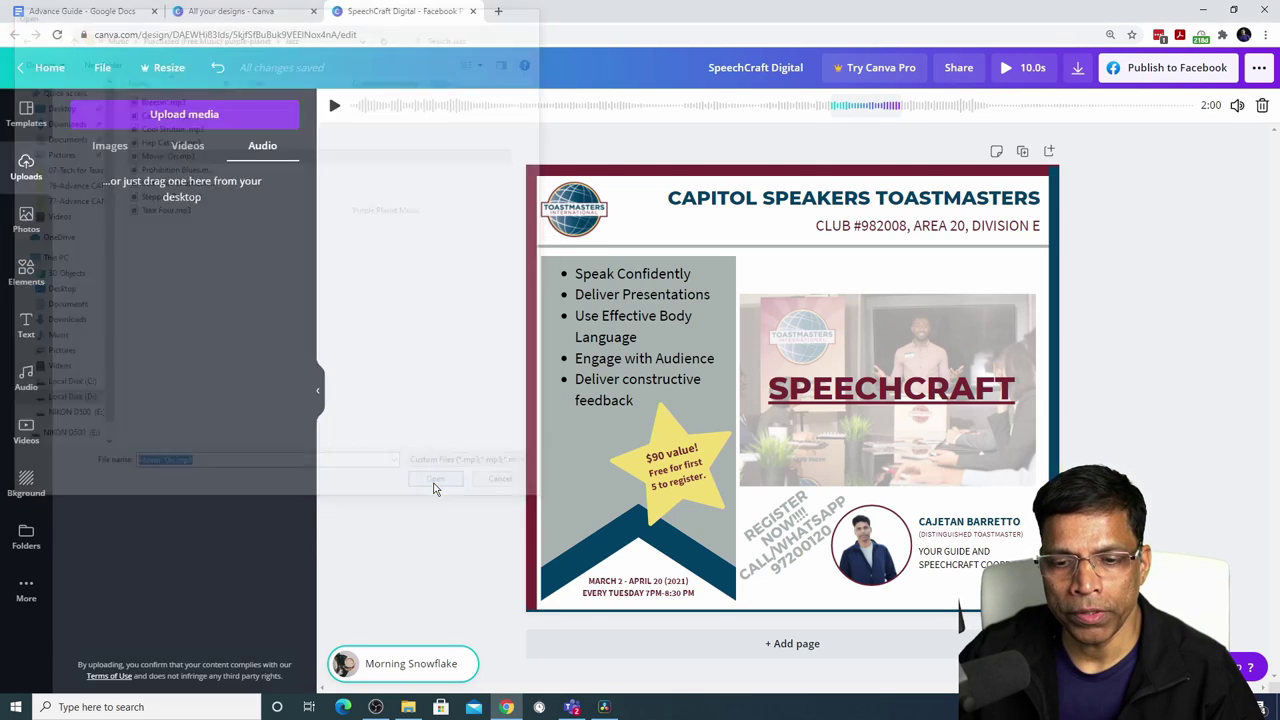
{"action": "left_click", "coordinate": [442, 487]}
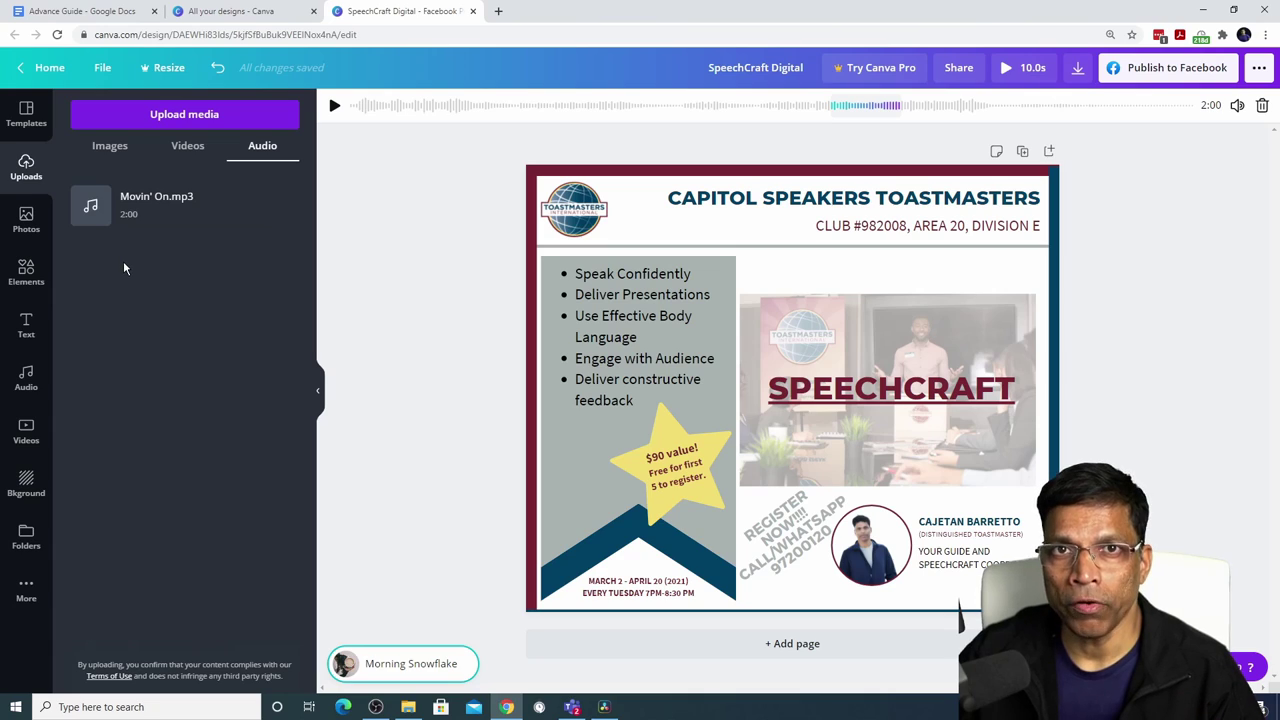
- Use the uploaded Movin' On.mp3 as the design's soundtrack and pause its playback
{"action": "left_click", "coordinate": [144, 203]}
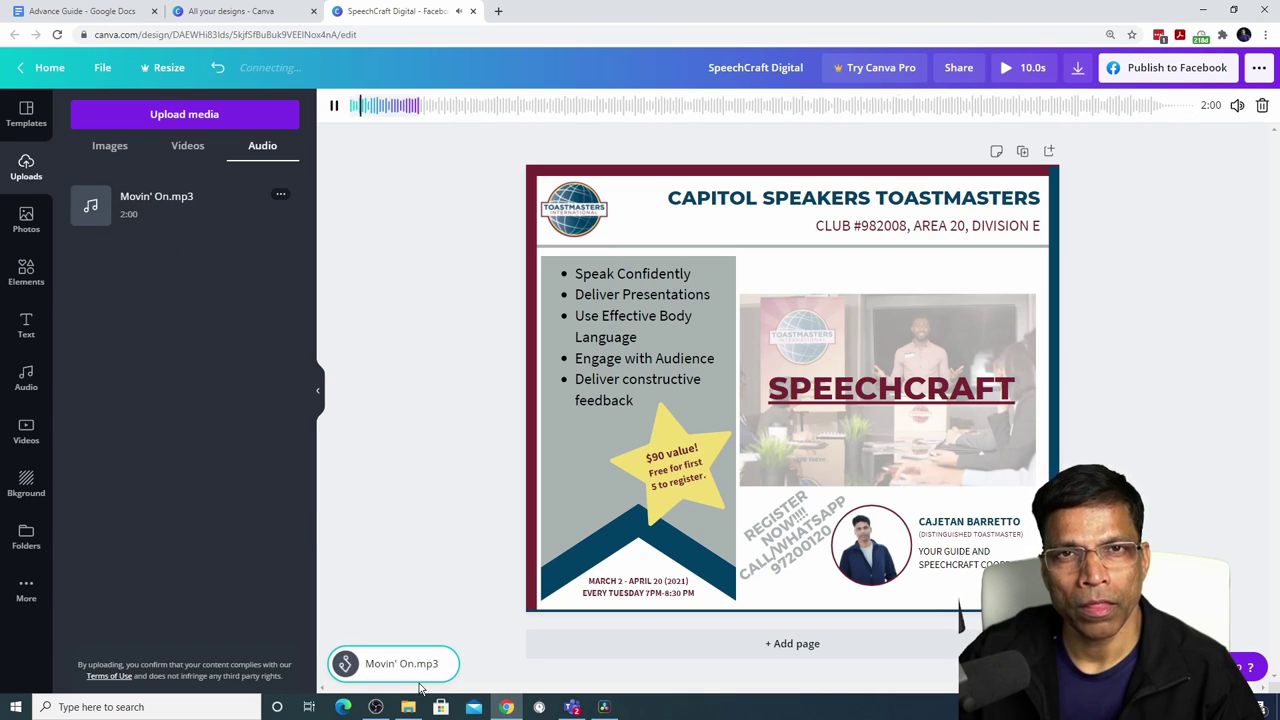
{"action": "left_click", "coordinate": [334, 107]}
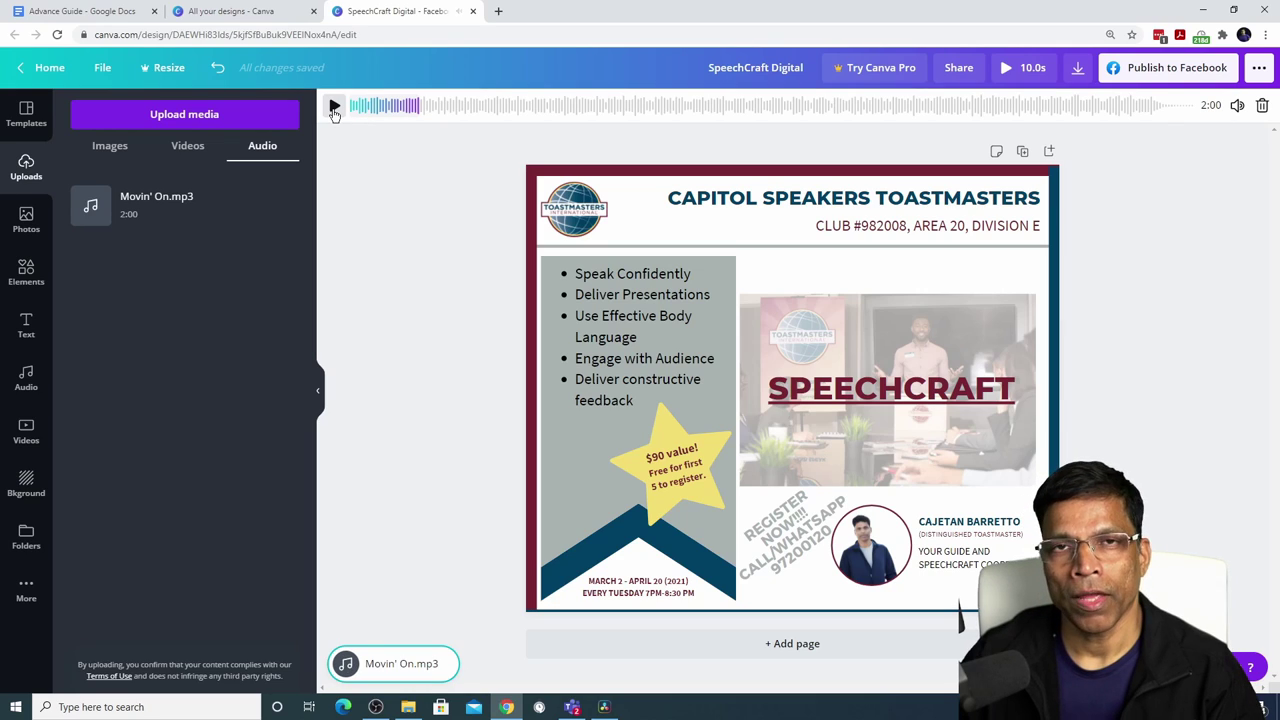
{"action": "key", "text": "Escape"}
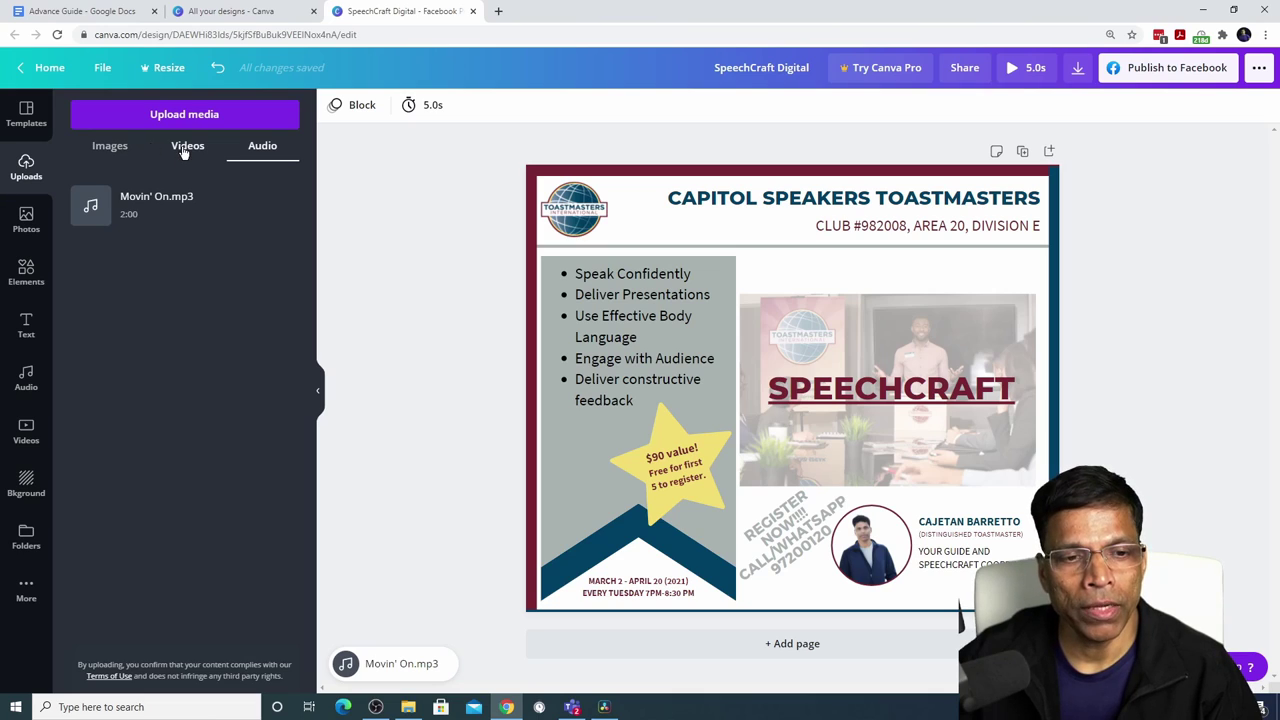
- Place the free 17.0s Business video of hands typing on a new blank page 2, shrink it and move it to the page's lower half
{"action": "left_click", "coordinate": [186, 146]}
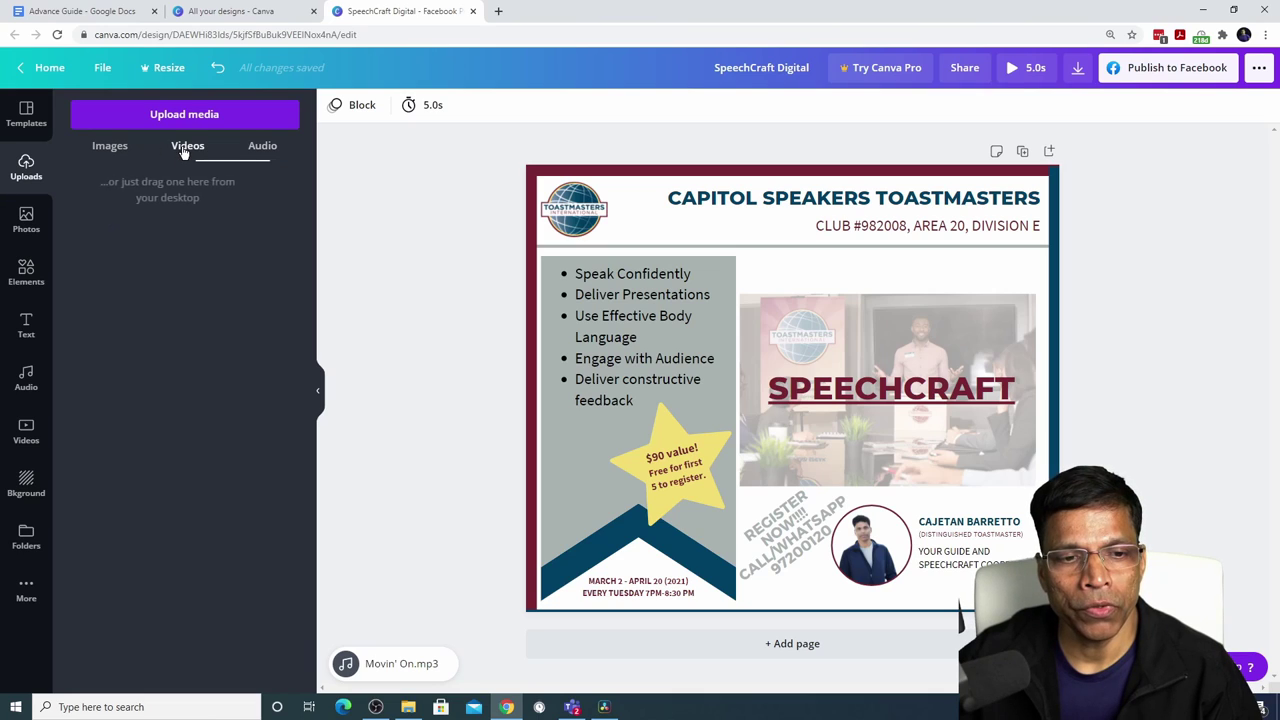
{"action": "left_click", "coordinate": [26, 432]}
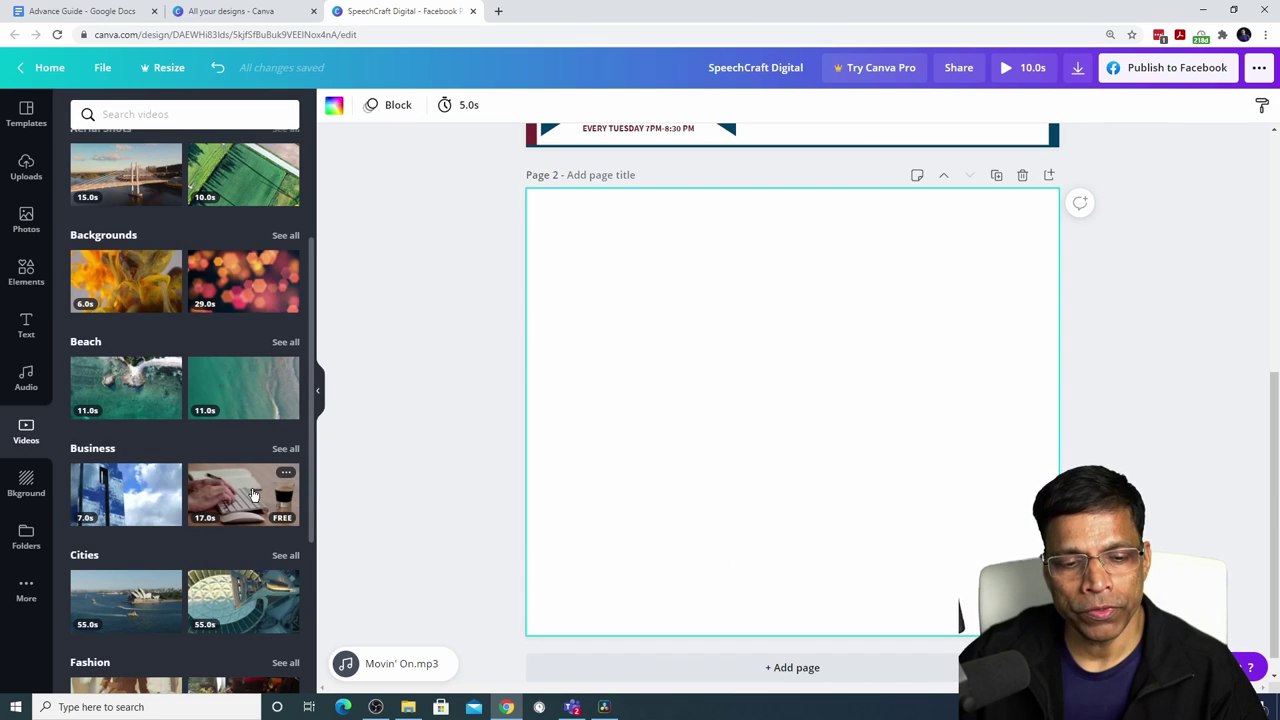
{"action": "left_click_drag", "start_coordinate": [1015, 536], "coordinate": [887, 462]}
{"action": "left_click_drag", "start_coordinate": [722, 397], "coordinate": [796, 511]}
- Check the durations of page 1 and the page 2 video, and preview the two-page design with its soundtrack
{"action": "left_click", "coordinate": [750, 370]}
{"action": "key", "text": "Tab"}
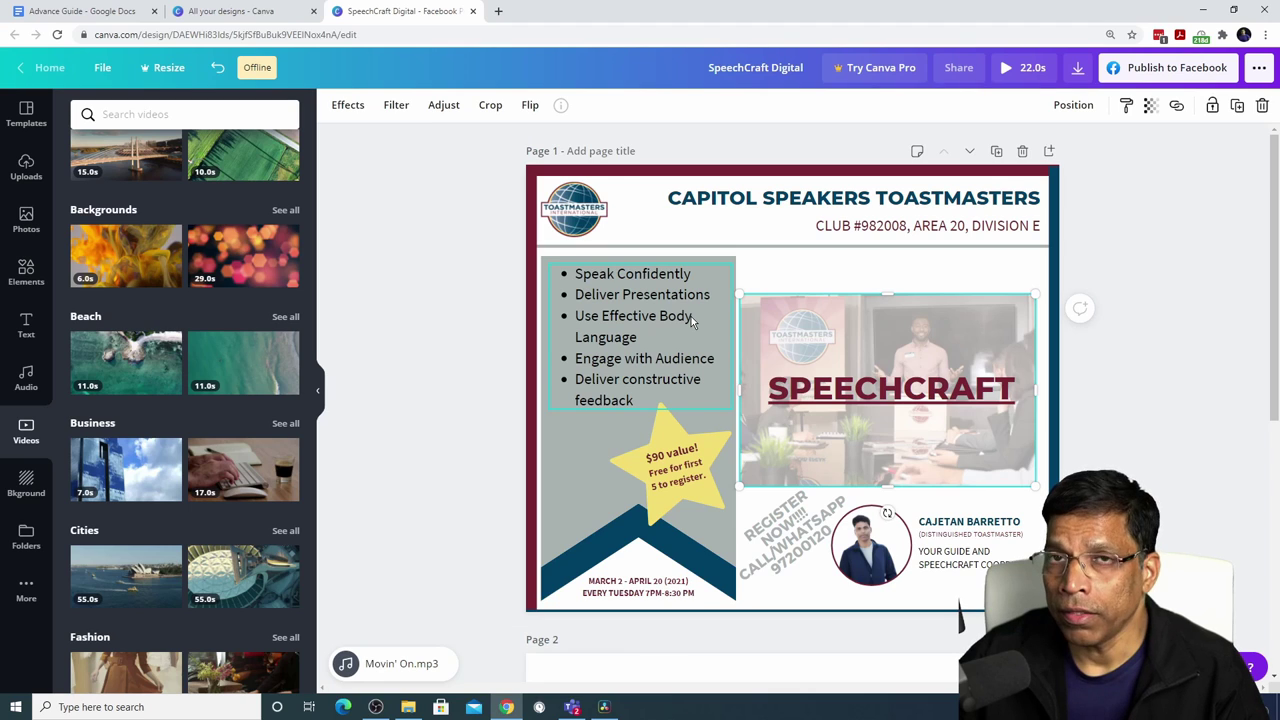
{"action": "left_click", "coordinate": [480, 306]}
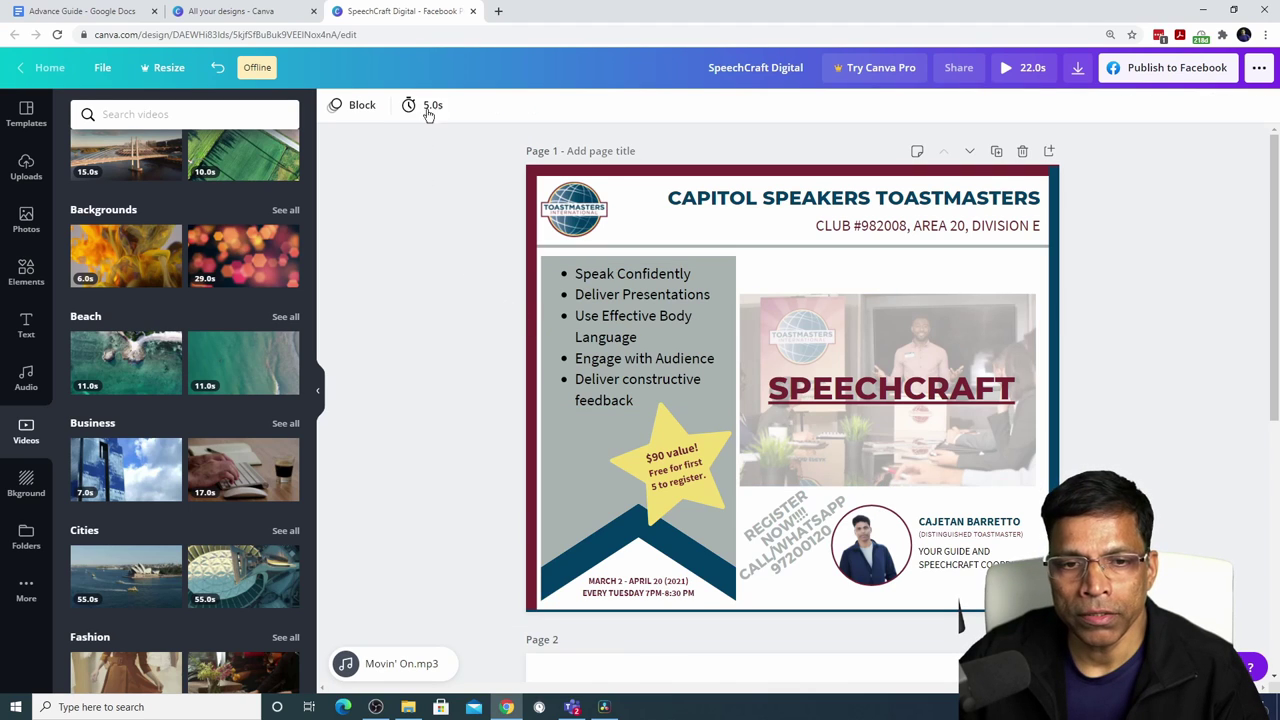
{"action": "scroll", "coordinate": [446, 257], "scroll_direction": "down", "scroll_amount": 5}
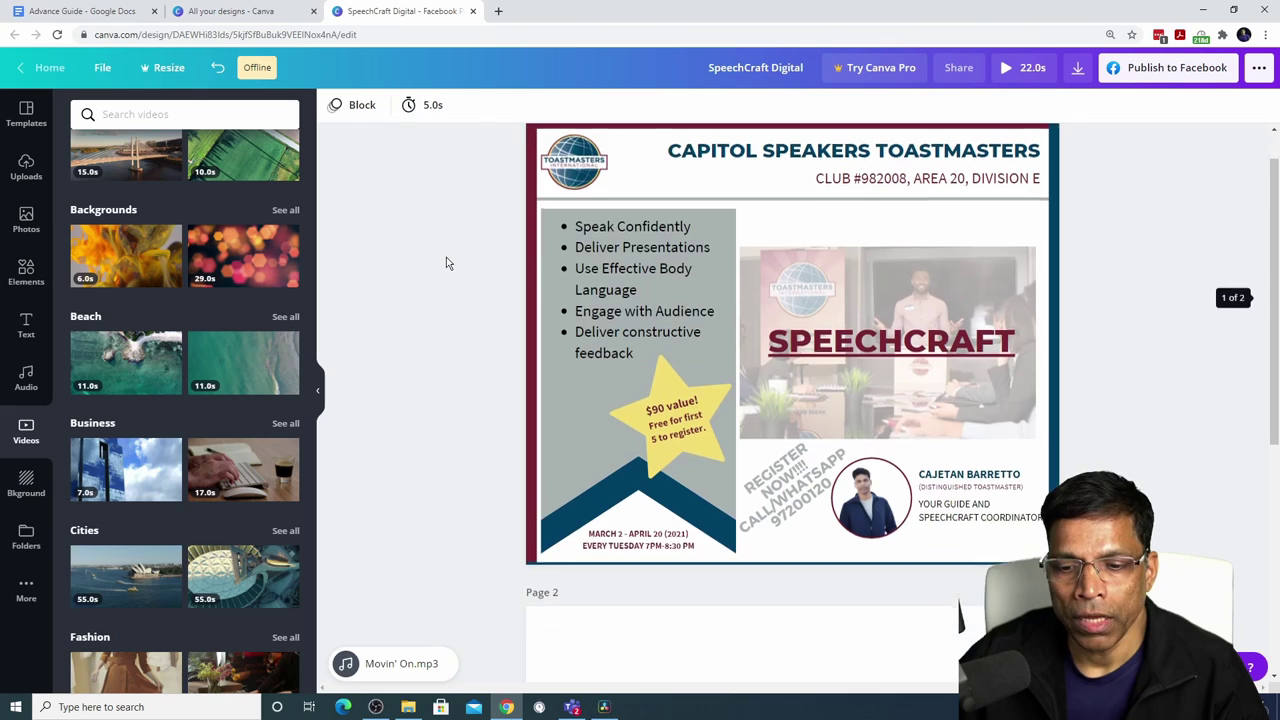
{"action": "left_click", "coordinate": [787, 420]}
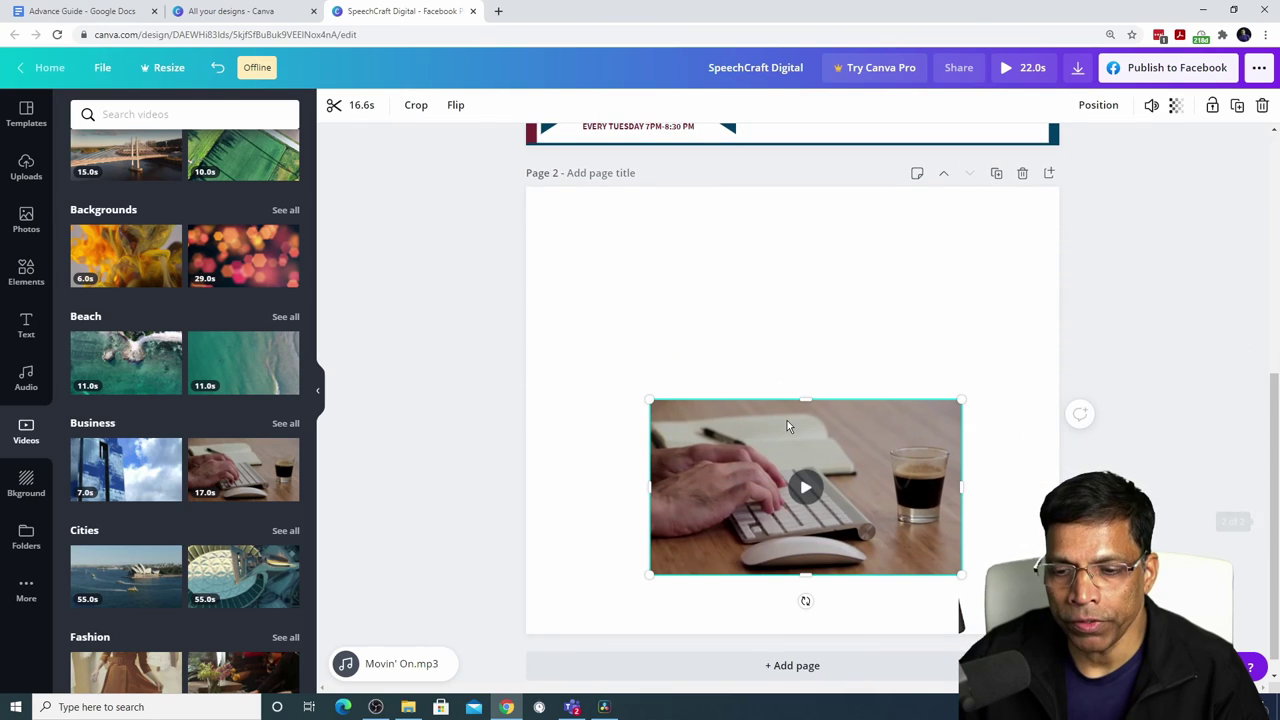
{"action": "mouse_move", "coordinate": [238, 466]}
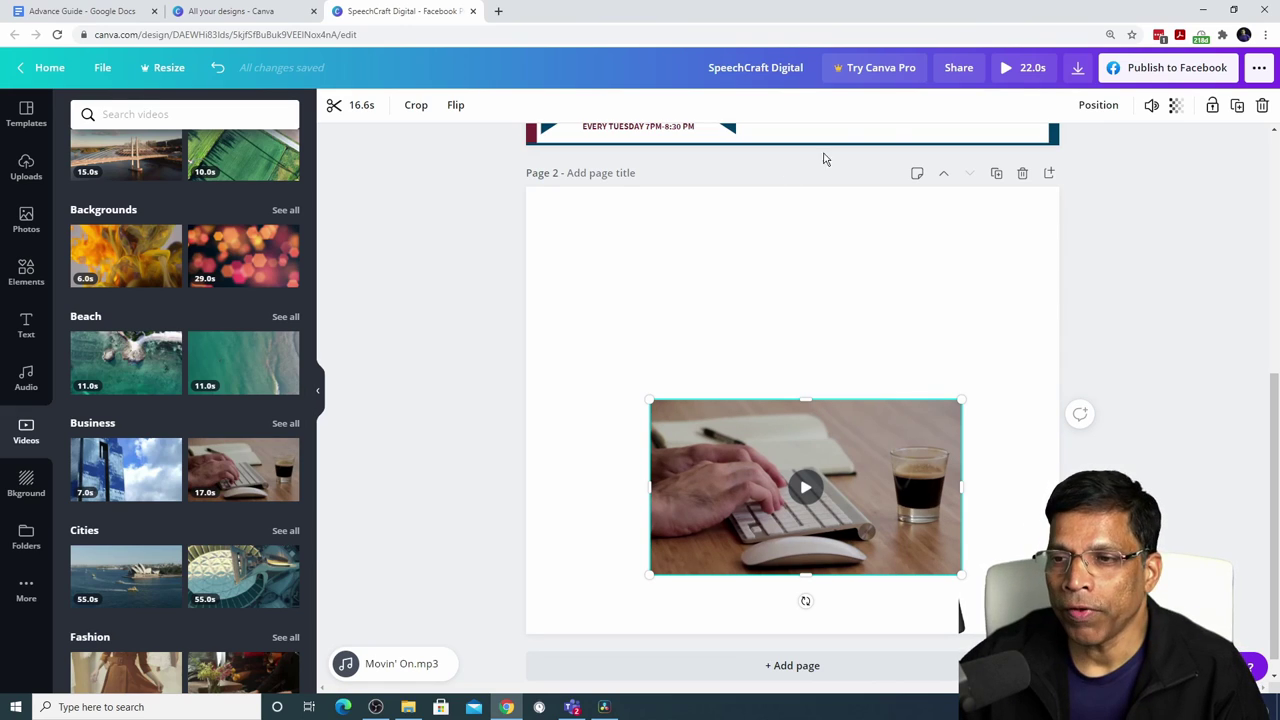
{"action": "left_click", "coordinate": [1024, 68]}
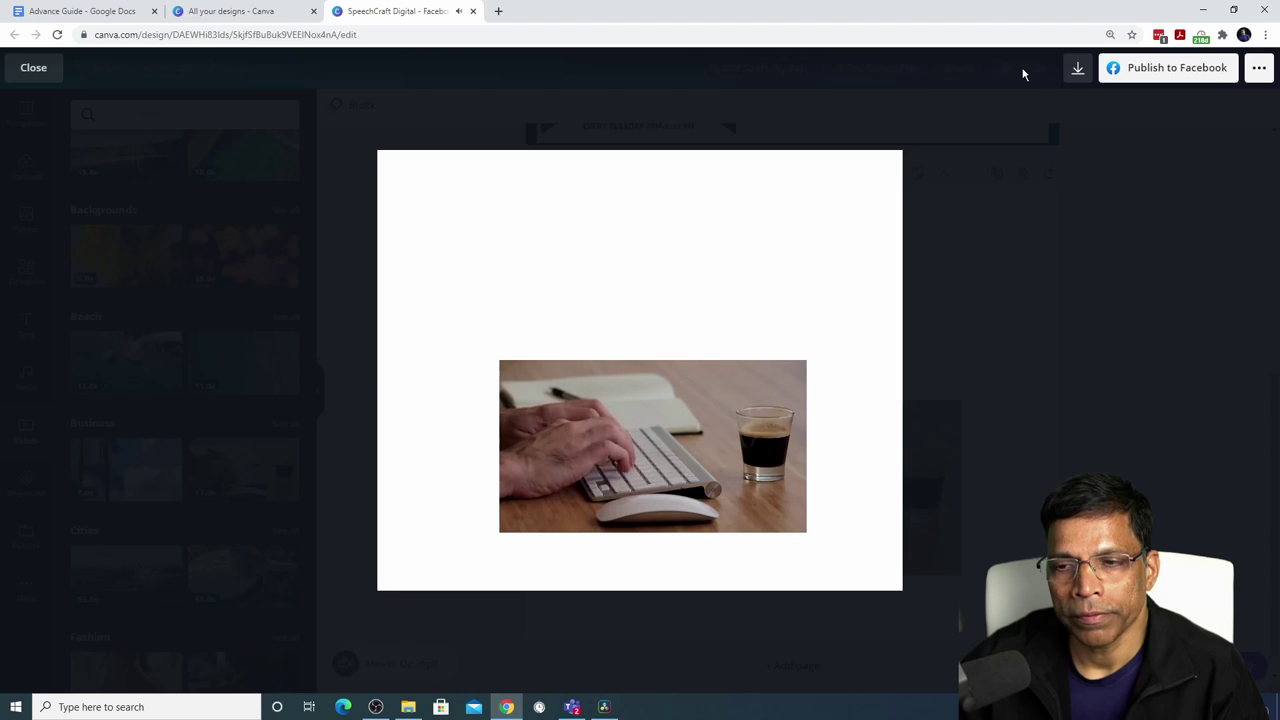
{"action": "key", "text": "Escape"}
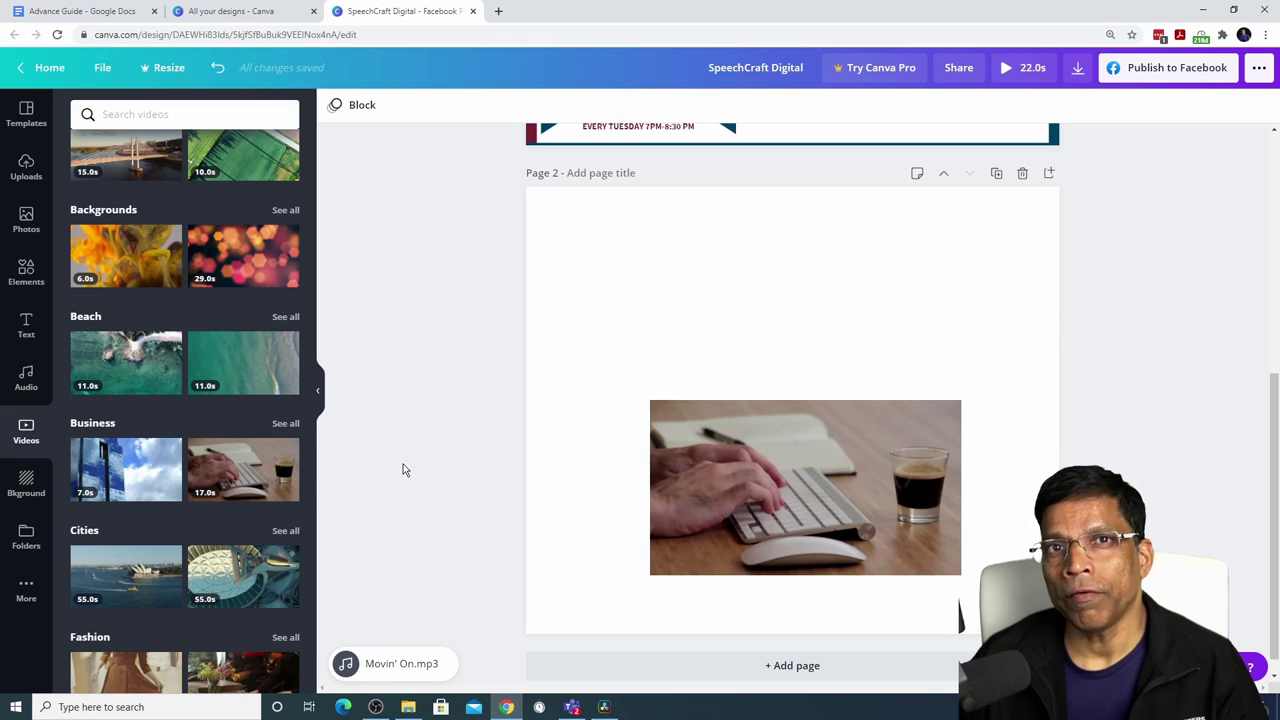